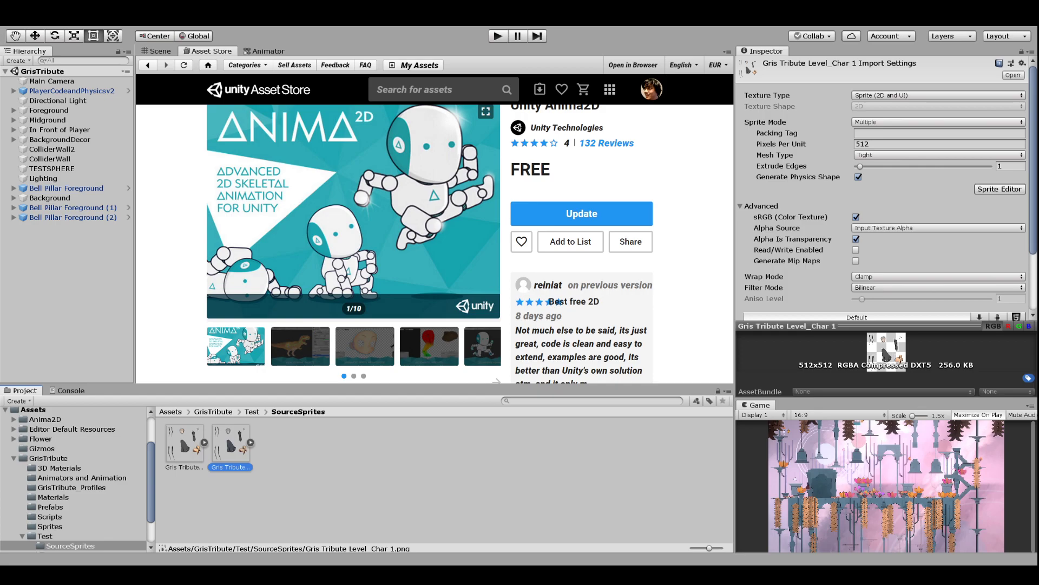
# Examine the rigged character and its bones in the scene, and check the Unity Anima2D asset page
pyautogui.click(167, 50)
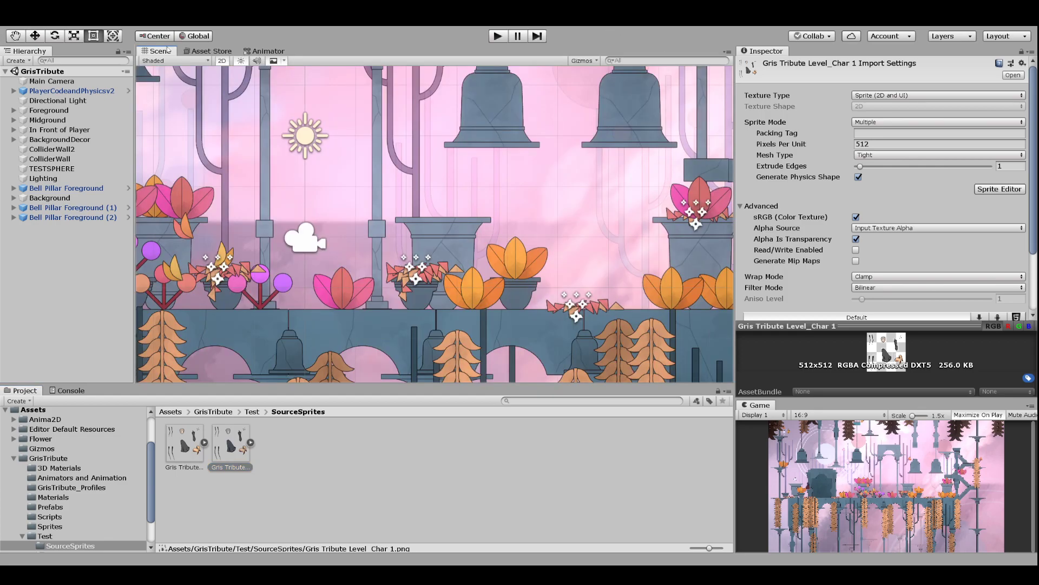
pyautogui.moveTo(273, 170); pyautogui.dragTo(436, 222, button='middle')
pyautogui.scroll(-15, 437, 221)
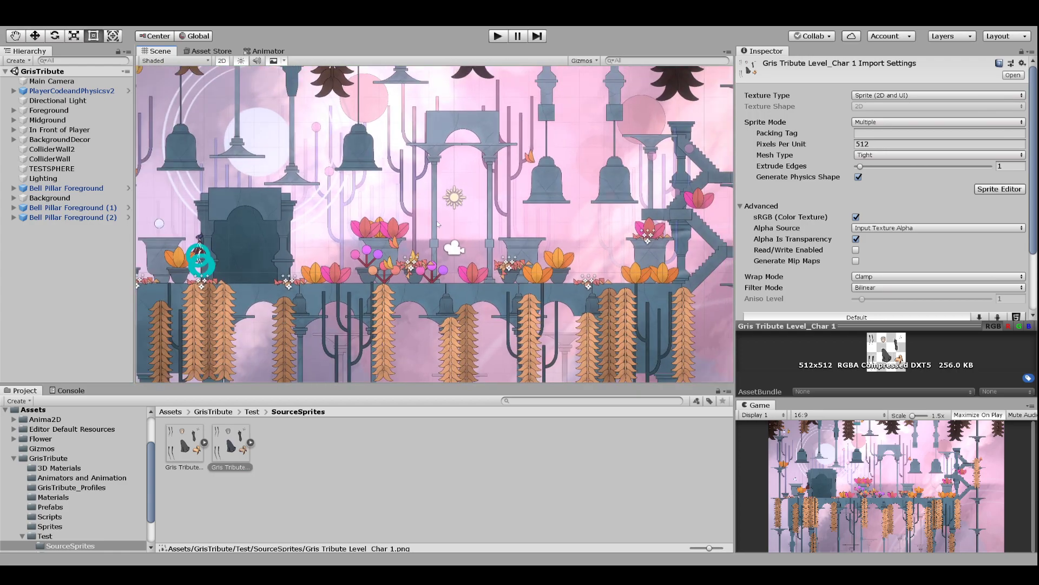
pyautogui.scroll(7, 290, 270)
pyautogui.moveTo(289, 270); pyautogui.dragTo(419, 271, button='middle')
pyautogui.scroll(6, 420, 271)
pyautogui.scroll(10, 353, 205)
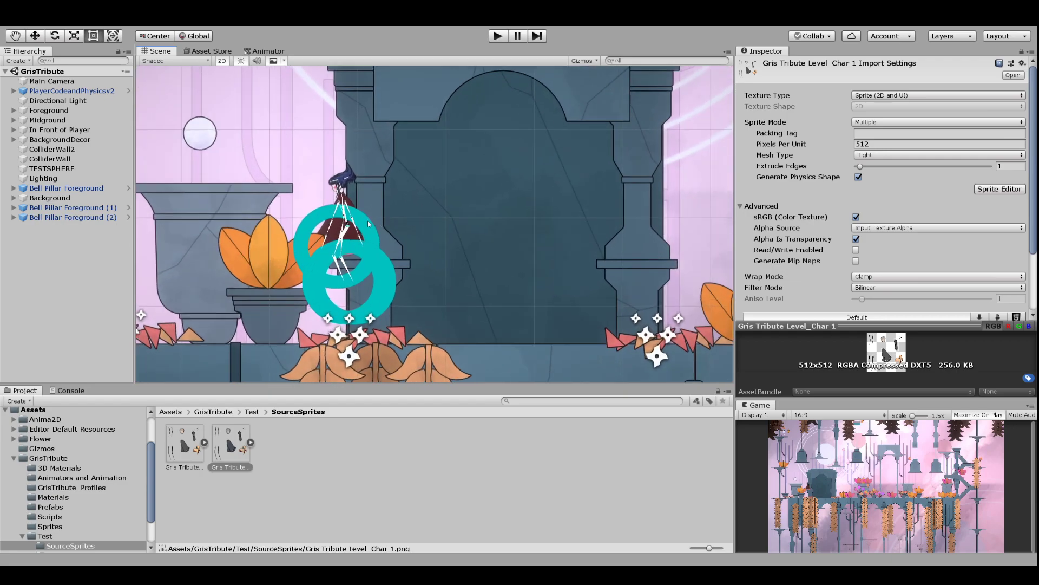
pyautogui.moveTo(408, 141); pyautogui.dragTo(463, 172, button='middle')
pyautogui.scroll(2, 400, 217)
pyautogui.scroll(2, 400, 218)
pyautogui.scroll(-3, 400, 217)
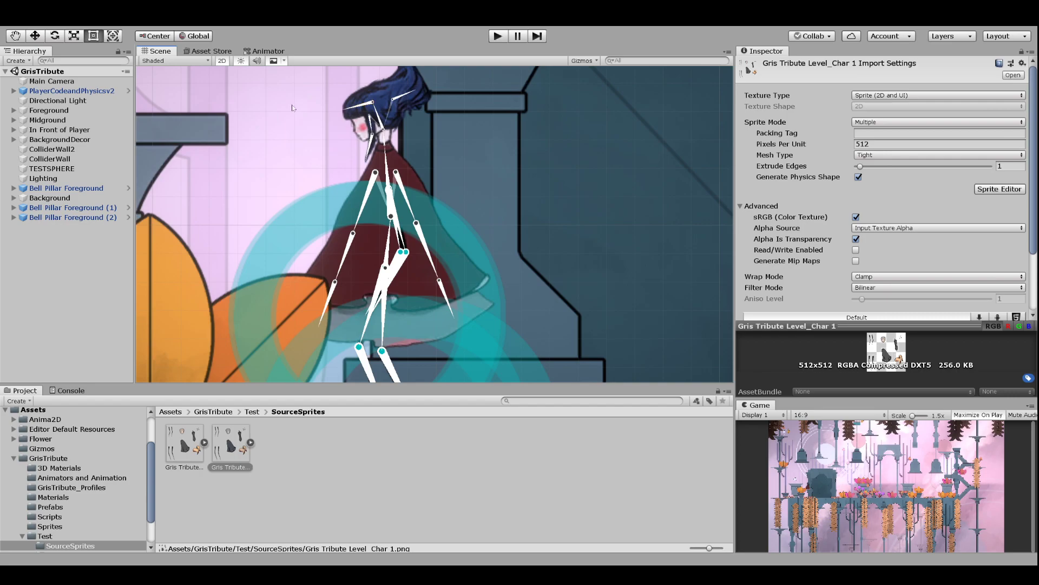
pyautogui.click(201, 51)
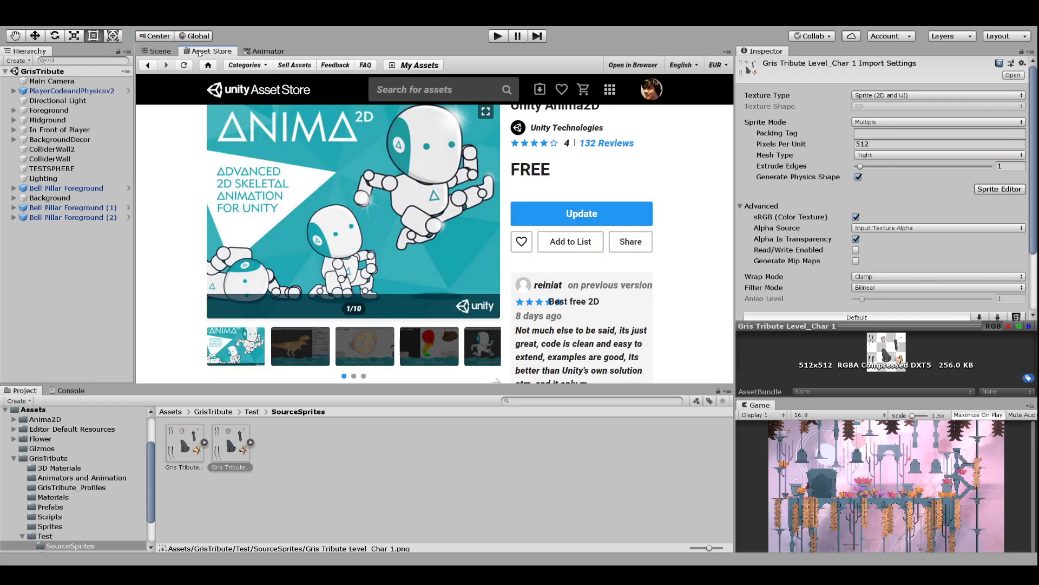
pyautogui.click(159, 52)
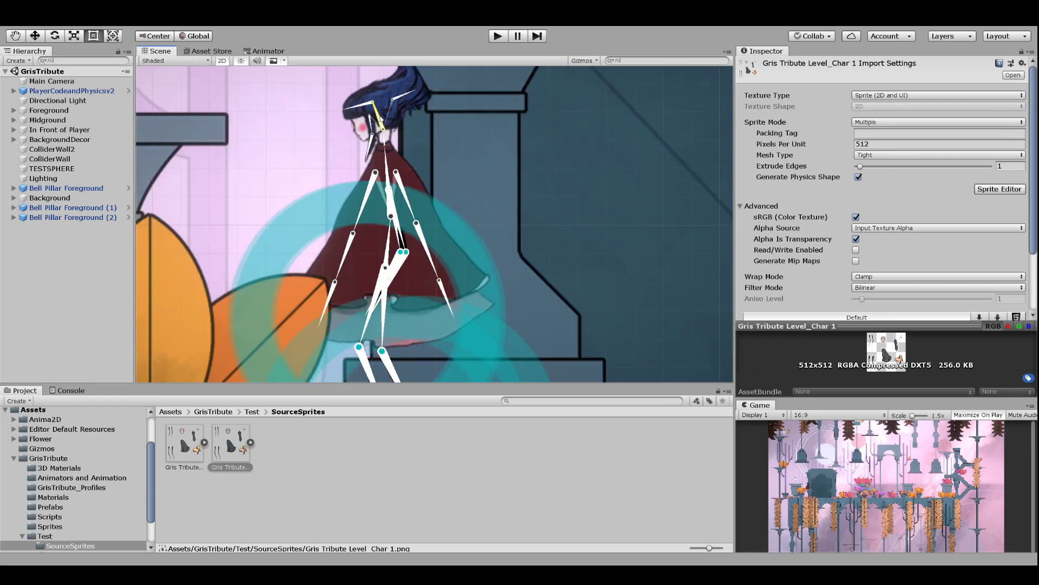
# Try rotating the character's head, back-of-hair and upper coat bones, and undo the coat rotation
pyautogui.click(381, 119)
pyautogui.press('e')
pyautogui.moveTo(416, 99); pyautogui.dragTo(476, 45)
pyautogui.click(403, 96)
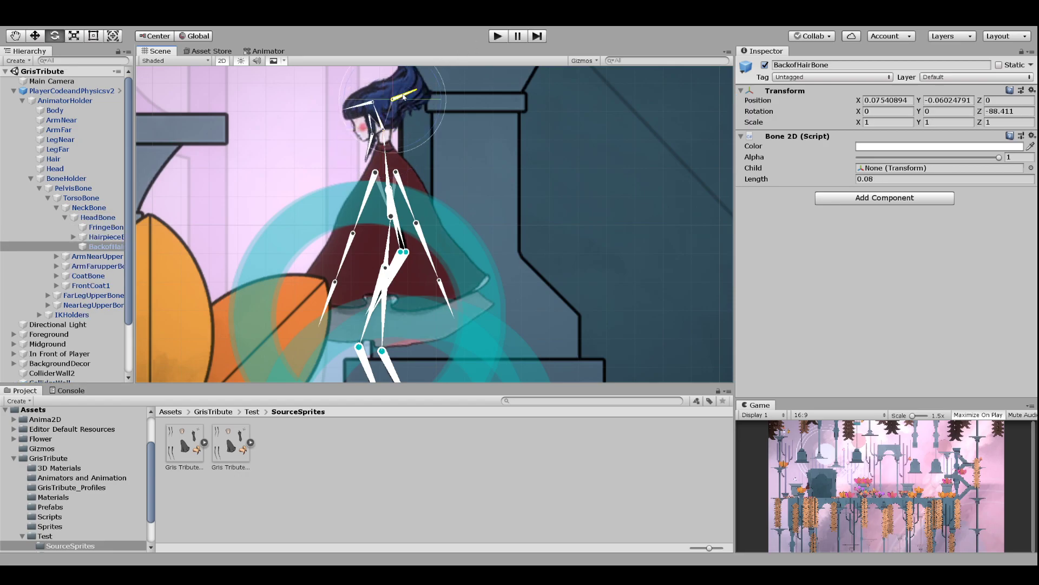
pyautogui.moveTo(442, 91); pyautogui.dragTo(472, 90)
pyautogui.click(407, 199)
pyautogui.moveTo(436, 198); pyautogui.dragTo(476, 169)
pyautogui.hotkey('ctrl', 'z')
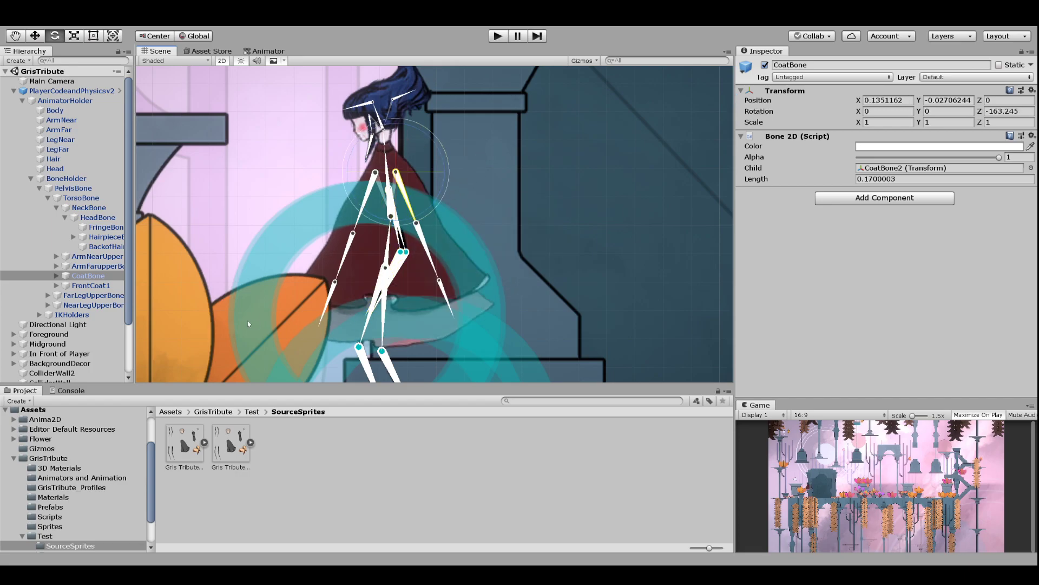
# Try swinging the coat outward by rotating its chained bones, and undo the rotations
pyautogui.click(40, 316)
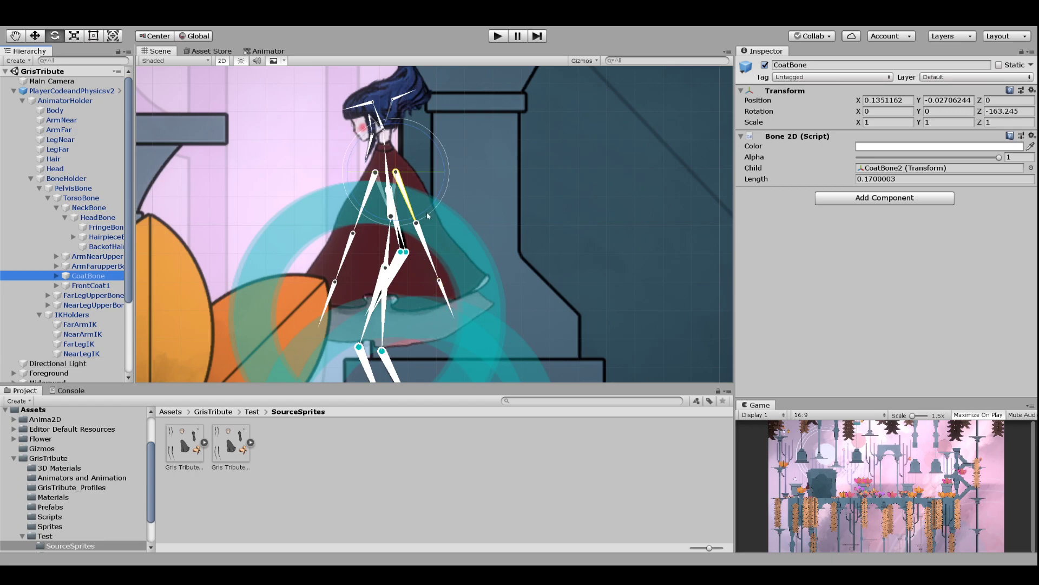
pyautogui.moveTo(436, 209); pyautogui.dragTo(456, 192)
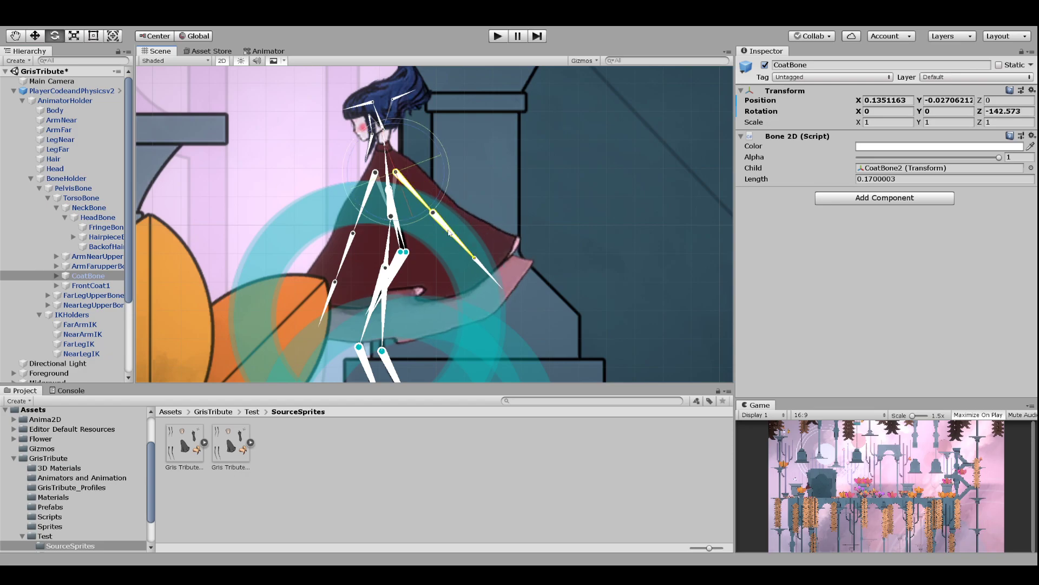
pyautogui.click(453, 234)
pyautogui.moveTo(481, 234); pyautogui.dragTo(520, 189)
pyautogui.click(509, 244)
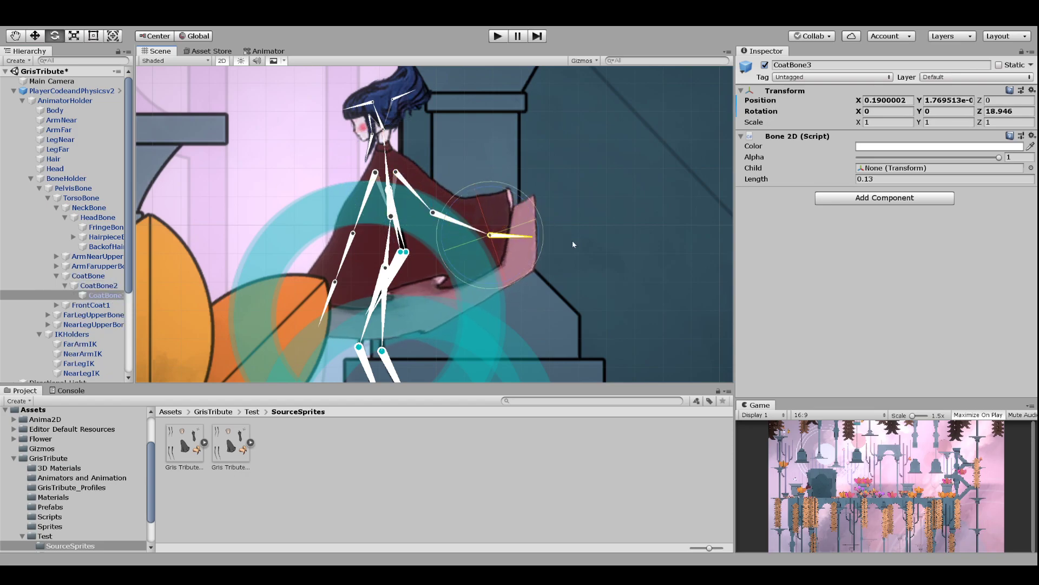
pyautogui.hotkey('ctrl', 'z')
pyautogui.hotkey('ctrl', 'z')
pyautogui.hotkey('ctrl', 'z')
pyautogui.hotkey('ctrl', 'z')
pyautogui.hotkey('ctrl', 'z')
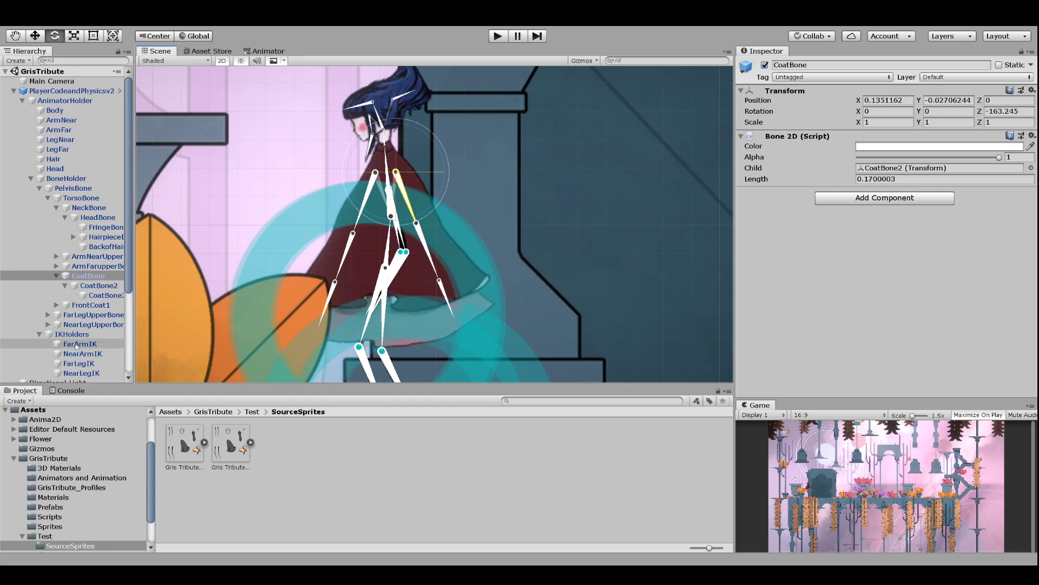
# Try moving the NearLegIK handle to about X -0.31, Y -0.585, and undo the move
pyautogui.click(79, 343)
pyautogui.press('w')
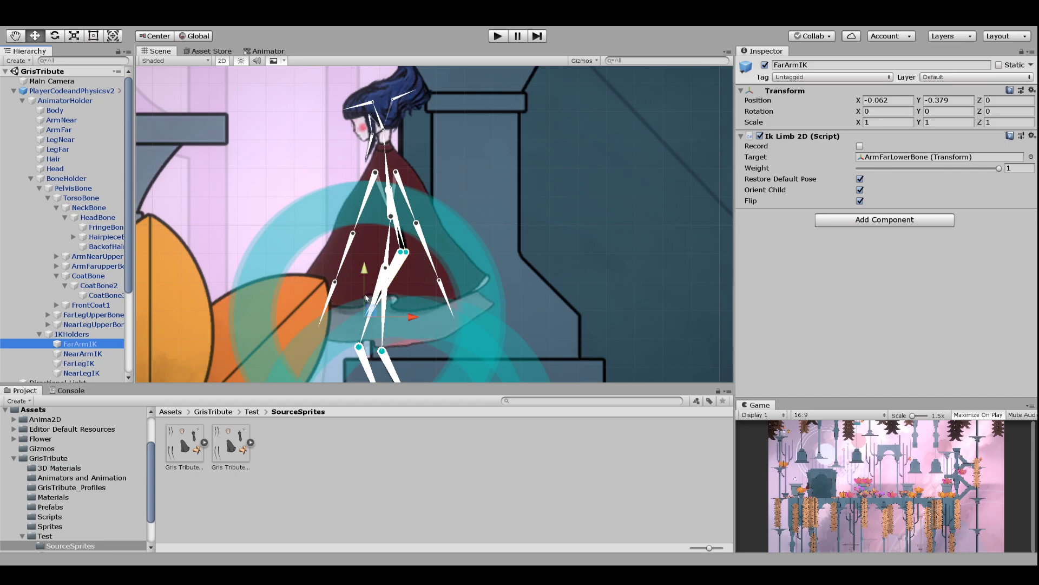
pyautogui.scroll(-1, 441, 299)
pyautogui.moveTo(441, 299); pyautogui.dragTo(442, 144, button='middle')
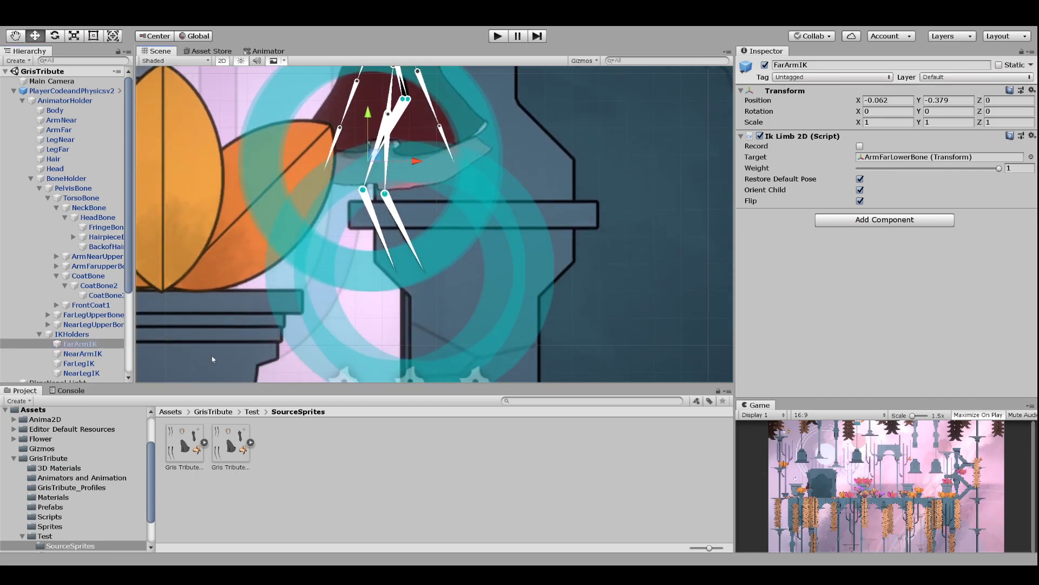
pyautogui.click(81, 373)
pyautogui.scroll(1, 438, 258)
pyautogui.moveTo(431, 265); pyautogui.dragTo(278, 215)
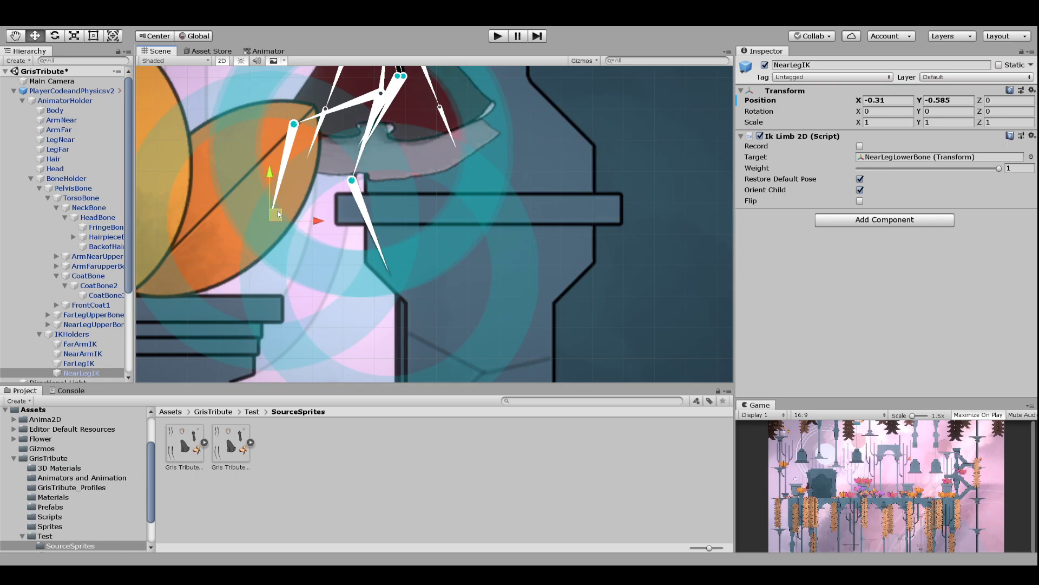
pyautogui.hotkey('ctrl', 'z')
pyautogui.scroll(-4, 469, 180)
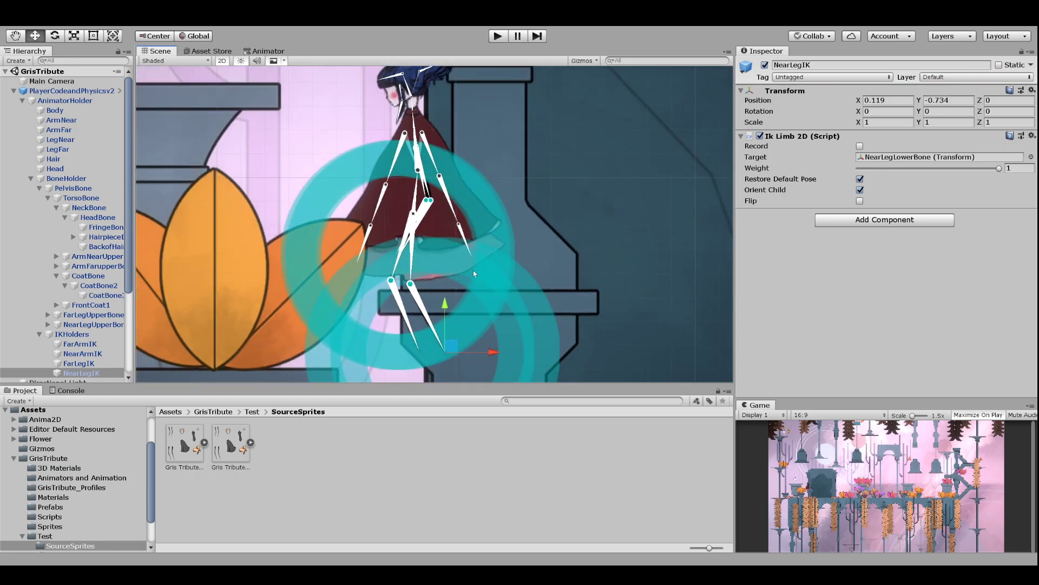
# Deselect the IK handle and create a new scene
pyautogui.click(450, 476)
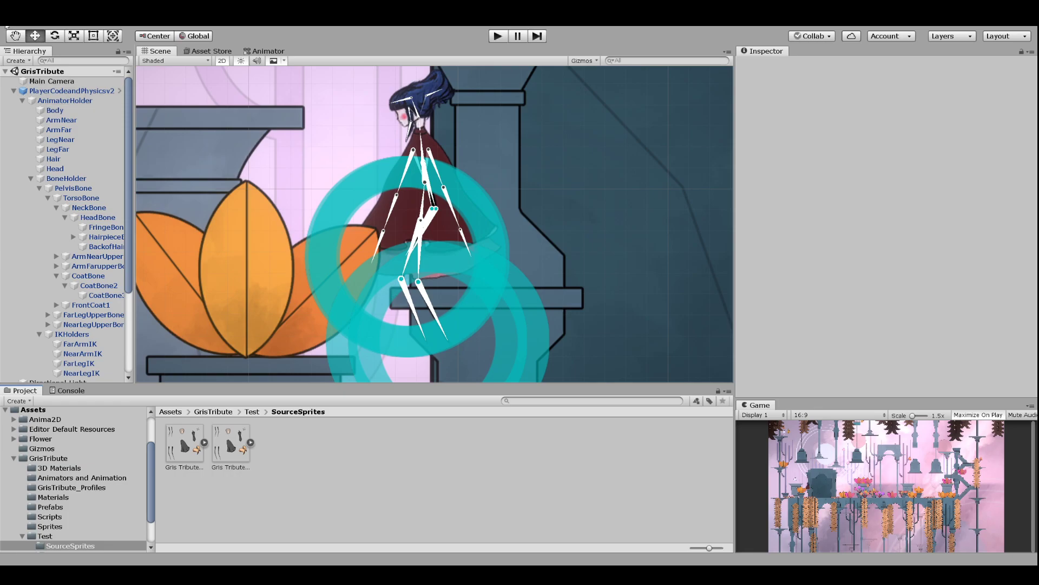
pyautogui.hotkey('ctrl', 'n')
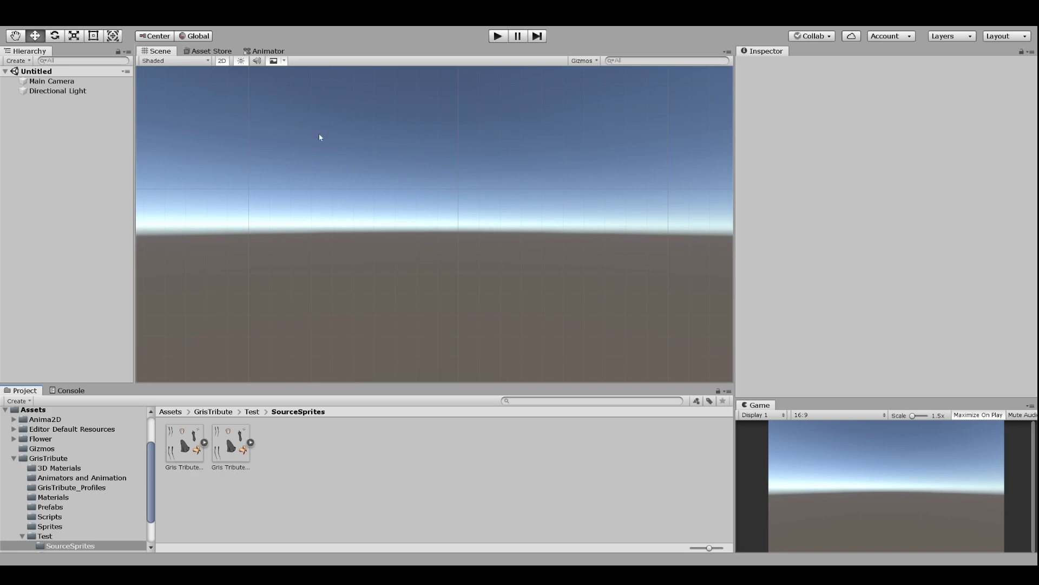
# Examine the sliced sprites and import settings of the Gris Tribute Level_Char 1 sheet in a widened inspector
pyautogui.click(251, 443)
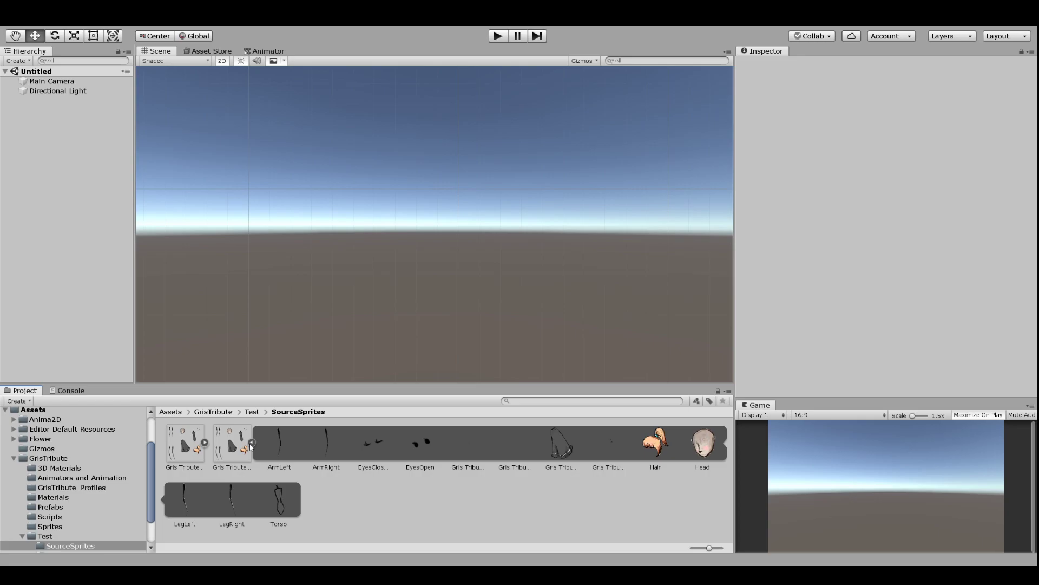
pyautogui.click(251, 443)
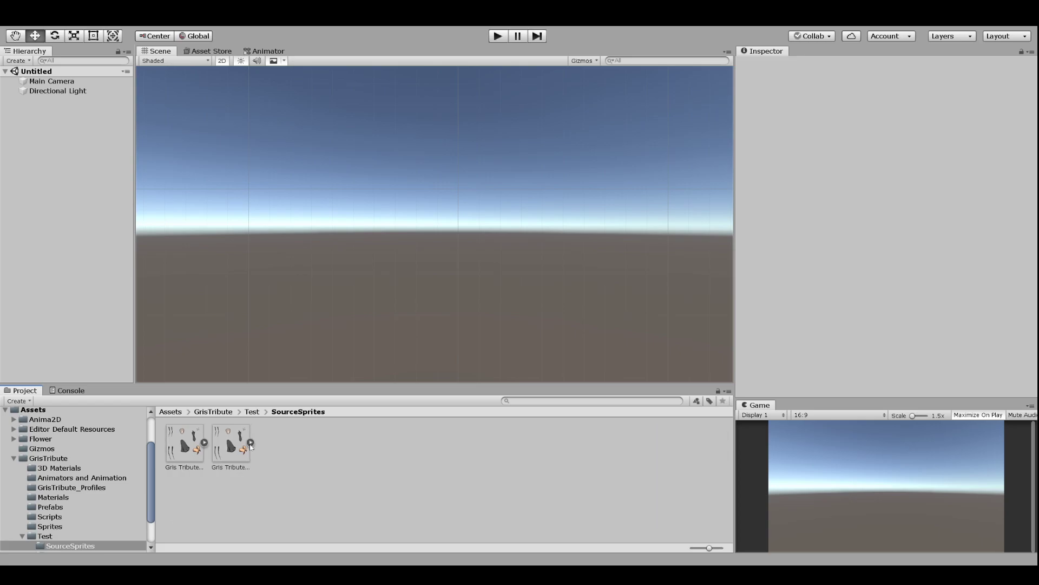
pyautogui.click(240, 447)
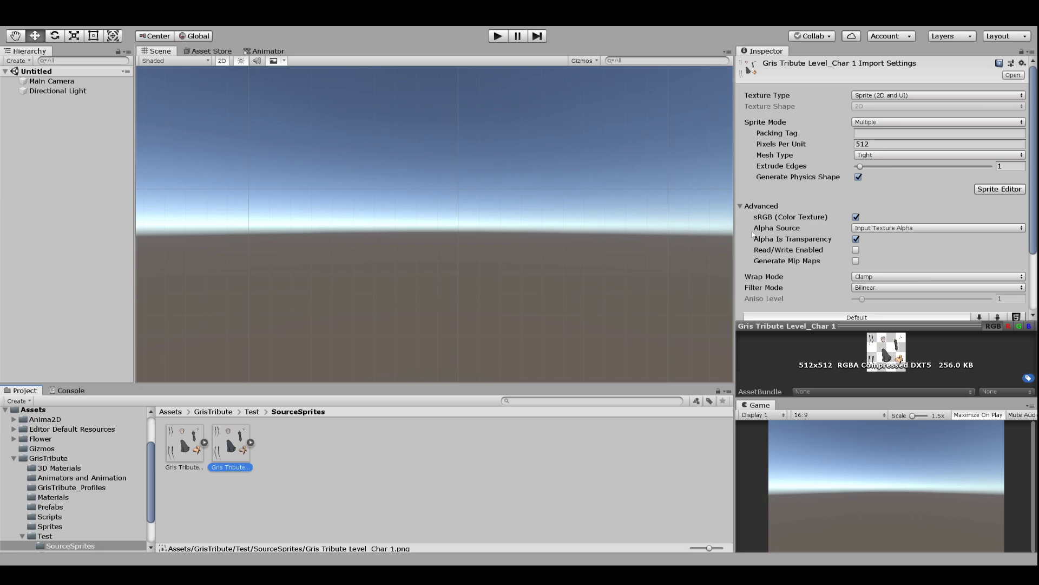
pyautogui.moveTo(734, 237); pyautogui.dragTo(674, 237)
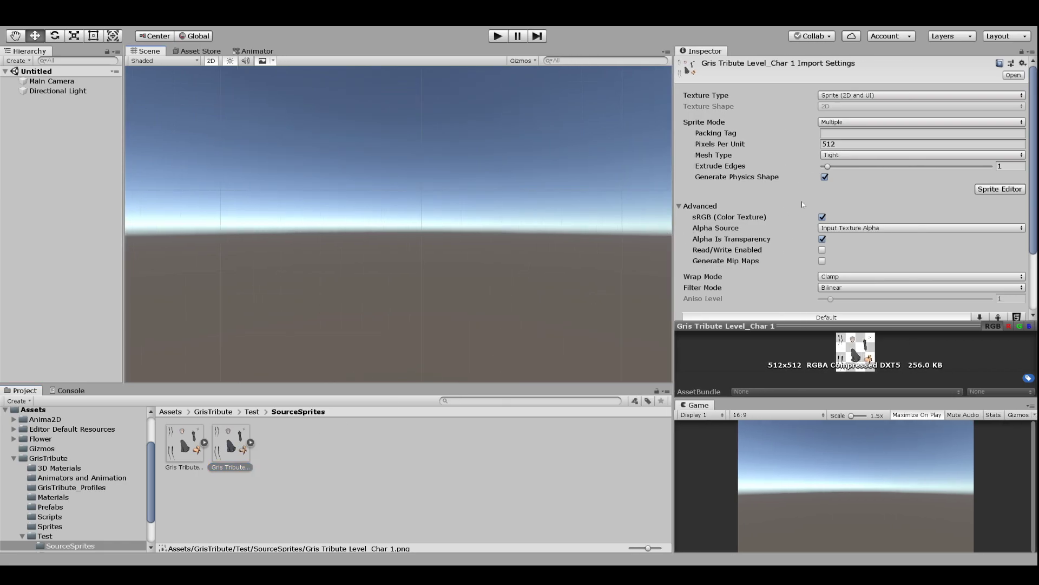
pyautogui.scroll(-3, 797, 204)
pyautogui.scroll(3, 797, 205)
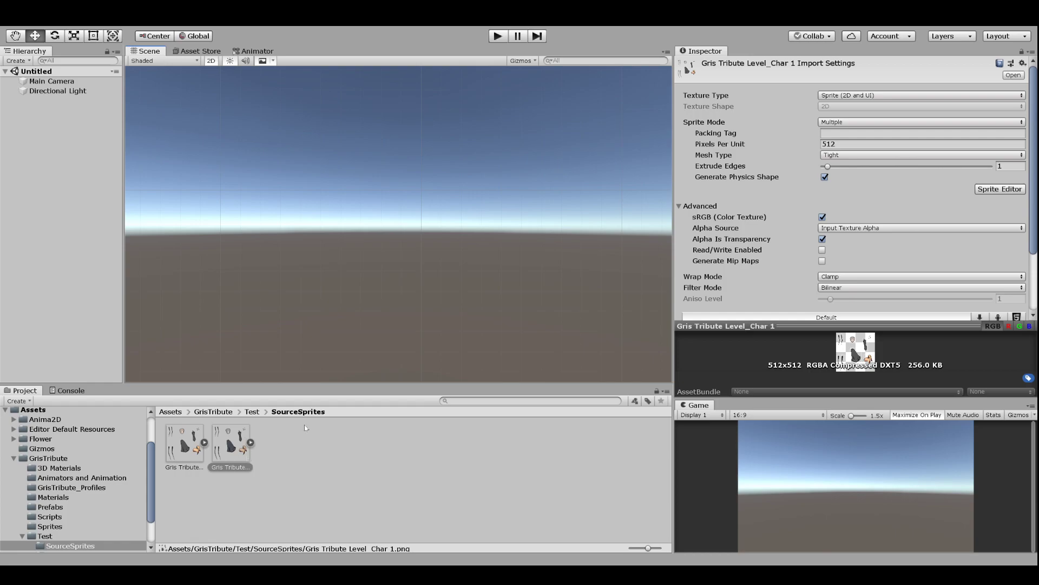
pyautogui.click(252, 442)
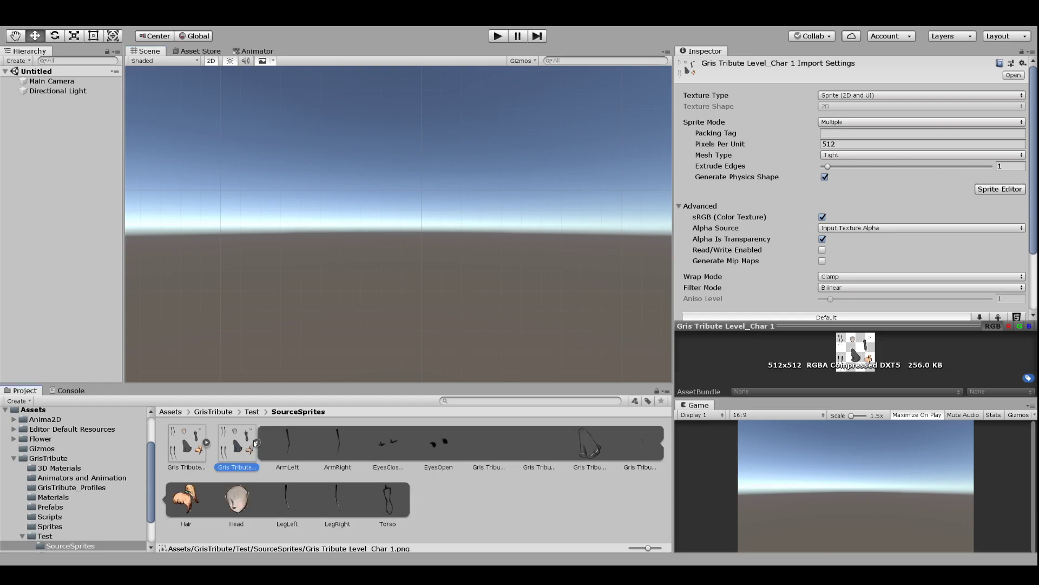
pyautogui.click(255, 443)
# Try the Single sprite mode on the Gris Tribute Level_Char 1 sheet and undo the change
pyautogui.click(917, 123)
pyautogui.click(836, 131)
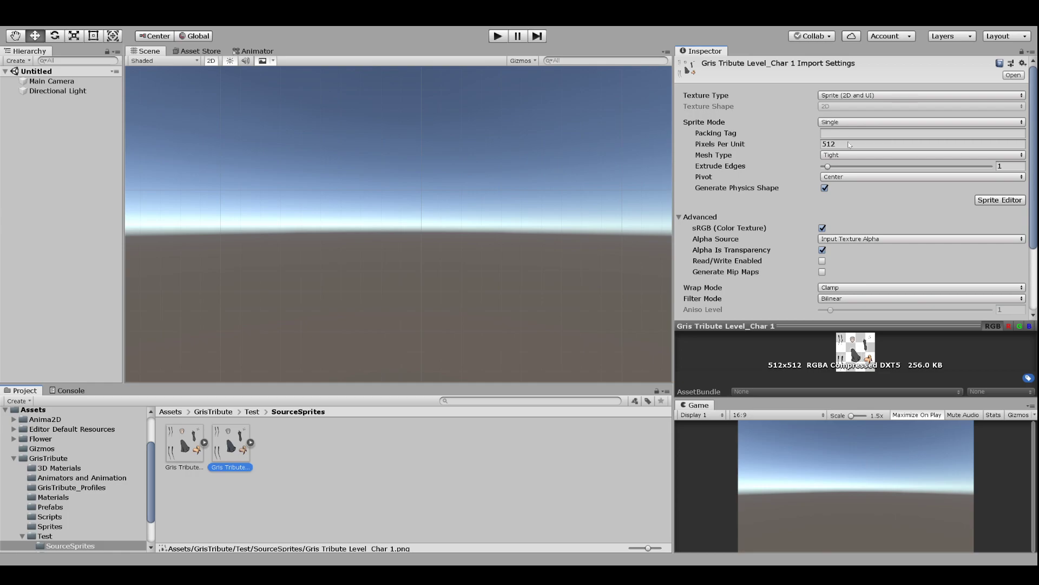
pyautogui.hotkey('ctrl', 'z')
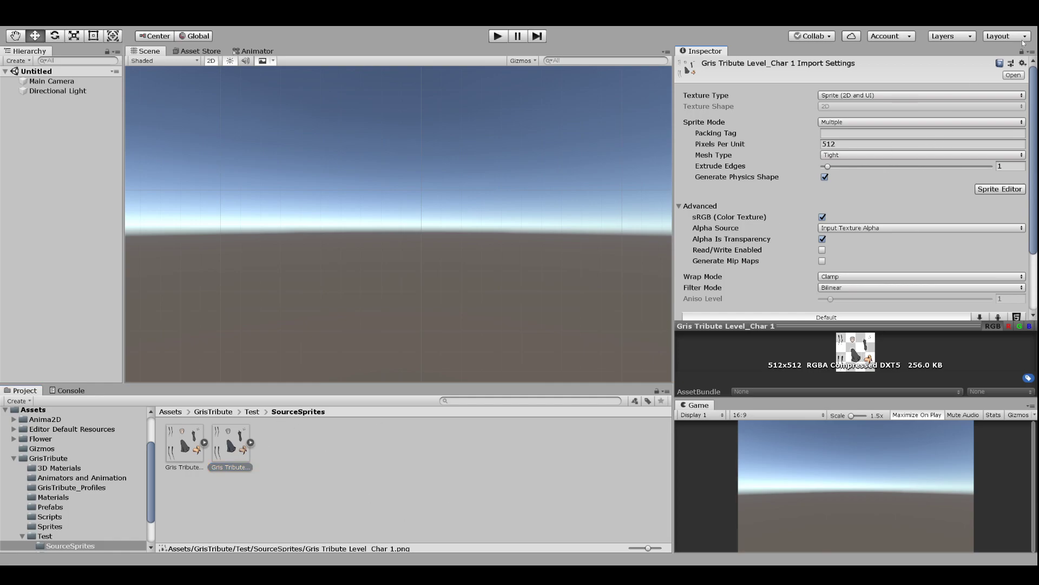
# Delete the Gris Tribute Level_Char 1 sprite sheet from the SourceSprites folder
pyautogui.click(230, 455)
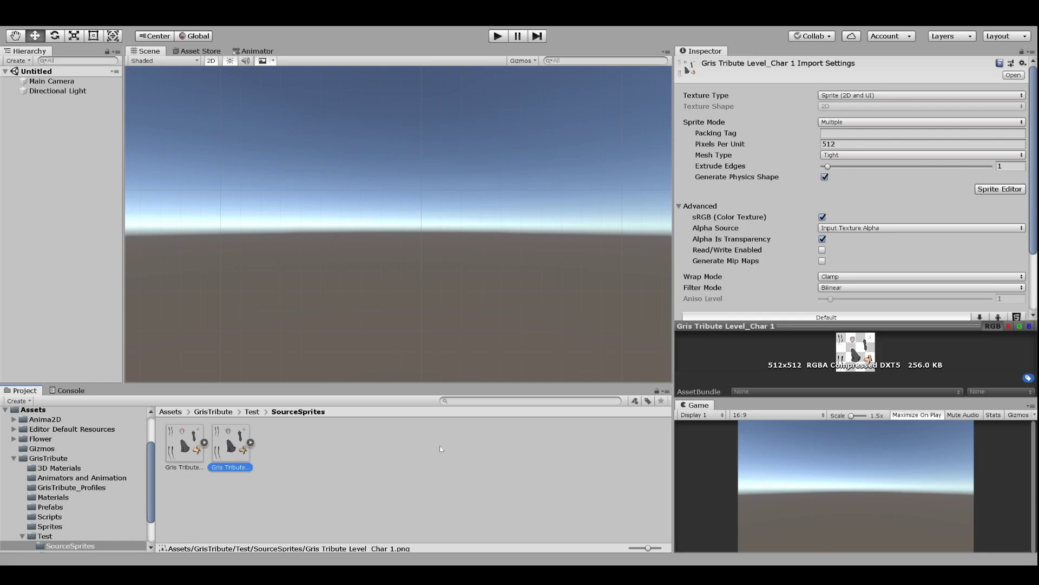
pyautogui.click(601, 318)
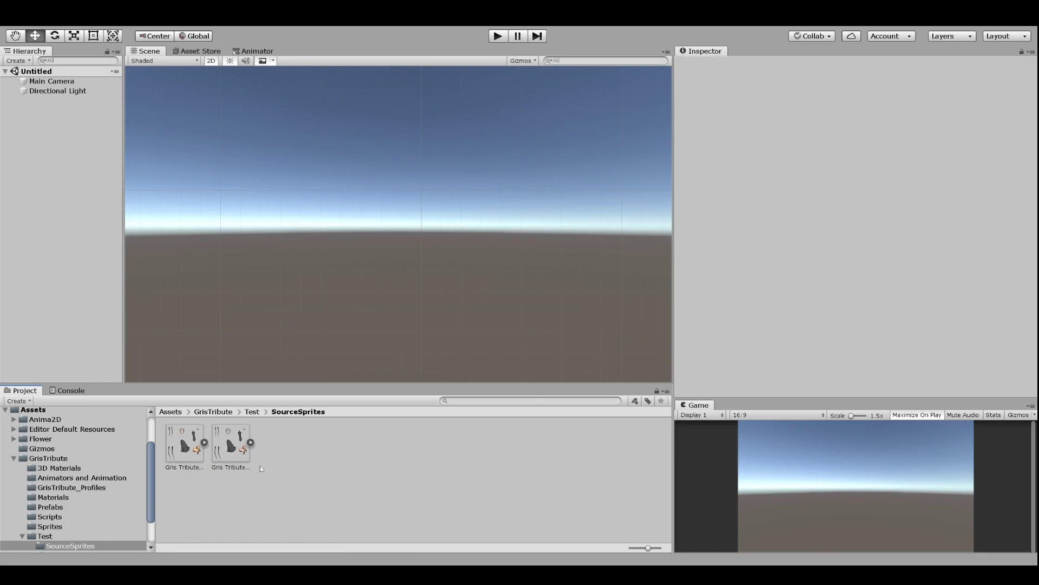
pyautogui.click(230, 443)
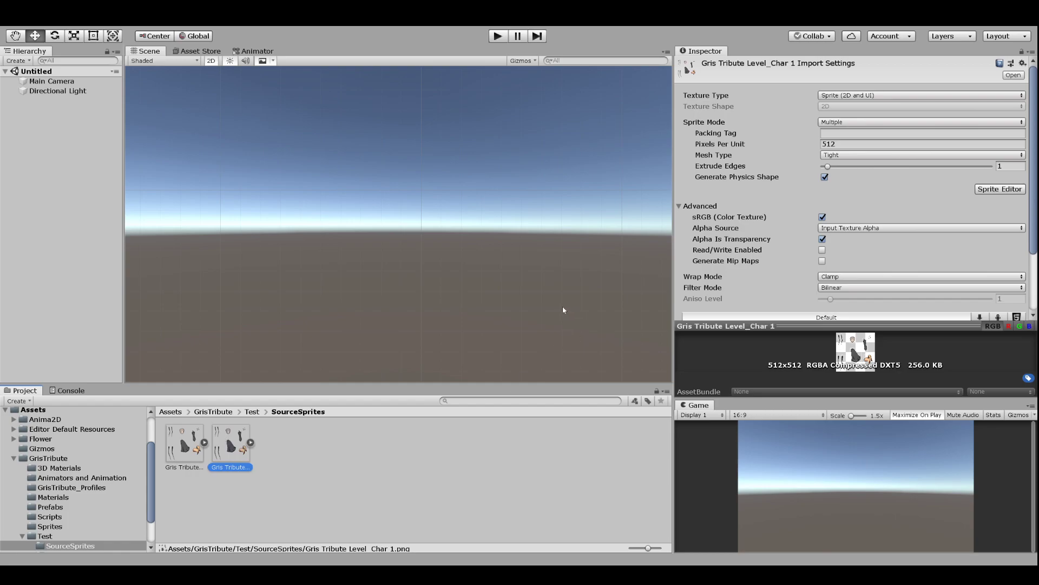
pyautogui.hotkey('shift', 'Delete')
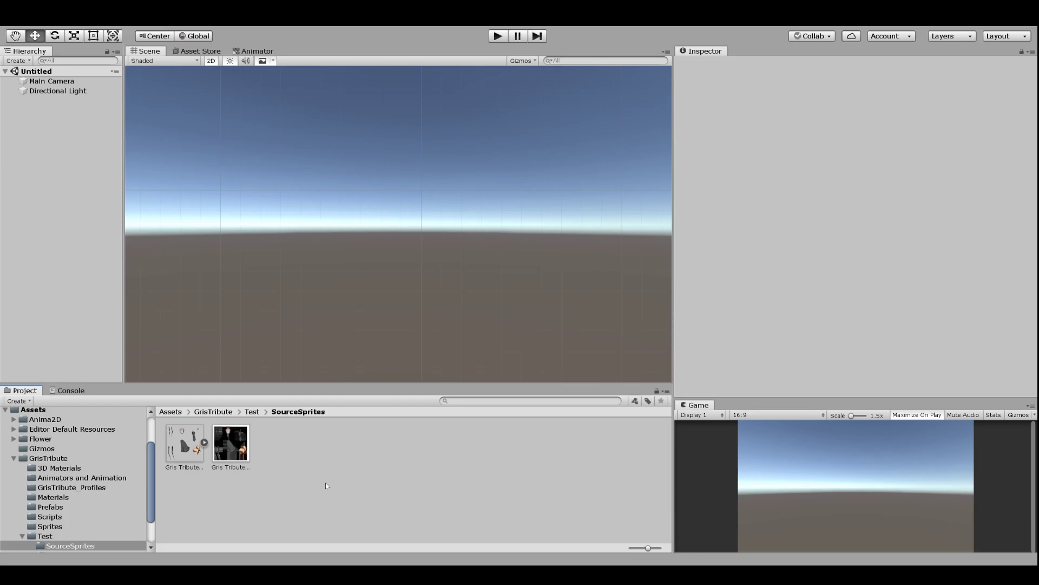
# Set the Gris Tribute Level_Char - Copy sheet to Sprite (2D and UI), Multiple mode and 512 pixels per unit, then apply the import settings
pyautogui.click(230, 442)
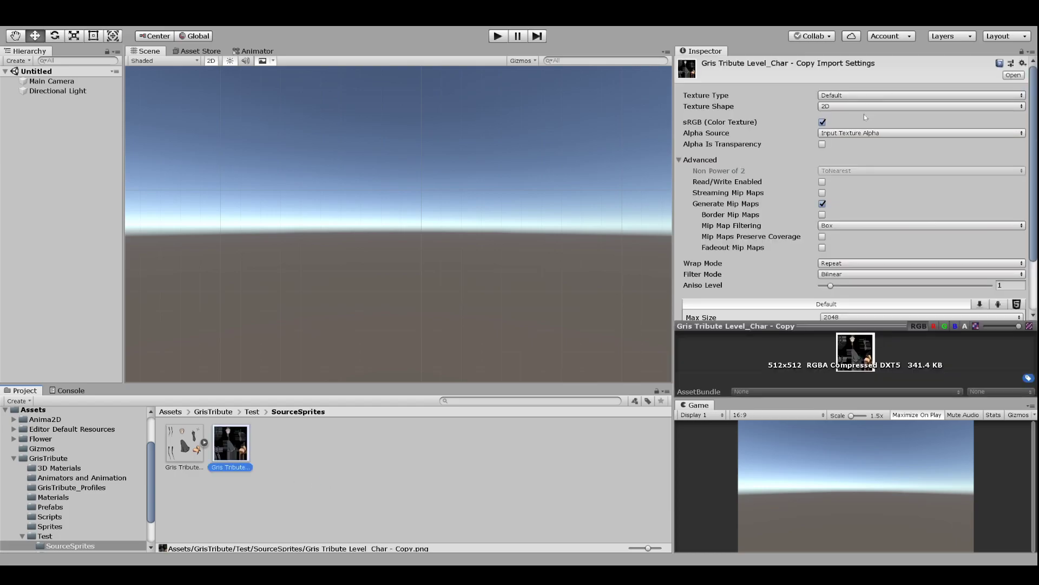
pyautogui.click(866, 144)
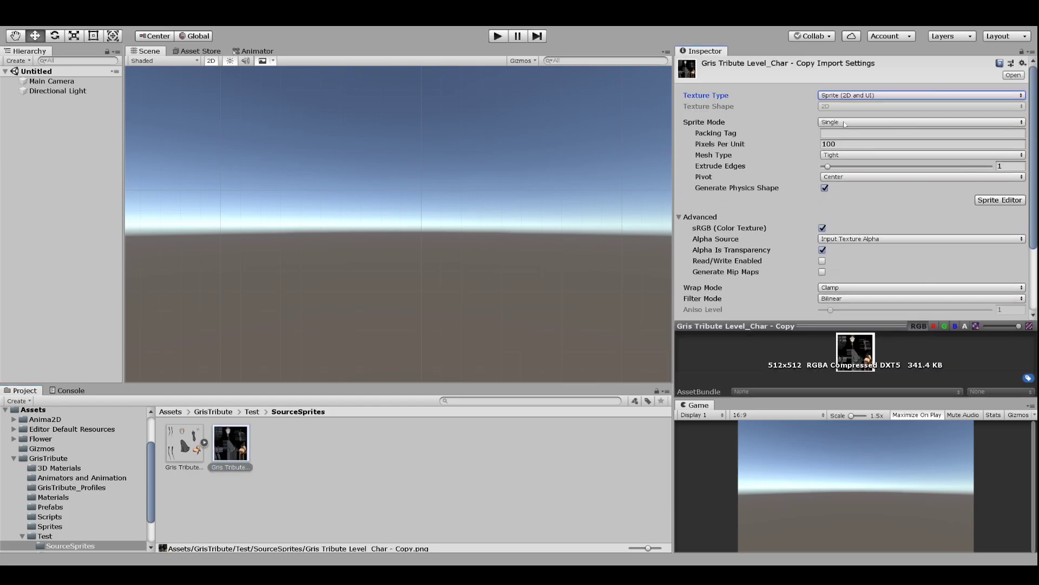
pyautogui.click(852, 154)
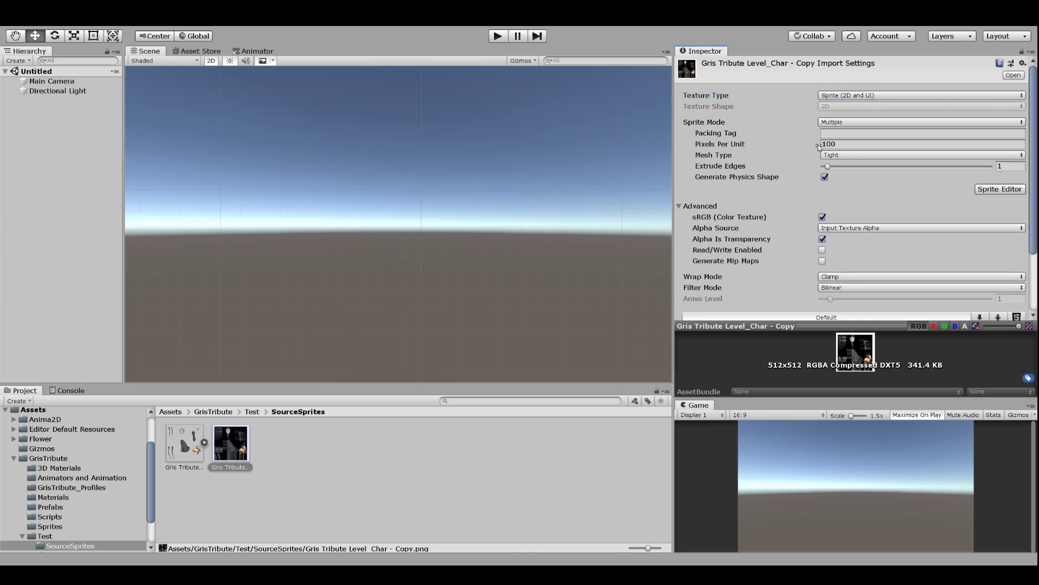
pyautogui.click(840, 145)
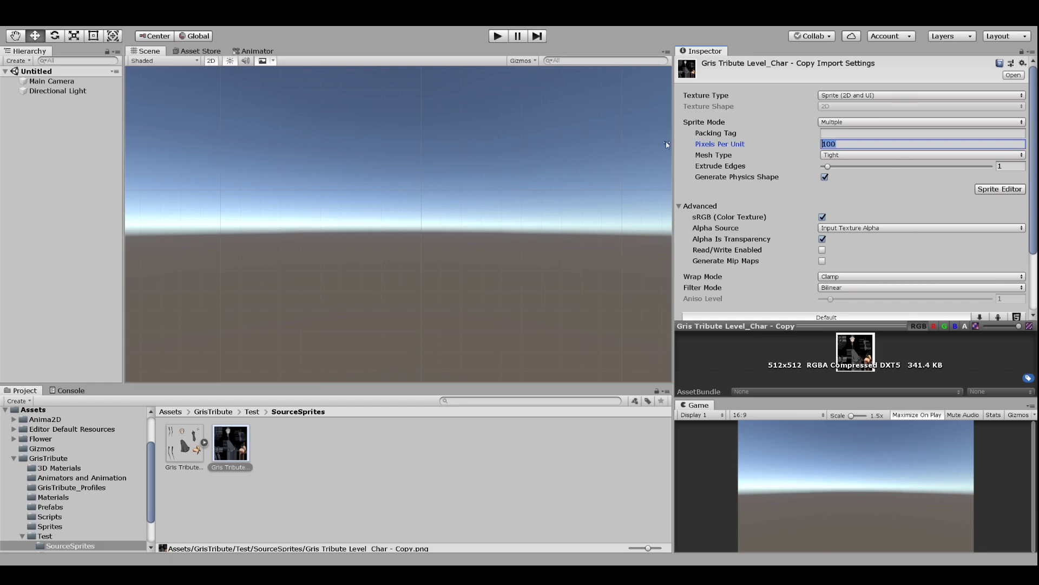
pyautogui.write('512')
pyautogui.scroll(-2, 937, 191)
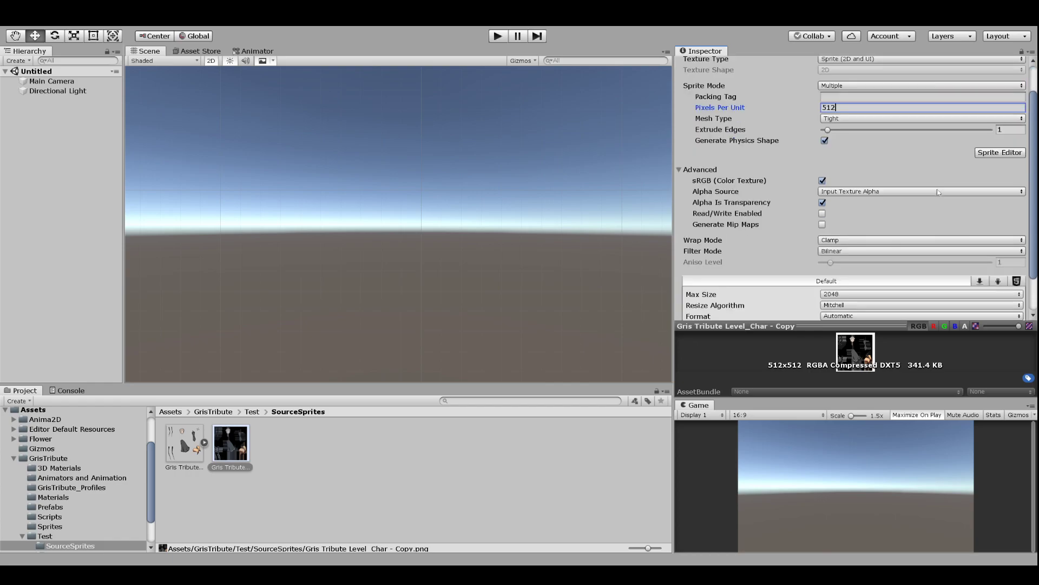
pyautogui.click(853, 252)
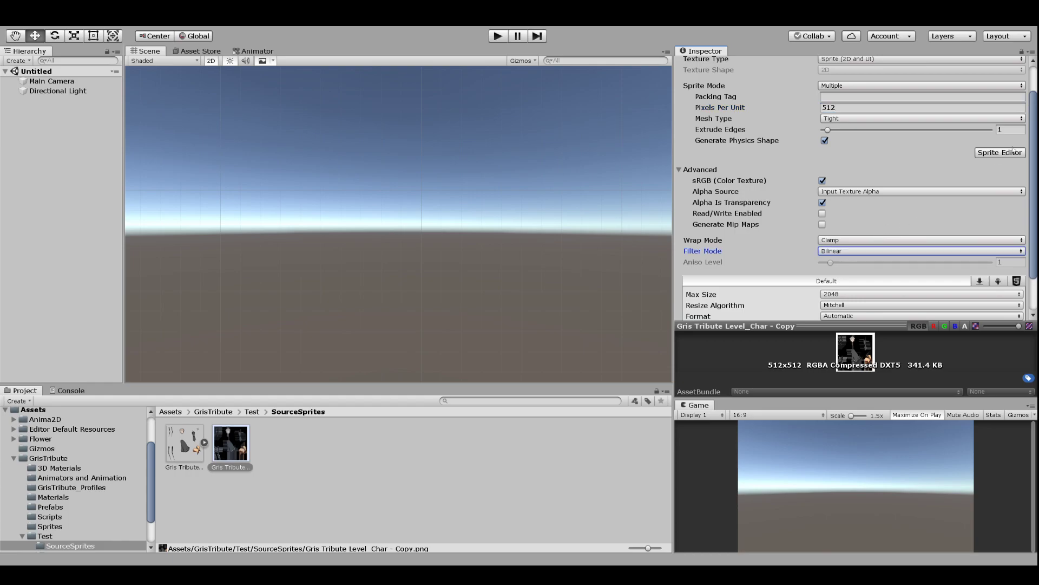
pyautogui.scroll(-3, 920, 217)
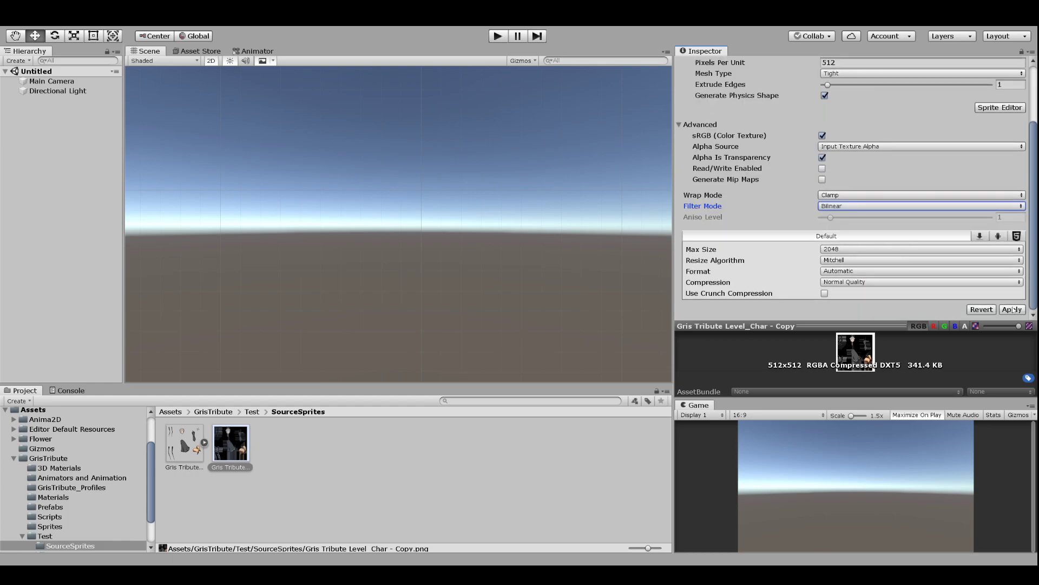
pyautogui.click(1012, 309)
pyautogui.click(368, 179)
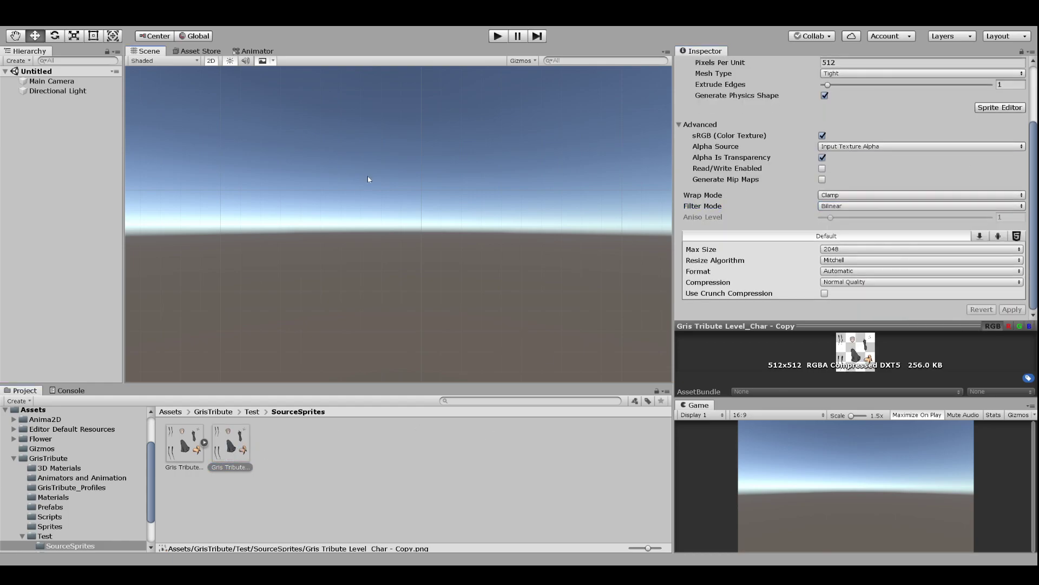
# Try to place the unsliced Gris Tribute Level_Char - Copy sheet in the scene
pyautogui.click(184, 484)
pyautogui.click(79, 228)
pyautogui.click(217, 431)
pyautogui.click(280, 440)
pyautogui.click(230, 443)
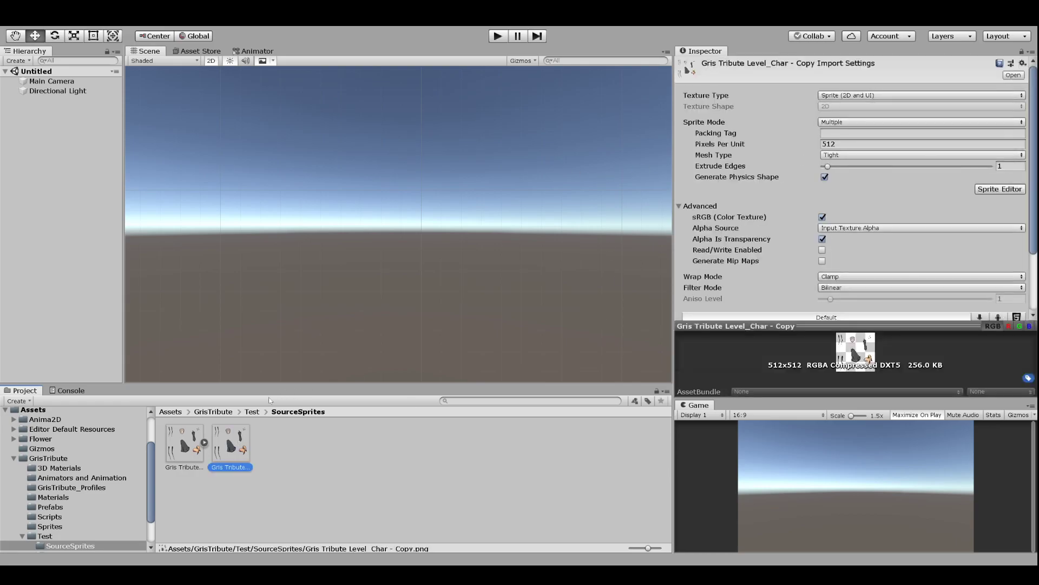
pyautogui.click(107, 345)
pyautogui.click(255, 258)
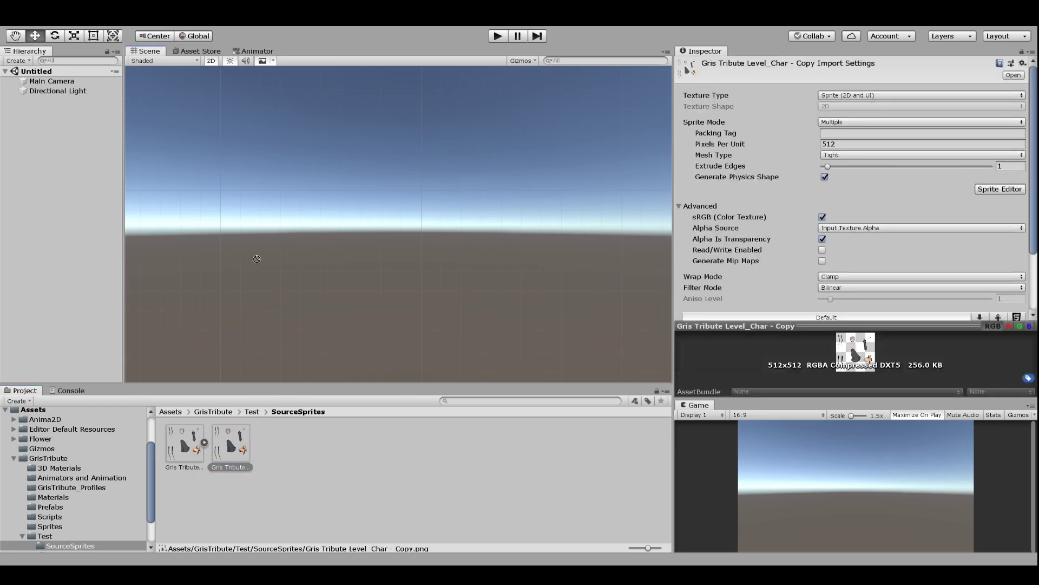
pyautogui.click(241, 439)
pyautogui.click(239, 264)
# Place the ArmLeft sprite from the already sliced character sheet in the scene
pyautogui.click(203, 443)
pyautogui.click(201, 371)
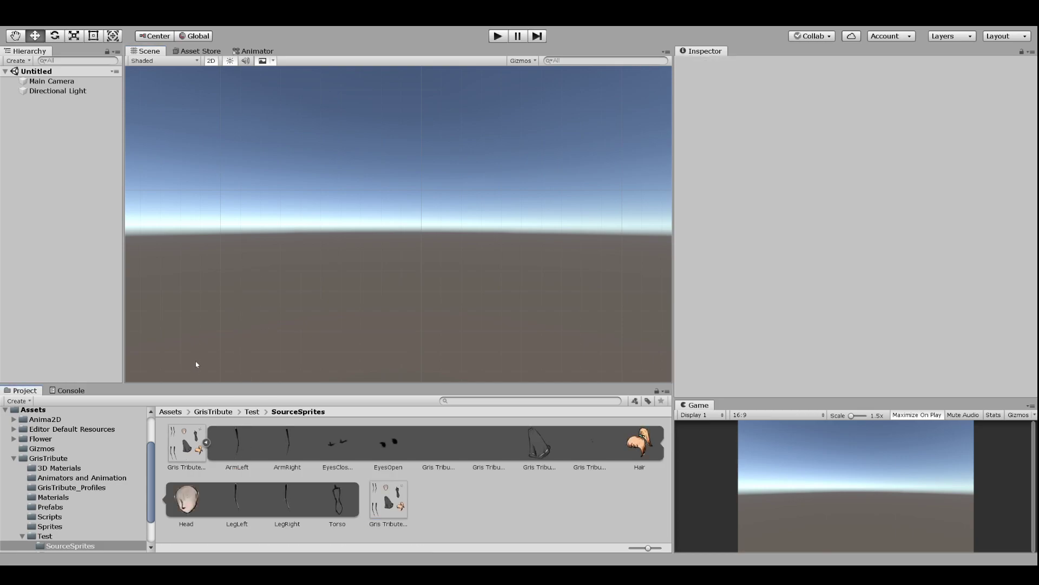
pyautogui.moveTo(241, 467); pyautogui.dragTo(277, 287)
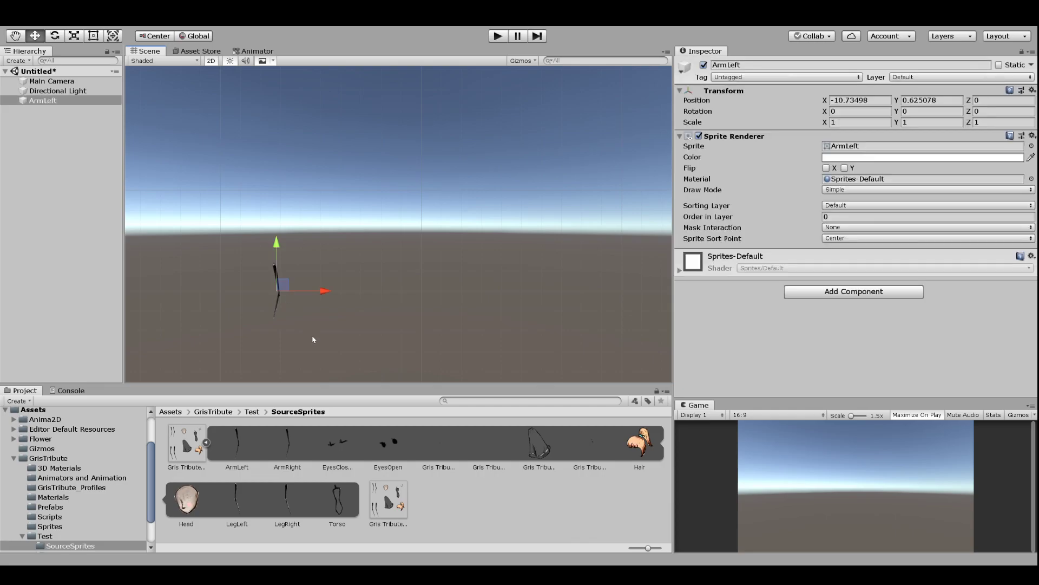
pyautogui.click(206, 442)
# Apply Single sprite mode to the copied sheet, place the whole sheet in the scene and undo the placement
pyautogui.click(232, 443)
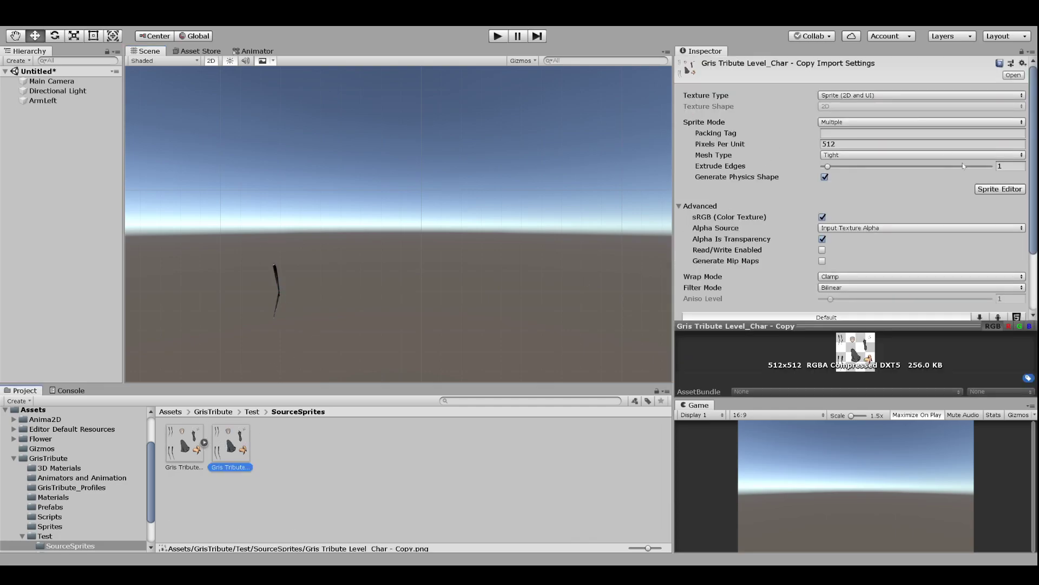
pyautogui.scroll(-3, 1000, 258)
pyautogui.click(1011, 309)
pyautogui.moveTo(232, 442); pyautogui.dragTo(387, 297)
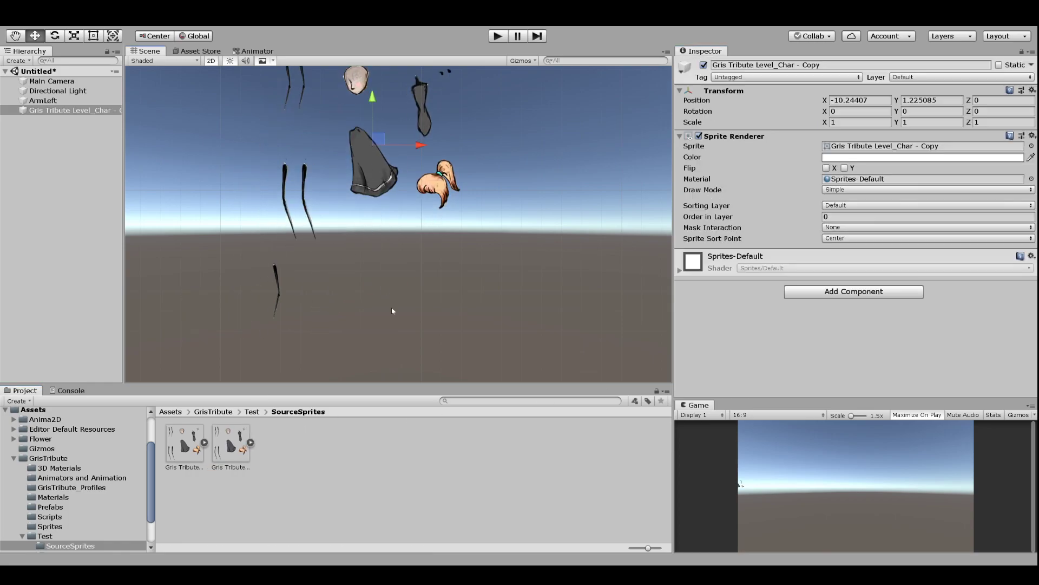
pyautogui.hotkey('ctrl', 'z')
pyautogui.hotkey('ctrl', 'z')
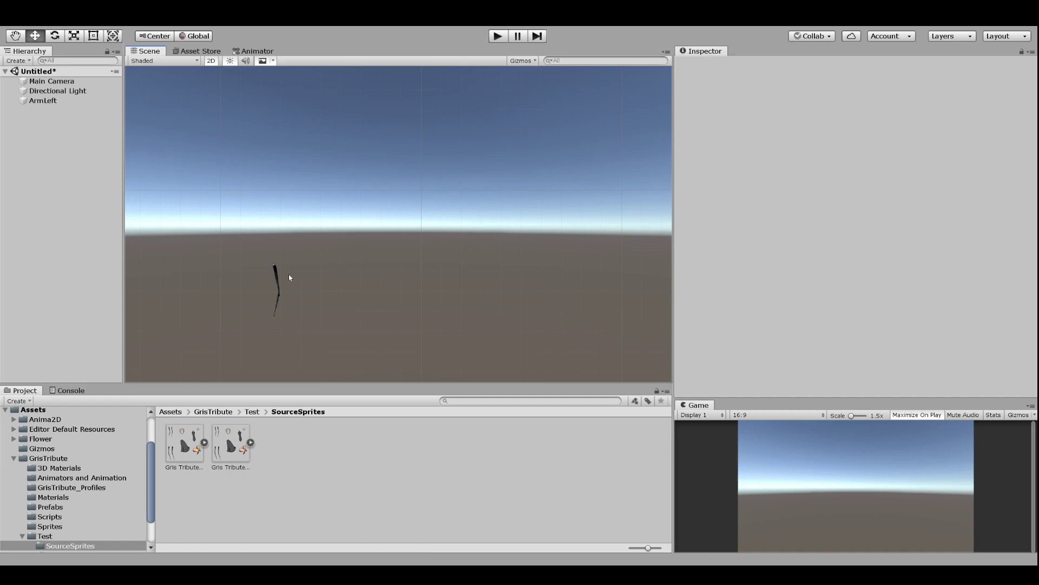
# Delete the ArmLeft object from the scene
pyautogui.click(55, 91)
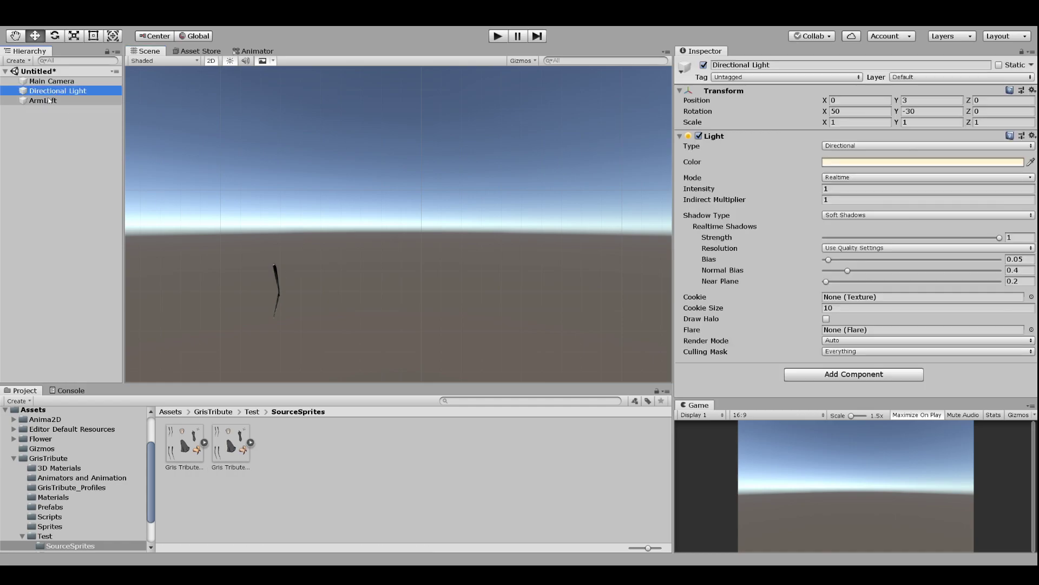
pyautogui.click(48, 101)
pyautogui.press('Delete')
# Set the Gris Tribute Level_Char - Copy sheet to Multiple sprite mode and open it in the Sprite Editor
pyautogui.click(235, 458)
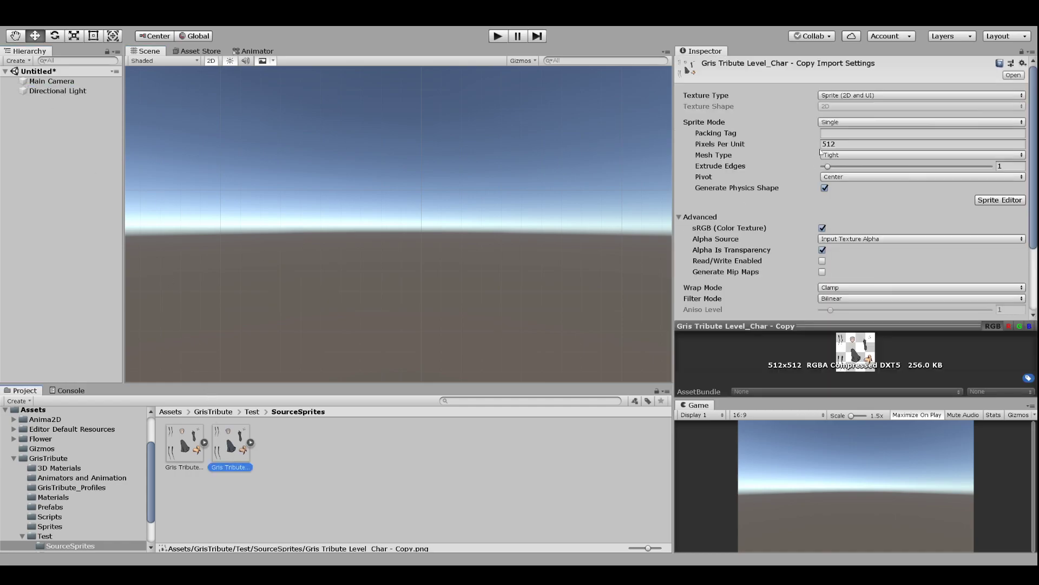
pyautogui.click(850, 144)
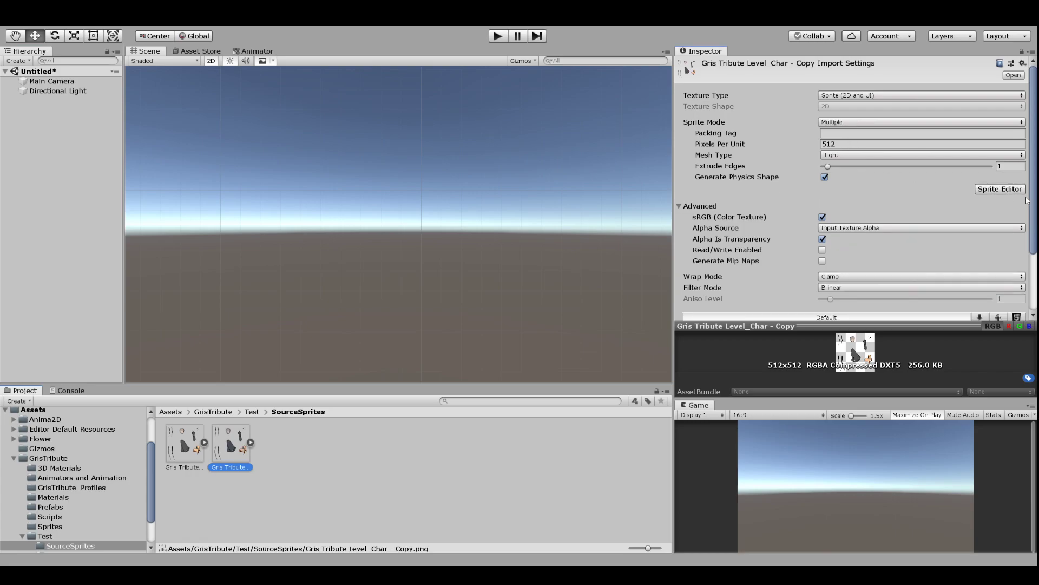
pyautogui.click(1005, 189)
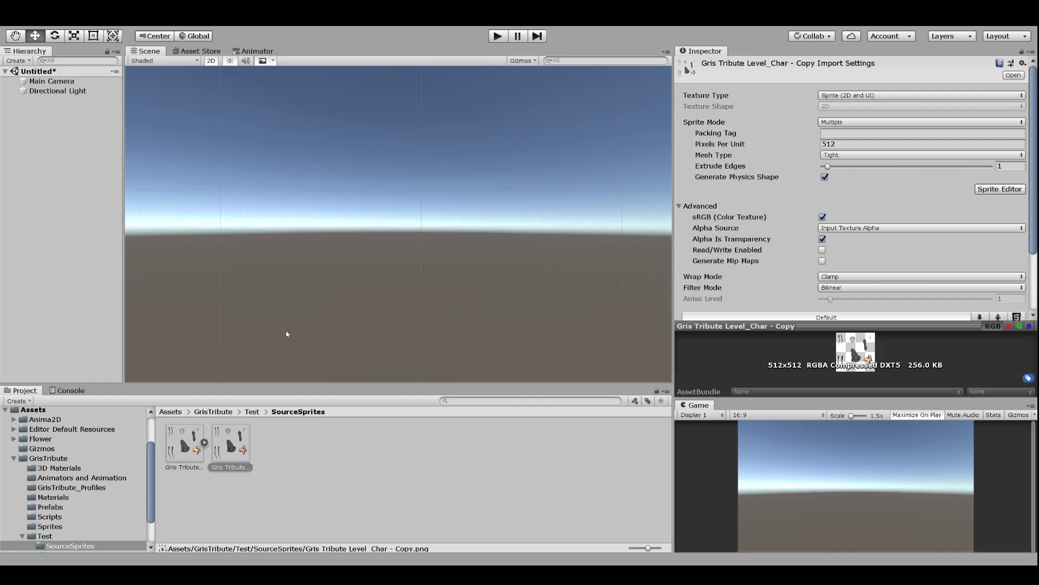
pyautogui.press('q')
pyautogui.press('w')
pyautogui.press('q')
pyautogui.press('w')
# Expand the Gris Tribute Level_Char - Copy sheet and inspect its sliced sprites one by one, from ArmFar to Torso
pyautogui.click(250, 443)
pyautogui.click(303, 446)
pyautogui.click(309, 445)
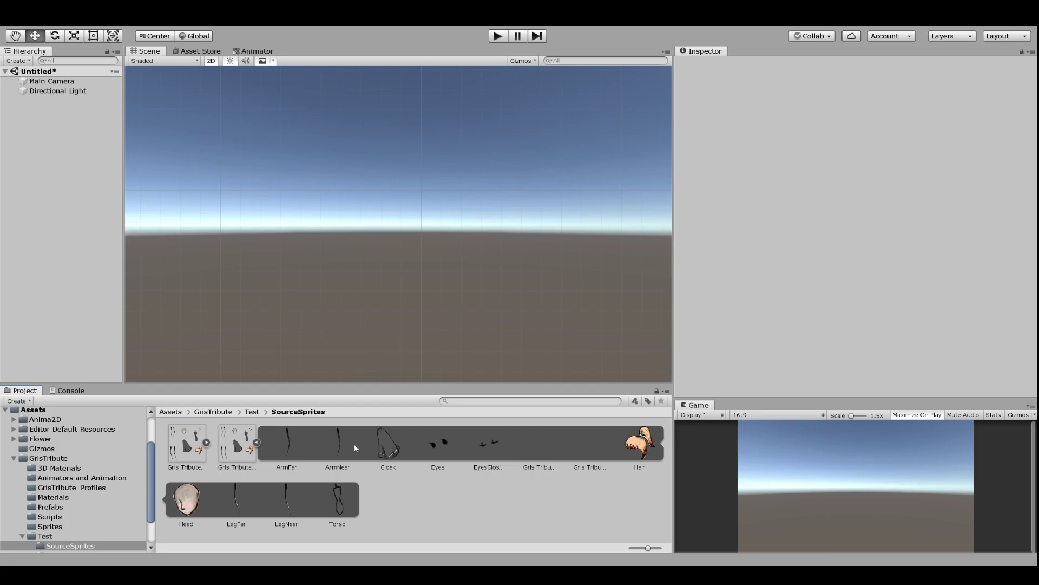
pyautogui.click(356, 447)
pyautogui.click(388, 444)
pyautogui.click(437, 443)
pyautogui.click(492, 445)
pyautogui.click(437, 444)
pyautogui.click(489, 444)
pyautogui.click(539, 444)
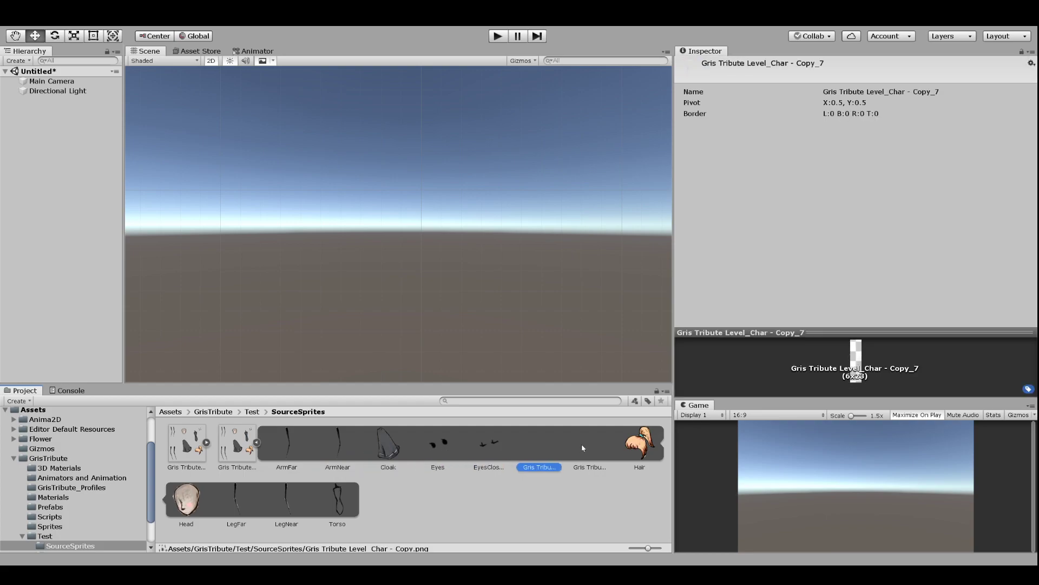
pyautogui.click(640, 444)
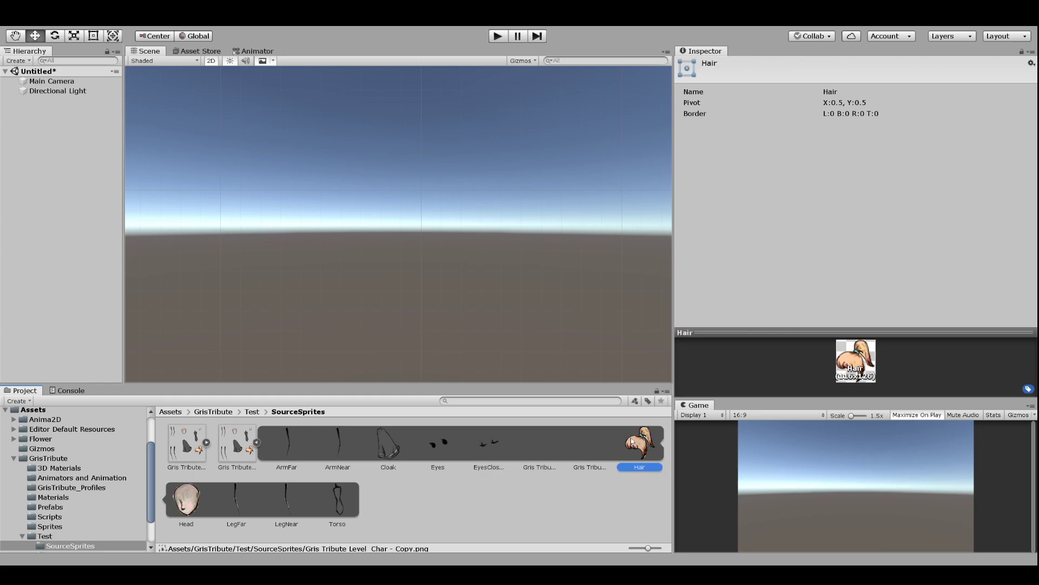
pyautogui.click(187, 499)
pyautogui.click(236, 498)
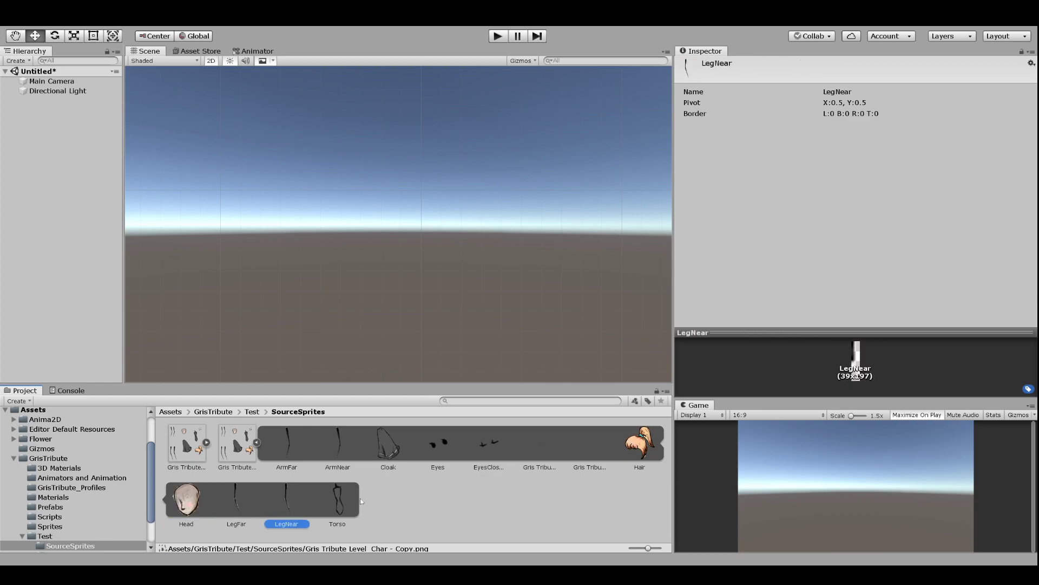
pyautogui.click(338, 498)
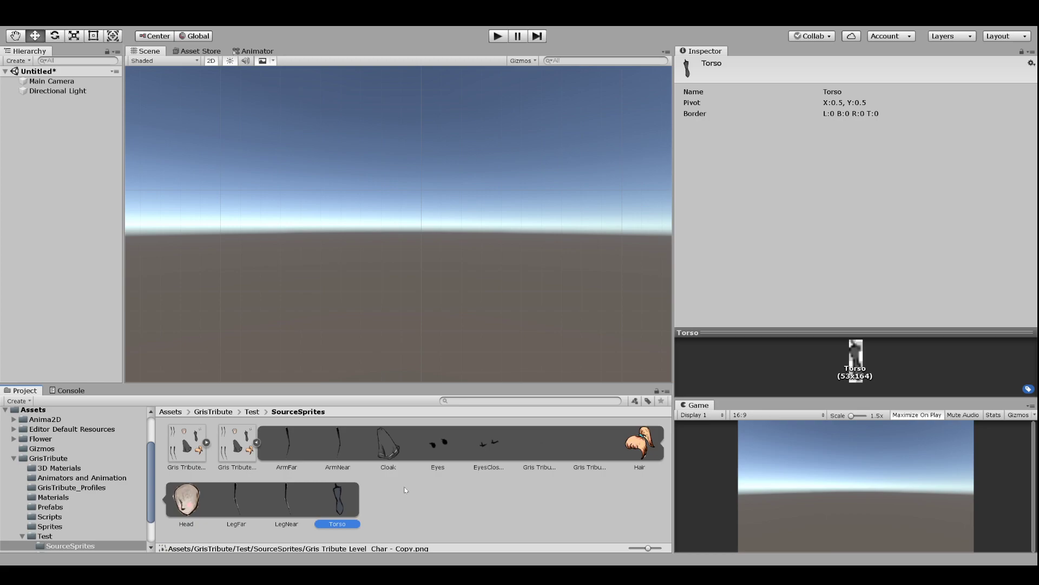
# Select the sheet's named sprites without the two unnamed fragments and create a sprite mesh asset from ArmFar
pyautogui.keyDown('shift'); pyautogui.click(306, 450); pyautogui.keyUp('shift')
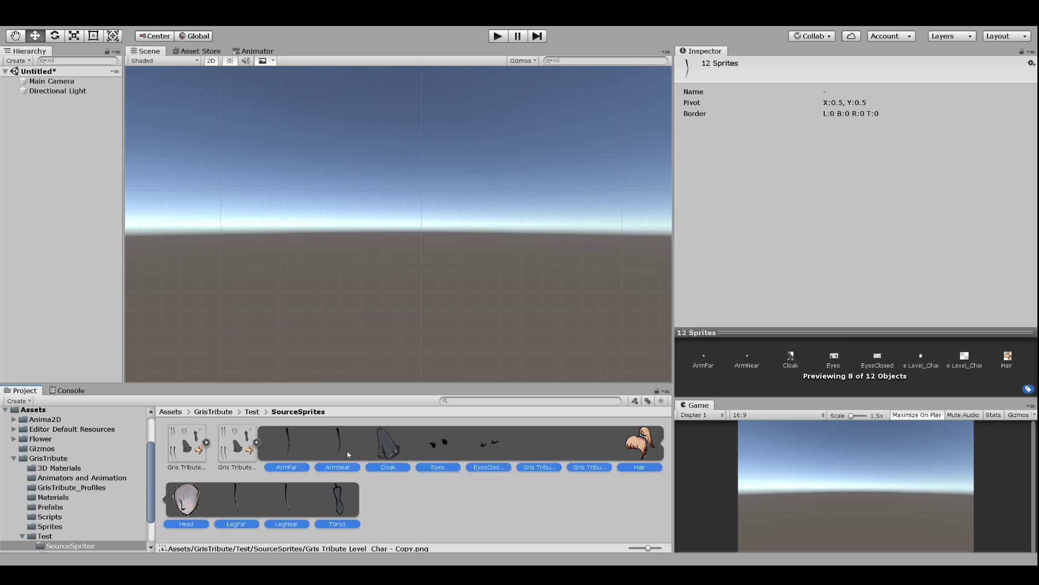
pyautogui.keyDown('ctrl'); pyautogui.click(547, 453); pyautogui.keyUp('ctrl')
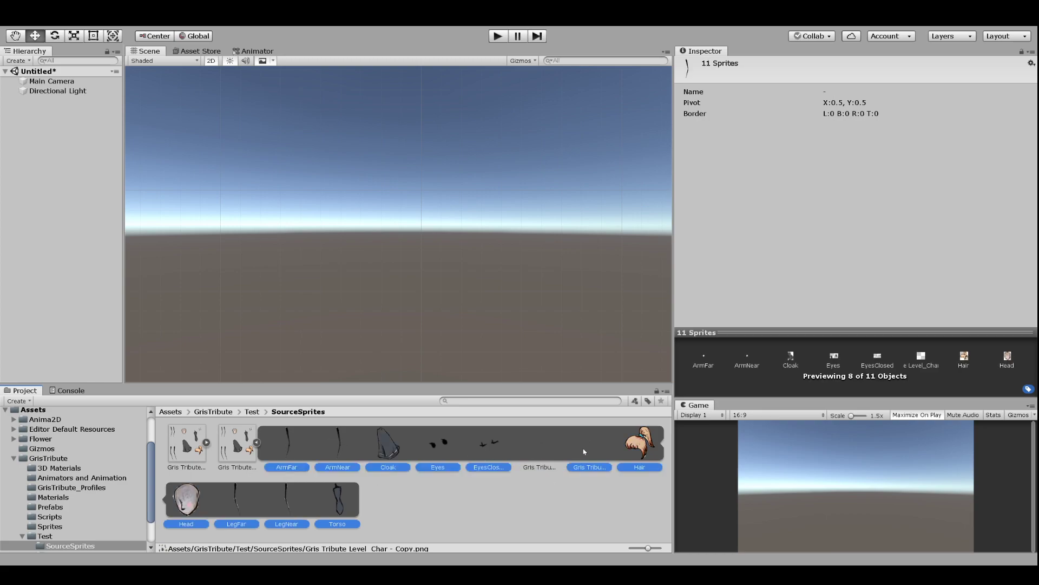
pyautogui.keyDown('ctrl'); pyautogui.click(584, 452); pyautogui.keyUp('ctrl')
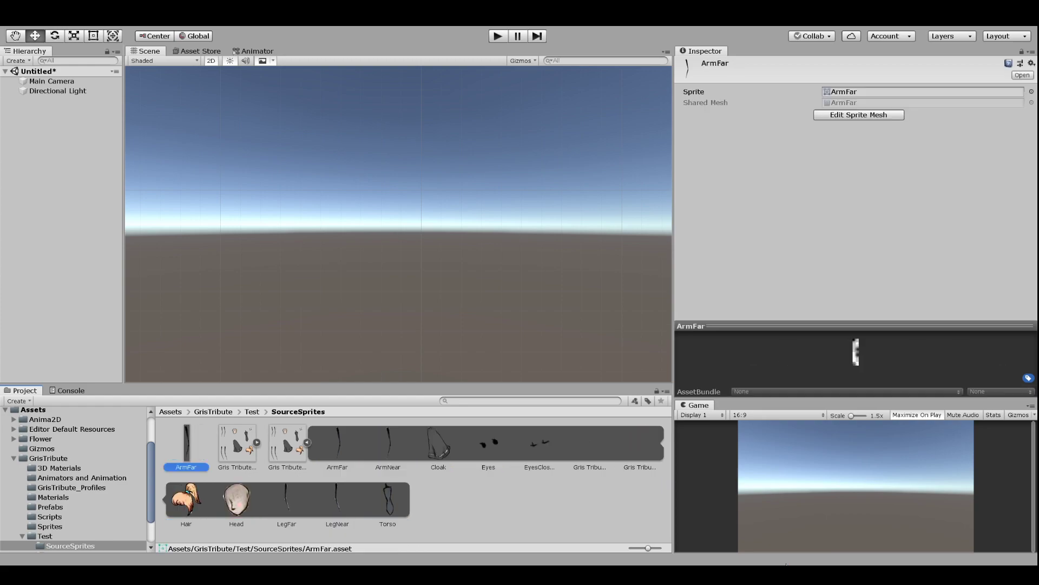
# Create a separate sprite mesh asset from each of the ArmNear, Cloak and Eyes sprites
pyautogui.click(388, 446)
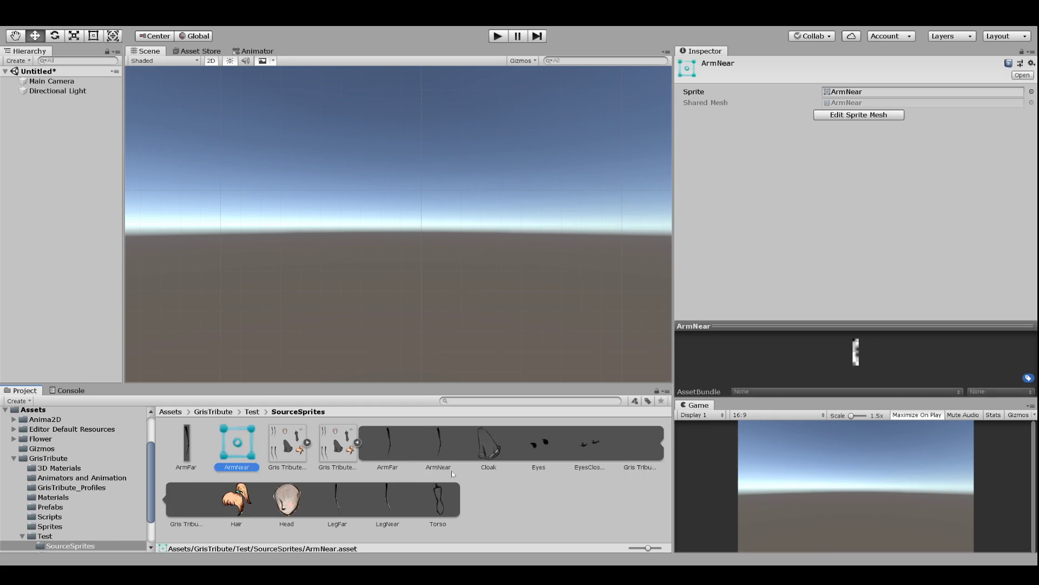
pyautogui.click(489, 447)
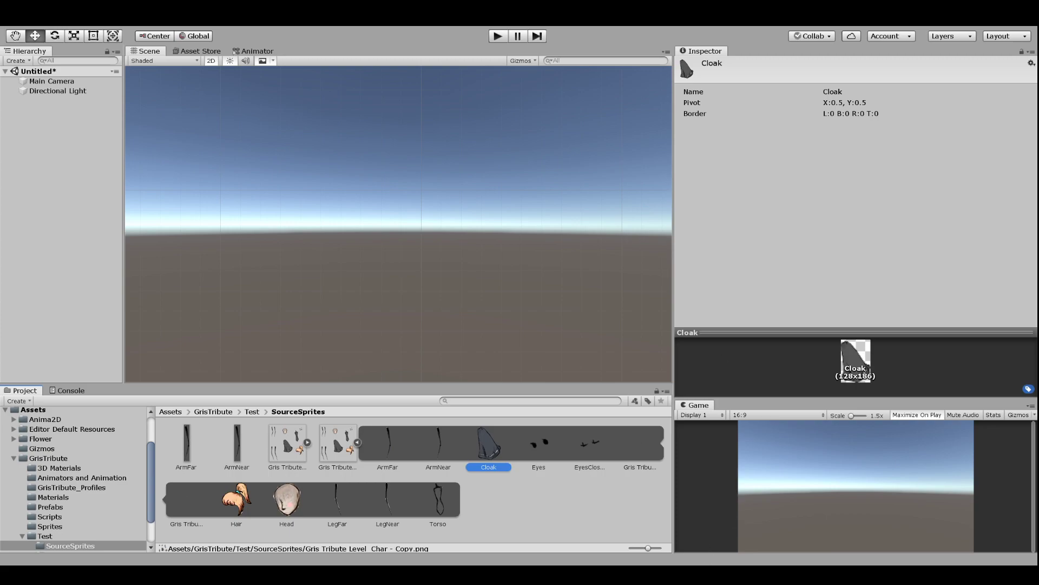
pyautogui.click(661, 478)
pyautogui.click(596, 450)
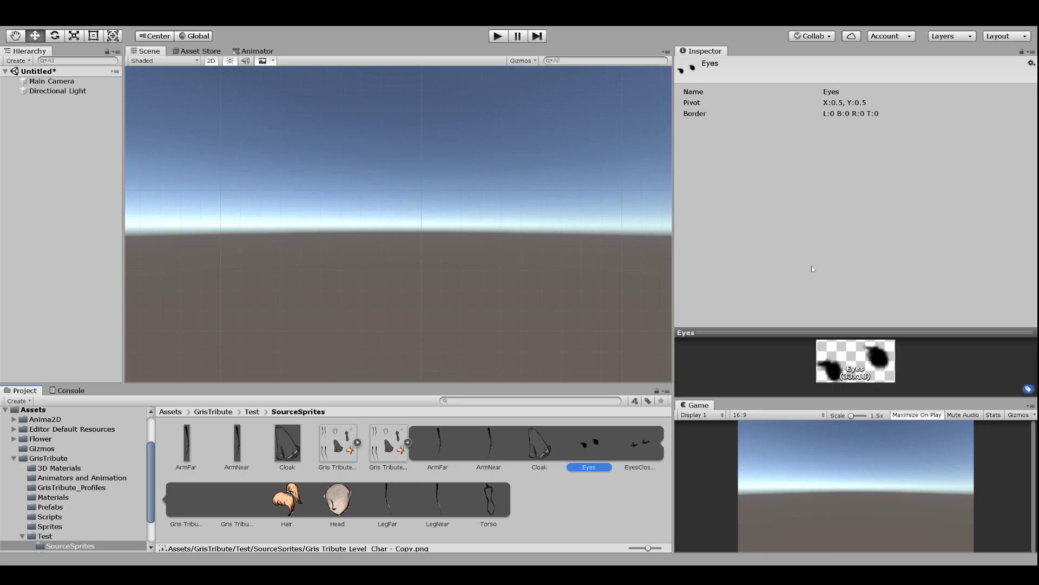
pyautogui.click(916, 562)
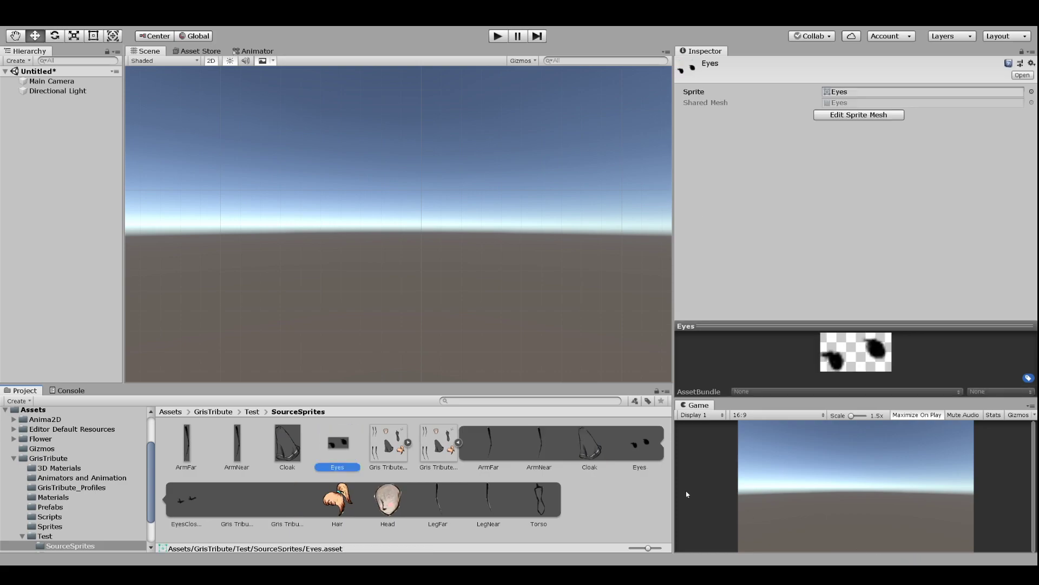
# Create a separate sprite mesh asset from each of the EyesClosed, Hair and Head sprites
pyautogui.click(183, 503)
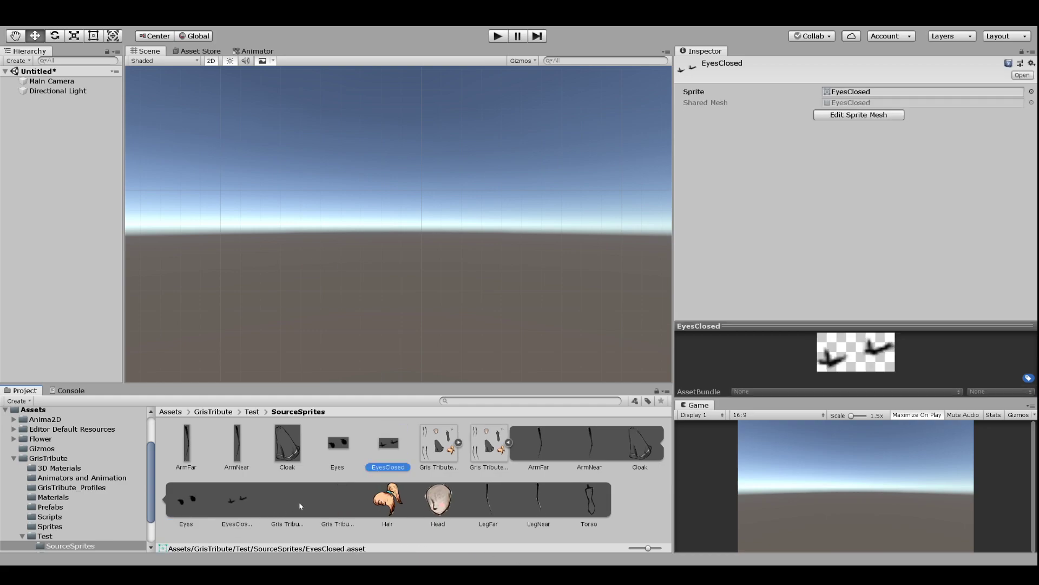
pyautogui.click(301, 502)
pyautogui.click(382, 499)
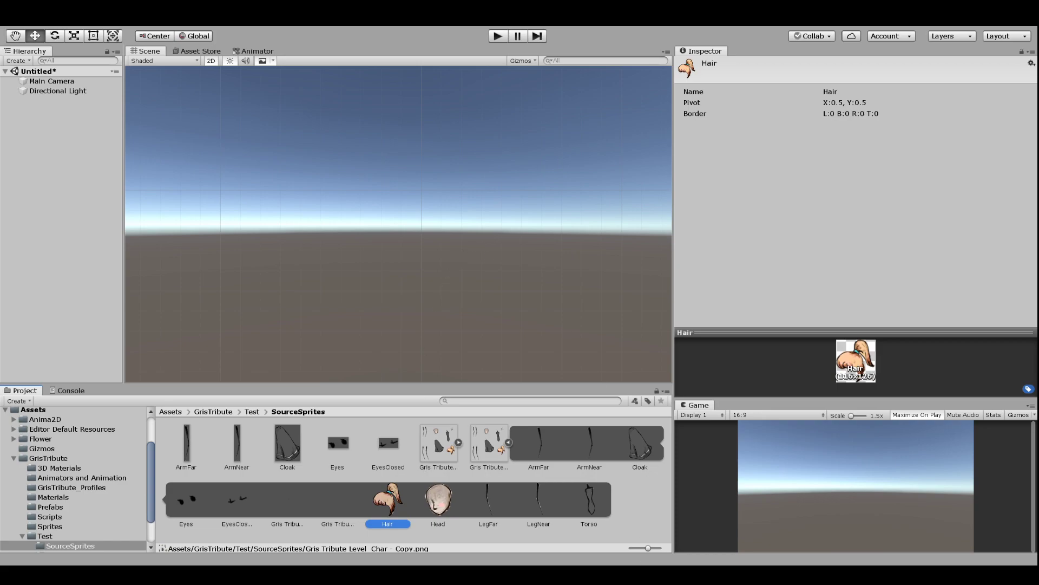
pyautogui.click(442, 508)
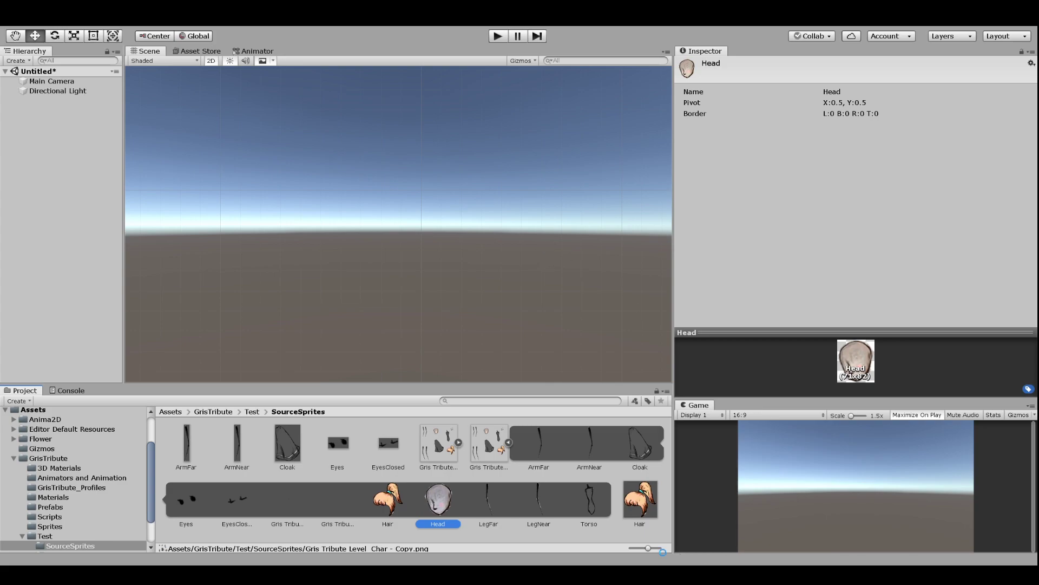
# Create sprite mesh assets from the LegFar, LegNear and Torso sprites, and collapse the sheet's sprite list
pyautogui.click(482, 498)
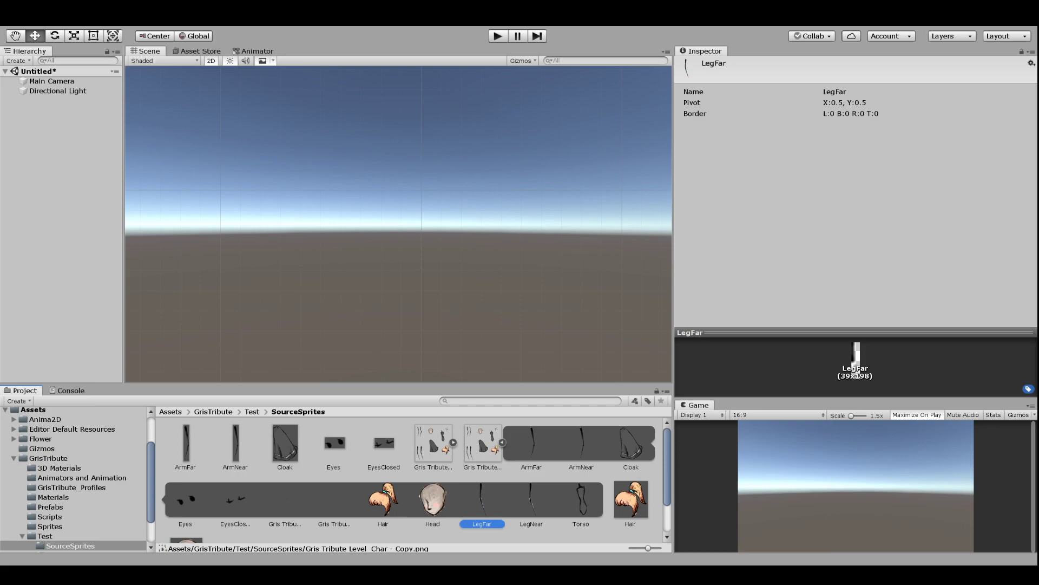
pyautogui.click(789, 565)
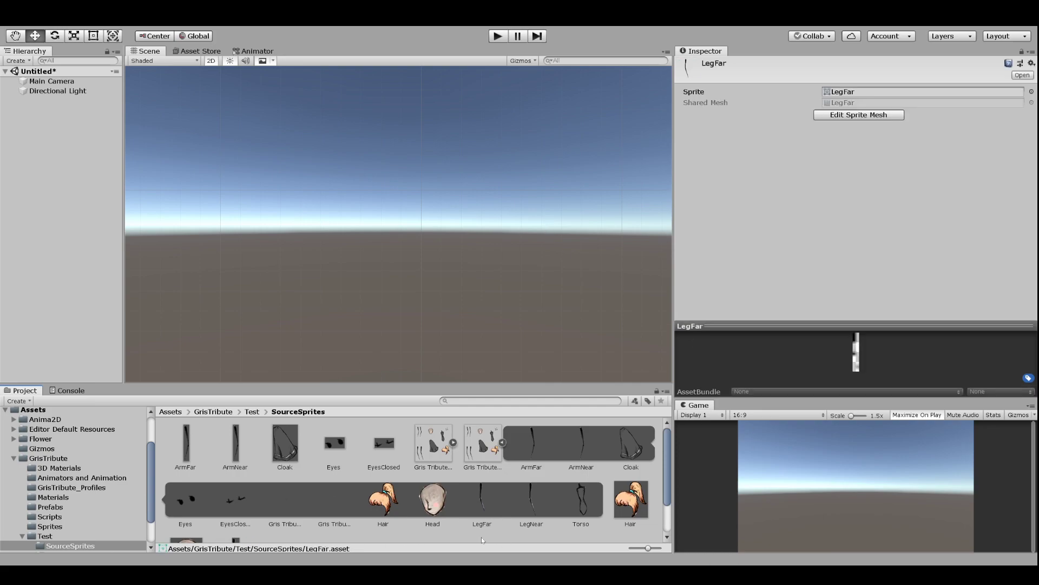
pyautogui.click(533, 502)
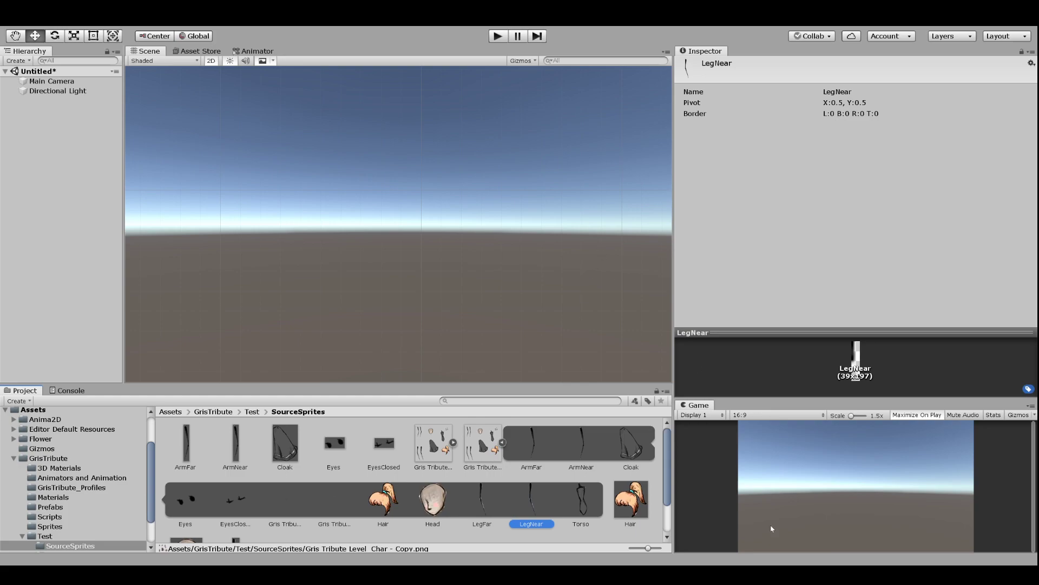
pyautogui.click(865, 564)
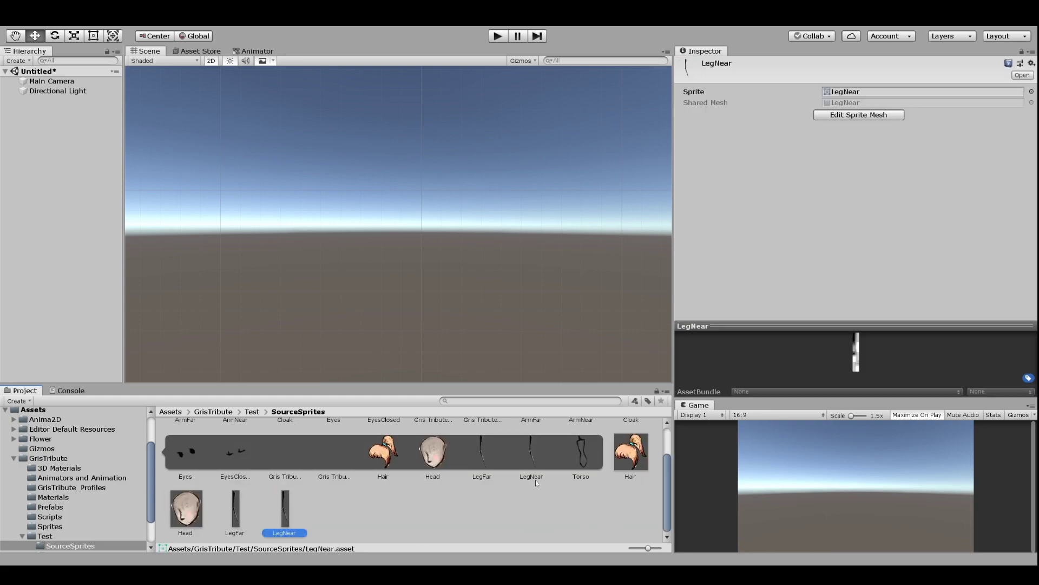
pyautogui.click(583, 456)
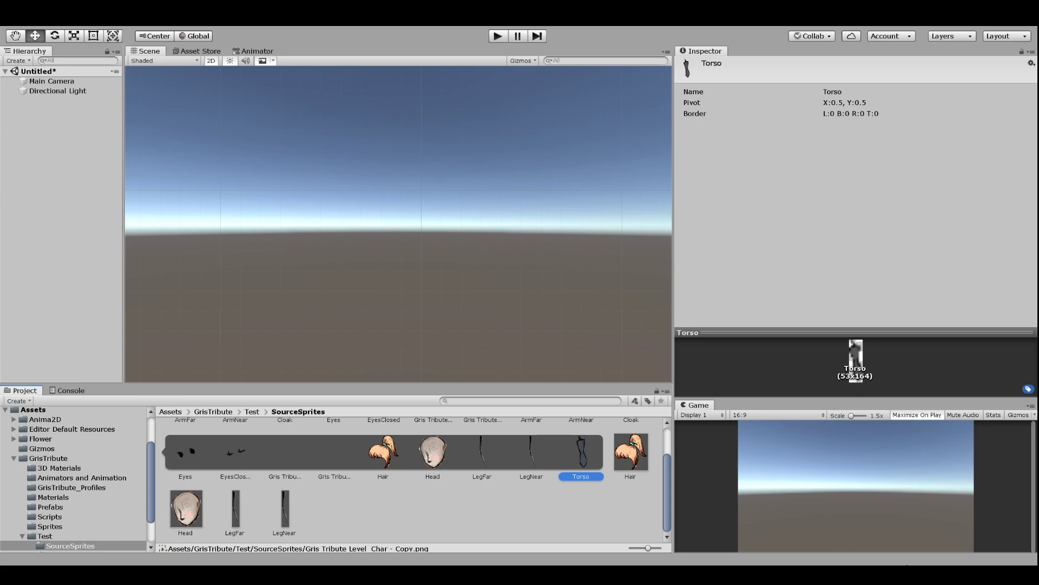
pyautogui.click(906, 565)
pyautogui.scroll(2, 570, 515)
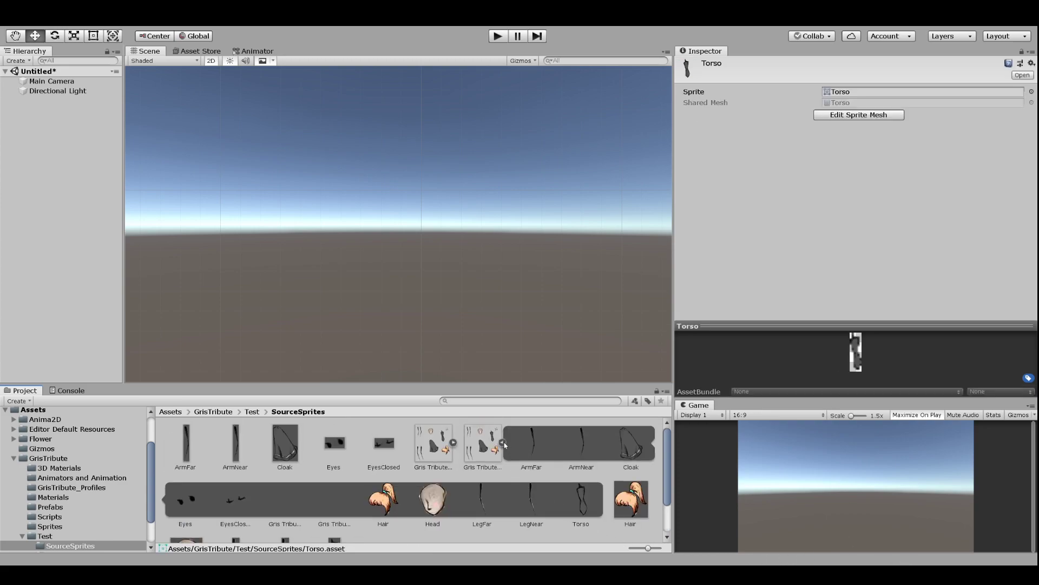
pyautogui.click(502, 443)
pyautogui.click(486, 497)
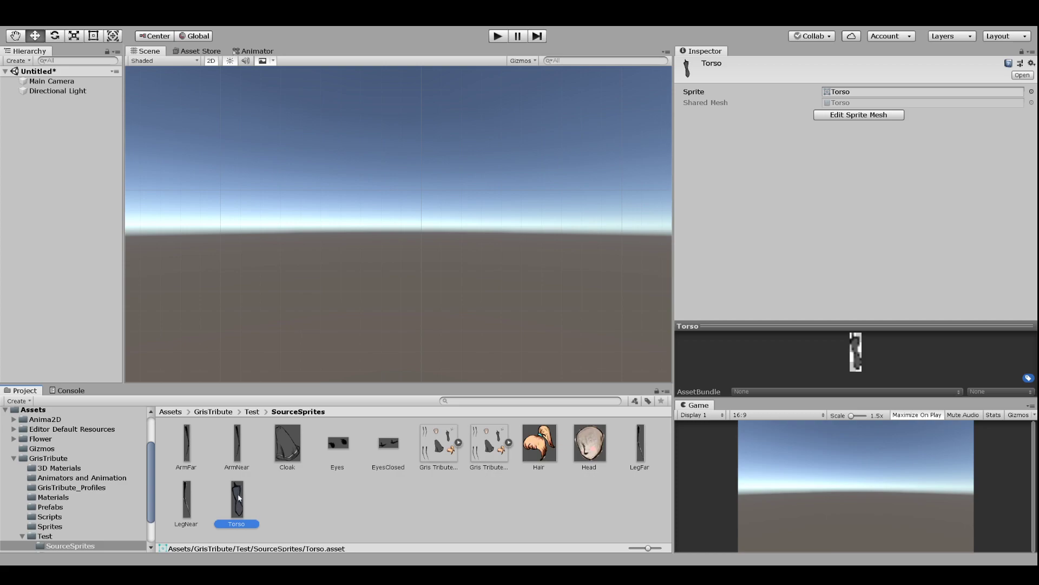
# Delete all sprite mesh assets from ArmFar to Torso, keeping both Gris Tribute sheets
pyautogui.click(310, 505)
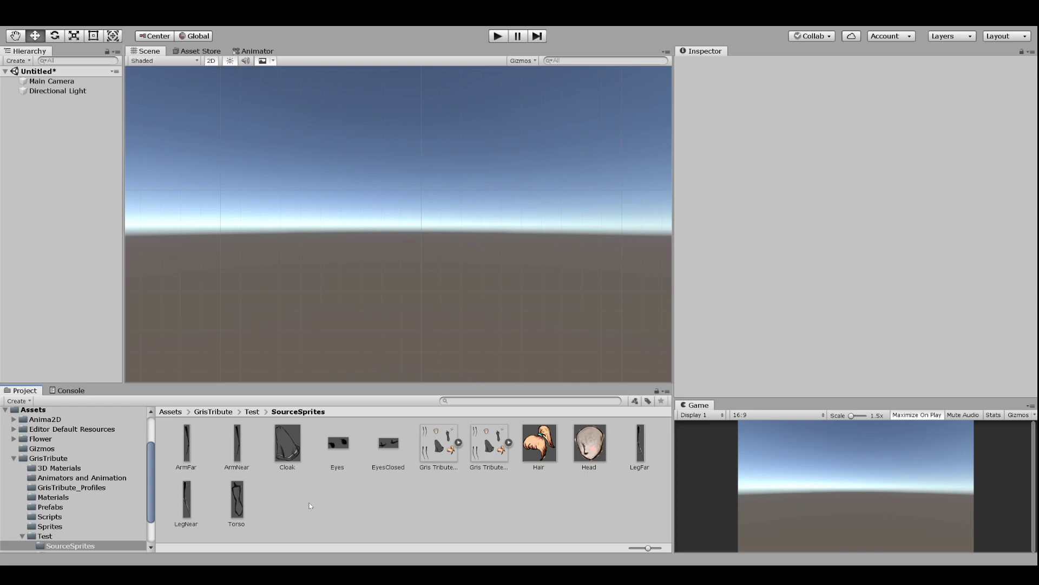
pyautogui.click(489, 449)
pyautogui.click(187, 444)
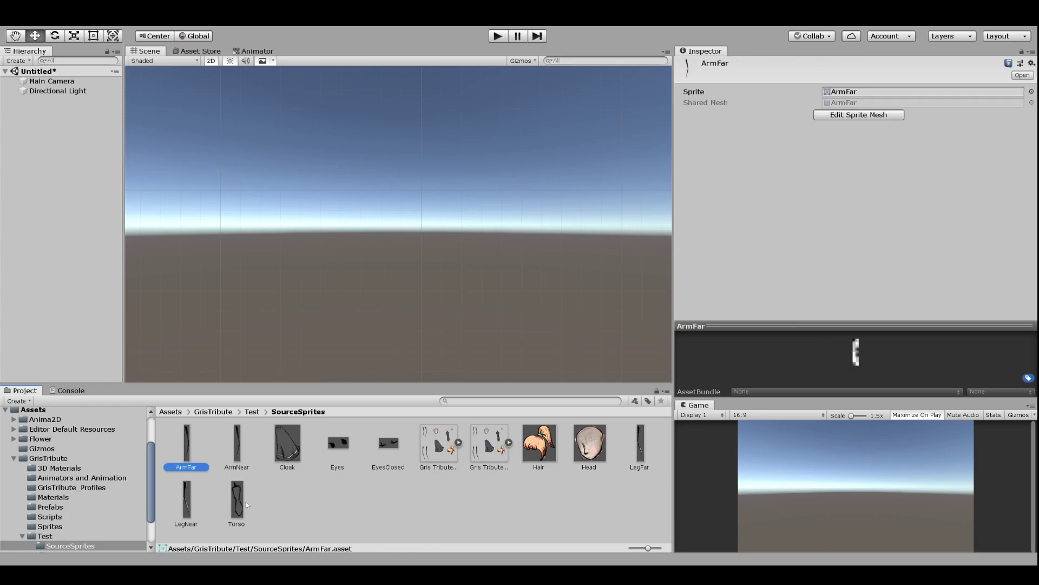
pyautogui.keyDown('shift'); pyautogui.click(236, 498); pyautogui.keyUp('shift')
pyautogui.keyDown('ctrl'); pyautogui.click(438, 447); pyautogui.keyUp('ctrl')
pyautogui.keyDown('ctrl'); pyautogui.click(488, 453); pyautogui.keyUp('ctrl')
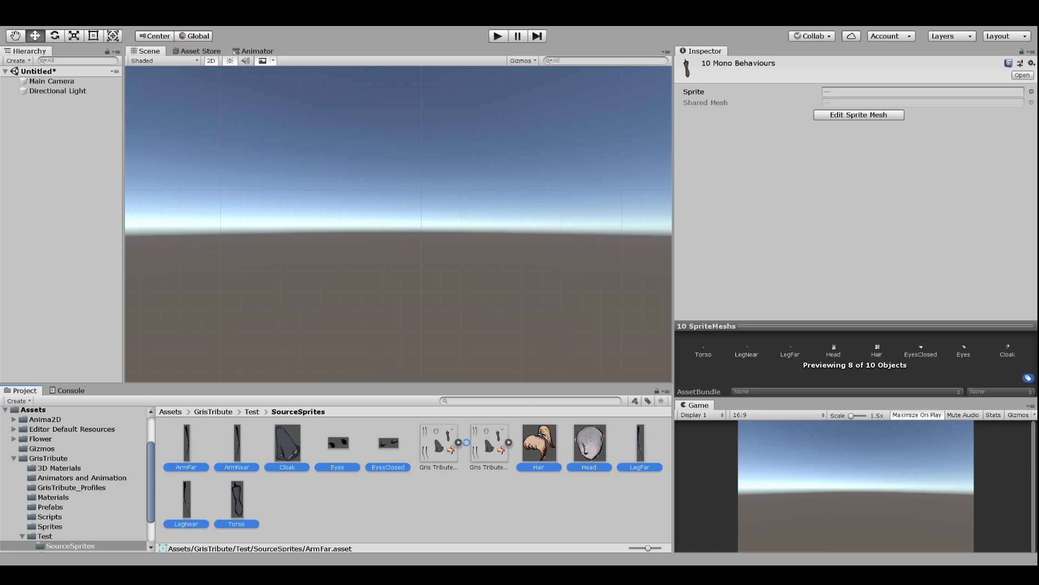
pyautogui.press('Delete')
# Try to create sprite meshes from all the sheet's named sprites at once, leaving out the two unnamed fragments
pyautogui.click(250, 444)
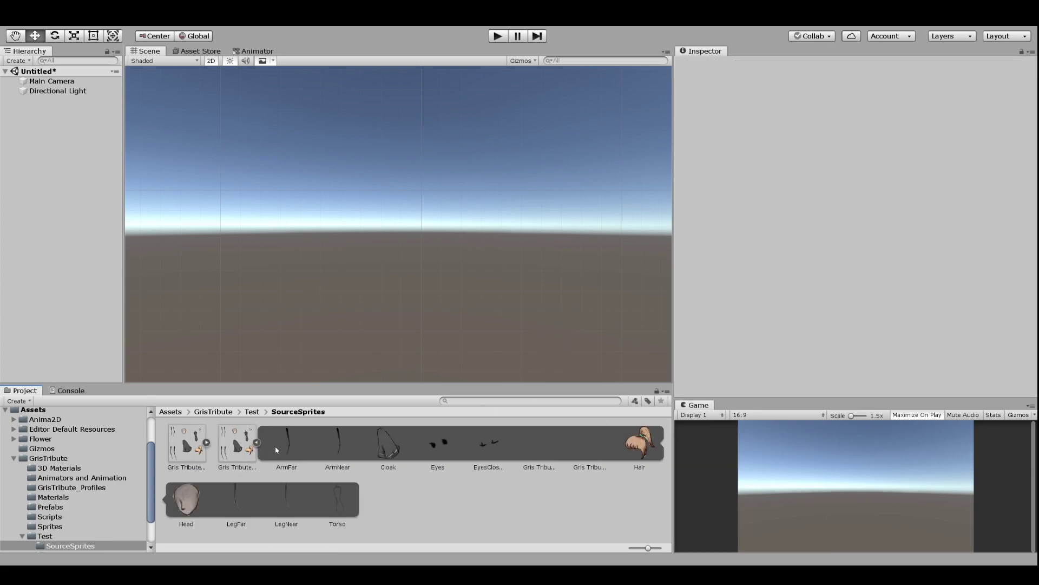
pyautogui.click(309, 440)
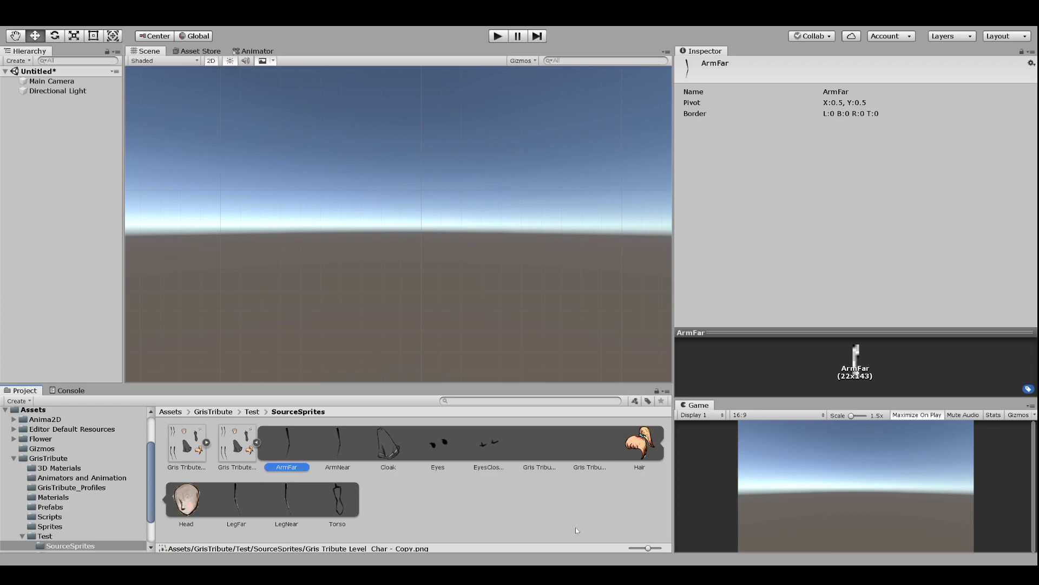
pyautogui.keyDown('shift'); pyautogui.click(342, 500); pyautogui.keyUp('shift')
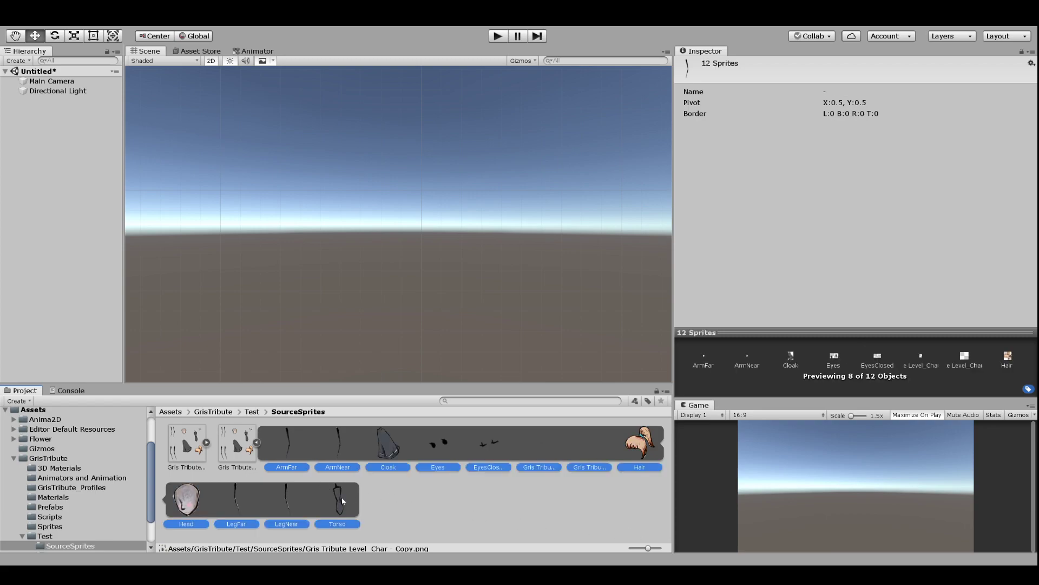
pyautogui.keyDown('ctrl'); pyautogui.click(555, 440); pyautogui.keyUp('ctrl')
pyautogui.keyDown('ctrl'); pyautogui.click(593, 441); pyautogui.keyUp('ctrl')
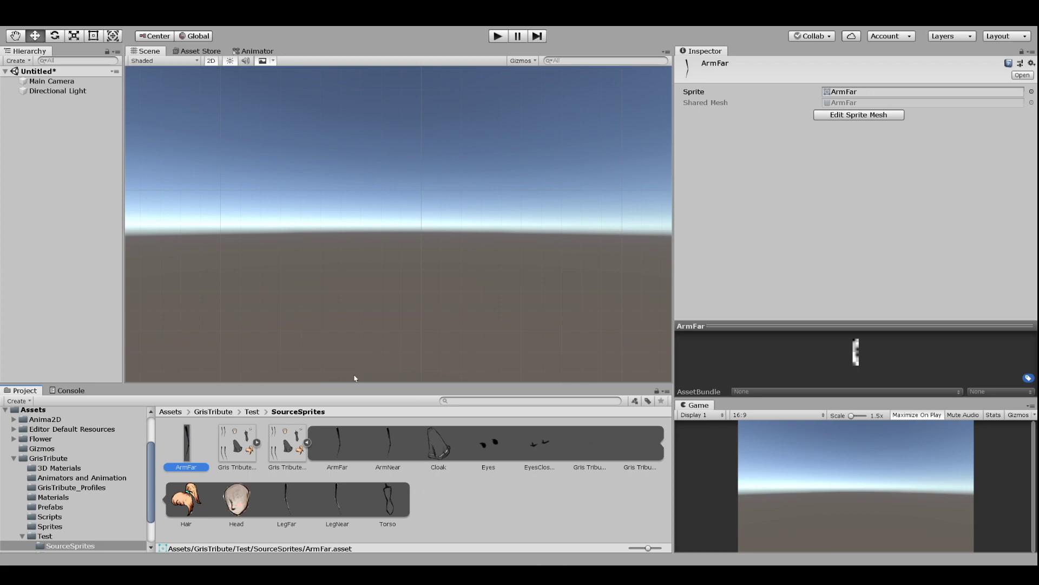
# Delete the ArmFar sprite mesh asset from the SourceSprites folder
pyautogui.click(376, 445)
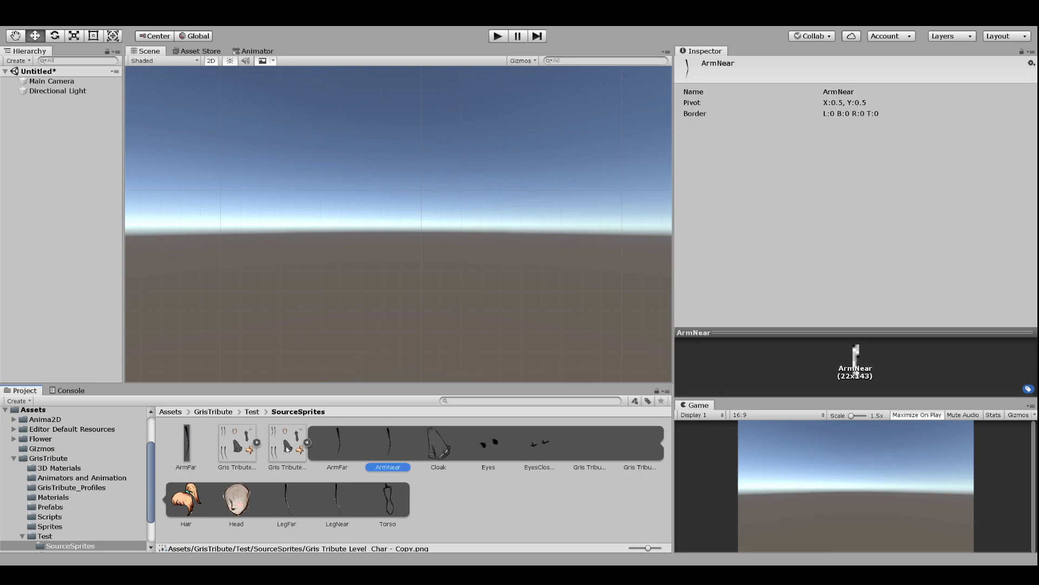
pyautogui.click(288, 448)
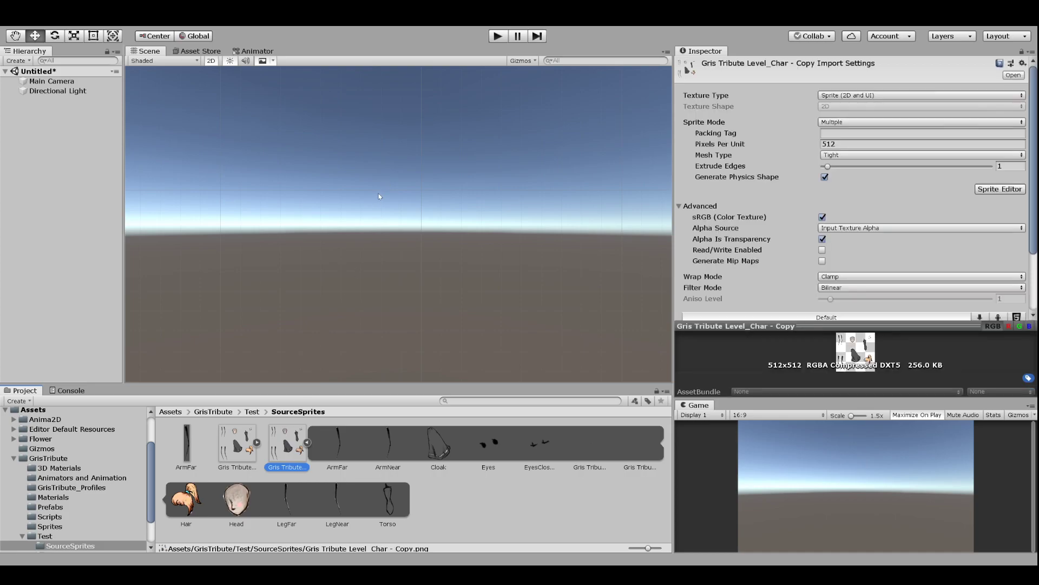
pyautogui.click(185, 442)
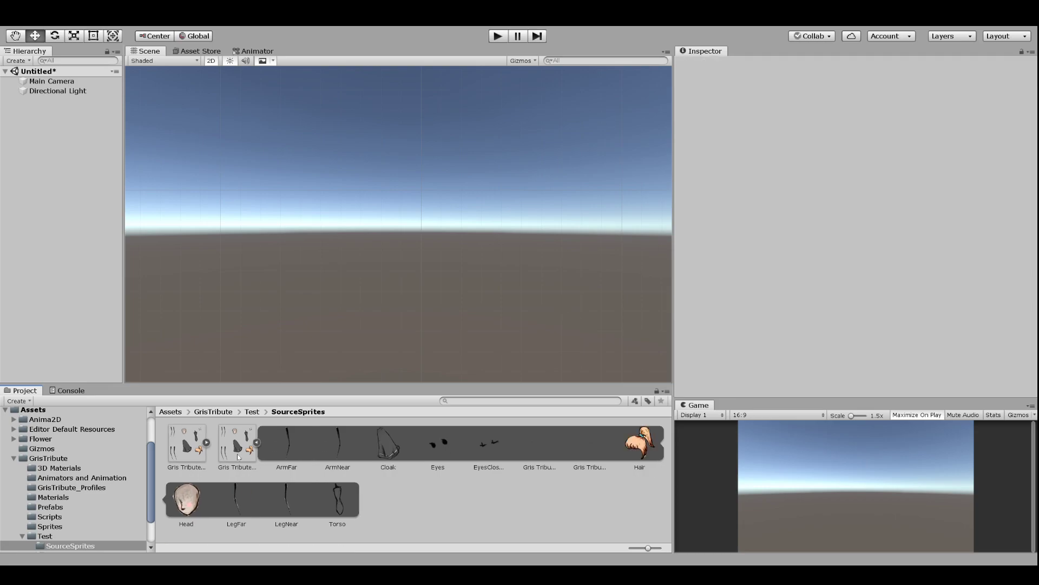
# Create sprite meshes from the whole Gris Tribute Level_Char - Copy sheet at once and delete those of the two unnamed fragments
pyautogui.click(236, 453)
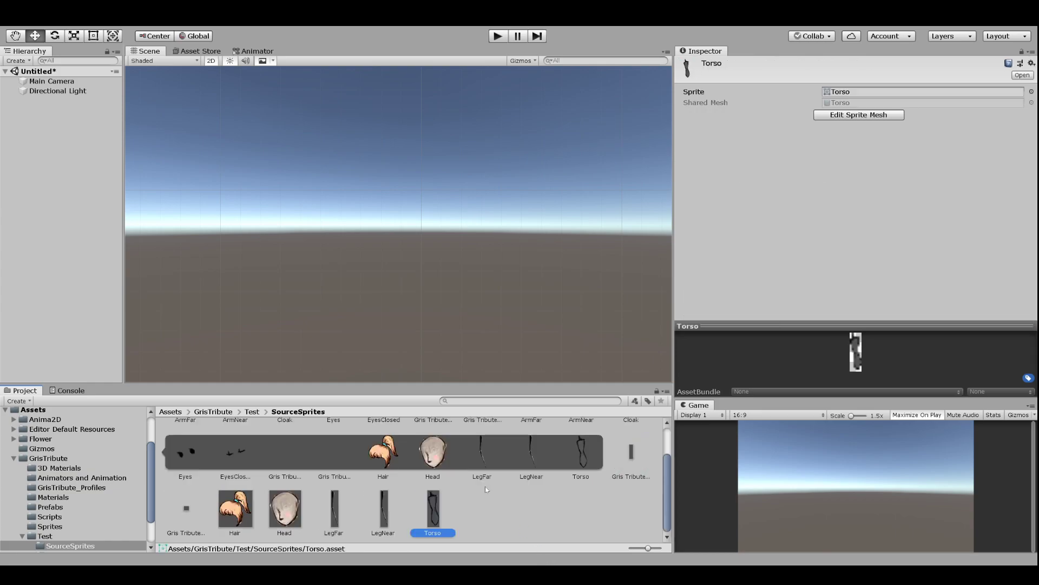
pyautogui.click(501, 443)
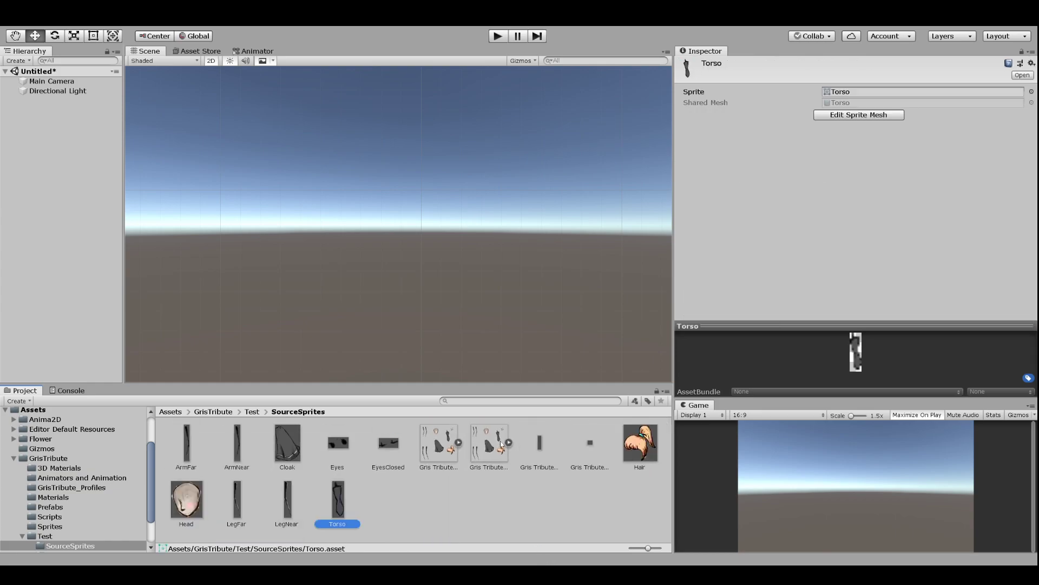
pyautogui.click(494, 442)
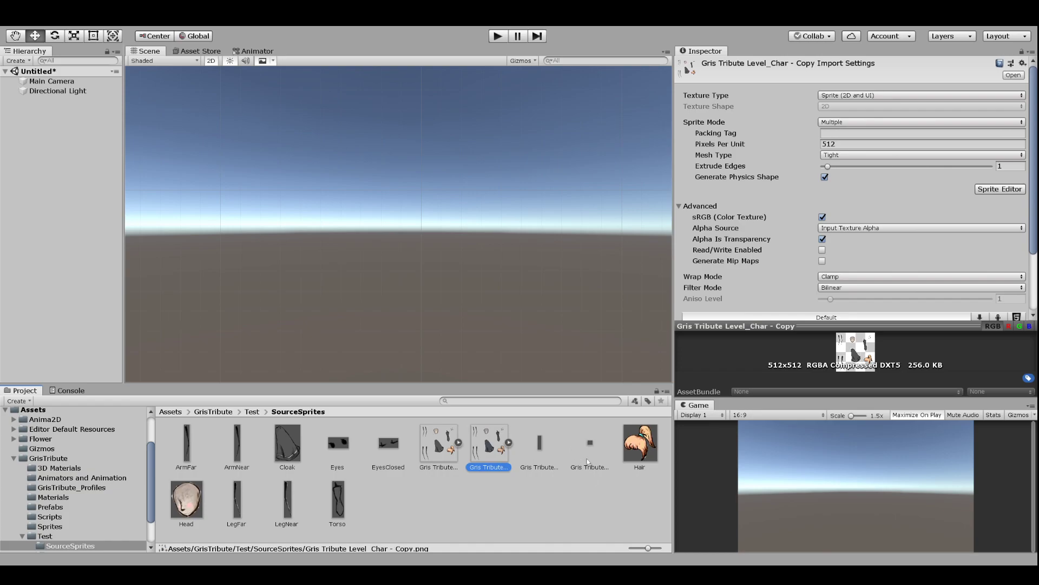
pyautogui.click(588, 449)
pyautogui.keyDown('ctrl'); pyautogui.click(539, 449); pyautogui.keyUp('ctrl')
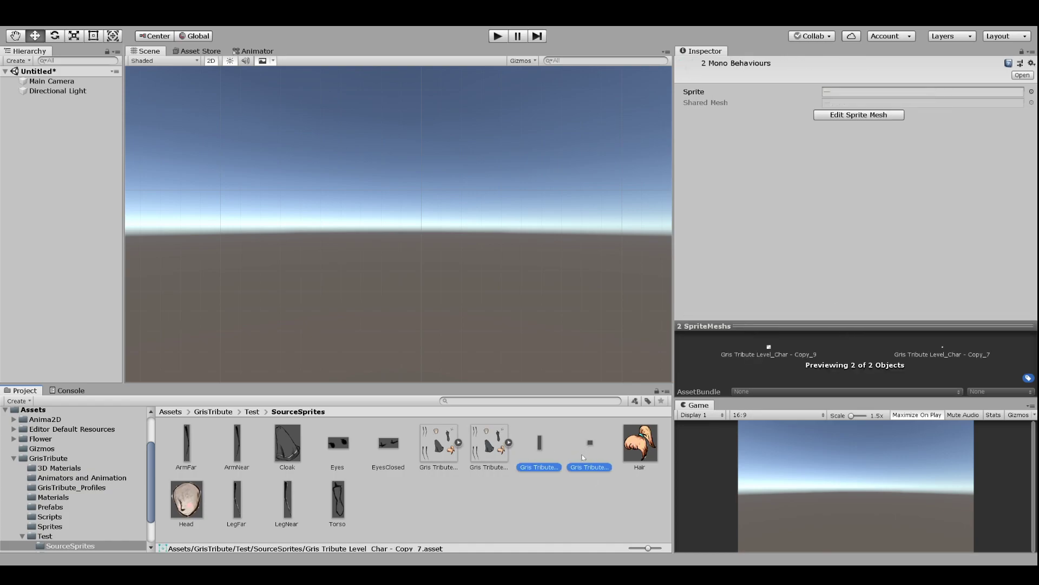
pyautogui.hotkey('shift', 'Delete')
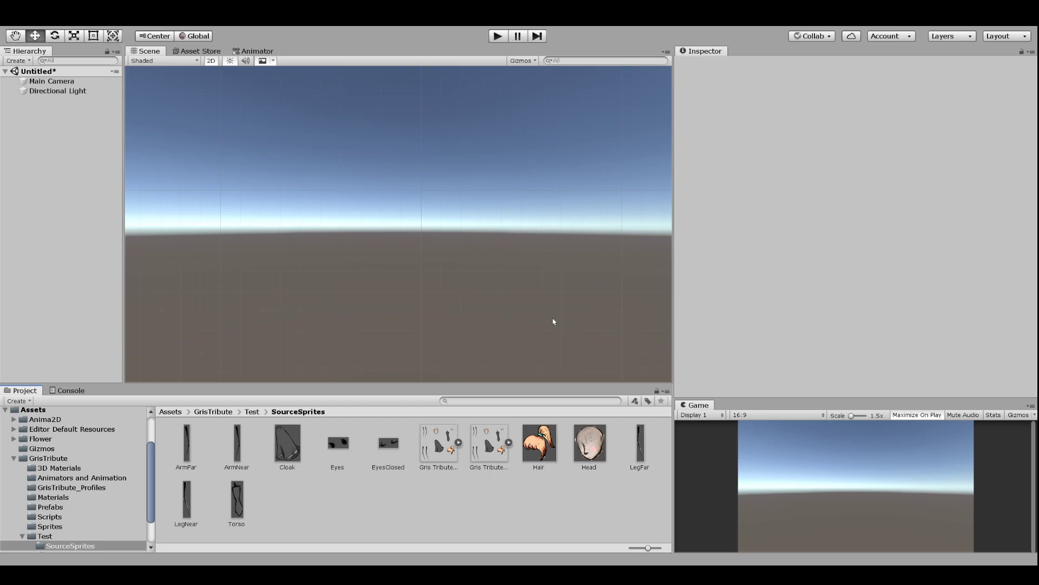
# Open the ArmFar sprite mesh for editing and inspect the ArmNear sprite mesh asset
pyautogui.click(487, 445)
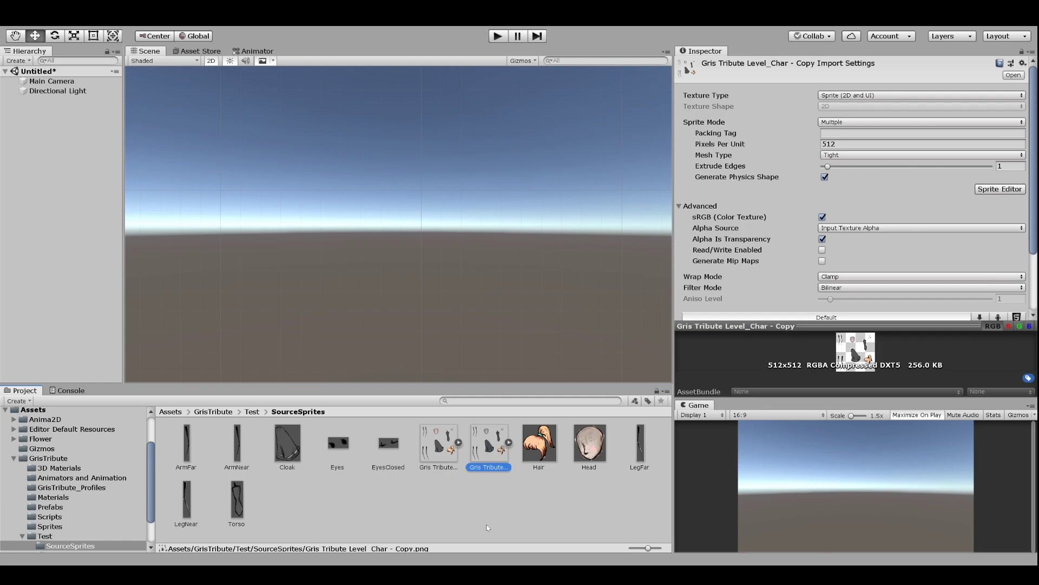
pyautogui.click(187, 450)
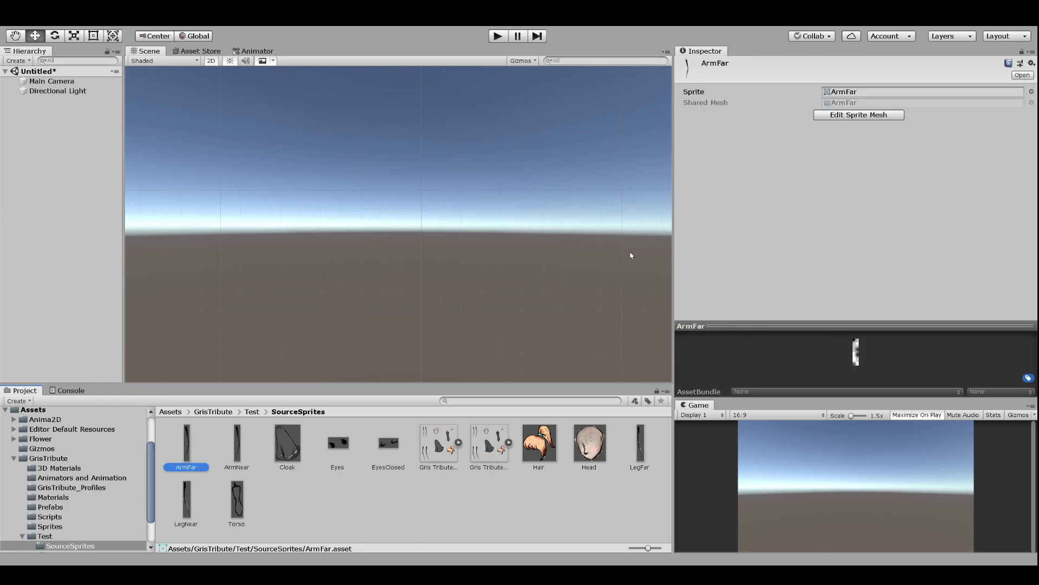
pyautogui.click(858, 116)
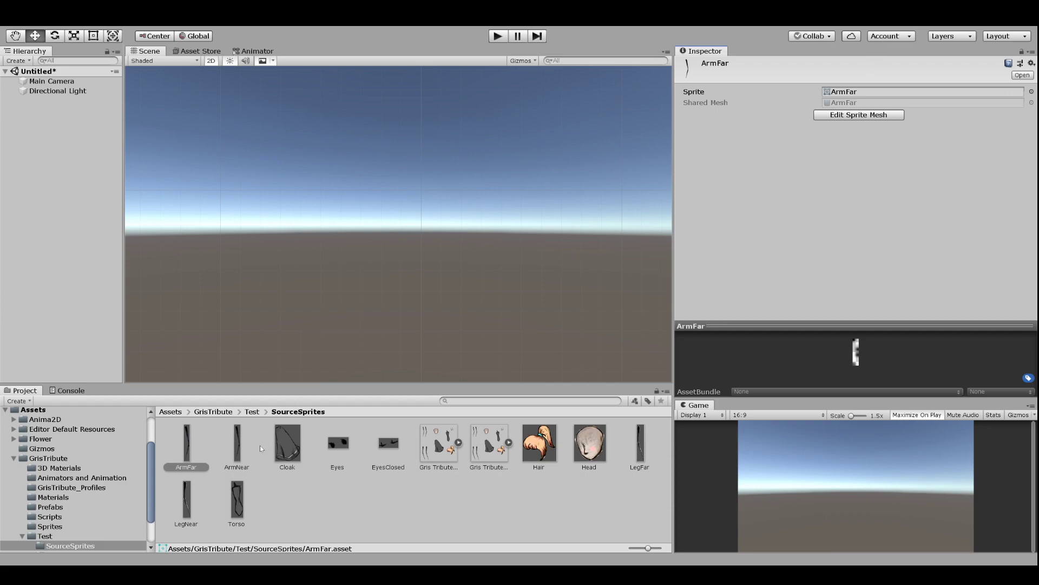
pyautogui.click(239, 459)
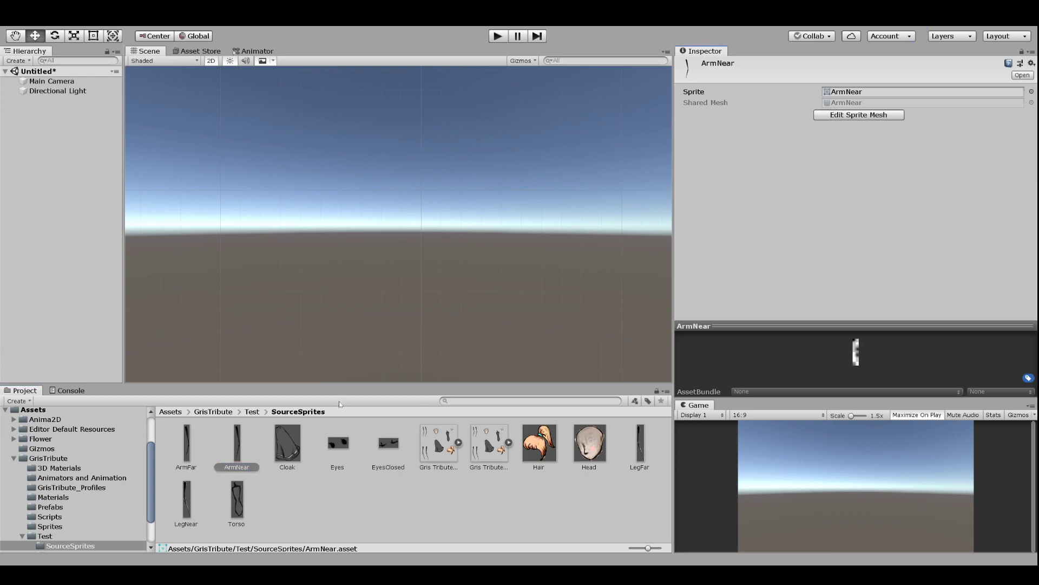
# Clear the SourceSprites folder of every sprite mesh asset, leaving only the two Gris Tribute sheets
pyautogui.click(203, 452)
pyautogui.keyDown('shift'); pyautogui.click(217, 511); pyautogui.keyUp('shift')
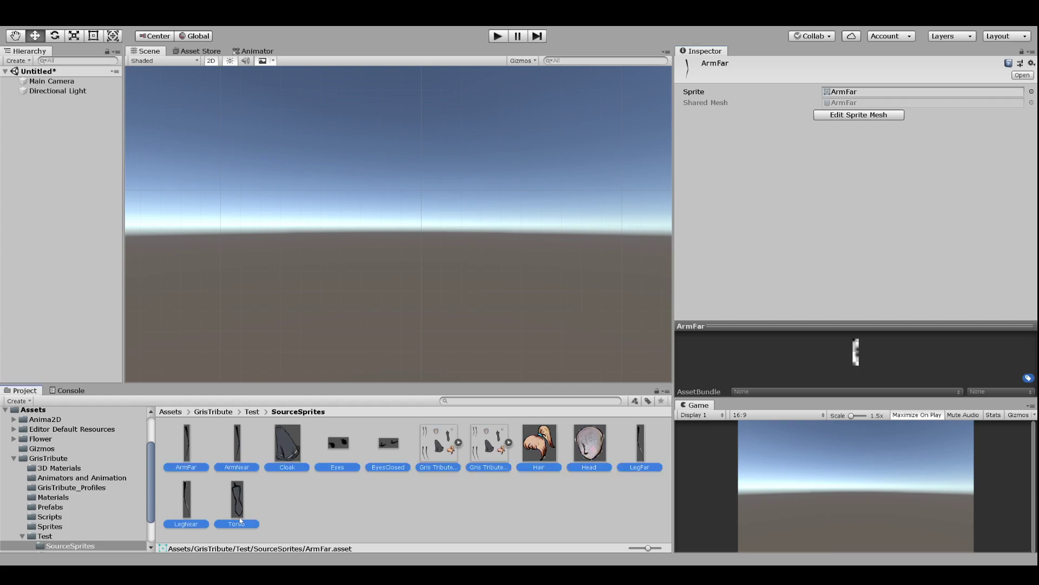
pyautogui.keyDown('ctrl'); pyautogui.click(423, 452); pyautogui.keyUp('ctrl')
pyautogui.keyDown('ctrl'); pyautogui.click(477, 444); pyautogui.keyUp('ctrl')
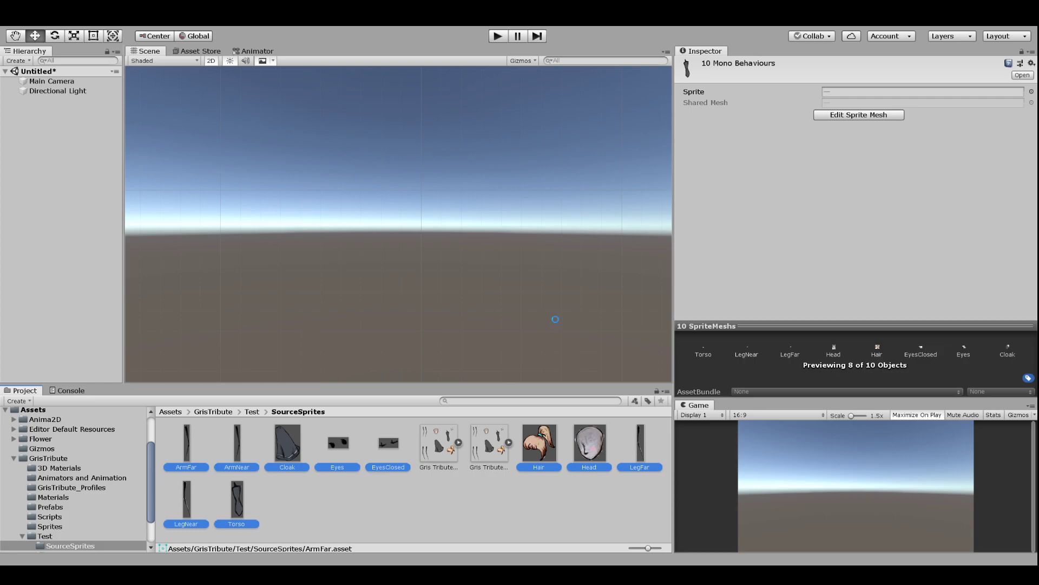
pyautogui.hotkey('shift', 'Delete')
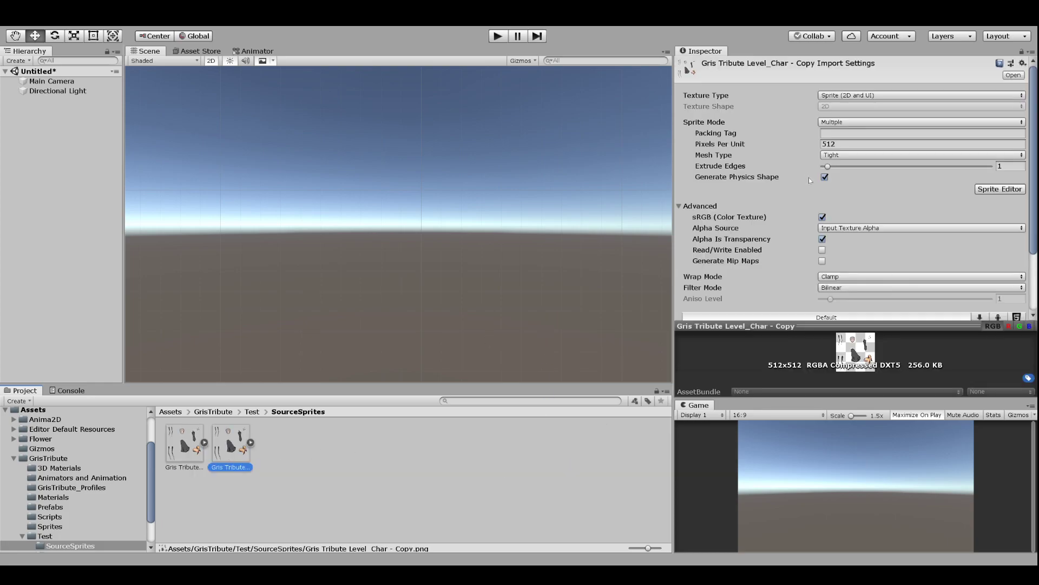
# Open the Gris Tribute Level_Char - Copy sheet in the Sprite Editor, and create sprite meshes again from the whole sheet
pyautogui.click(990, 190)
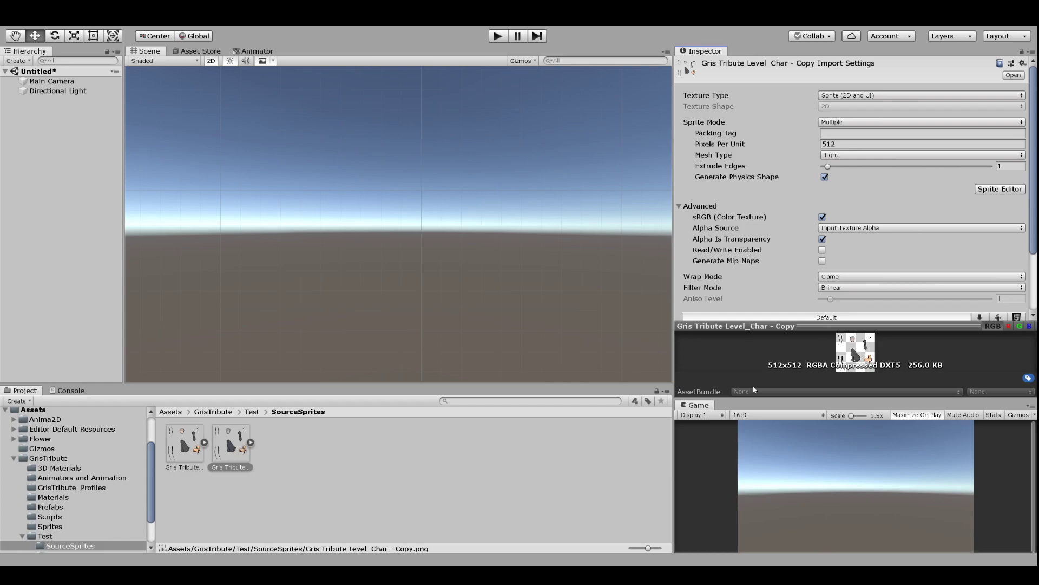
pyautogui.click(241, 452)
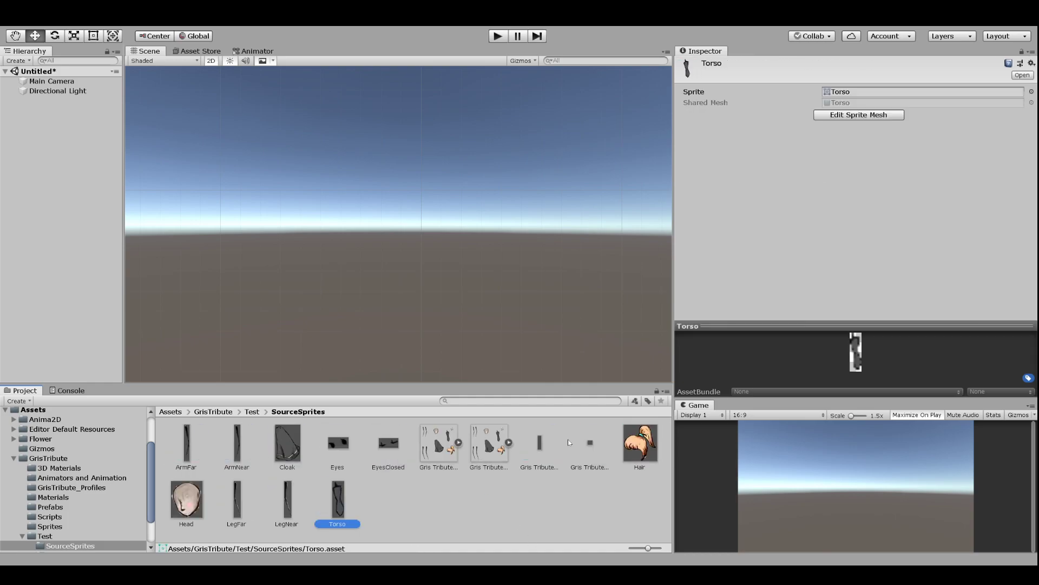
# Delete the sprite meshes of the two unnamed Gris Tribute fragments from the SourceSprites folder
pyautogui.click(539, 460)
pyautogui.keyDown('ctrl'); pyautogui.click(577, 454); pyautogui.keyUp('ctrl')
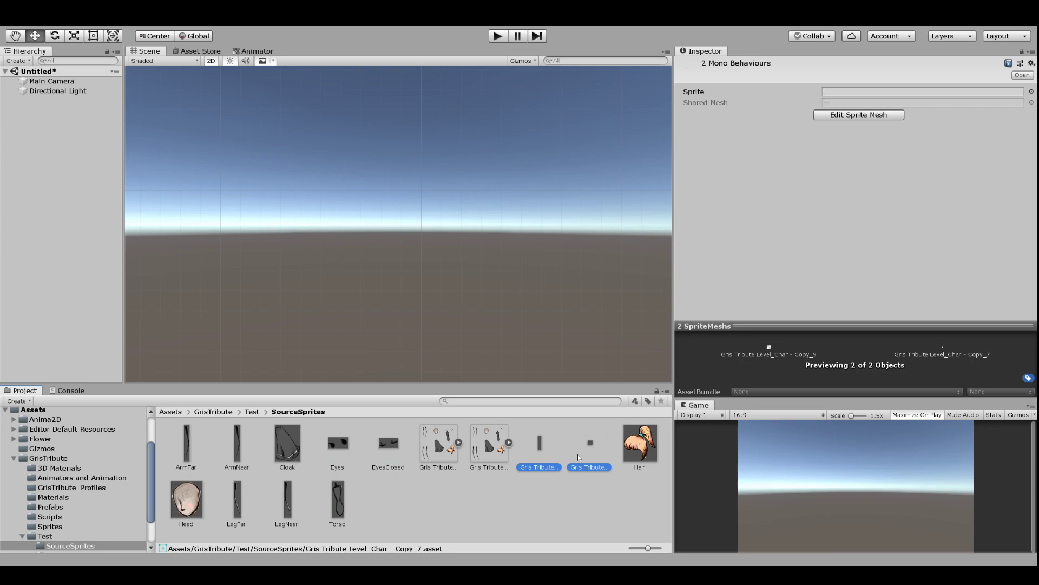
pyautogui.press('Delete')
# Open the ArmFar sprite mesh for editing, and inspect the ArmNear and Cloak sprite mesh assets
pyautogui.click(187, 443)
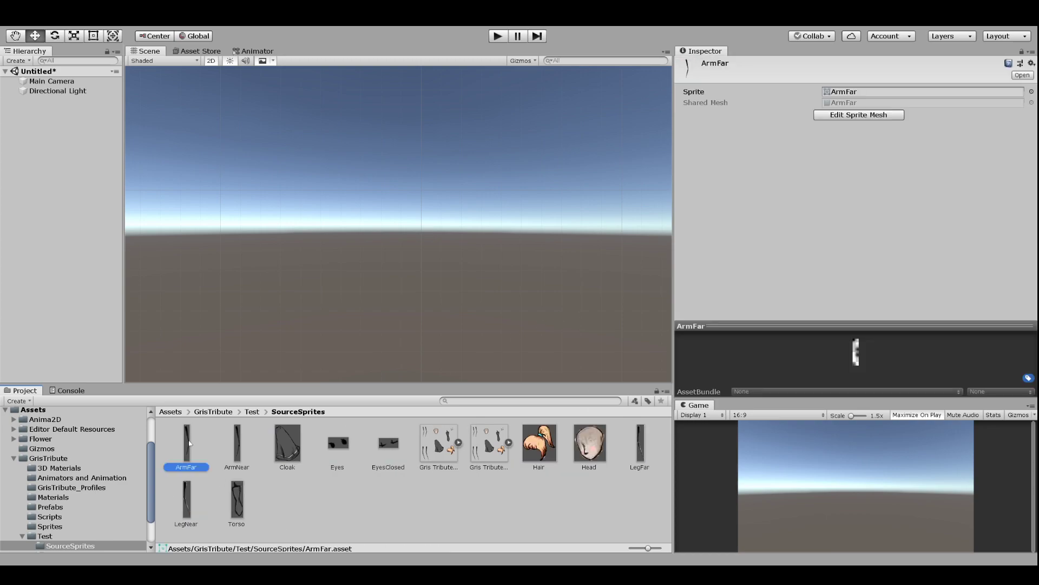
pyautogui.click(850, 116)
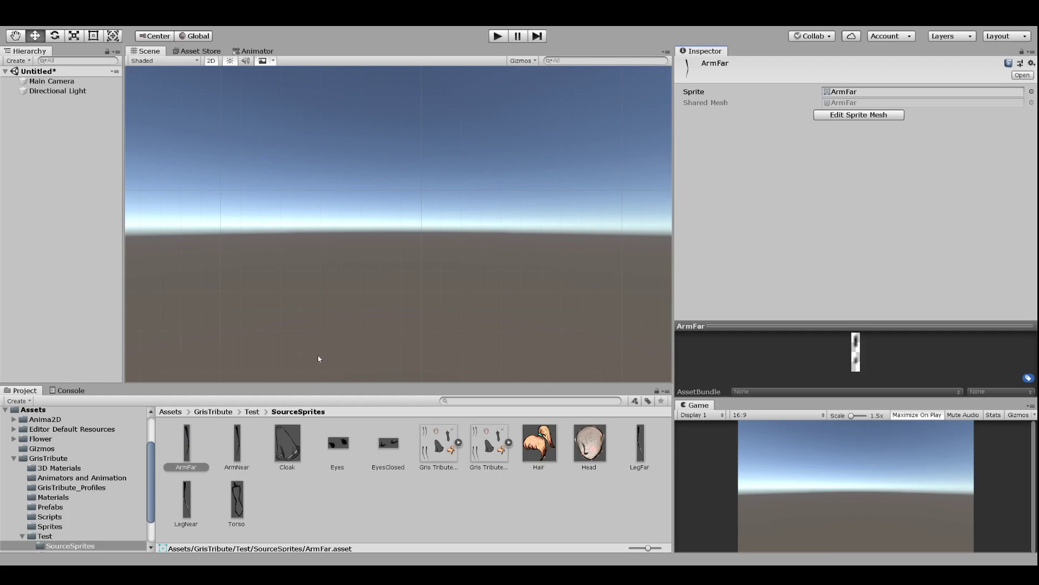
pyautogui.click(241, 445)
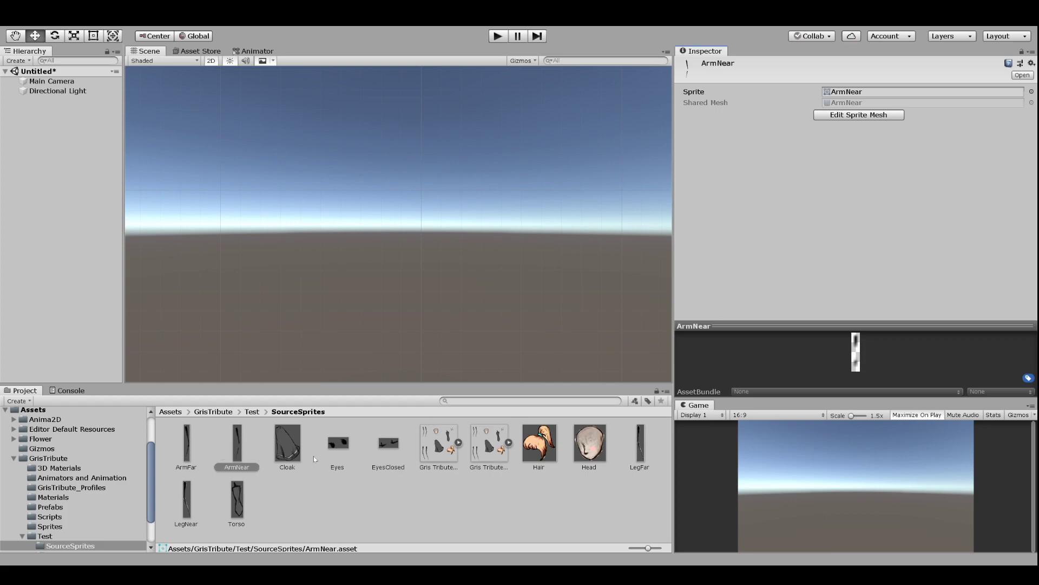
pyautogui.click(291, 446)
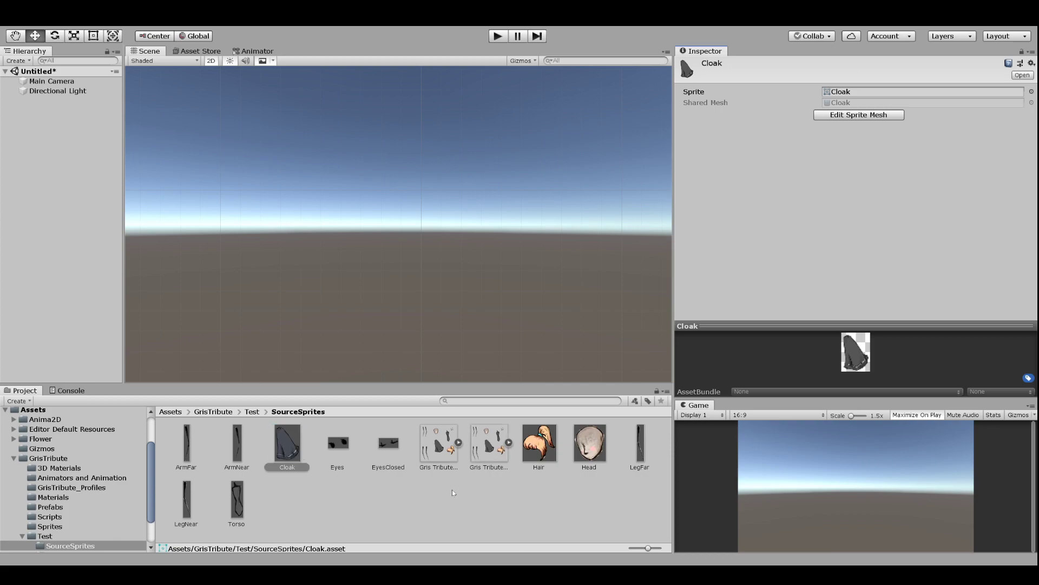
# Delete the Eyes and EyesClosed sprite meshes from the SourceSprites folder
pyautogui.click(336, 462)
pyautogui.keyDown('ctrl'); pyautogui.click(389, 444); pyautogui.keyUp('ctrl')
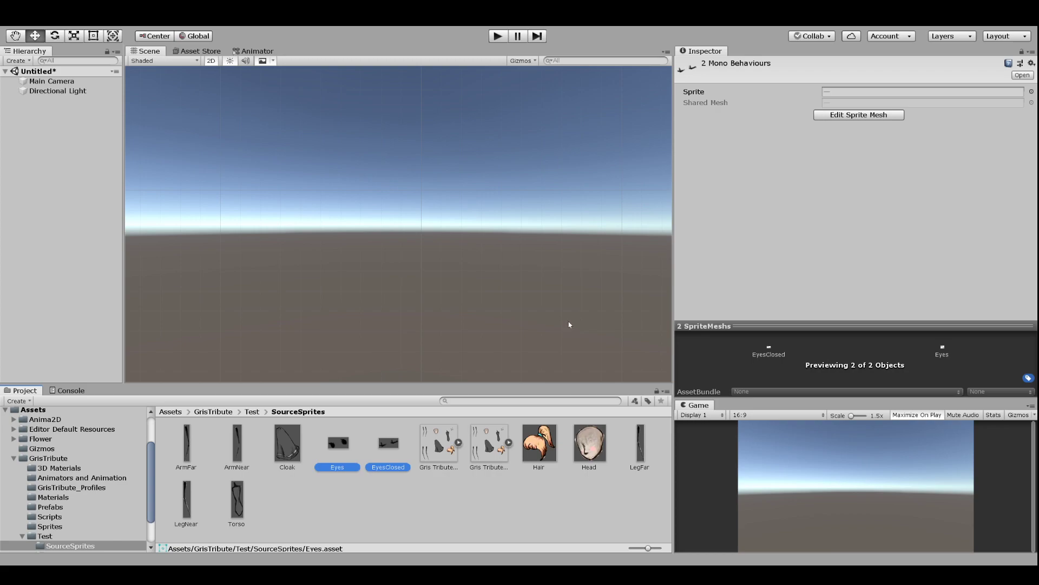
pyautogui.press('Delete')
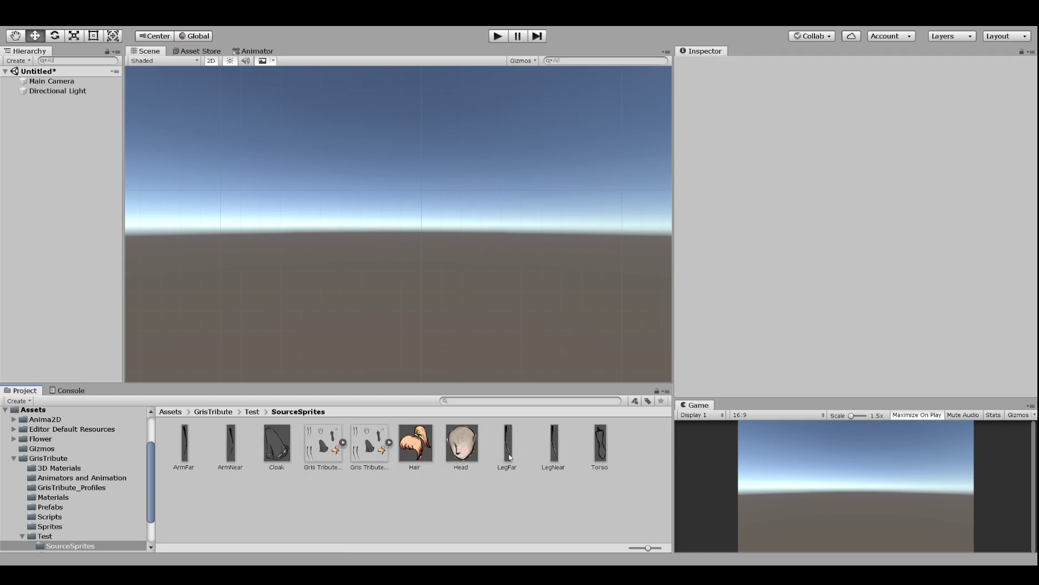
# Inspect the LegFar and Hair sprite mesh assets, and open the Head sprite mesh for editing
pyautogui.click(508, 449)
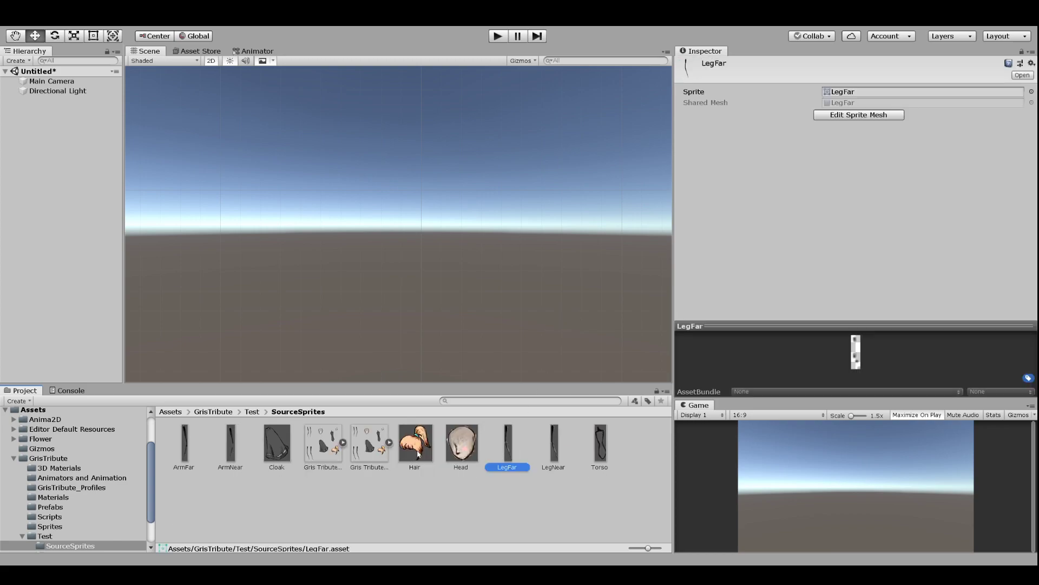
pyautogui.click(418, 455)
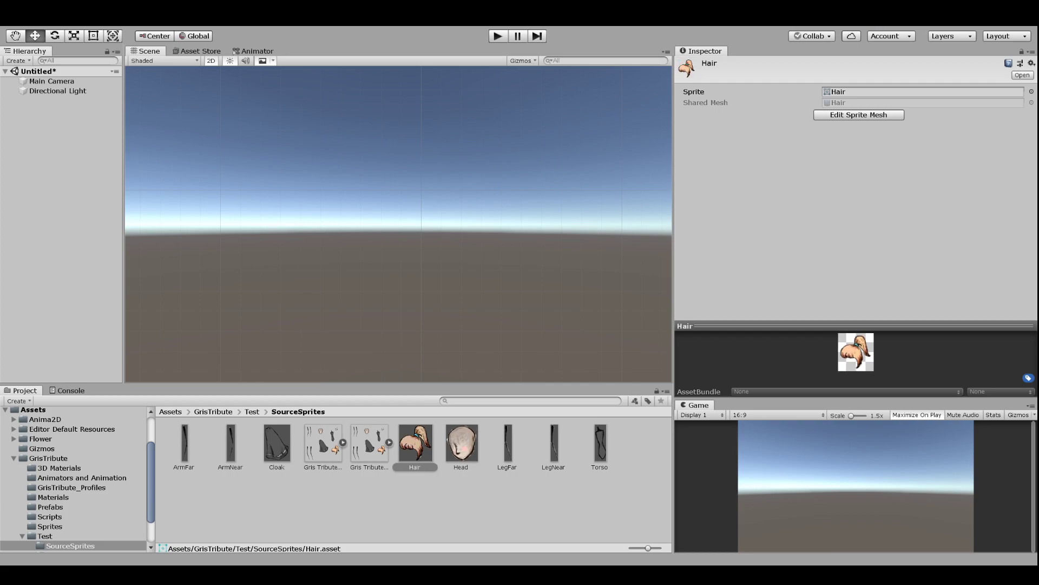
pyautogui.click(459, 447)
pyautogui.click(868, 115)
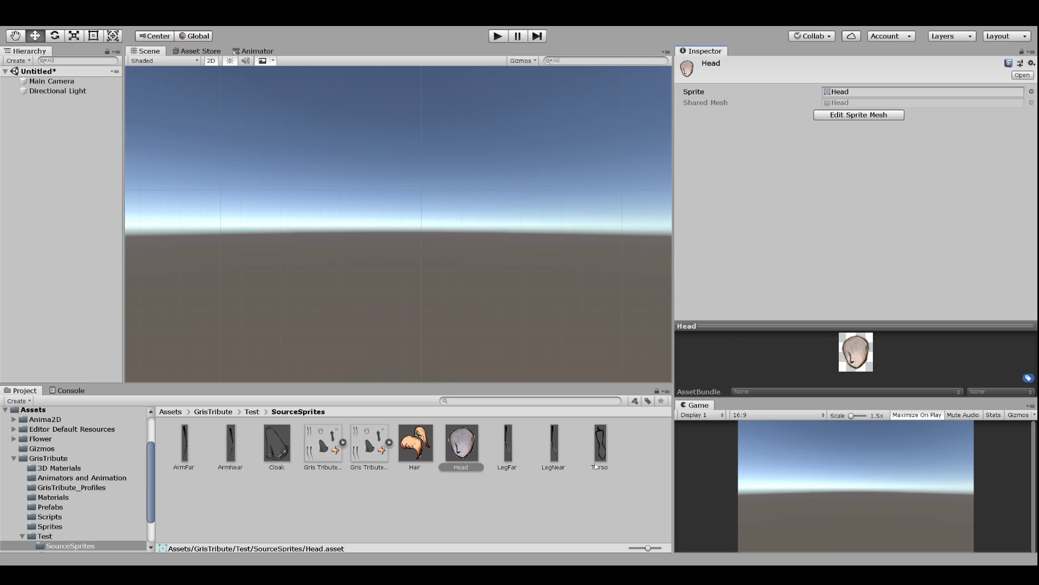
# Open the LegFar, LegNear and Torso sprite meshes for editing, one after another
pyautogui.click(507, 444)
pyautogui.click(842, 115)
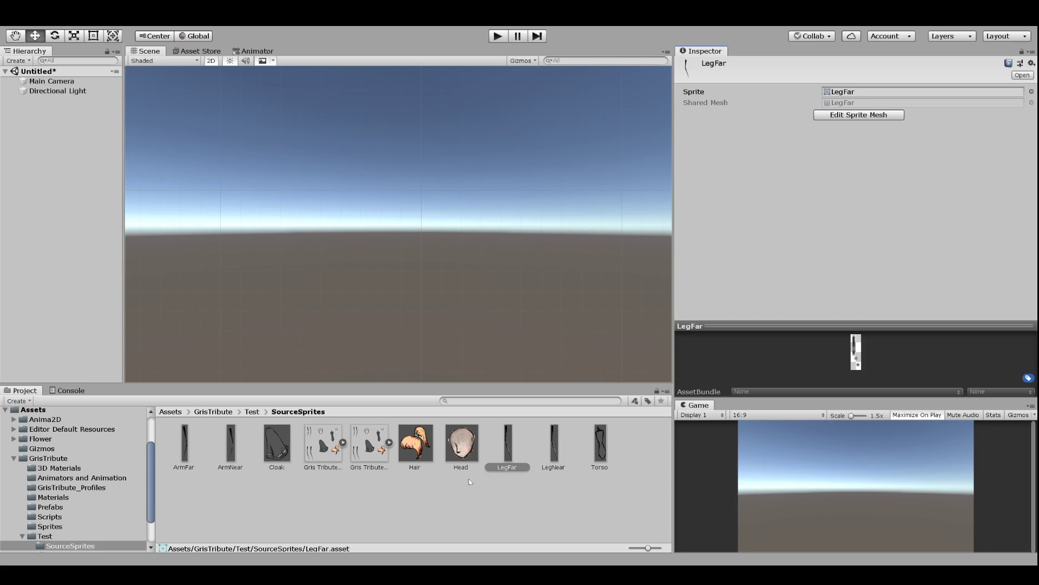
pyautogui.click(554, 445)
pyautogui.click(848, 115)
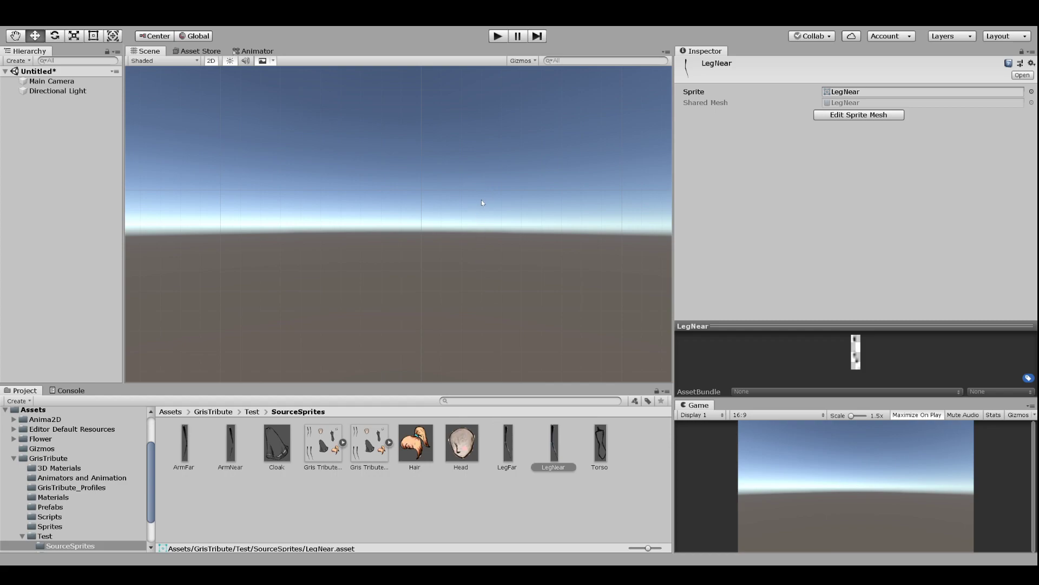
pyautogui.click(600, 454)
pyautogui.click(874, 115)
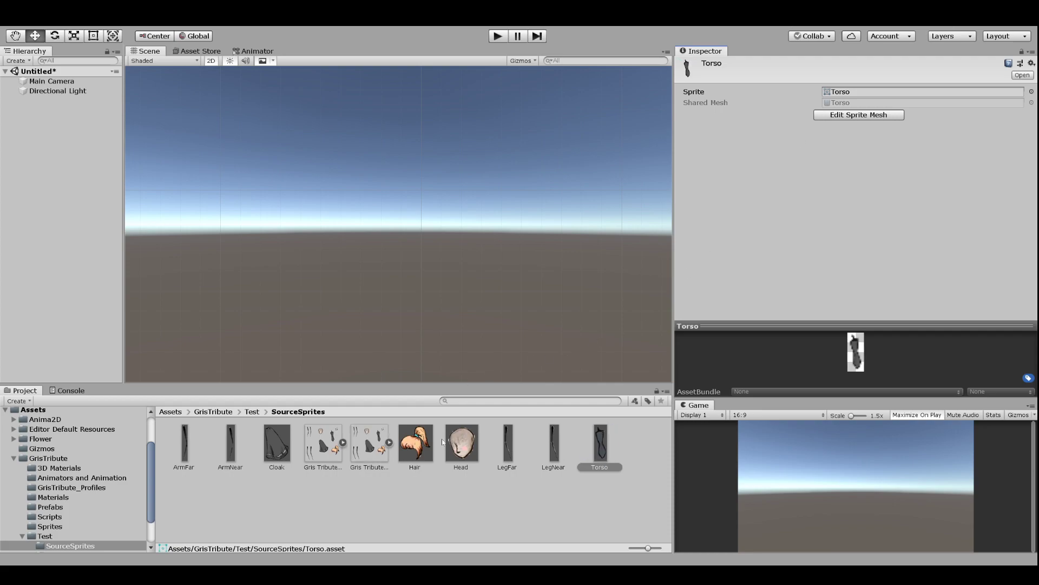
# Try to place all eight body-part sprite meshes in the scene at once, leaving out the two Gris Tribute sheets
pyautogui.click(424, 449)
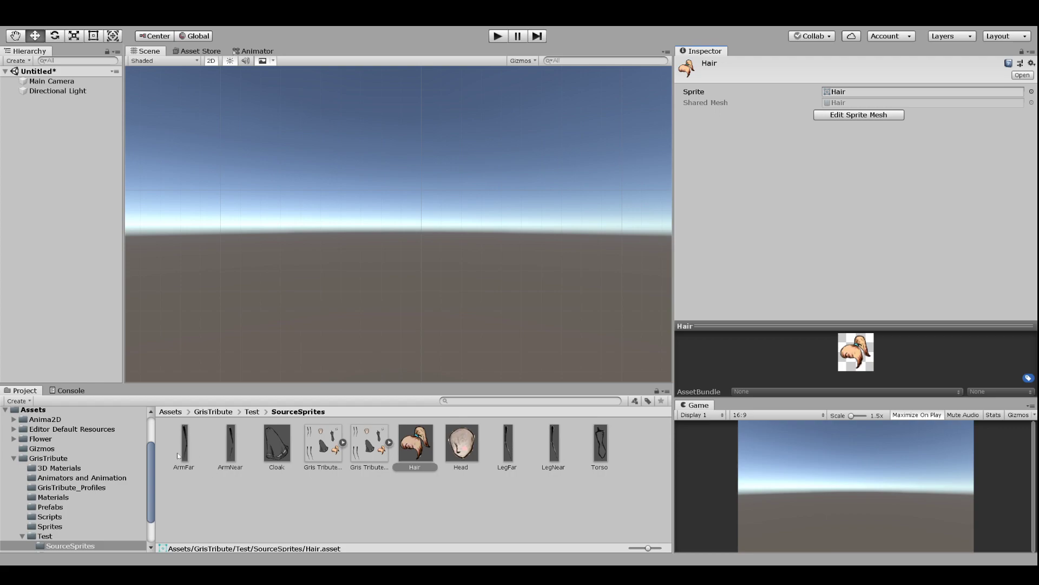
pyautogui.click(183, 447)
pyautogui.keyDown('shift'); pyautogui.click(600, 444); pyautogui.keyUp('shift')
pyautogui.keyDown('ctrl'); pyautogui.click(373, 449); pyautogui.keyUp('ctrl')
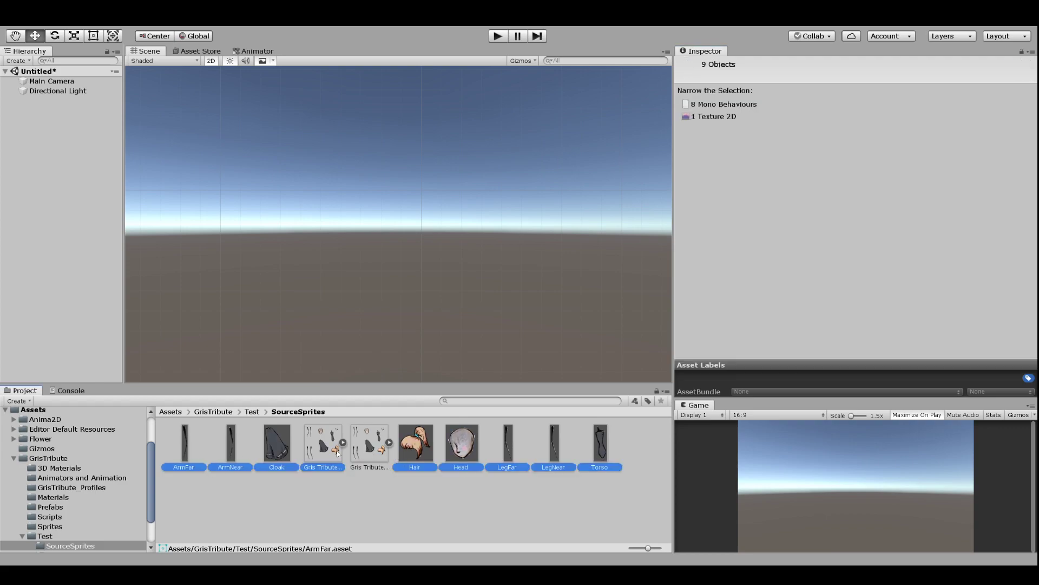
pyautogui.keyDown('ctrl'); pyautogui.click(337, 453); pyautogui.keyUp('ctrl')
pyautogui.moveTo(415, 453); pyautogui.dragTo(366, 234)
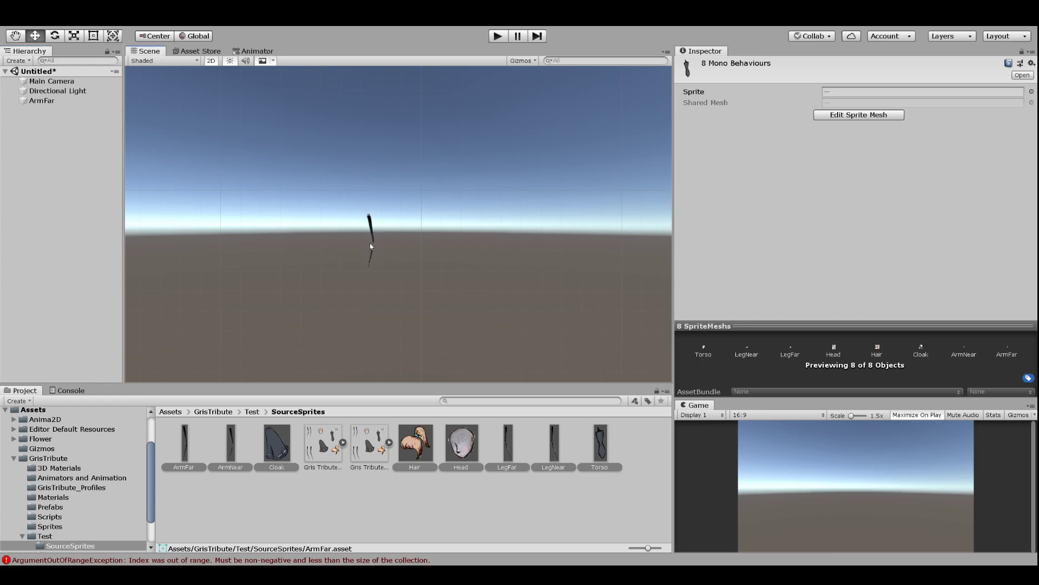
# Place the ArmNear, Cloak, Hair, Head, LegFar, LegNear and Torso sprite meshes in the scene one at a time
pyautogui.click(253, 510)
pyautogui.moveTo(236, 460); pyautogui.dragTo(383, 242)
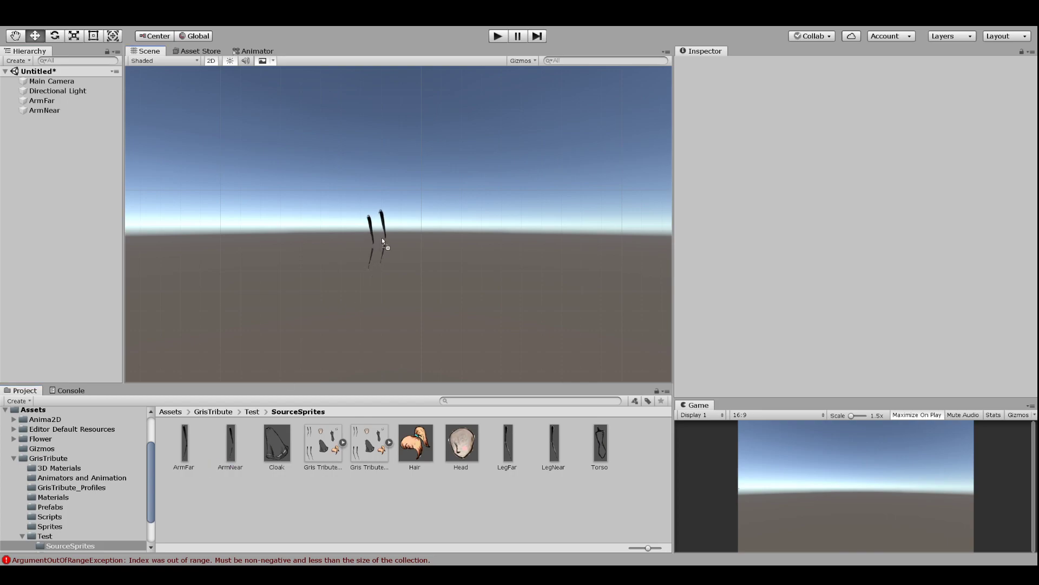
pyautogui.moveTo(269, 443); pyautogui.dragTo(394, 246)
pyautogui.moveTo(416, 443); pyautogui.dragTo(480, 199)
pyautogui.moveTo(470, 433); pyautogui.dragTo(438, 285)
pyautogui.moveTo(508, 442); pyautogui.dragTo(477, 287)
pyautogui.moveTo(553, 443); pyautogui.dragTo(539, 295)
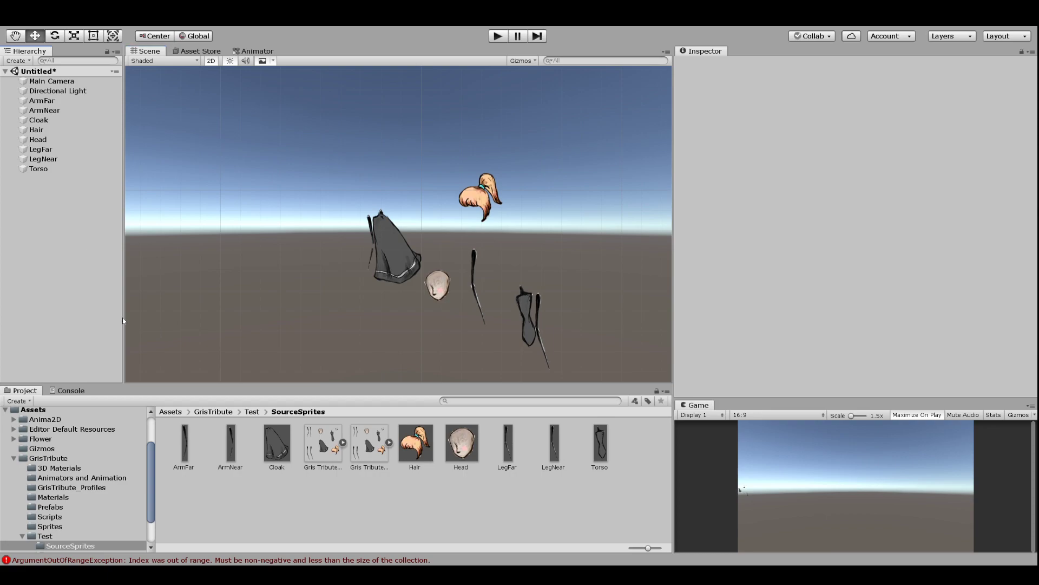
# Create an empty GameObject in the scene and set its position to 0, 0, 0
pyautogui.hotkey('ctrl', 'shift', 'n')
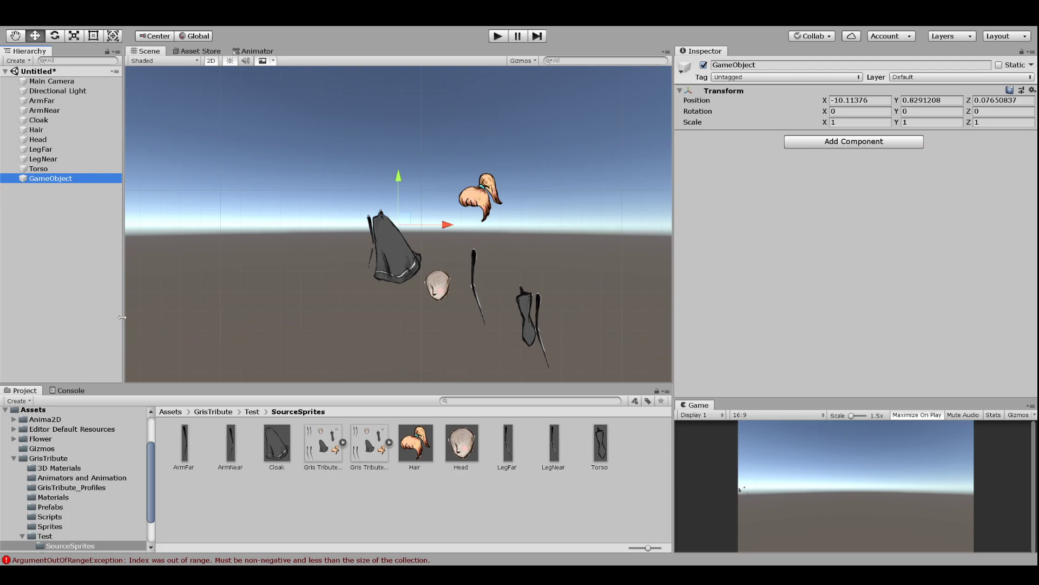
pyautogui.click(867, 100)
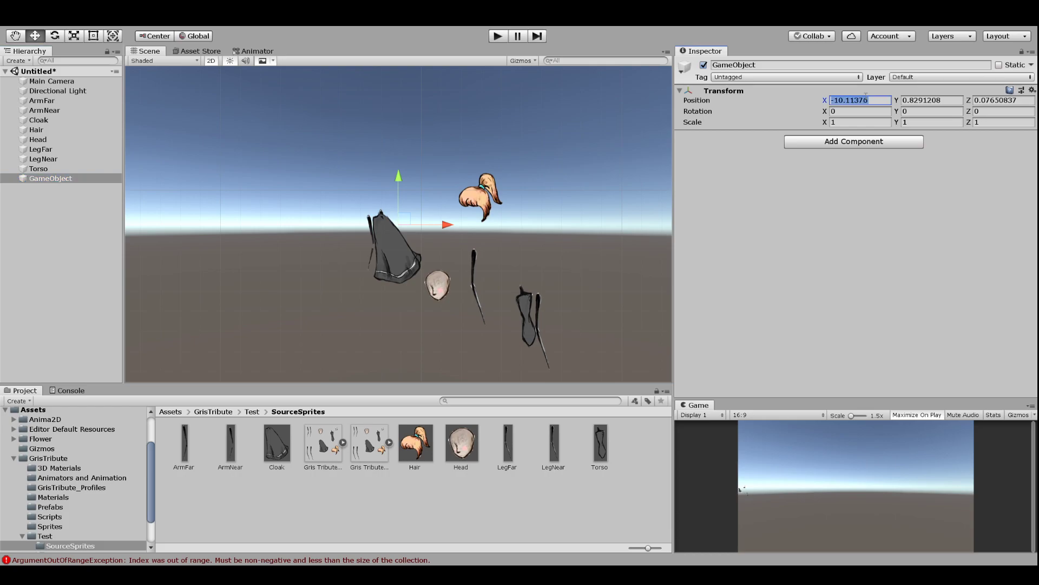
pyautogui.write('0')
pyautogui.click(960, 102)
pyautogui.write('0')
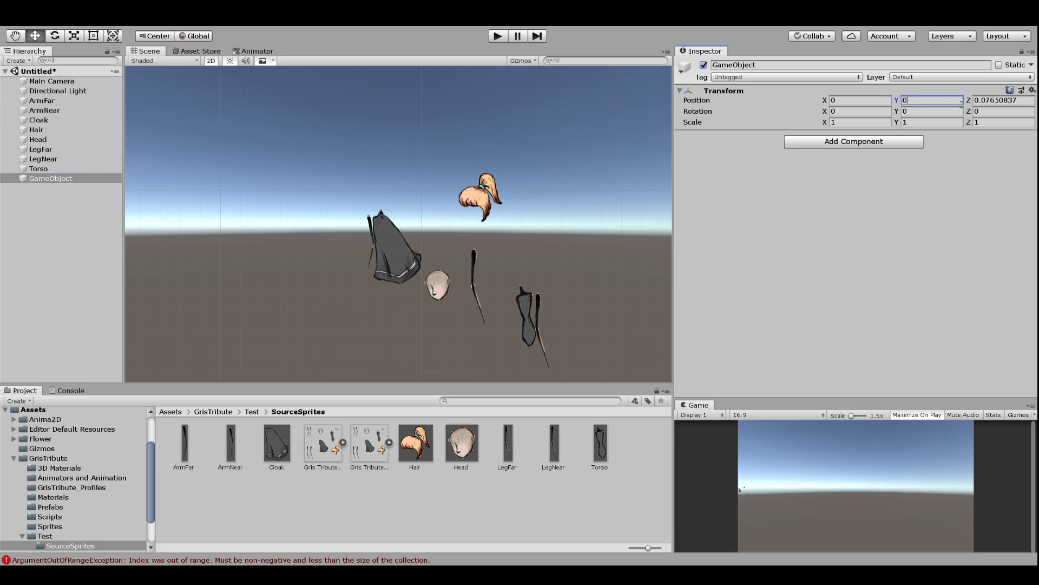
pyautogui.click(982, 100)
pyautogui.write('0')
pyautogui.click(75, 202)
# Move all eight body parts, ArmFar through Torso, together to the area around the empty GameObject at the origin
pyautogui.click(69, 179)
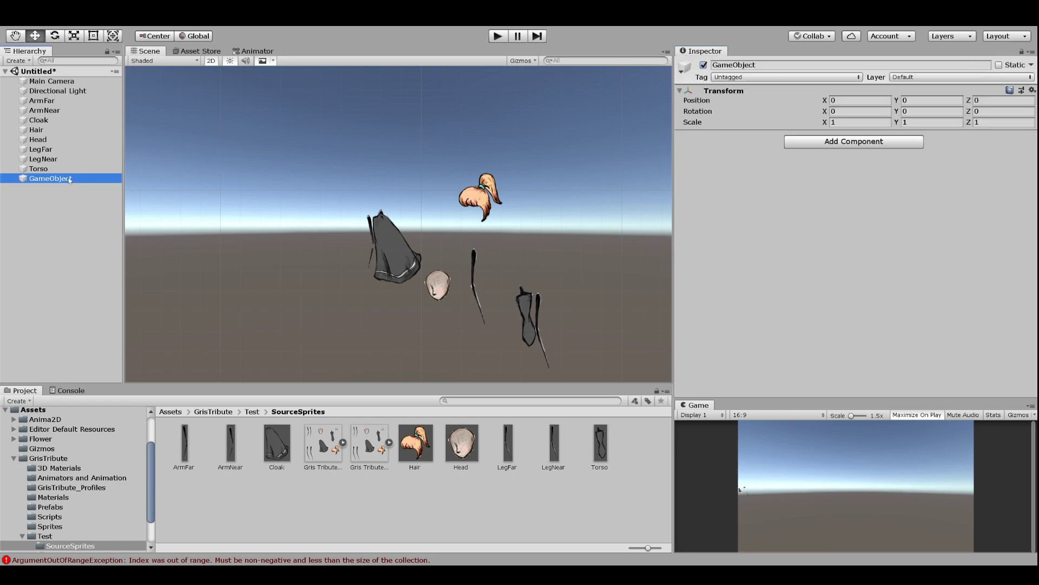
pyautogui.doubleClick(62, 182)
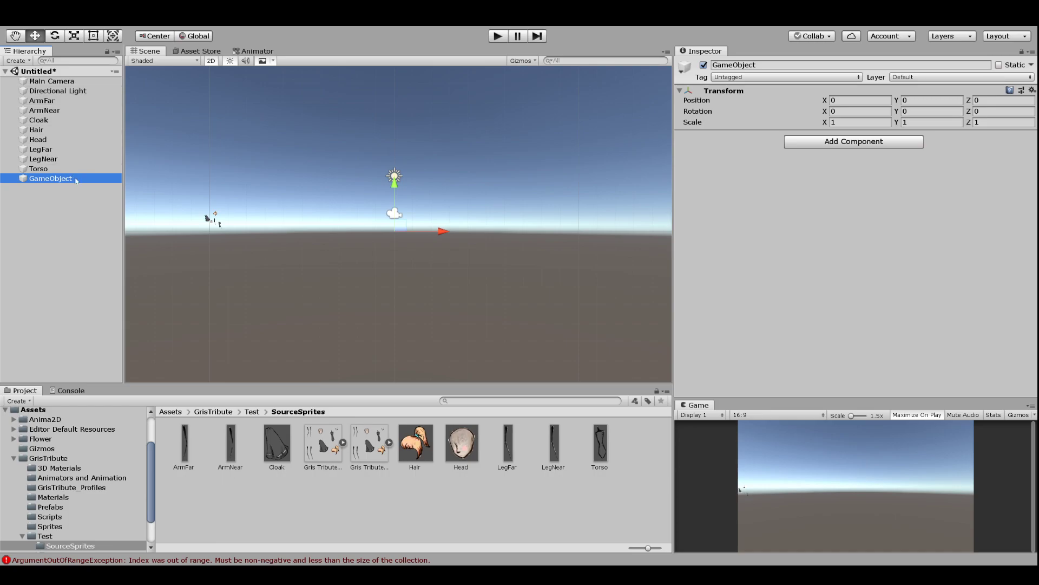
pyautogui.click(65, 169)
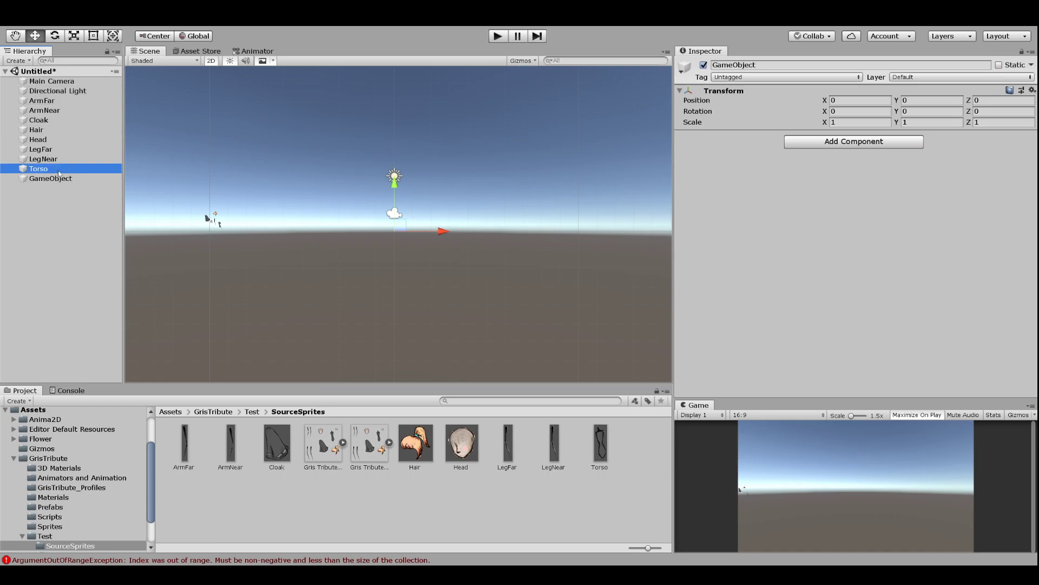
pyautogui.keyDown('shift'); pyautogui.click(52, 104); pyautogui.keyUp('shift')
pyautogui.moveTo(218, 217); pyautogui.dragTo(405, 207)
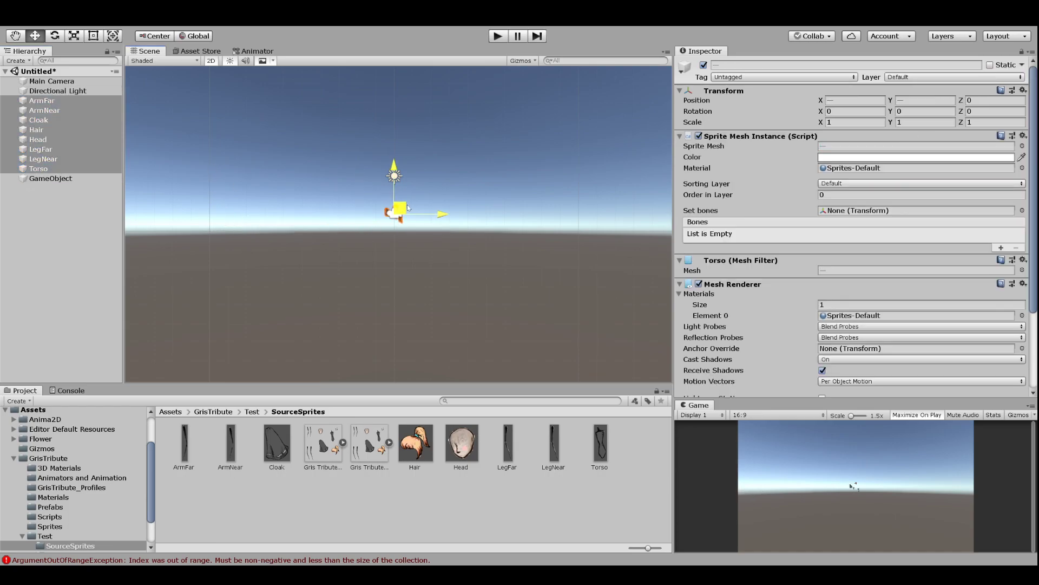
pyautogui.click(399, 233)
pyautogui.scroll(10, 399, 234)
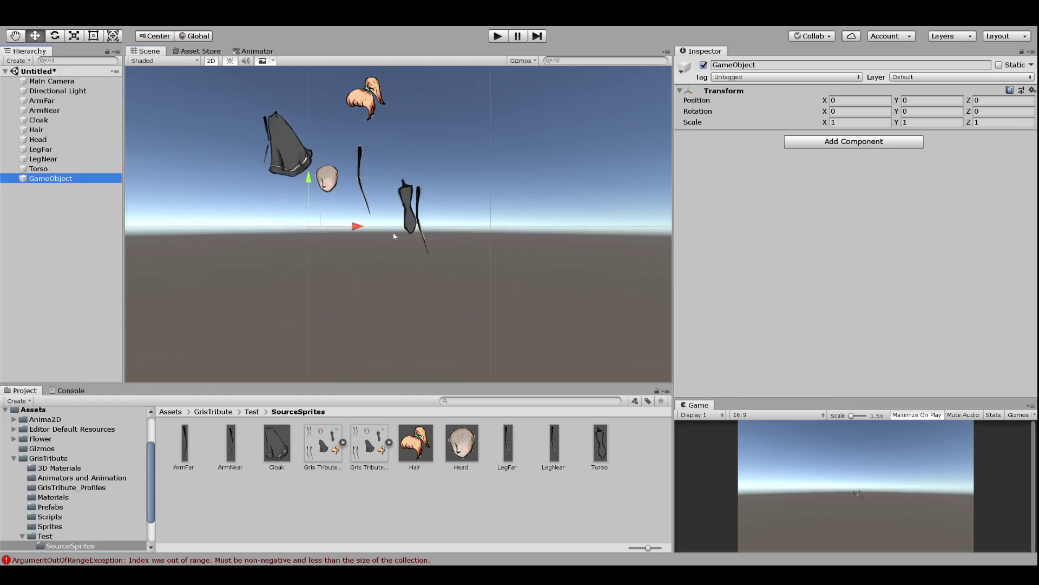
pyautogui.scroll(2, 394, 236)
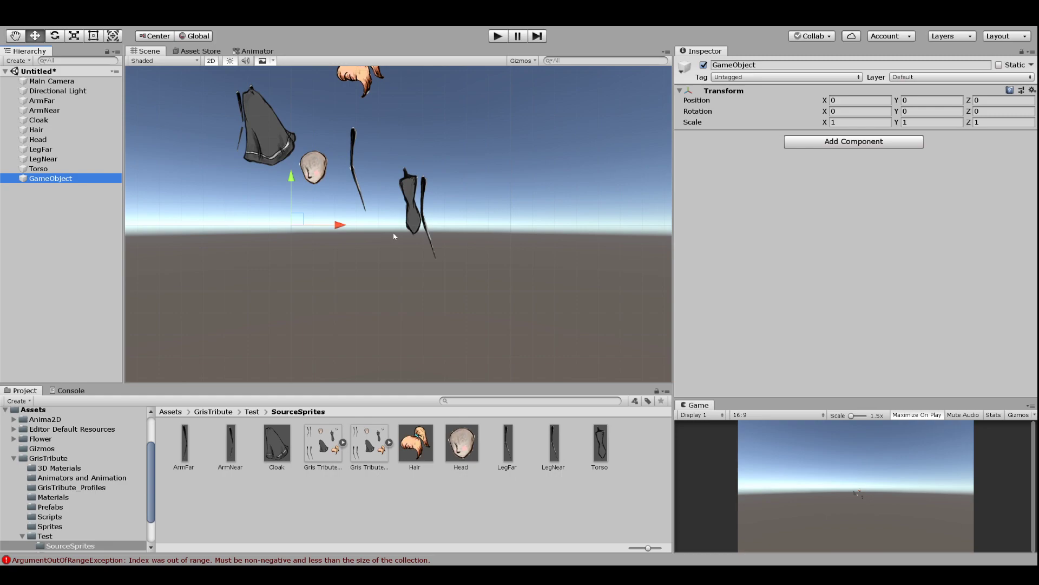
# Parent all eight body parts, ArmFar through Torso, to the empty GameObject
pyautogui.click(32, 169)
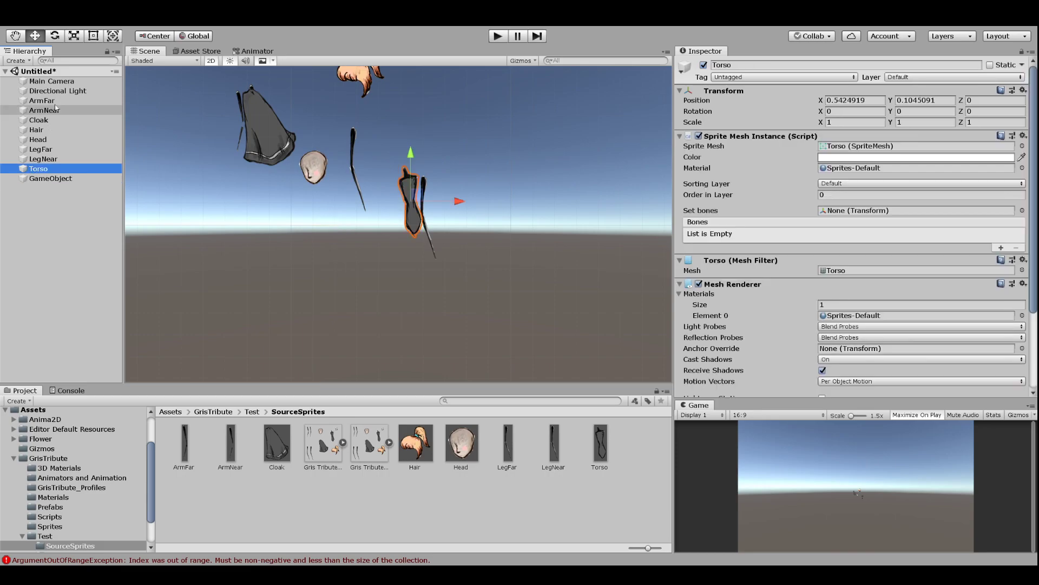
pyautogui.keyDown('shift'); pyautogui.click(41, 101); pyautogui.keyUp('shift')
pyautogui.moveTo(48, 139); pyautogui.dragTo(54, 182)
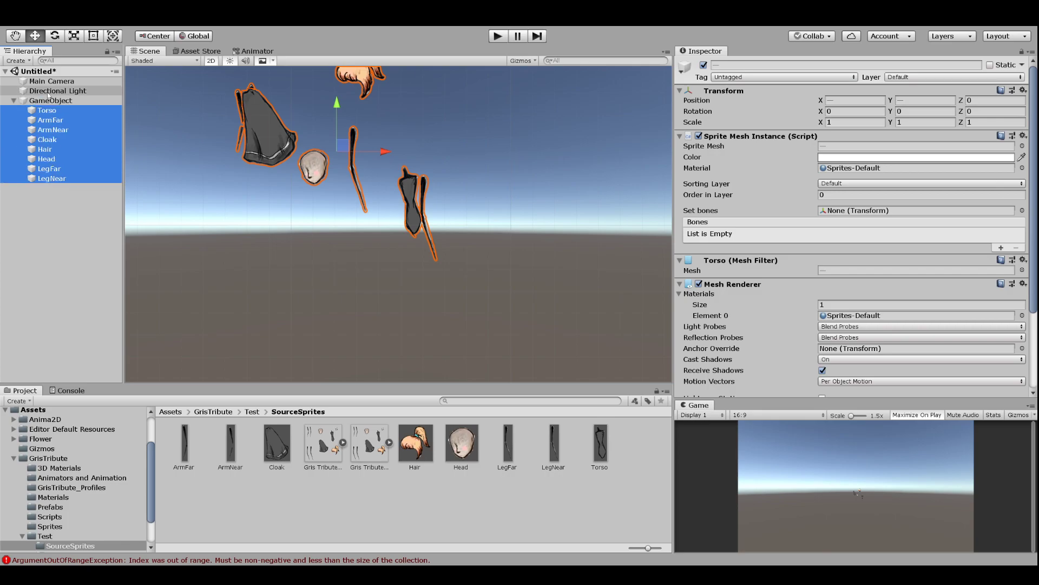
pyautogui.click(76, 210)
# Set the Torso's X and Y position to 0 so it sits at its parent GameObject's origin
pyautogui.click(46, 110)
pyautogui.scroll(1, 417, 190)
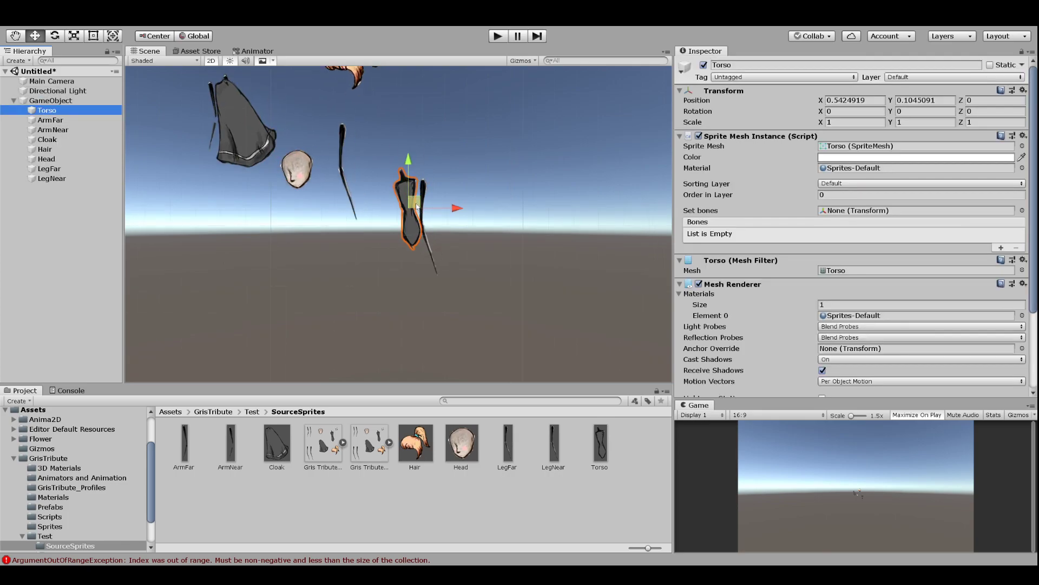
pyautogui.click(867, 101)
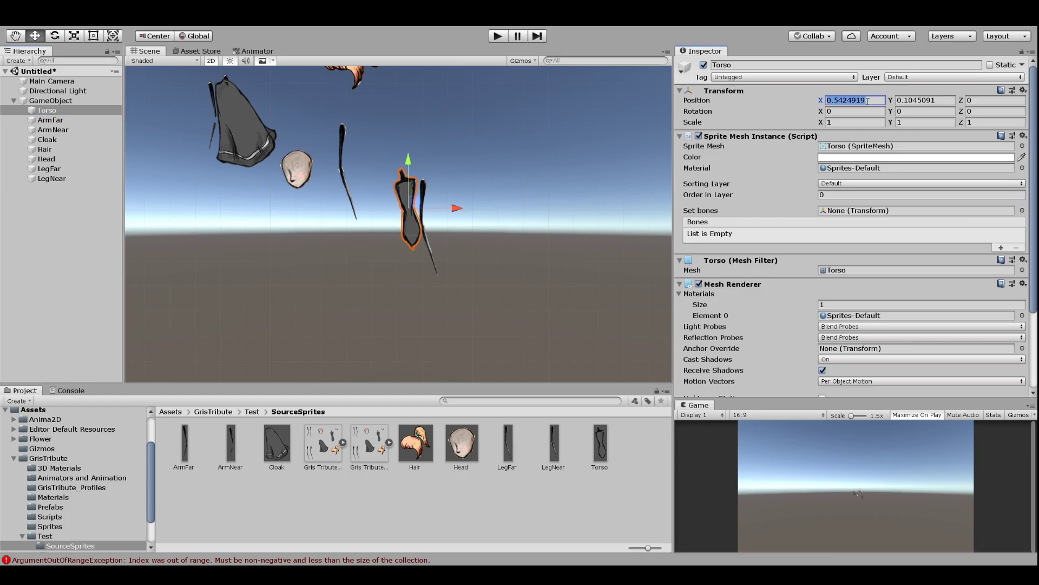
pyautogui.write('0')
pyautogui.press('Tab')
pyautogui.write('0')
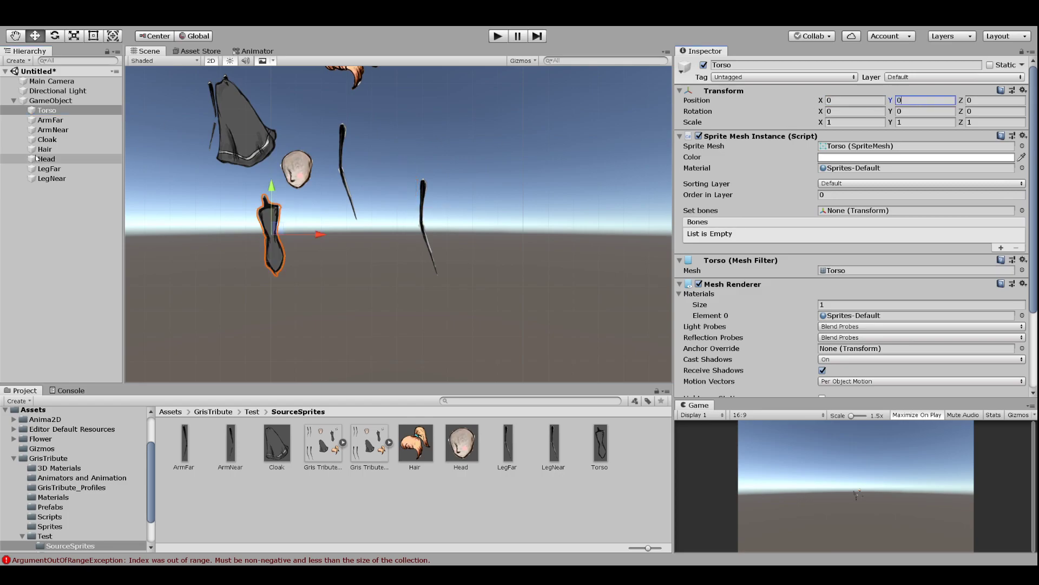
pyautogui.click(57, 101)
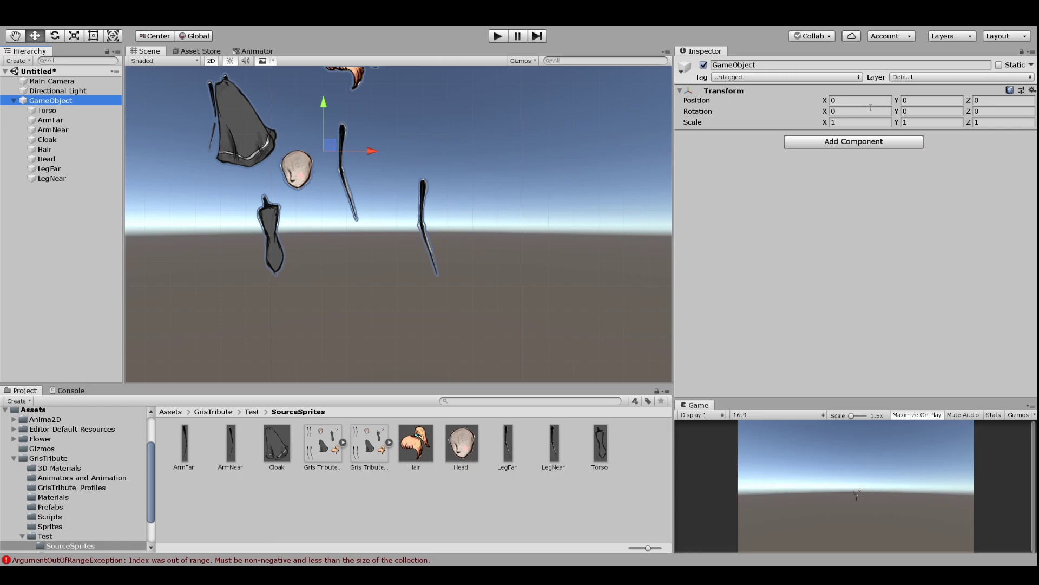
pyautogui.click(46, 110)
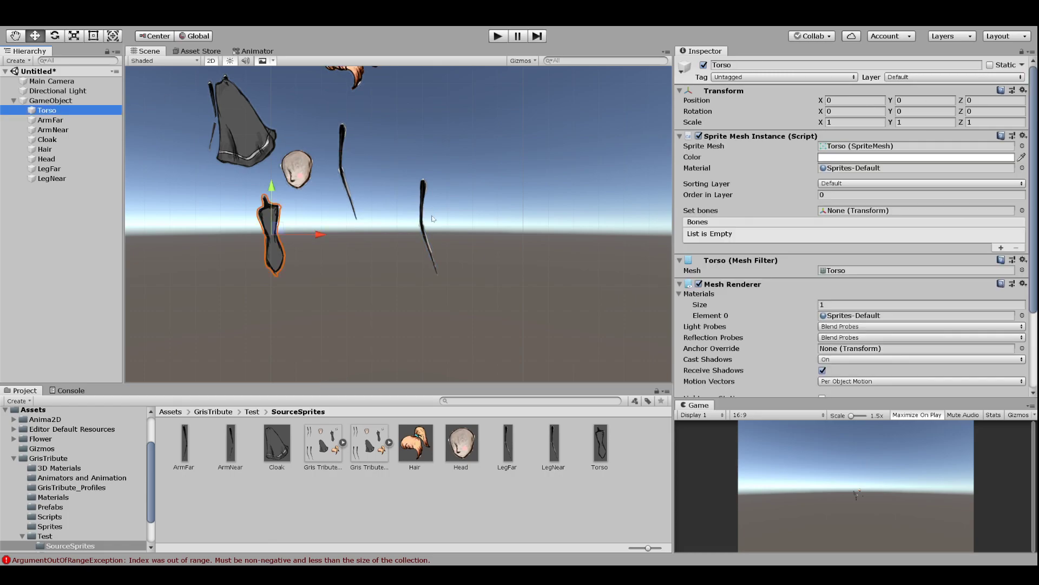
pyautogui.moveTo(274, 233); pyautogui.dragTo(355, 234, button='middle')
pyautogui.scroll(2, 355, 234)
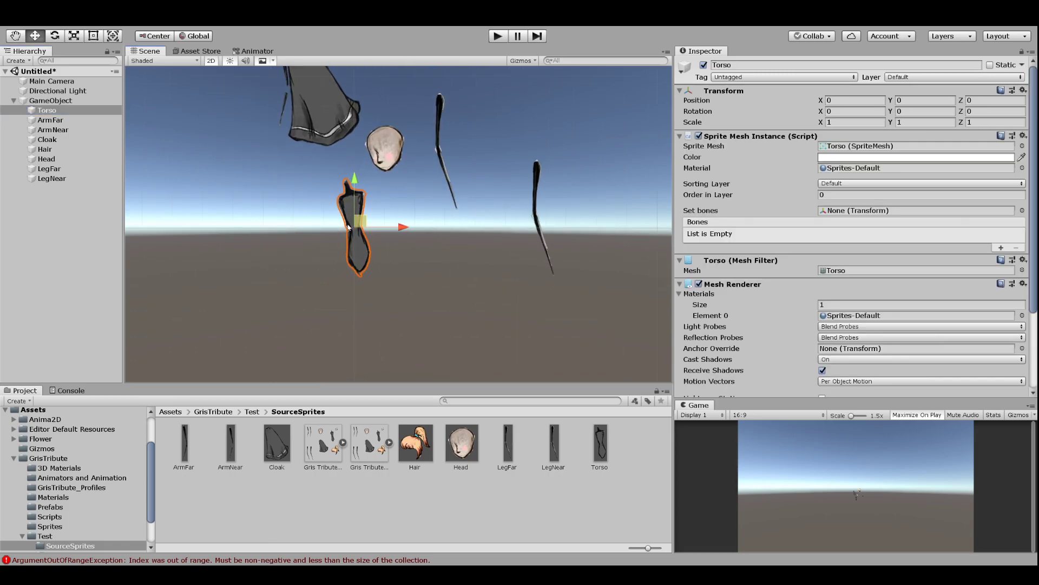
# Move ArmFar to about X -0.053, Y -0.028 and ArmNear to about X 0.042, Y -0.016, on either side of the torso
pyautogui.click(51, 120)
pyautogui.moveTo(317, 86); pyautogui.dragTo(319, 147, button='middle')
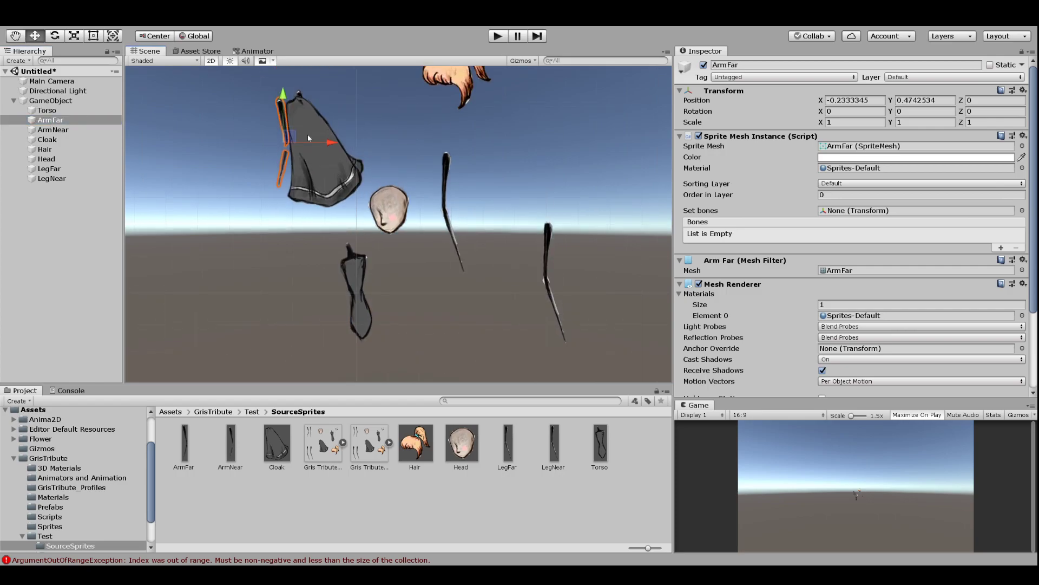
pyautogui.moveTo(293, 136); pyautogui.dragTo(352, 295)
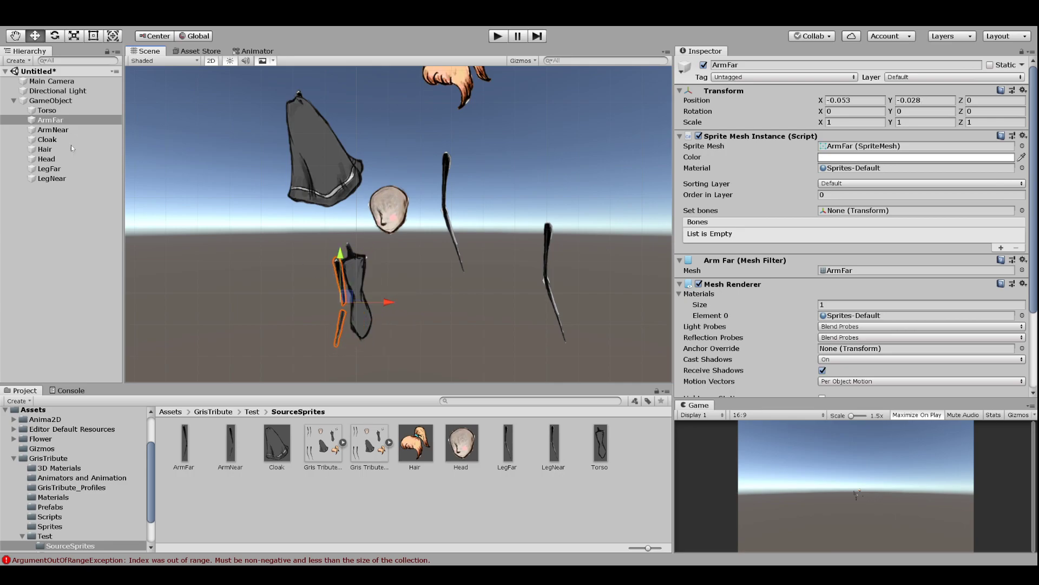
pyautogui.click(53, 130)
pyautogui.moveTo(308, 129); pyautogui.dragTo(378, 296)
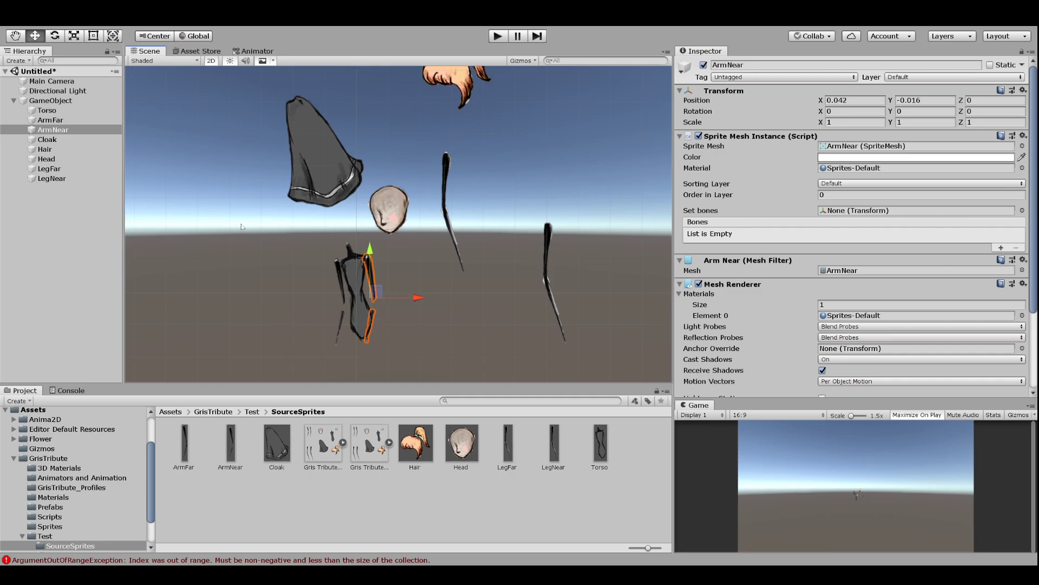
# Rotate ArmFar to about -20° around Z and shift it to about X -0.077 so its upper end meets the torso's shoulder
pyautogui.click(70, 120)
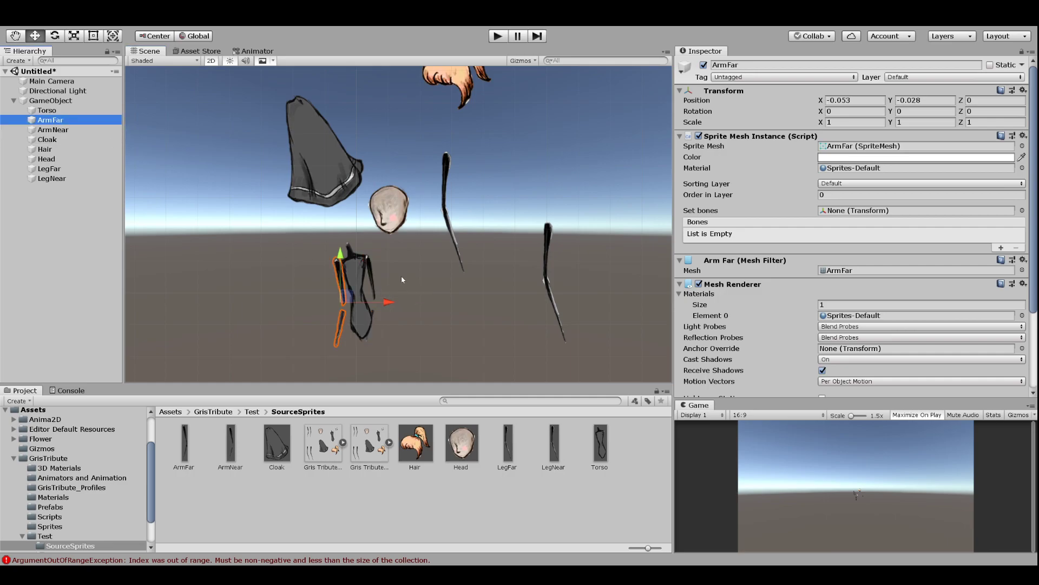
pyautogui.press('e')
pyautogui.moveTo(375, 265); pyautogui.dragTo(340, 296)
pyautogui.press('w')
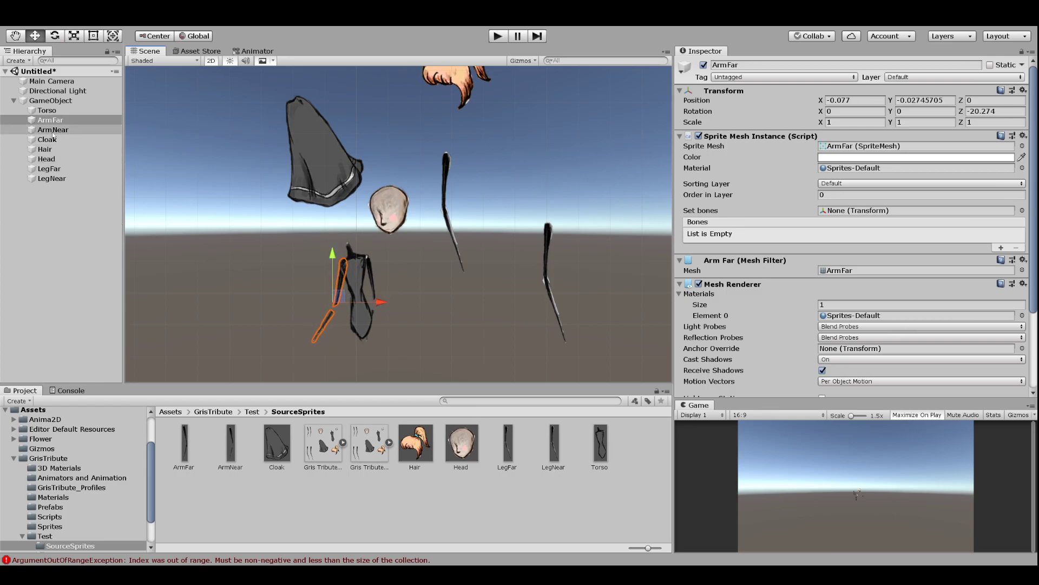
# Move the Cloak away from the body parts, out to the far side of the scene
pyautogui.click(54, 133)
pyautogui.moveTo(294, 266); pyautogui.dragTo(303, 159, button='middle')
pyautogui.click(295, 105)
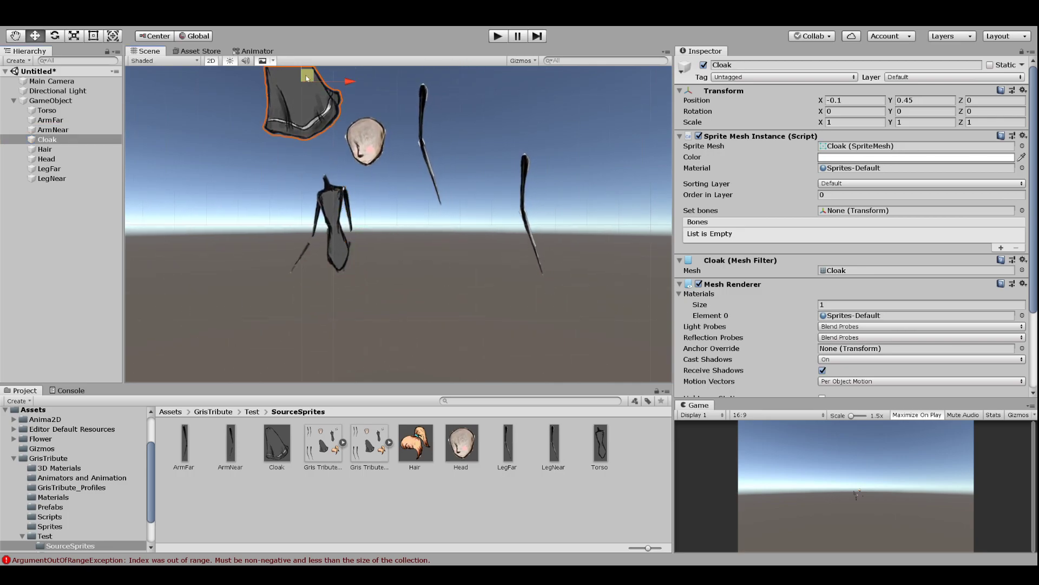
pyautogui.moveTo(307, 79); pyautogui.dragTo(692, 286)
# Place LegFar under the torso's hip and LegNear beside it at about X 0.064, Y -0.303
pyautogui.click(49, 168)
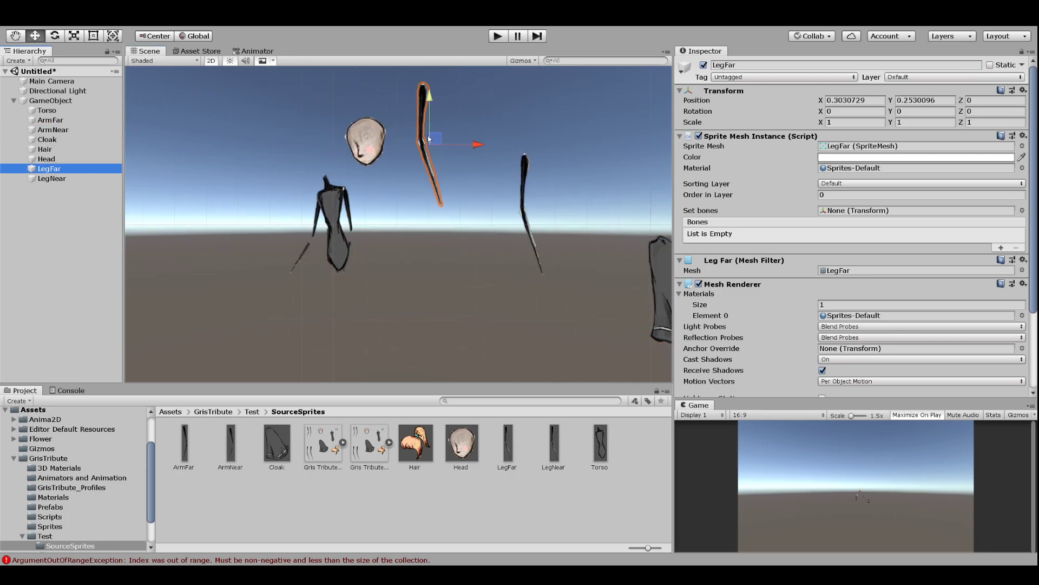
pyautogui.moveTo(433, 136); pyautogui.dragTo(345, 318)
pyautogui.click(524, 191)
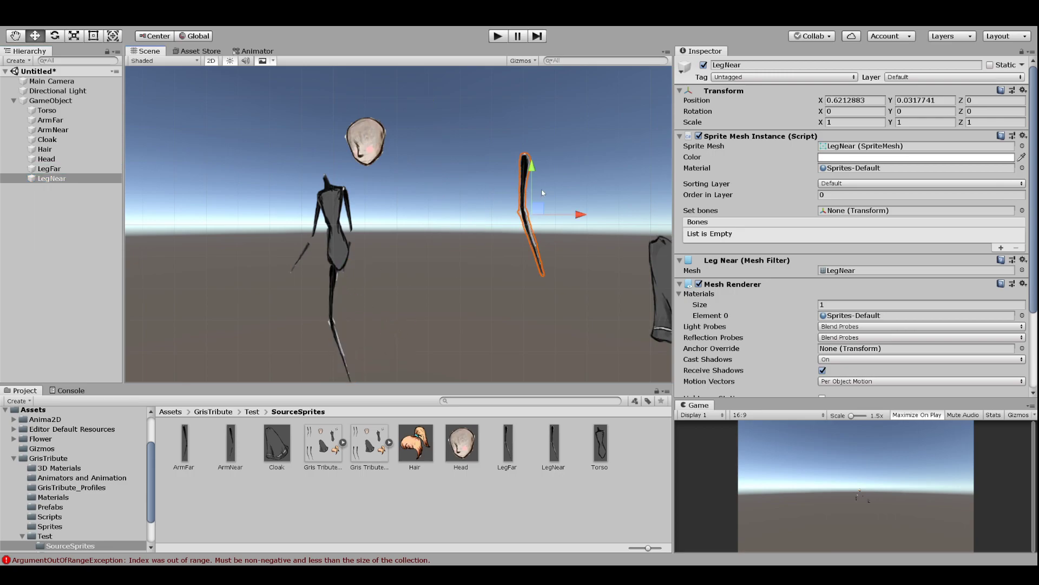
pyautogui.moveTo(537, 204); pyautogui.dragTo(361, 314)
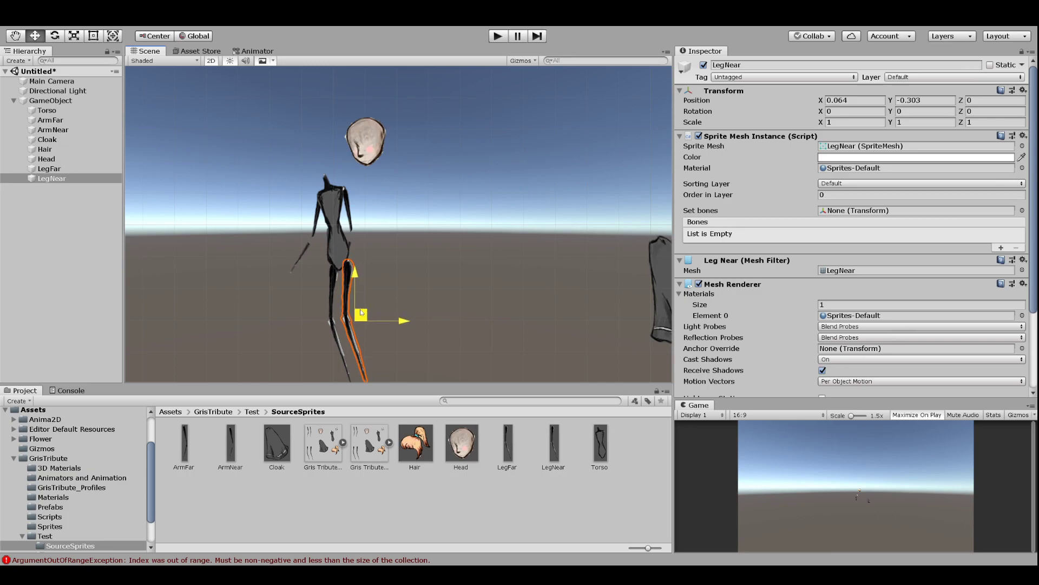
# Place the Head on the neck at about X -0.05, Y 0.212 and the Hair over it at about X -0.02, Y 0.272
pyautogui.moveTo(376, 137); pyautogui.dragTo(405, 176, button='middle')
pyautogui.moveTo(405, 175); pyautogui.dragTo(357, 183)
pyautogui.click(392, 181)
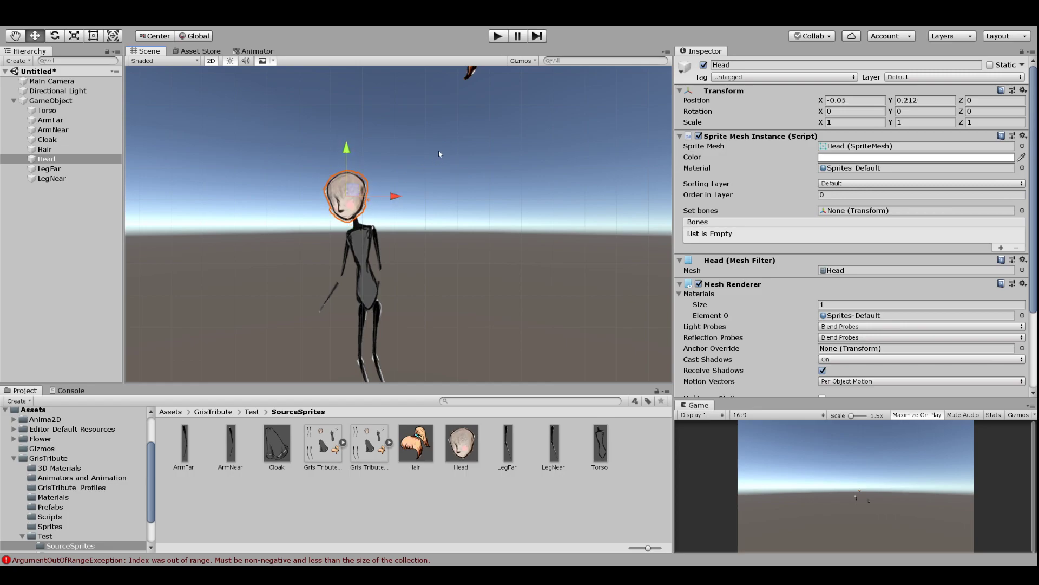
pyautogui.moveTo(438, 150); pyautogui.dragTo(417, 206, button='middle')
pyautogui.click(465, 101)
pyautogui.moveTo(456, 97); pyautogui.dragTo(338, 227)
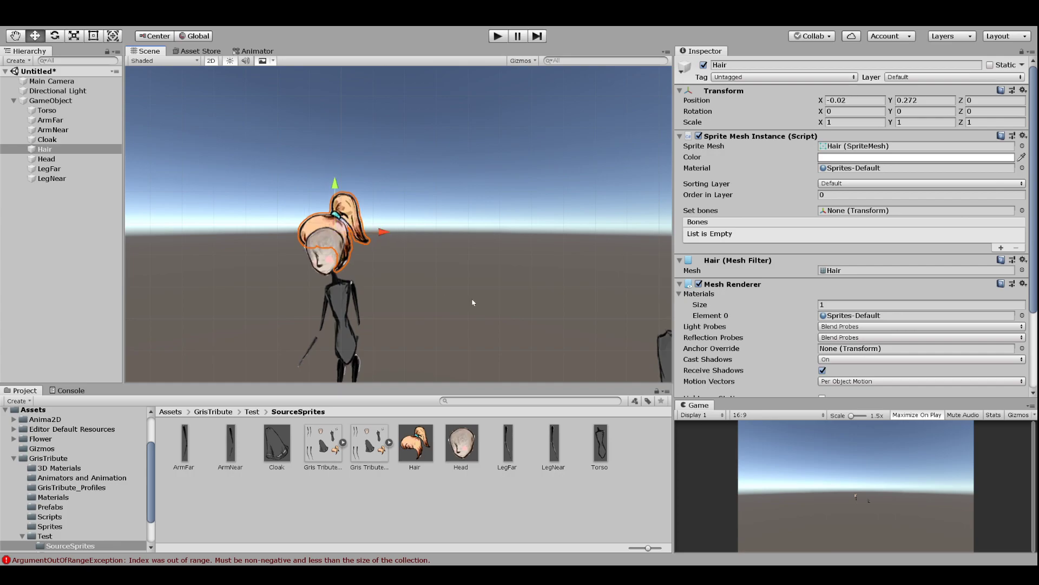
pyautogui.click(471, 308)
# Set the Sorting Layer of all eight body parts, Torso through LegNear, to PlayerSortingLayer
pyautogui.moveTo(471, 308); pyautogui.dragTo(463, 236, button='middle')
pyautogui.click(47, 110)
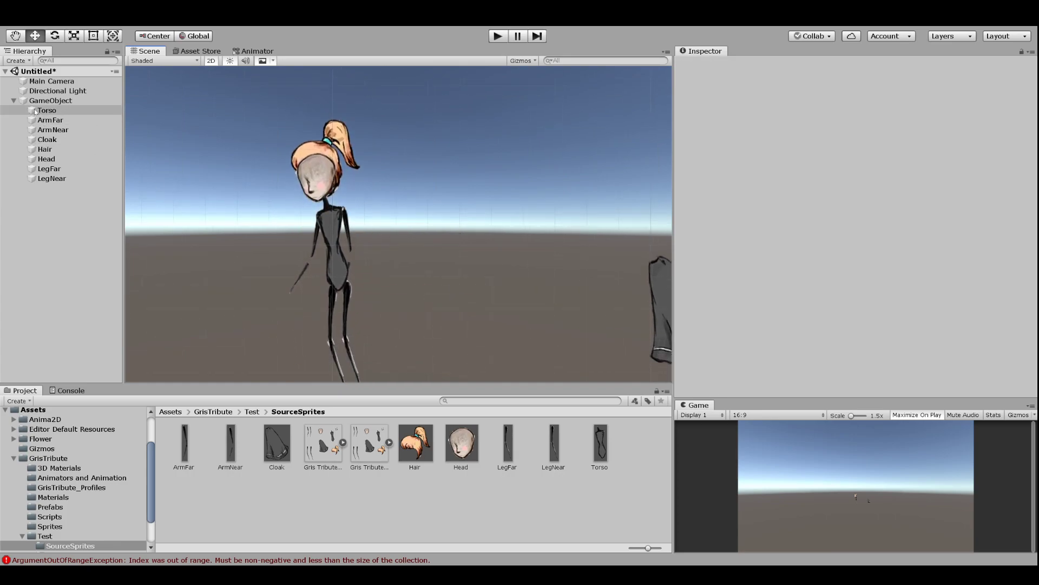
pyautogui.keyDown('shift'); pyautogui.click(52, 178); pyautogui.keyUp('shift')
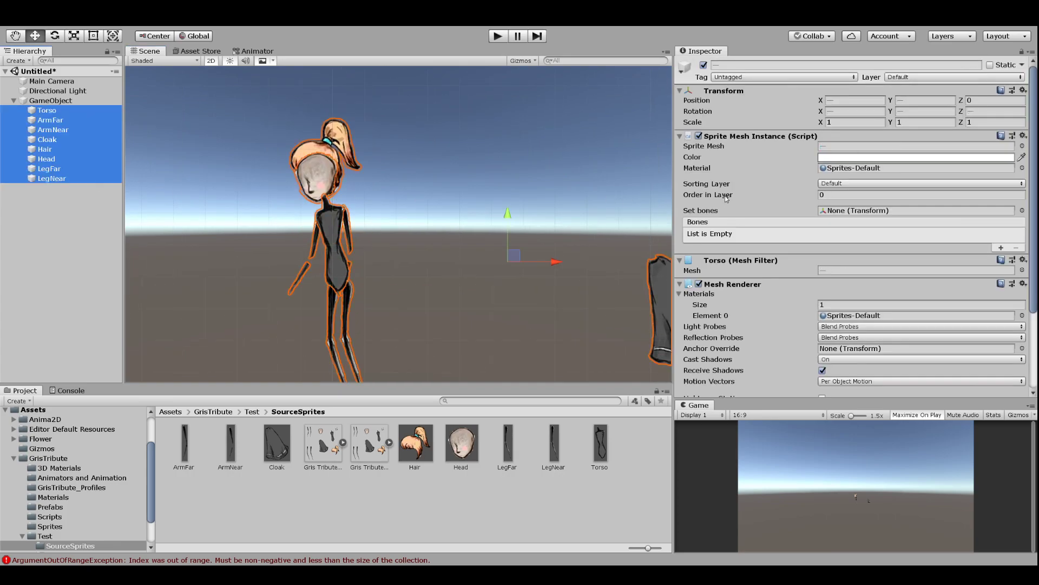
pyautogui.scroll(-3, 892, 184)
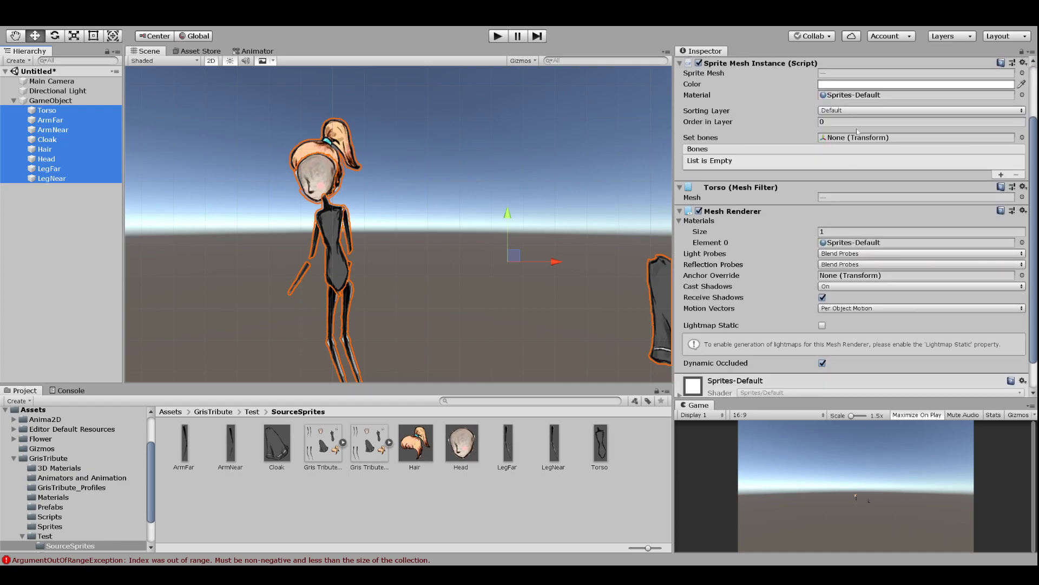
pyautogui.scroll(2, 813, 125)
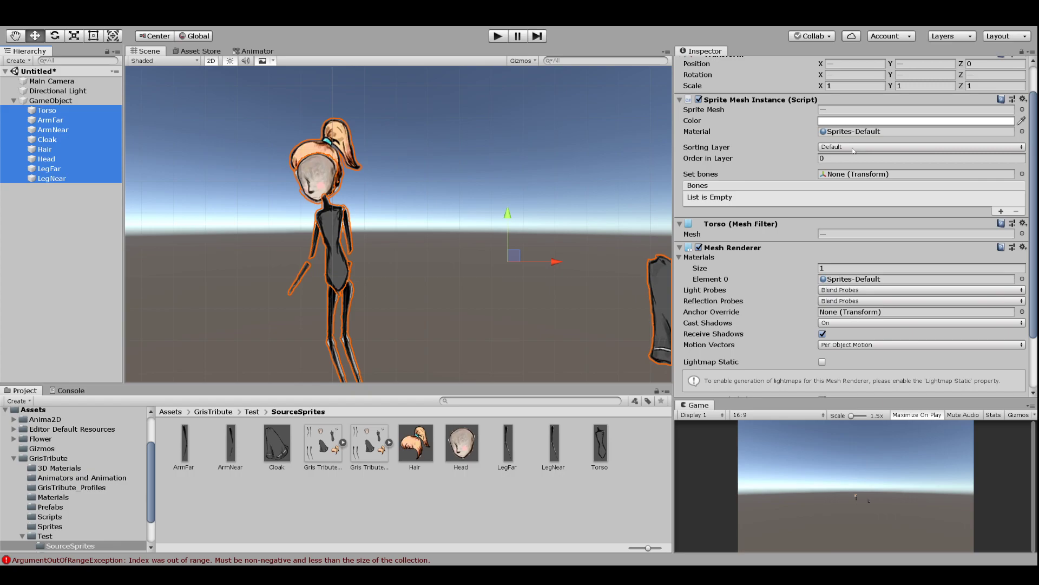
pyautogui.click(852, 198)
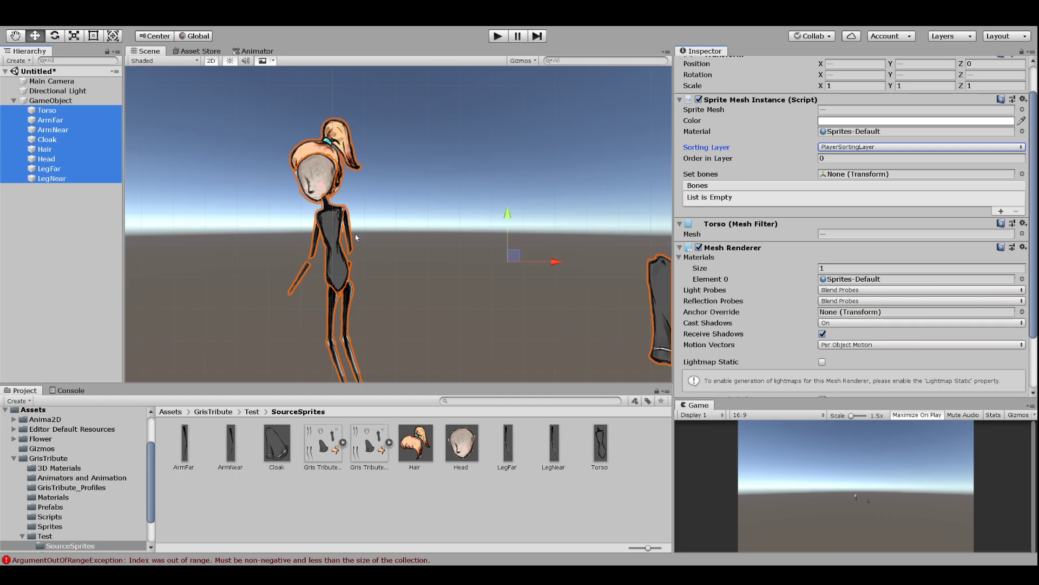
pyautogui.click(368, 223)
# Set the Order in Layer to 1 for LegNear and 2 for ArmNear
pyautogui.click(333, 225)
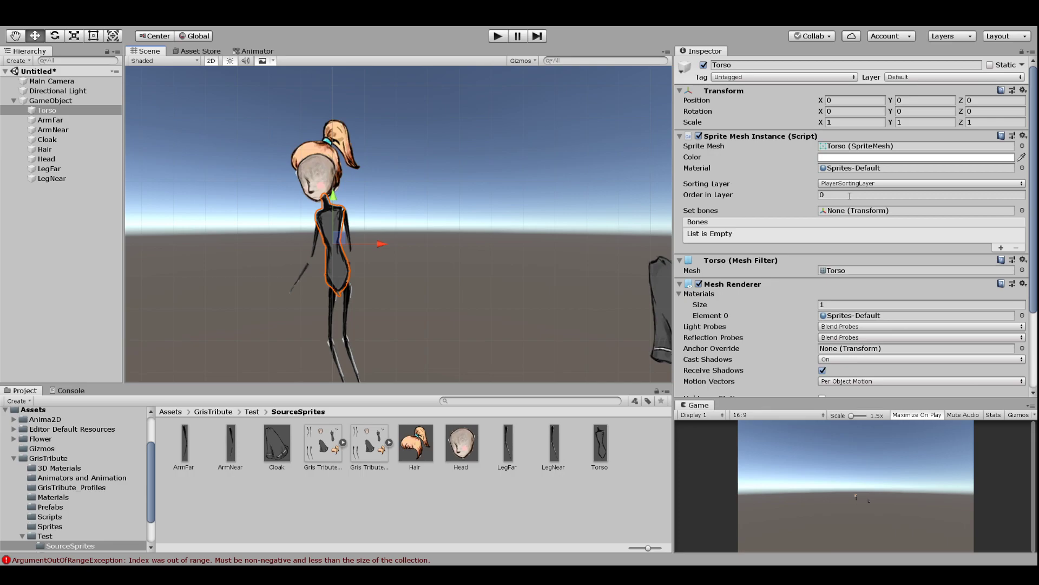
pyautogui.click(54, 129)
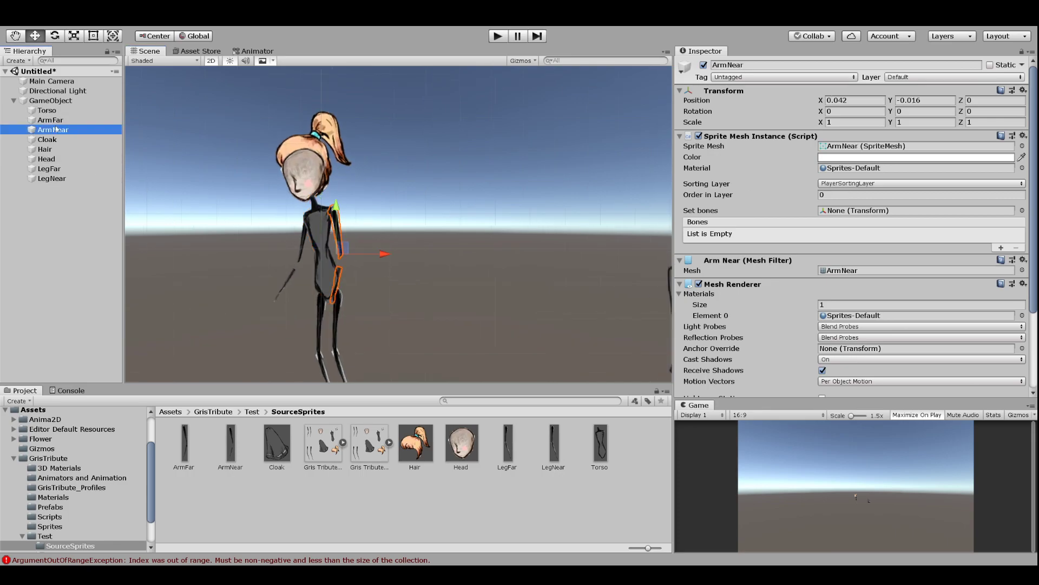
pyautogui.click(855, 196)
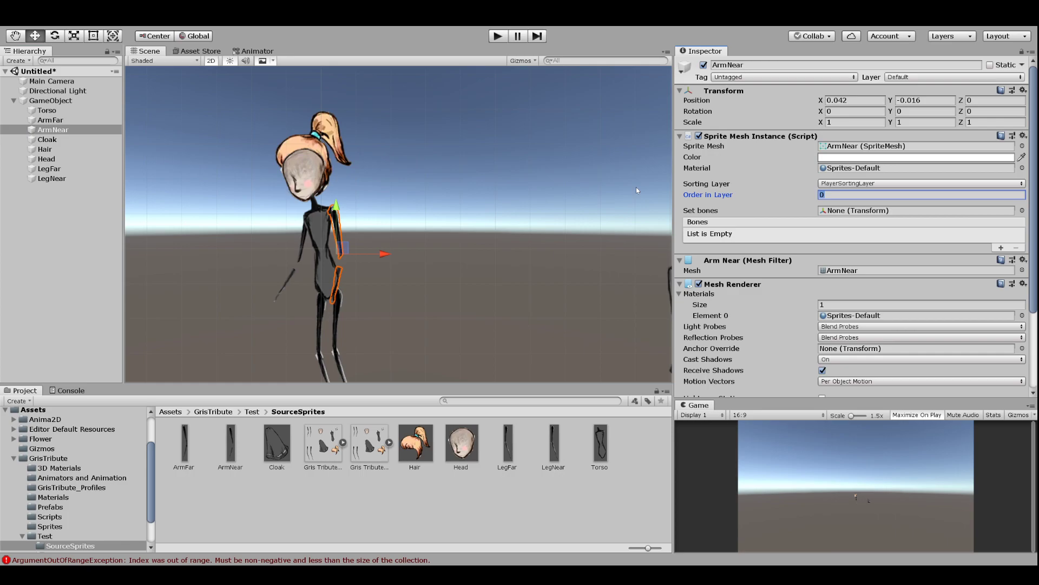
pyautogui.click(54, 178)
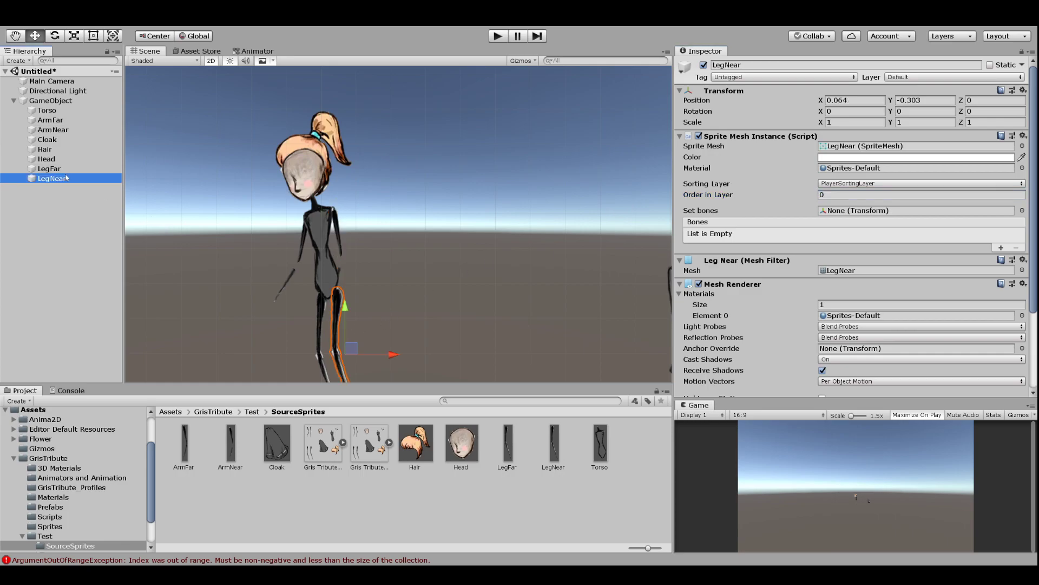
pyautogui.click(828, 195)
pyautogui.write('1')
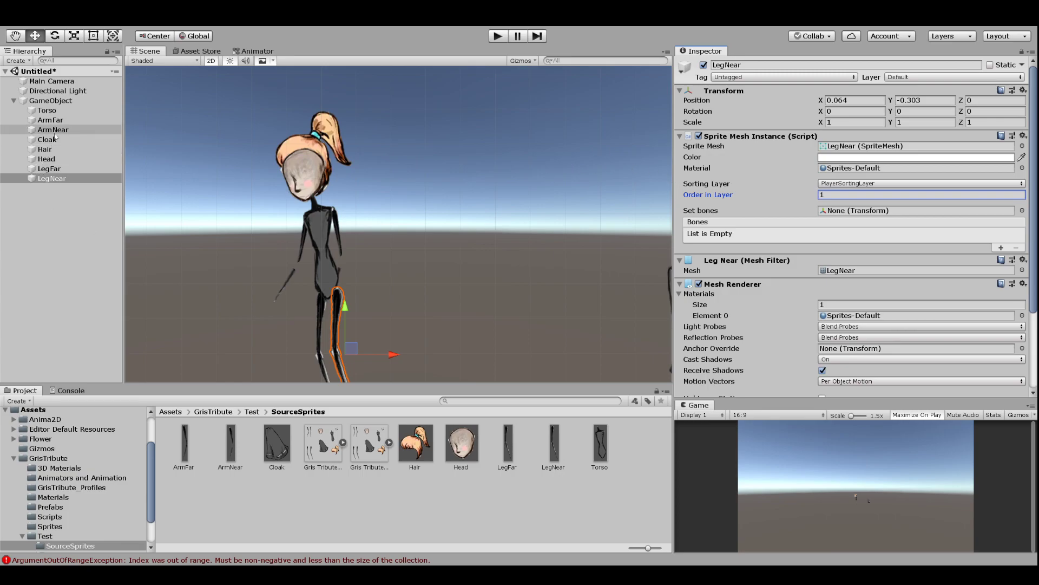
pyautogui.click(840, 189)
pyautogui.press('Tab')
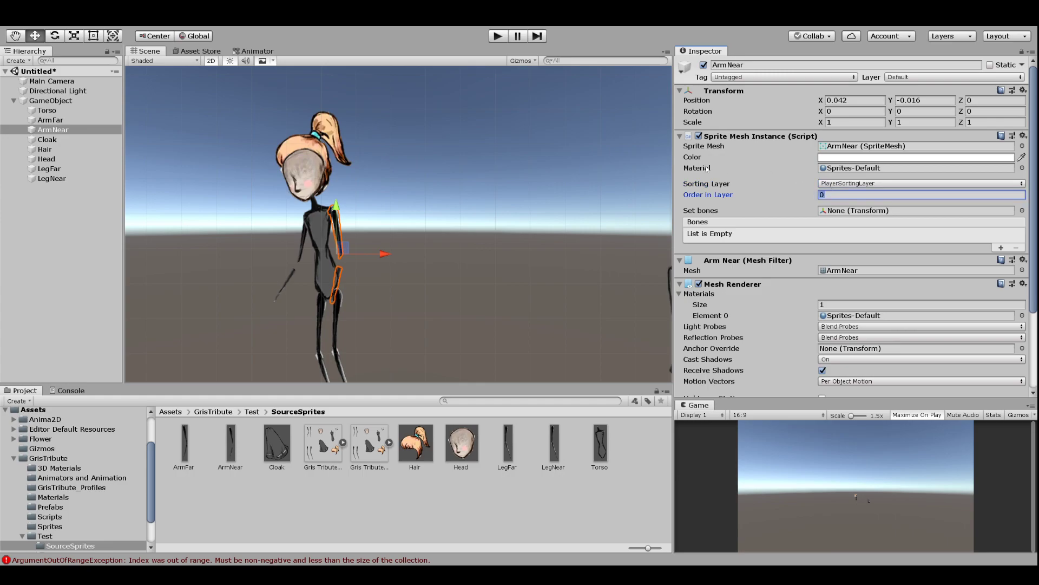
pyautogui.write('2')
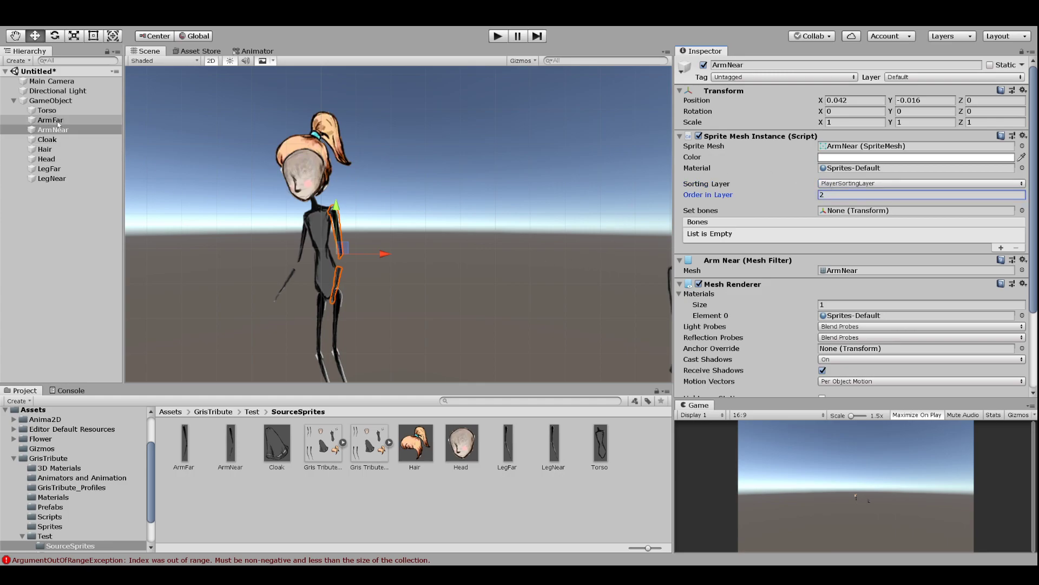
# Set the Head's Order in Layer to 1
pyautogui.click(292, 157)
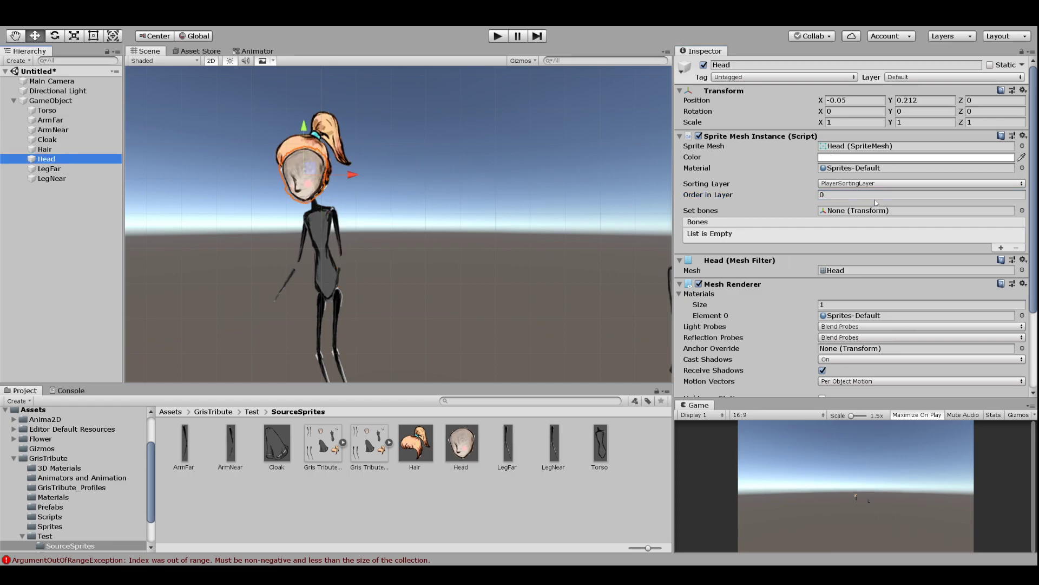
pyautogui.click(838, 196)
pyautogui.write('1')
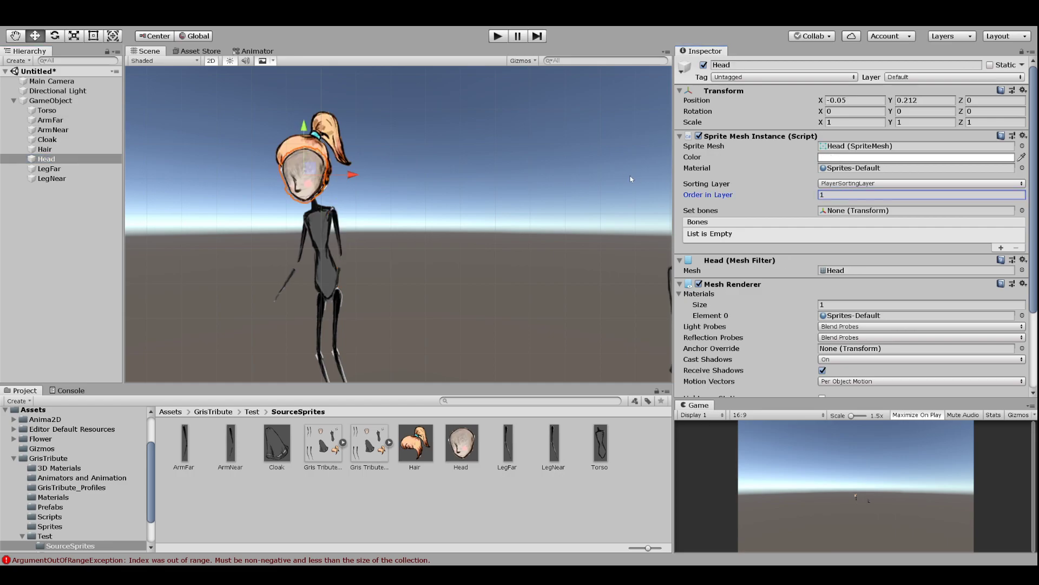
# Shift ArmNear slightly inward over the torso's shoulder, to about X 0.028, Y -0.019, keeping its original rotation
pyautogui.click(52, 129)
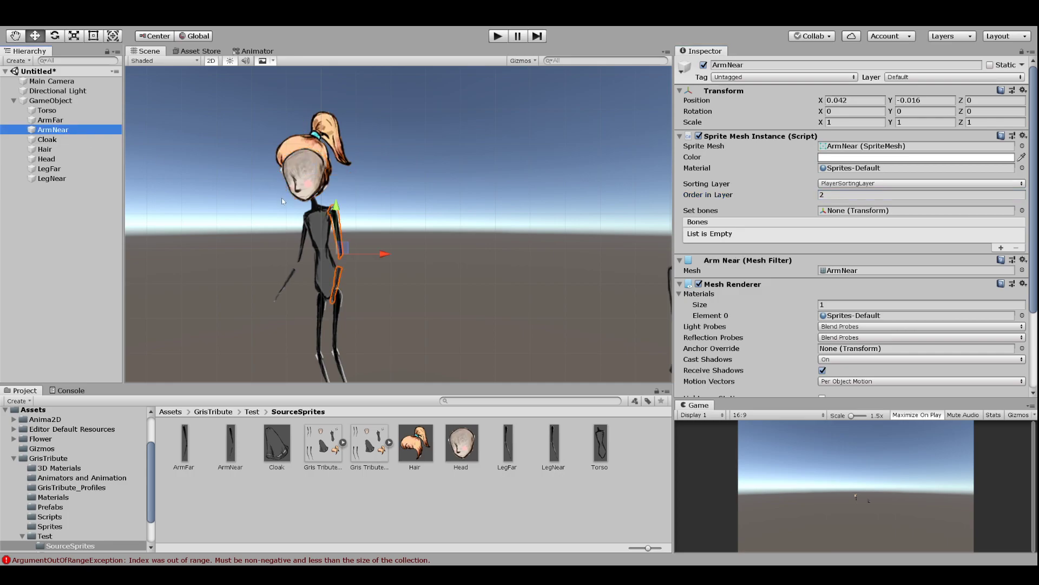
pyautogui.press('e')
pyautogui.moveTo(362, 216); pyautogui.dragTo(622, 452)
pyautogui.hotkey('ctrl', 'z')
pyautogui.press('w')
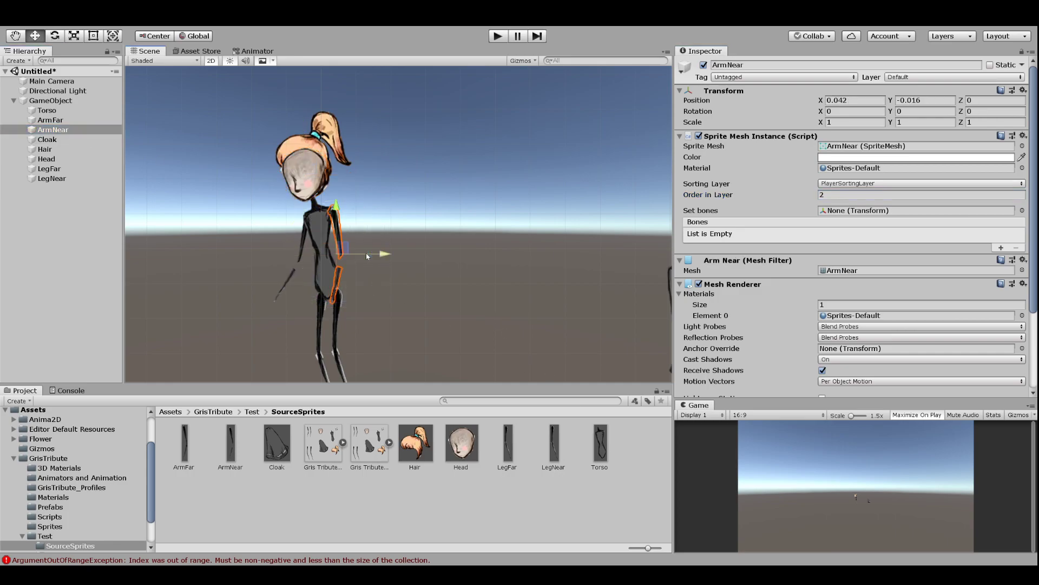
pyautogui.moveTo(350, 246)
pyautogui.mouseDown()
pyautogui.moveTo(303, 136)
pyautogui.moveTo(344, 249)
pyautogui.mouseUp()
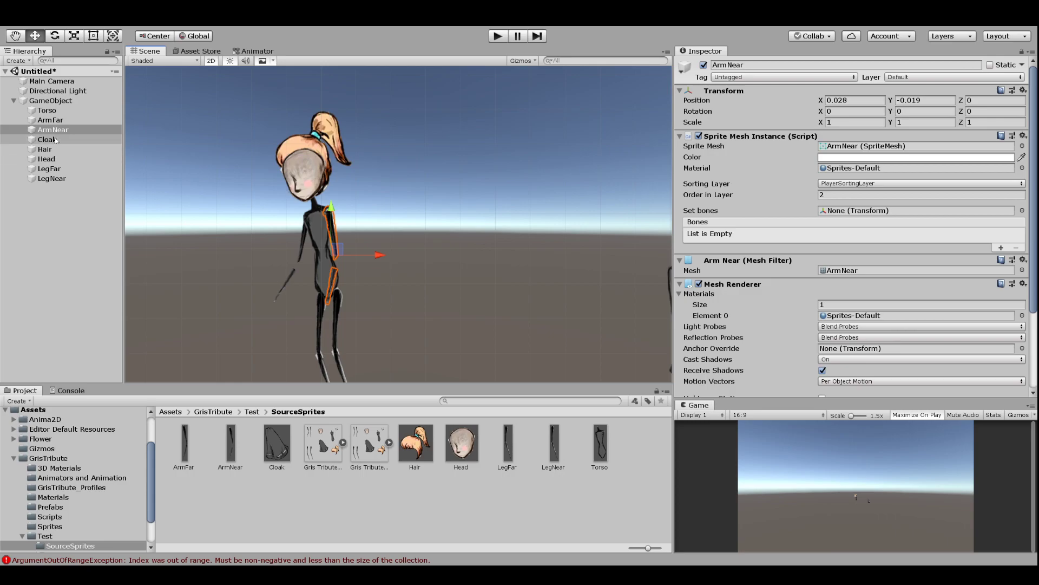
# Set the Hair's Order in Layer to 2
pyautogui.click(47, 159)
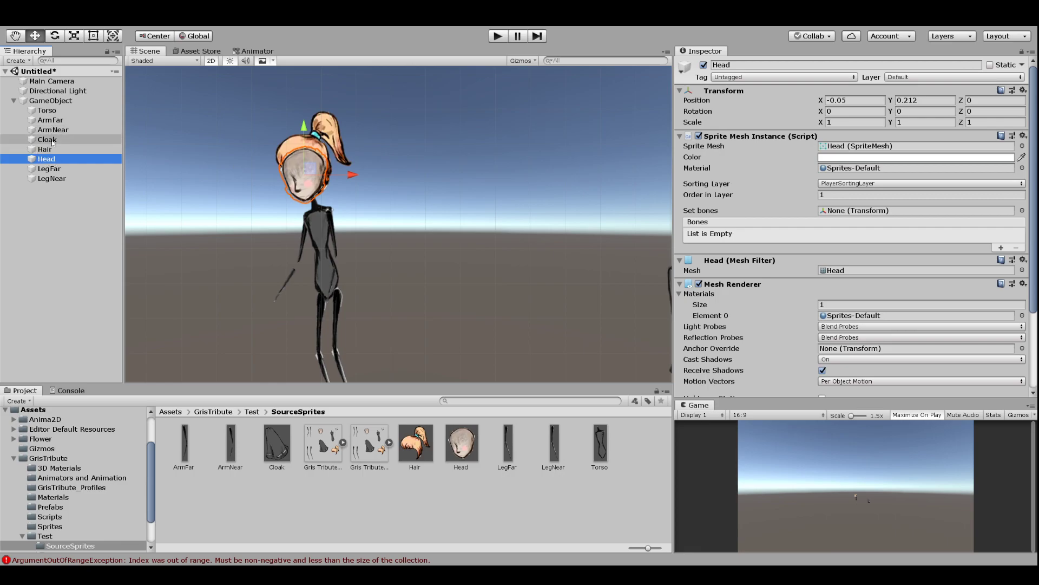
pyautogui.click(45, 149)
pyautogui.click(831, 195)
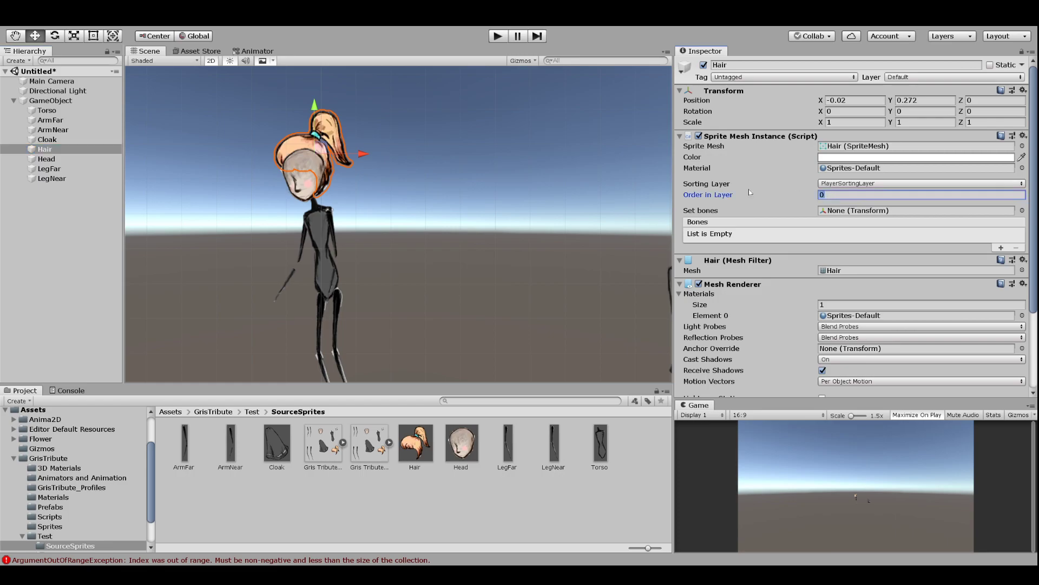
pyautogui.write('2')
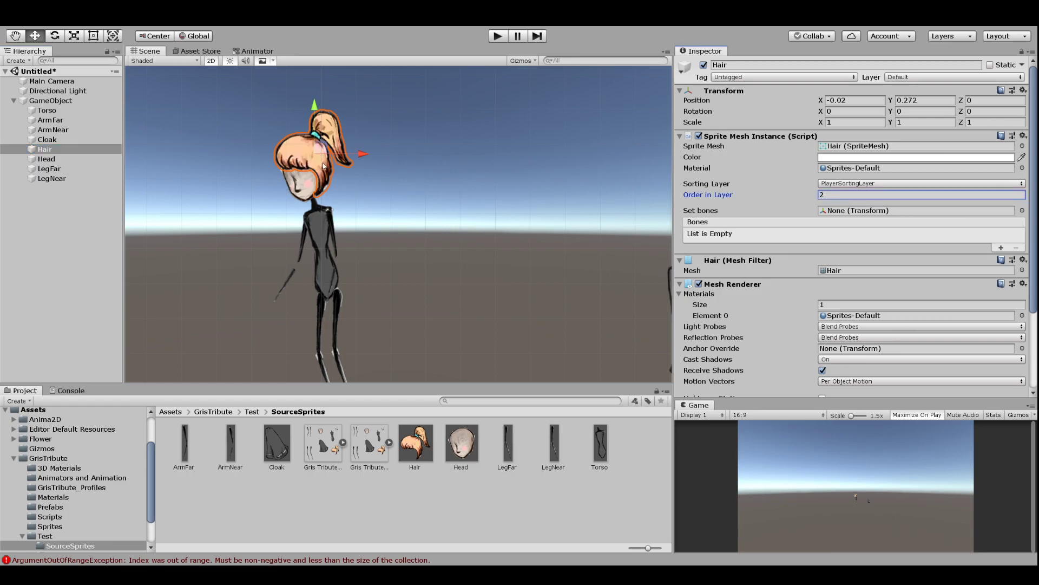
# Fit the Hair to the head by moving it to about X -0.022, Y 0.263 and rotating it about 5° around Z
pyautogui.moveTo(321, 154)
pyautogui.mouseDown()
pyautogui.moveTo(320, 164)
pyautogui.moveTo(352, 152)
pyautogui.moveTo(326, 157)
pyautogui.mouseUp()
pyautogui.press('e')
pyautogui.press('w')
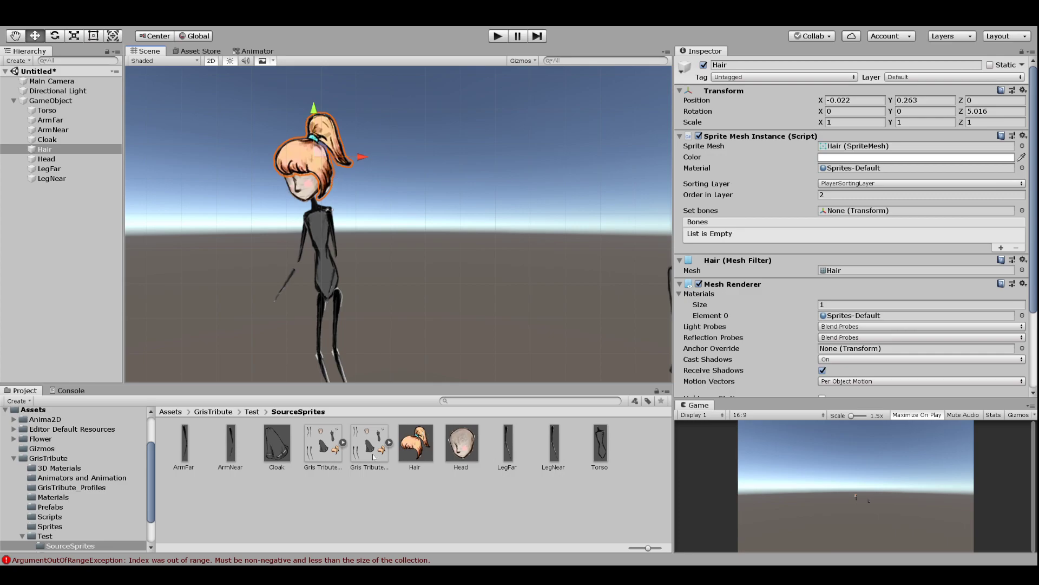
# Add the Eyes sprite from the Gris Tribute sprite sheet as a child of Head and move it close to the face
pyautogui.click(390, 442)
pyautogui.moveTo(581, 444); pyautogui.dragTo(47, 158)
pyautogui.moveTo(328, 243); pyautogui.dragTo(286, 202)
# Move the Eyes onto the face at about X -0.023, Y -0.015 and set their Order in Layer to 2
pyautogui.moveTo(814, 216); pyautogui.dragTo(763, 211)
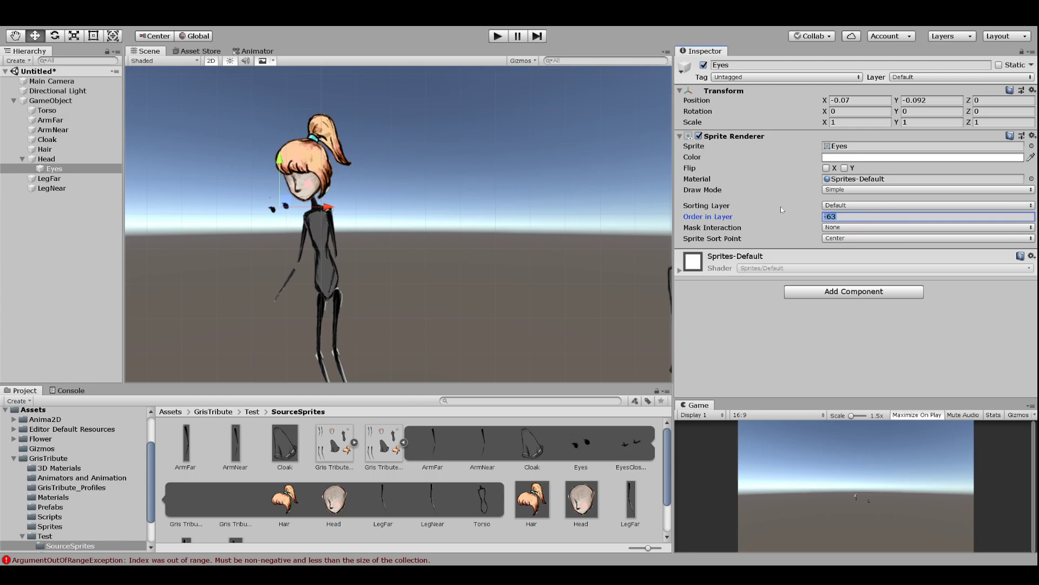
pyautogui.write('1')
pyautogui.moveTo(285, 202); pyautogui.dragTo(303, 175)
pyautogui.click(843, 219)
pyautogui.write('2')
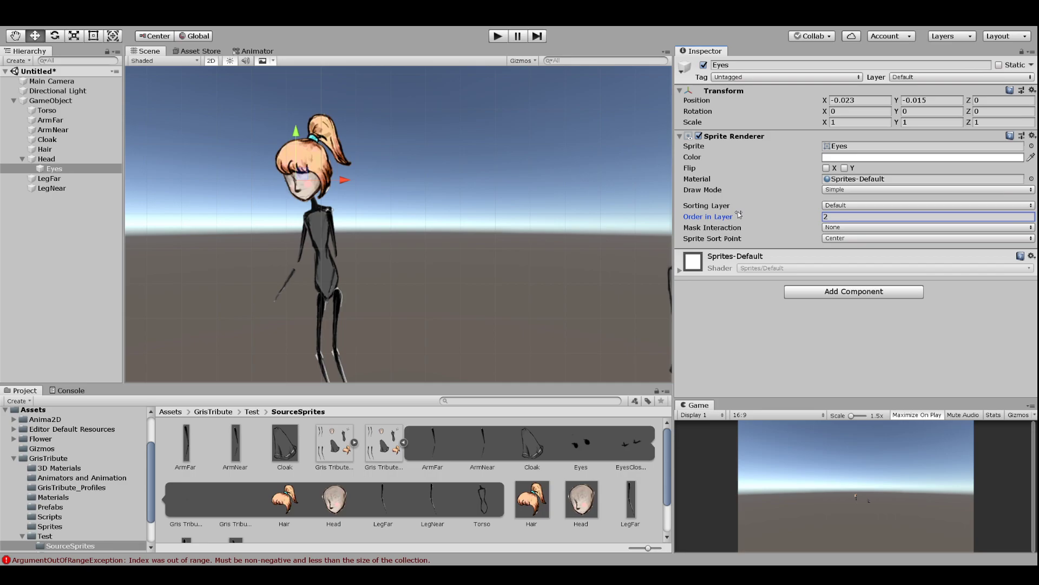
pyautogui.press('BackSpace')
pyautogui.write('1')
pyautogui.press('BackSpace')
pyautogui.write('2')
# Set the Eyes' Sorting Layer to PlayerSortingLayer and nudge them up to about Y -0.01
pyautogui.click(866, 206)
pyautogui.click(844, 216)
pyautogui.moveTo(304, 173); pyautogui.dragTo(304, 170)
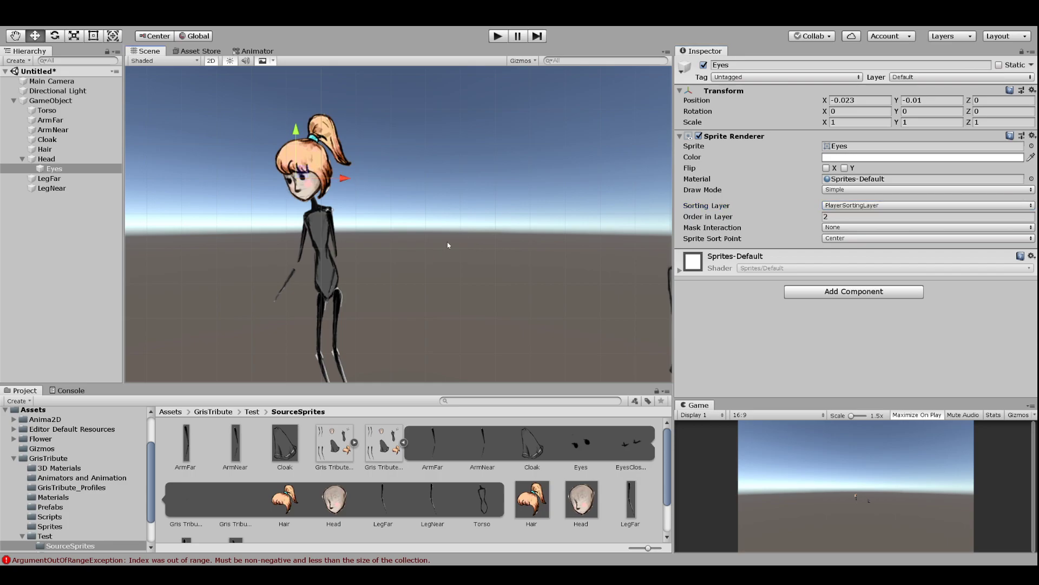
# Rotate ArmNear about 11° around Z and move it to about X 0.067, Y -0.019 at the shoulder
pyautogui.click(53, 129)
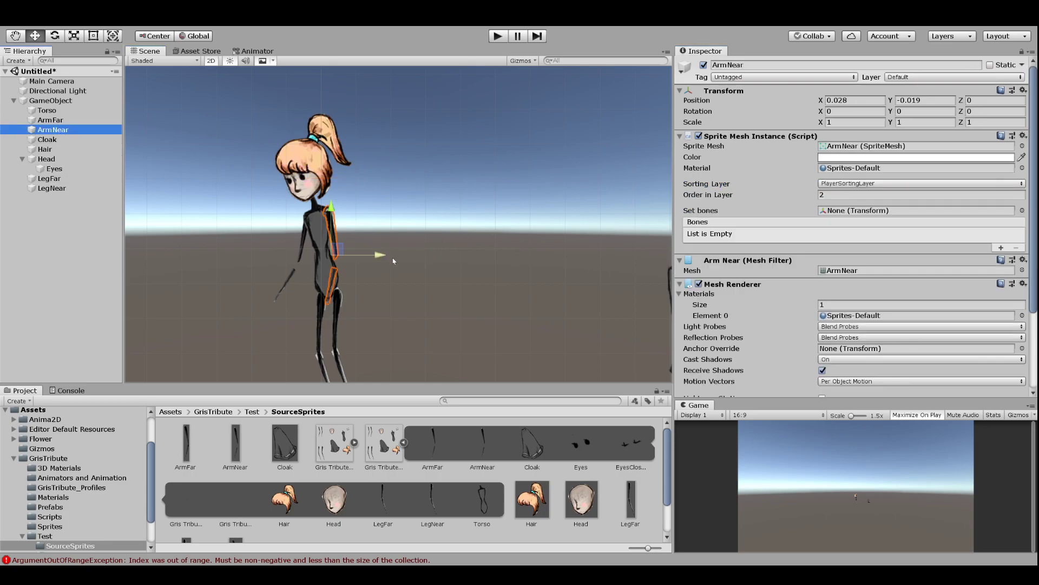
pyautogui.press('e')
pyautogui.moveTo(377, 234); pyautogui.dragTo(371, 255)
pyautogui.press('w')
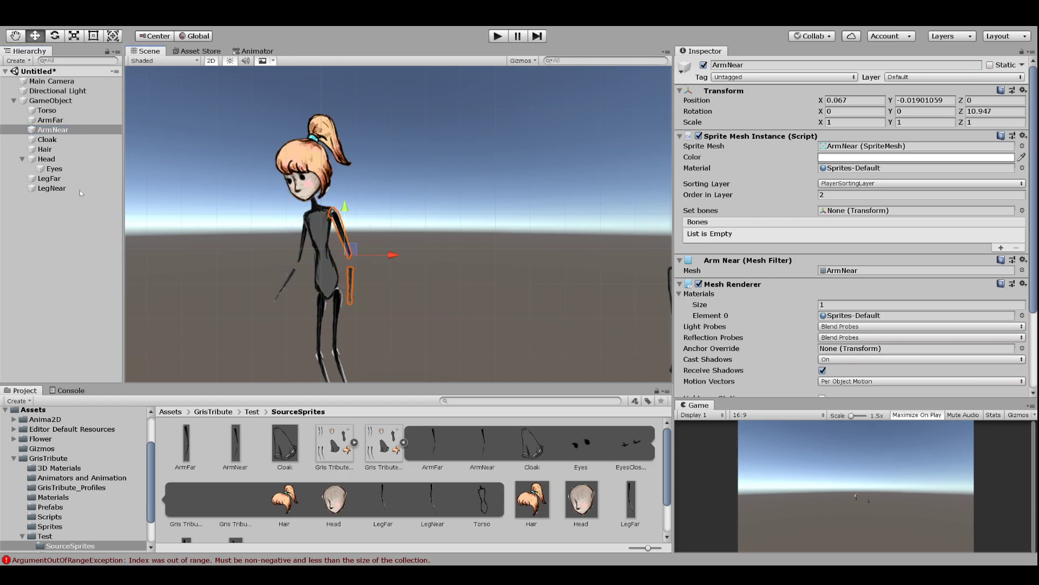
# Set ArmFar's Order in Layer to -1
pyautogui.click(45, 120)
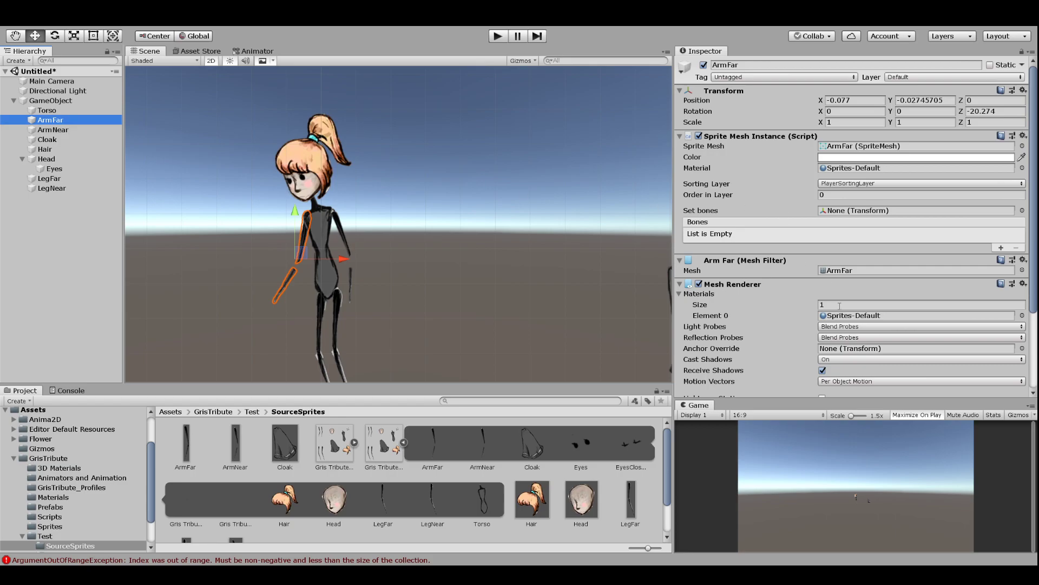
pyautogui.click(836, 194)
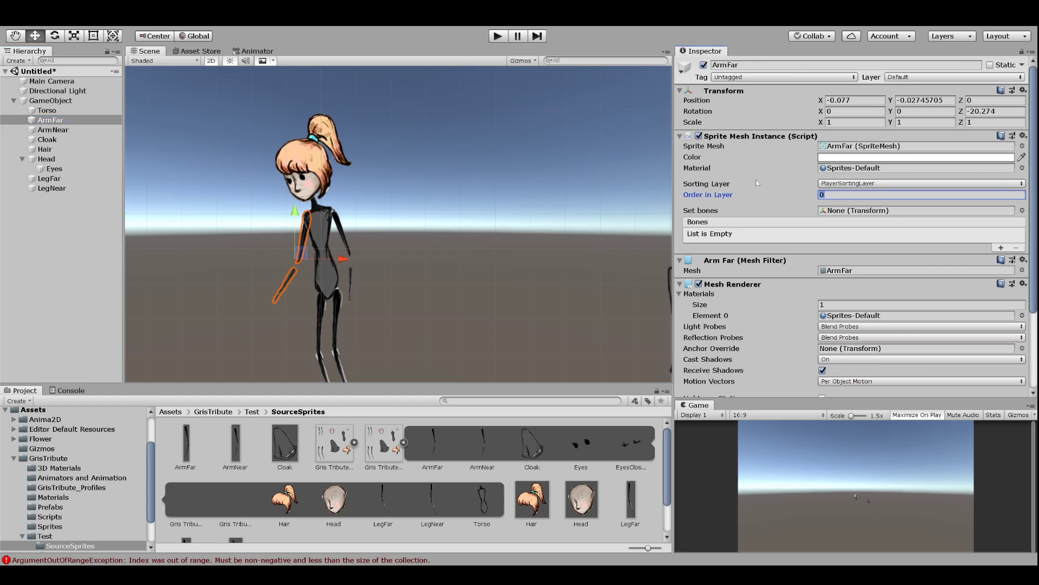
pyautogui.write('-1')
# Check the draw order of the remaining body parts and set LegFar's Order in Layer to -1
pyautogui.moveTo(357, 283); pyautogui.dragTo(355, 249, button='middle')
pyautogui.click(40, 131)
pyautogui.press('Down')
pyautogui.press('Down')
pyautogui.press('Down')
pyautogui.press('Down')
pyautogui.press('Down')
pyautogui.press('Down')
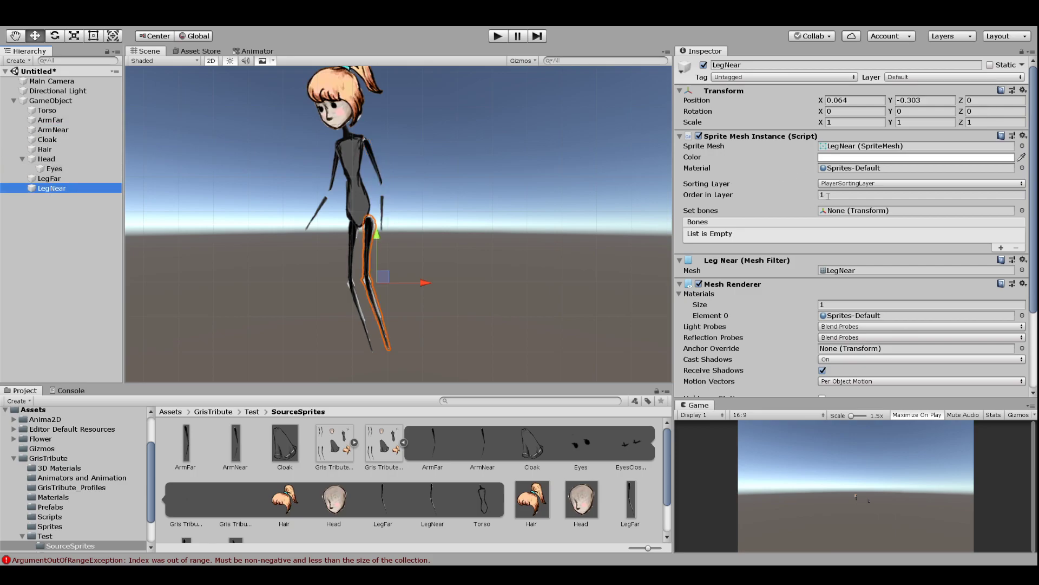
pyautogui.click(807, 199)
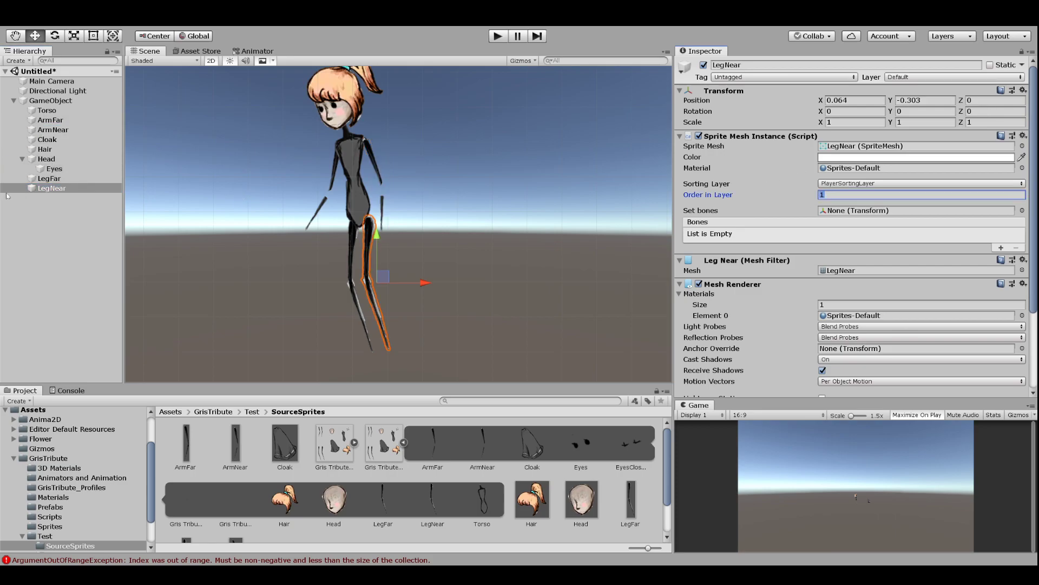
pyautogui.click(49, 178)
pyautogui.click(818, 194)
pyautogui.write('-1')
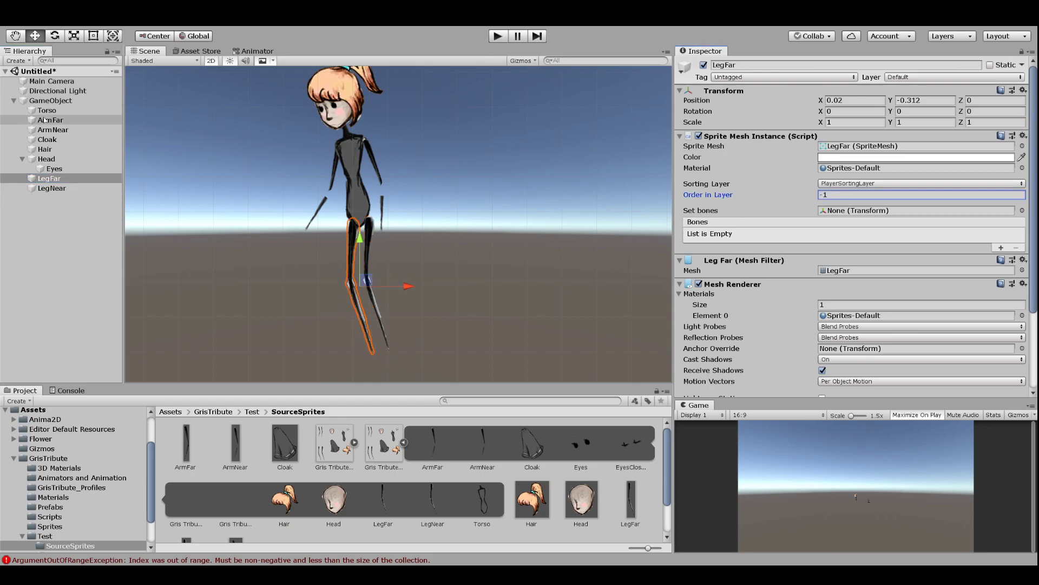
# Set ArmFar's Order in Layer to -2 and deselect it
pyautogui.click(40, 120)
pyautogui.click(844, 195)
pyautogui.write('-2')
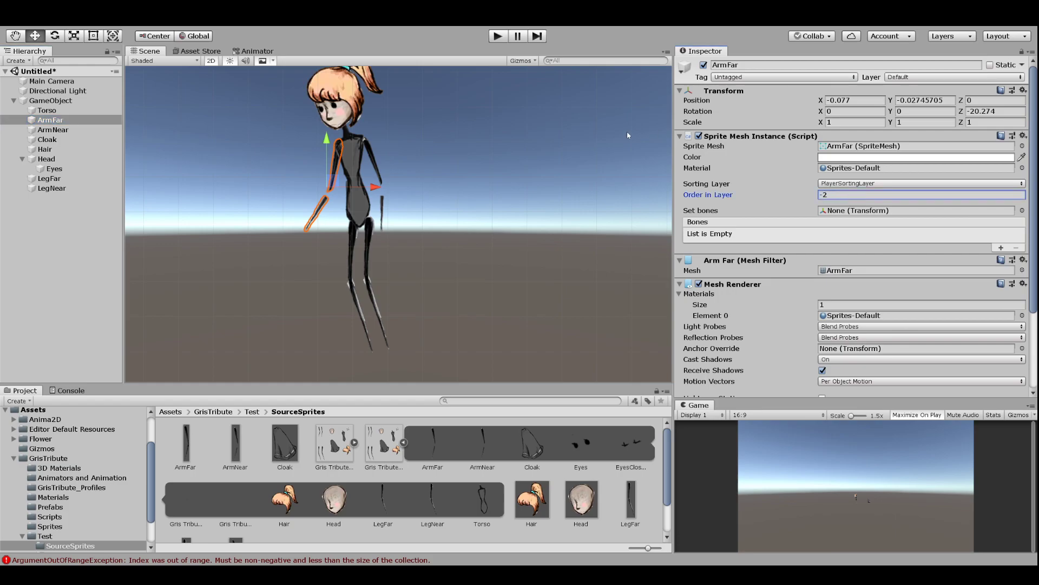
pyautogui.click(481, 155)
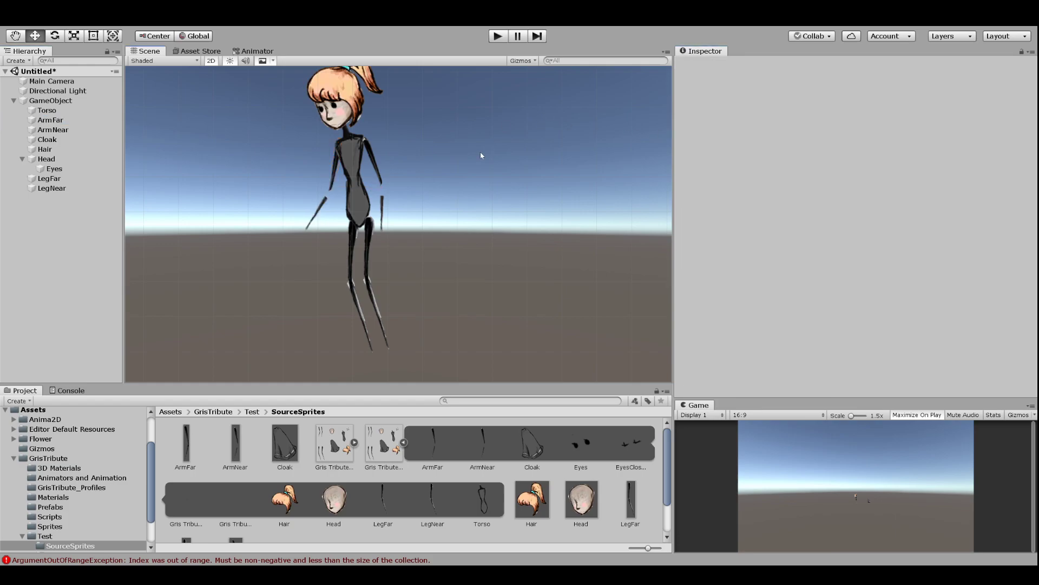
pyautogui.moveTo(471, 154); pyautogui.dragTo(488, 174, button='middle')
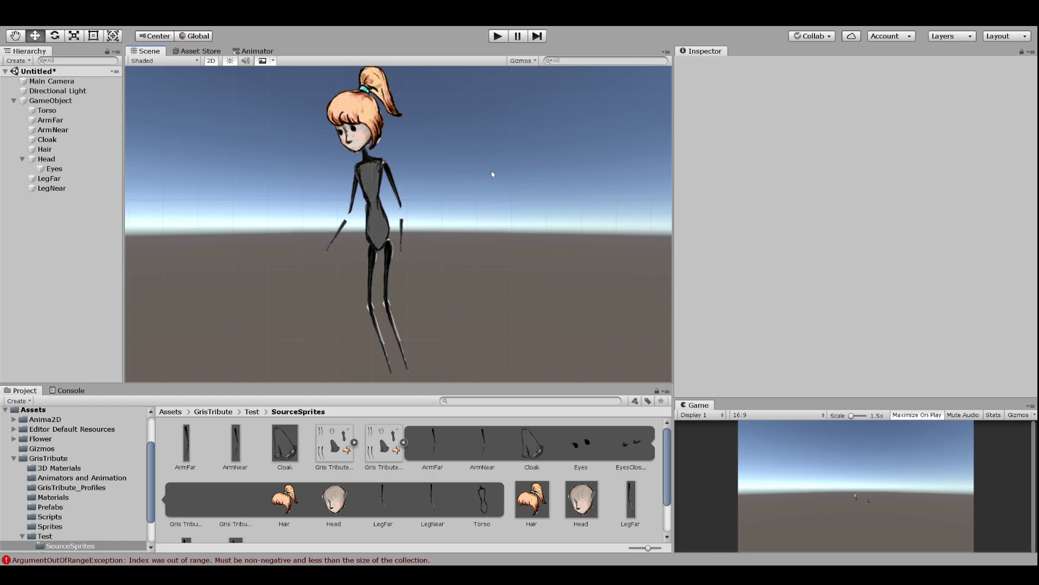
# Deactivate the Cloak object
pyautogui.click(57, 159)
pyautogui.click(57, 140)
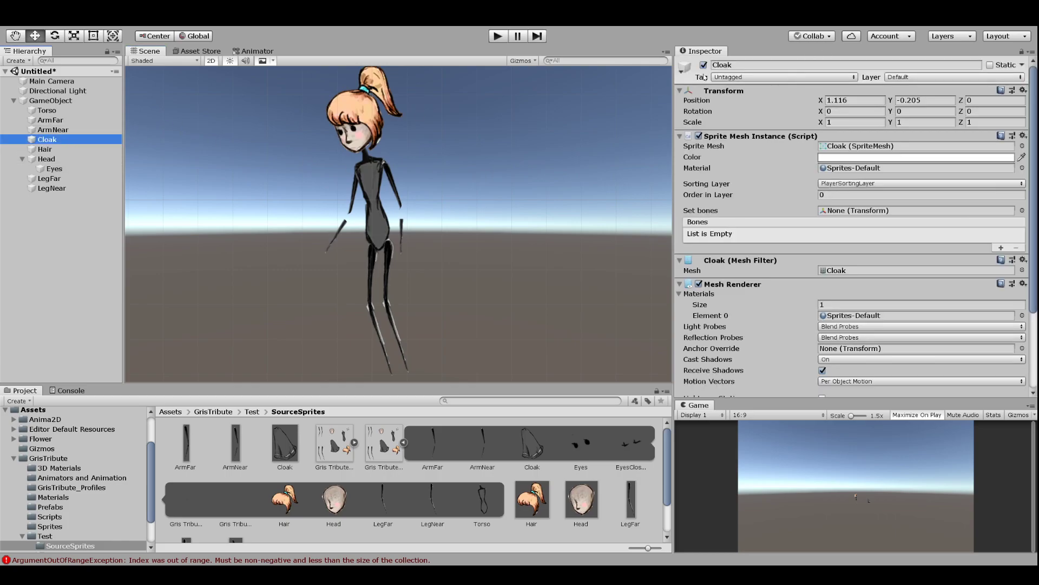
pyautogui.click(704, 65)
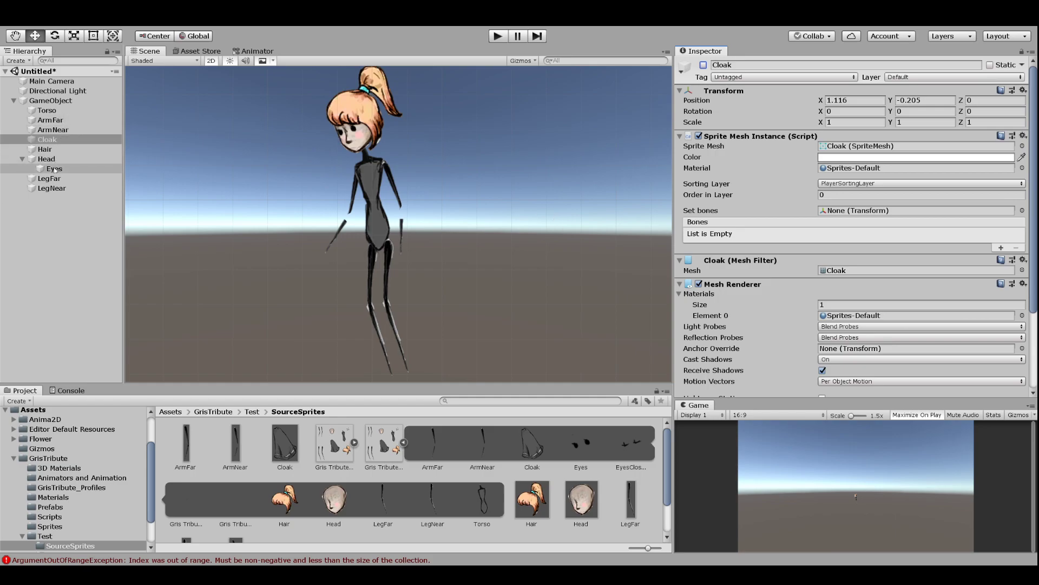
# Select Hair and Head together and scale them down uniformly to about 0.79
pyautogui.click(47, 158)
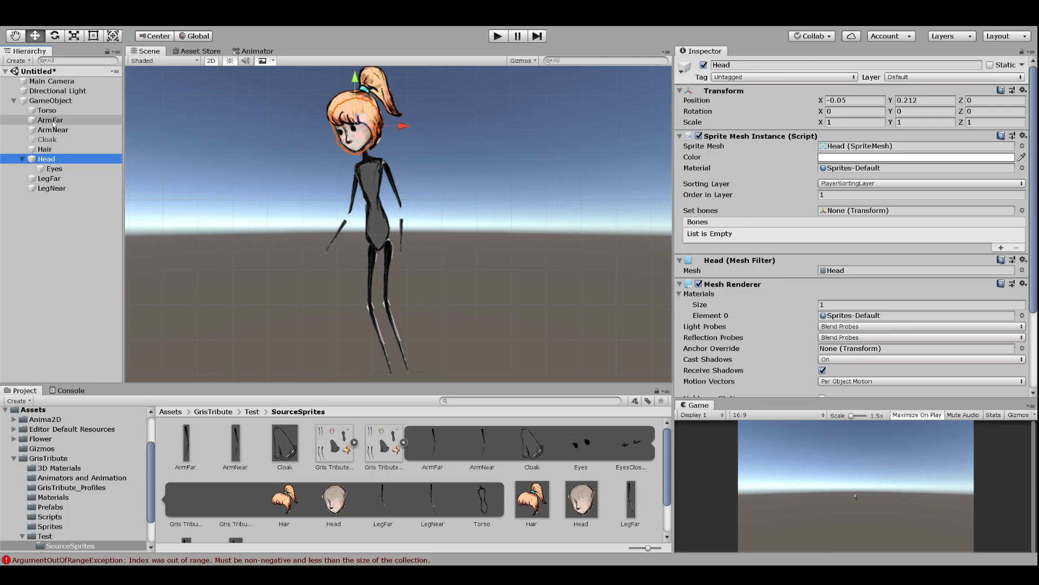
pyautogui.moveTo(47, 149); pyautogui.dragTo(52, 160)
pyautogui.keyDown('ctrl'); pyautogui.click(53, 158); pyautogui.keyUp('ctrl')
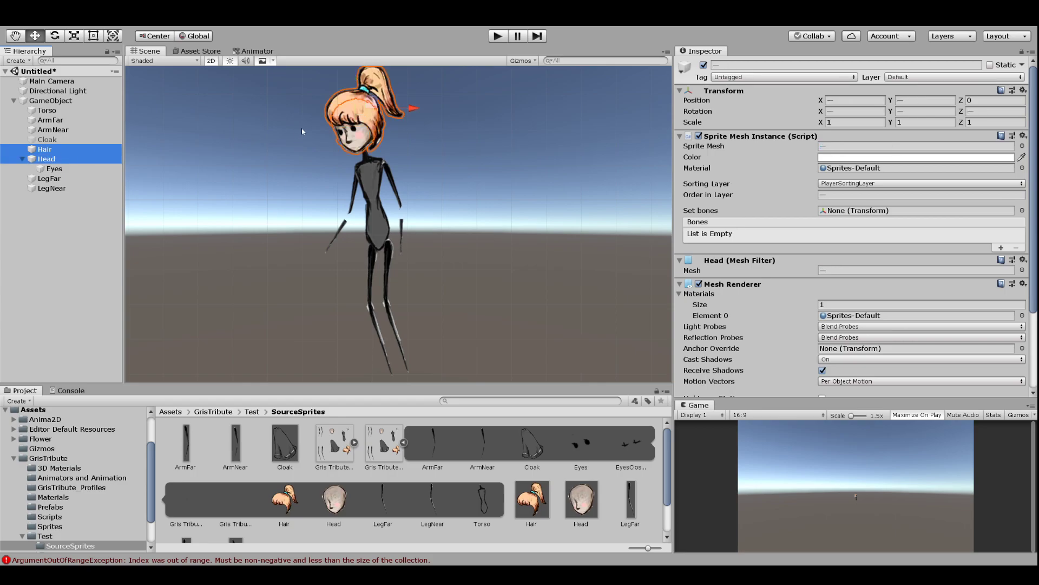
pyautogui.press('r')
pyautogui.moveTo(363, 111); pyautogui.dragTo(370, 115)
pyautogui.press('w')
# Reactivate the Cloak object and set its Order in Layer to 1
pyautogui.click(47, 139)
pyautogui.scroll(-1, 468, 212)
pyautogui.moveTo(622, 211); pyautogui.dragTo(453, 207, button='middle')
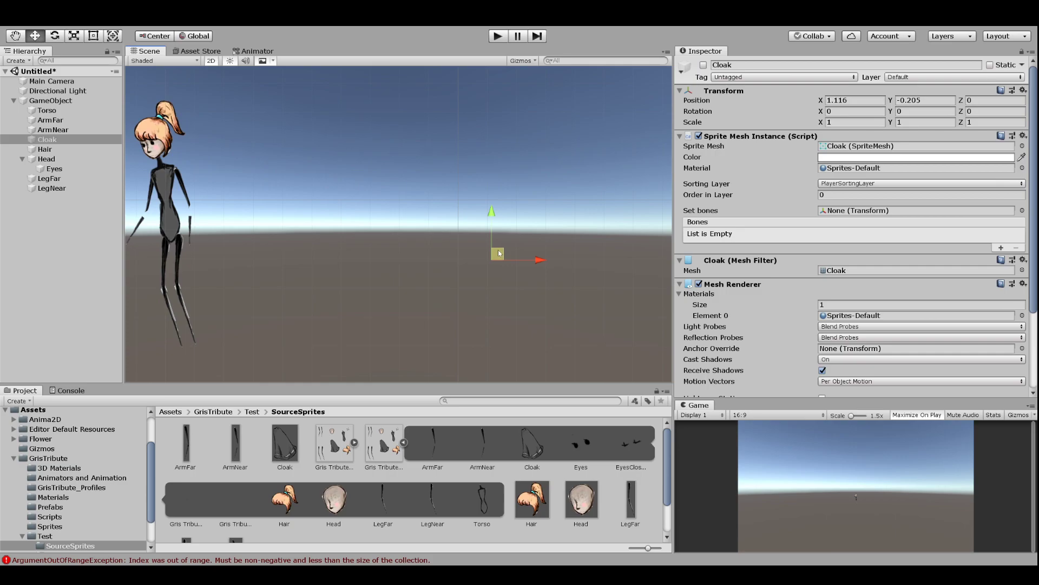
pyautogui.click(703, 64)
pyautogui.click(762, 191)
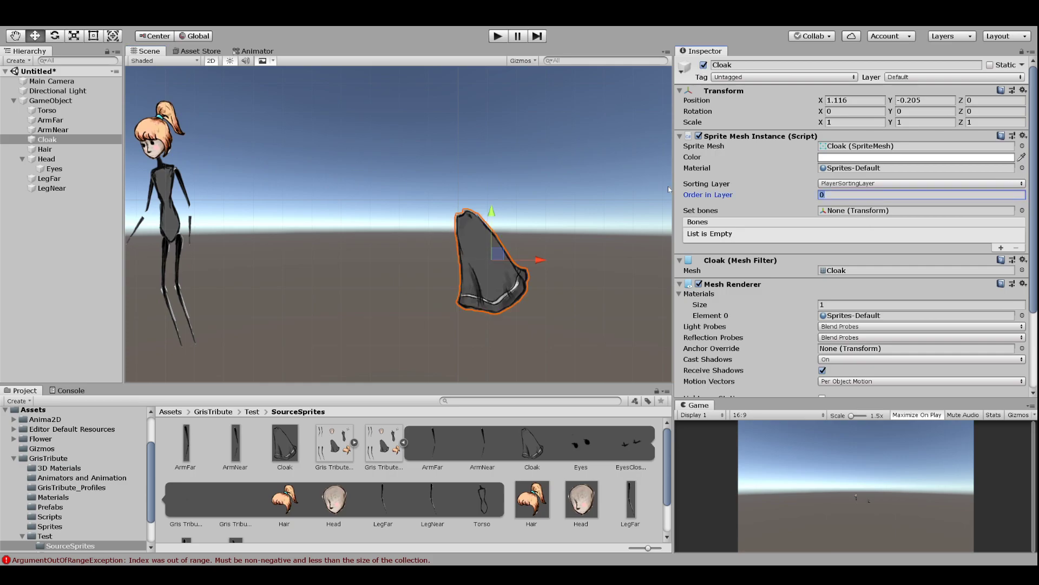
pyautogui.write('1')
# Fit the Cloak over the torso at about X 0.053, Y -0.054, rotated about -11° around Z
pyautogui.moveTo(499, 251); pyautogui.dragTo(198, 210)
pyautogui.press('e')
pyautogui.press('w')
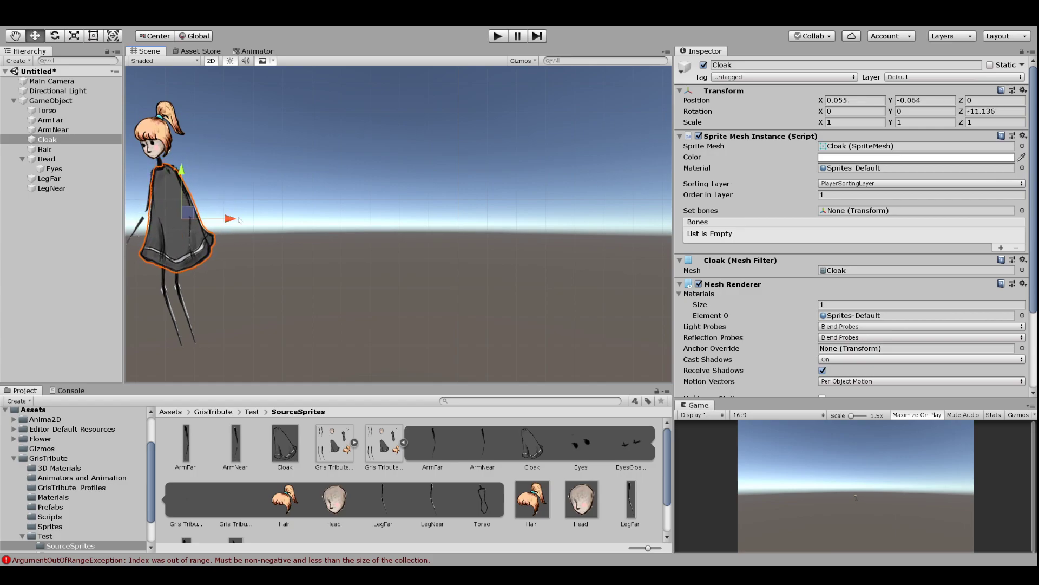
pyautogui.click(316, 223)
pyautogui.moveTo(303, 232); pyautogui.dragTo(488, 240, button='middle')
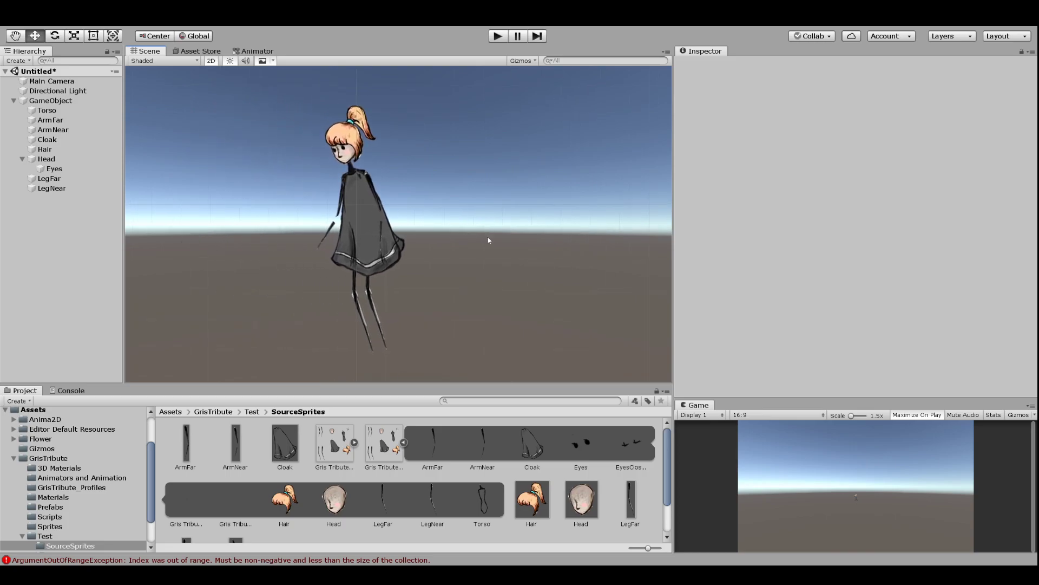
pyautogui.click(353, 230)
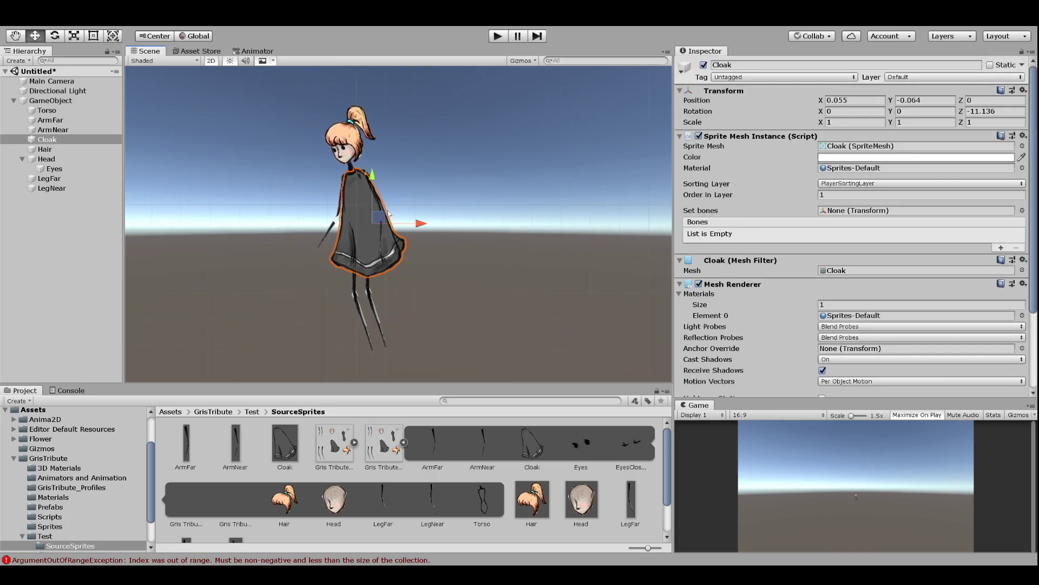
pyautogui.moveTo(384, 215); pyautogui.dragTo(383, 212)
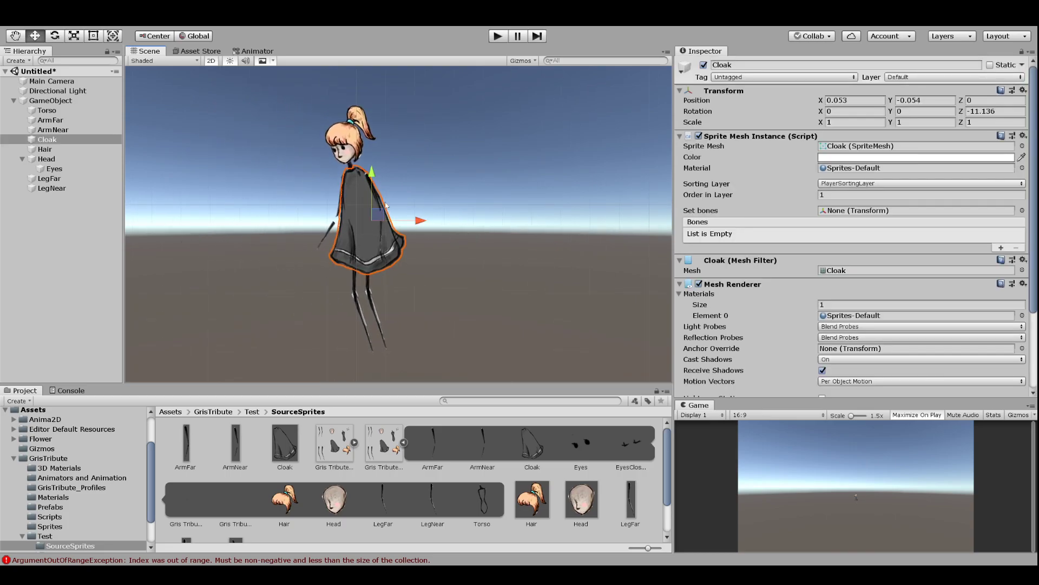
# Move Hair and Head together slightly down so the head sits closer to the cloak's neckline
pyautogui.click(45, 149)
pyautogui.keyDown('ctrl'); pyautogui.click(46, 159); pyautogui.keyUp('ctrl')
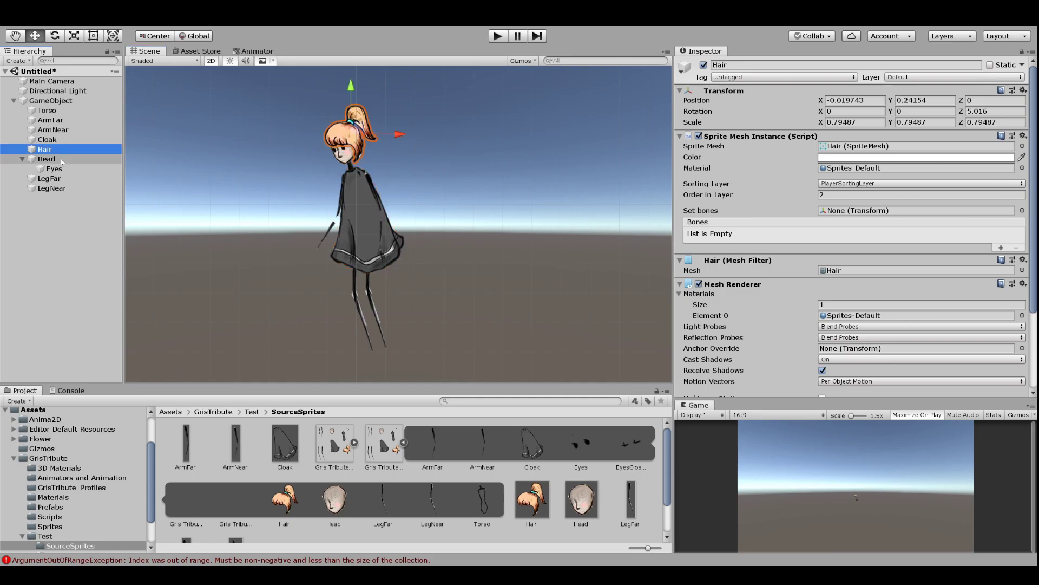
pyautogui.moveTo(356, 128); pyautogui.dragTo(356, 135)
pyautogui.click(483, 240)
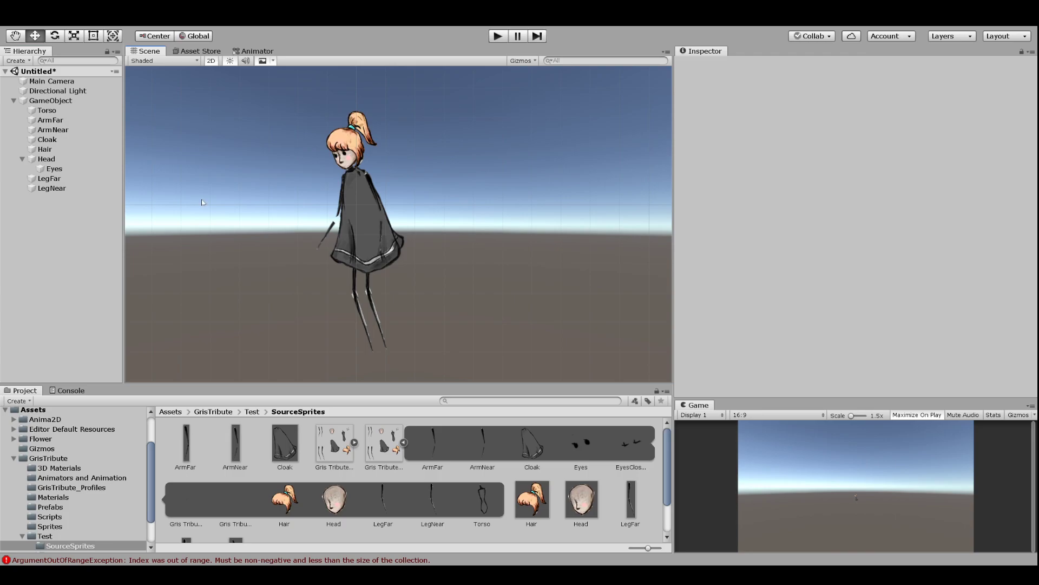
# Rotate ArmNear to about 31.5° around Z and move it to about X 0.099, Y -0.002 along the cloak's edge
pyautogui.click(52, 129)
pyautogui.press('e')
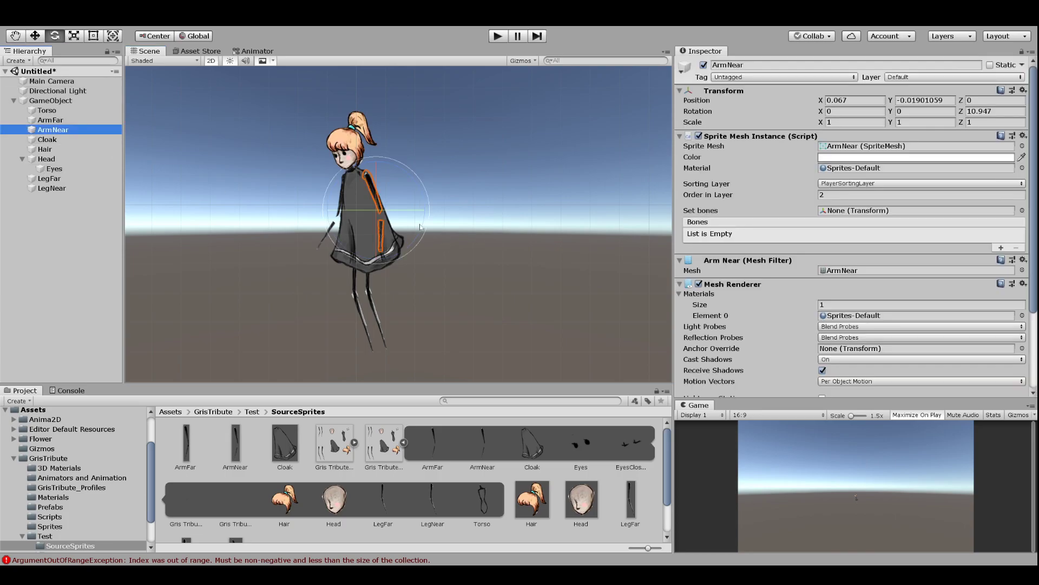
pyautogui.moveTo(426, 213); pyautogui.dragTo(395, 198)
pyautogui.press('w')
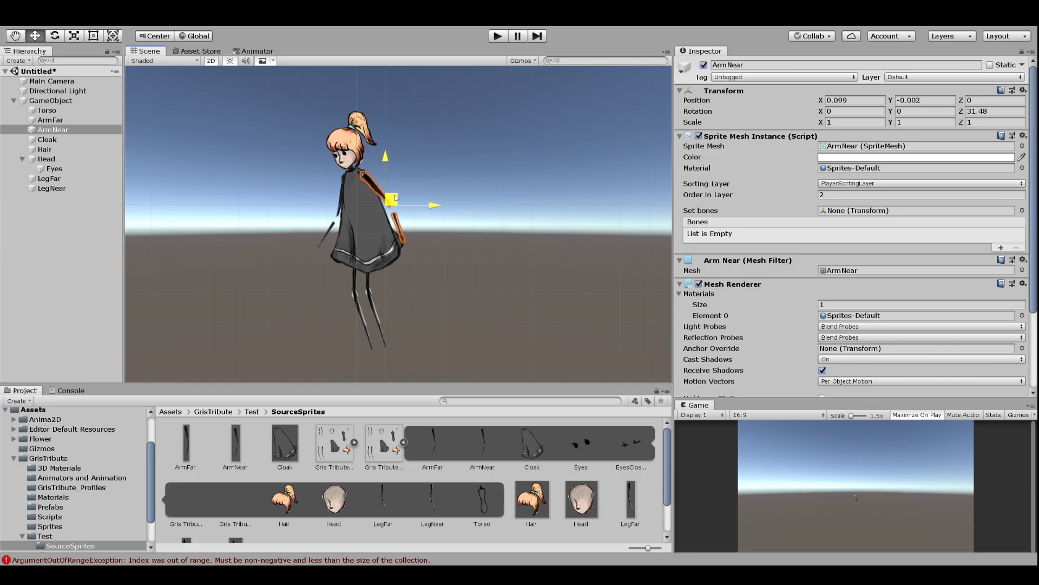
pyautogui.click(462, 302)
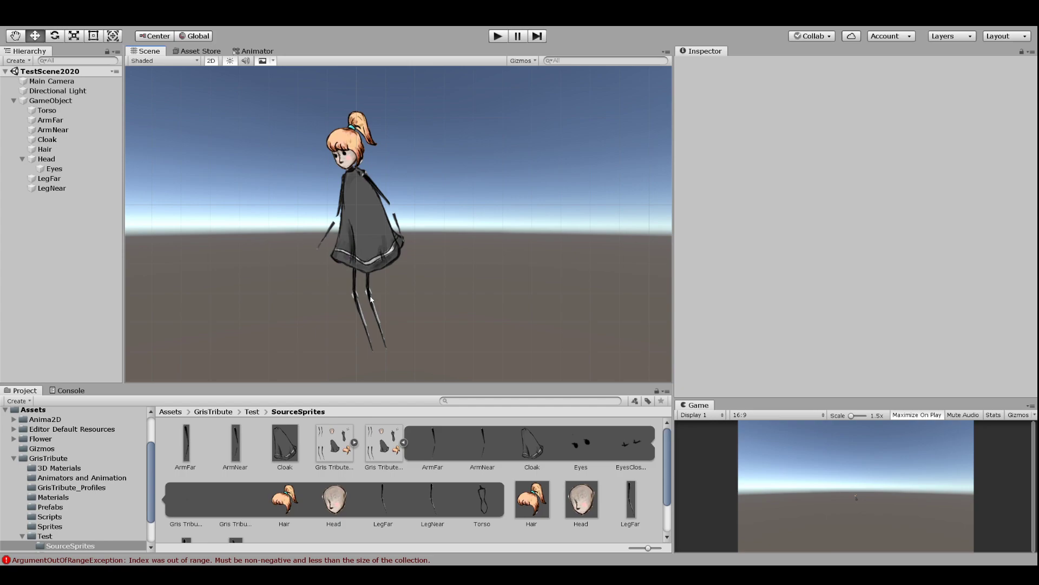
pyautogui.click(52, 100)
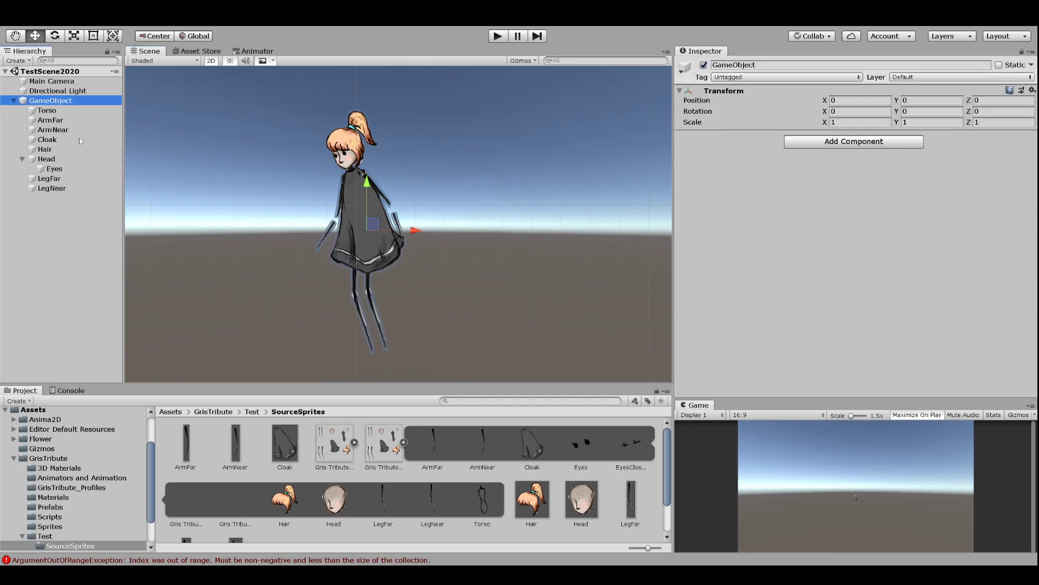
pyautogui.hotkey('alt', 'shift', 'n')
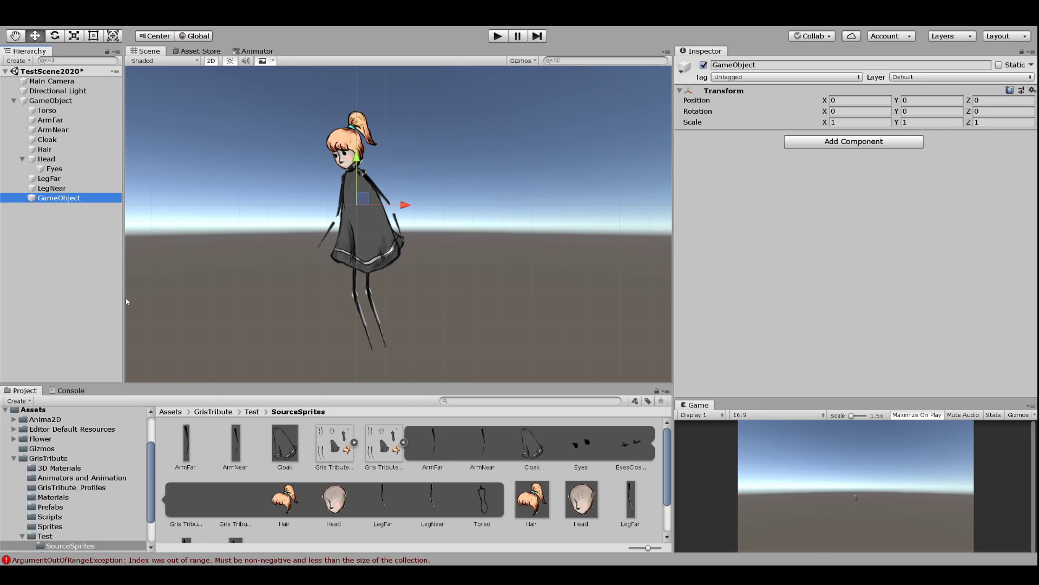
pyautogui.click(50, 179)
pyautogui.click(60, 202)
pyautogui.press('Delete')
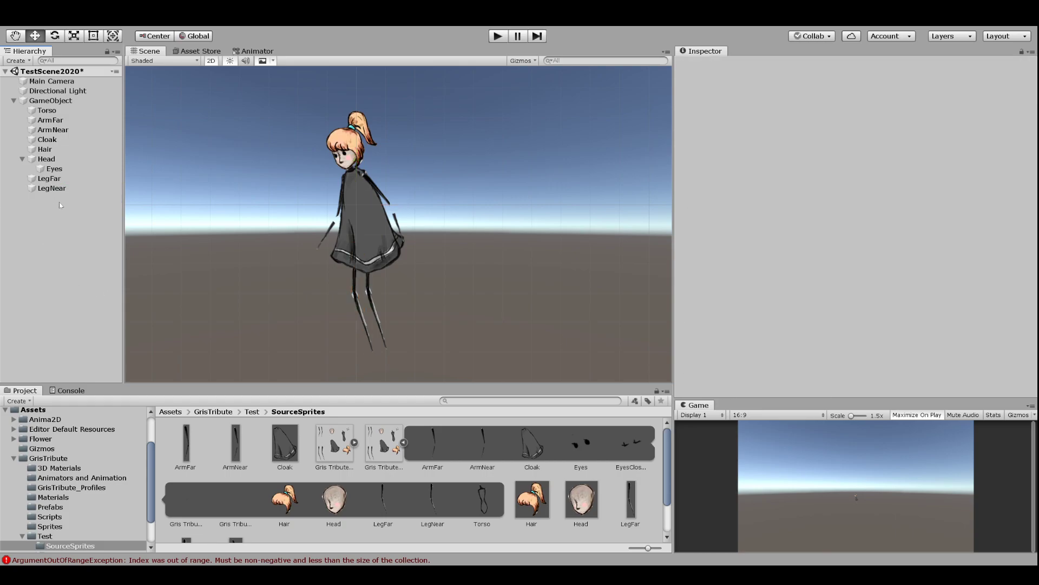
# Rename the parent GameObject that holds all the body parts to Player
pyautogui.click(82, 121)
pyautogui.click(63, 102)
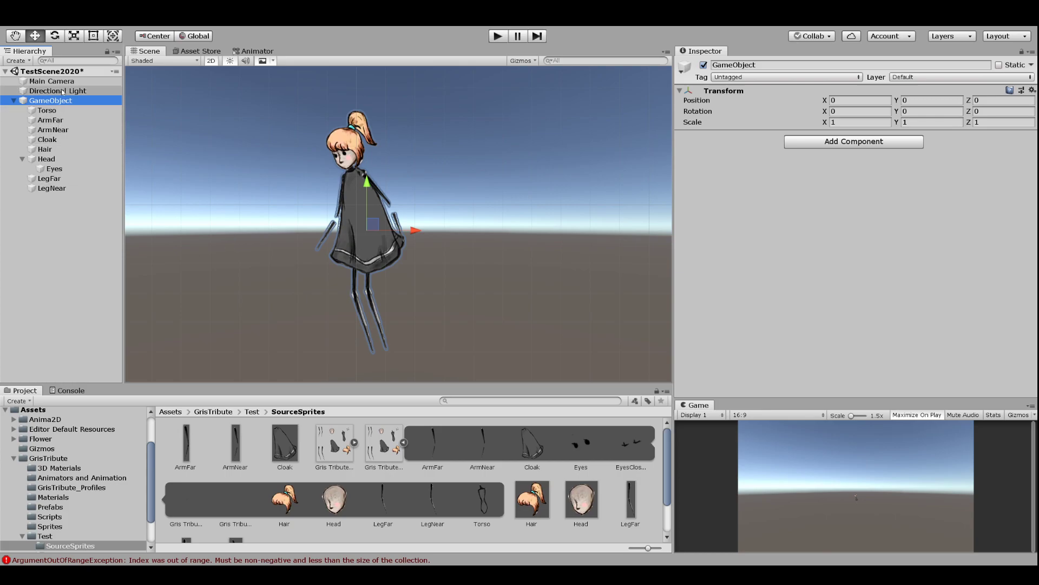
pyautogui.click(769, 65)
pyautogui.hotkey('ctrl', 'a')
pyautogui.write('Player')
pyautogui.press('Return')
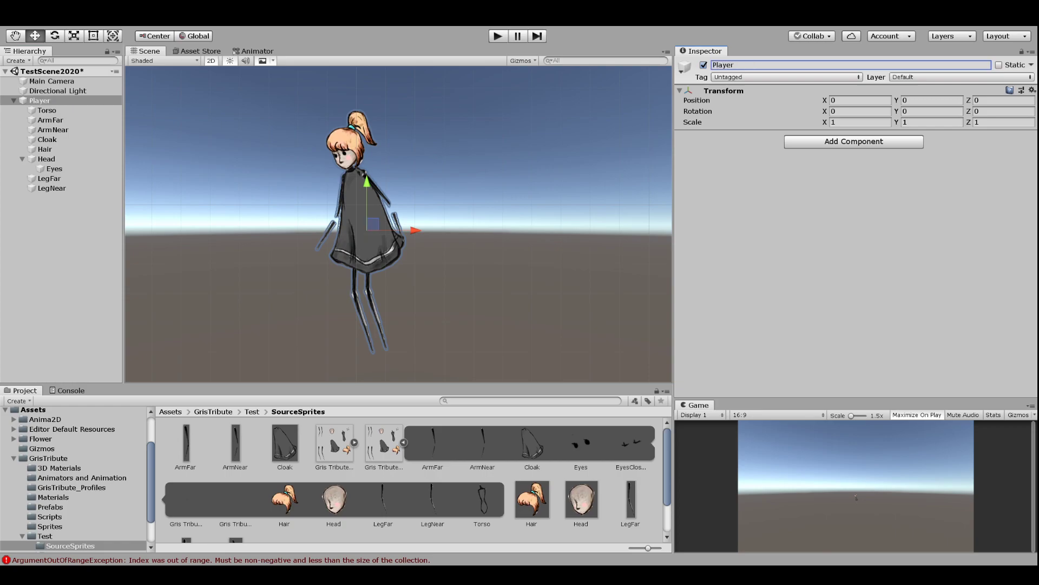
# Create an empty child object under Player and name it Bones
pyautogui.click(50, 104)
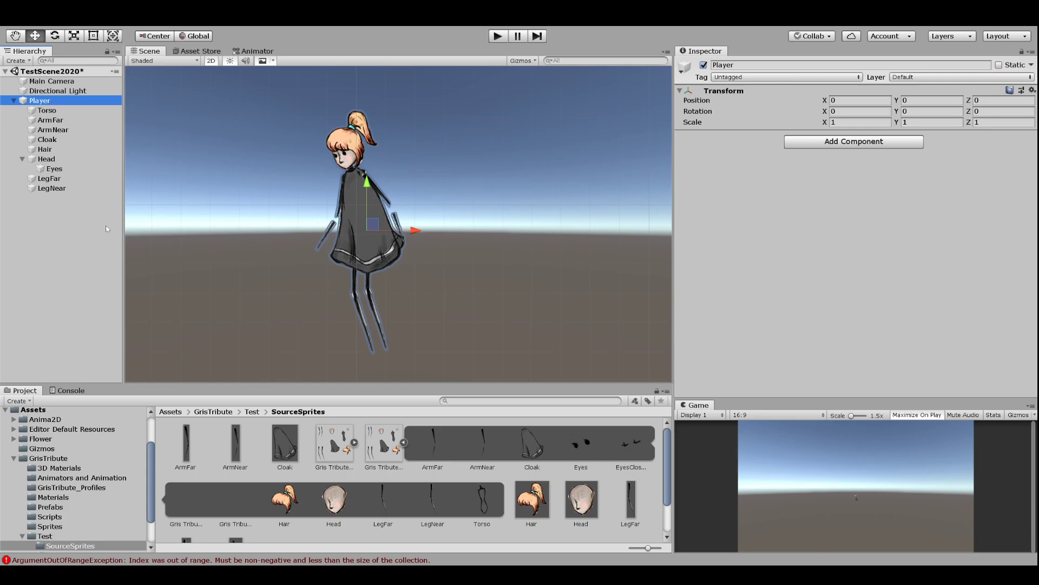
pyautogui.hotkey('alt', 'shift', 'n')
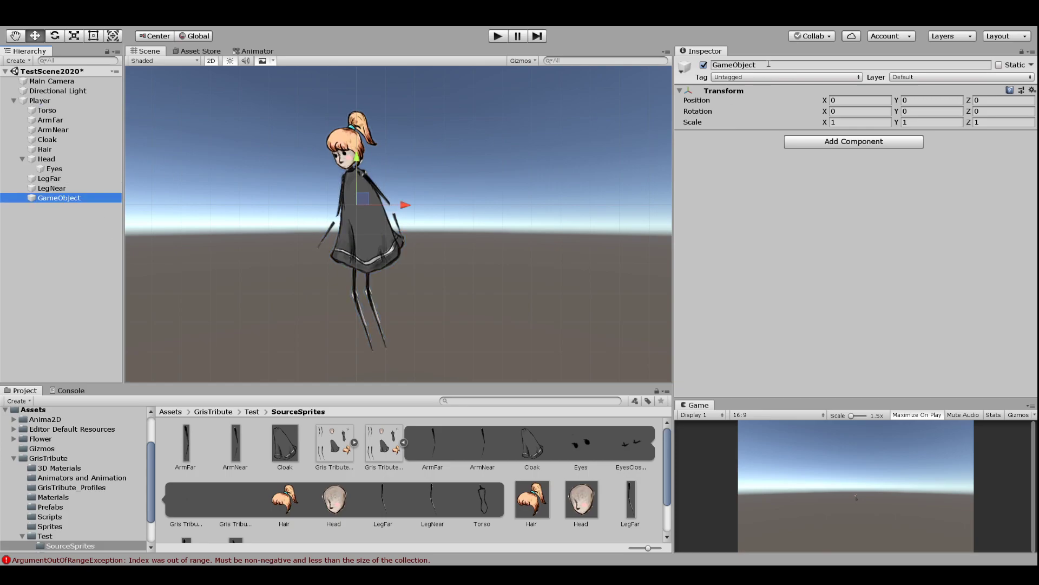
pyautogui.click(769, 64)
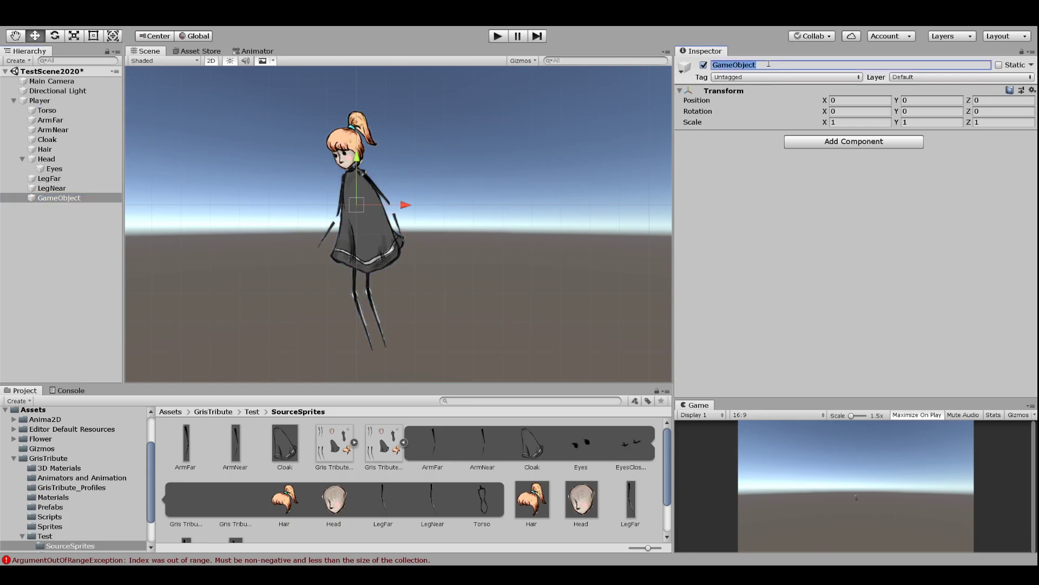
pyautogui.write('Bones')
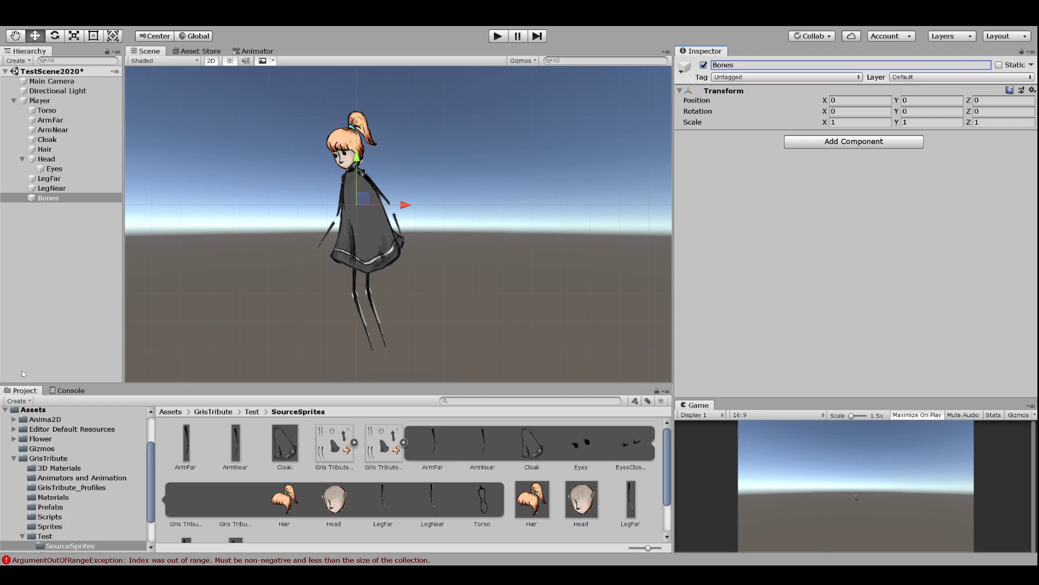
pyautogui.click(47, 199)
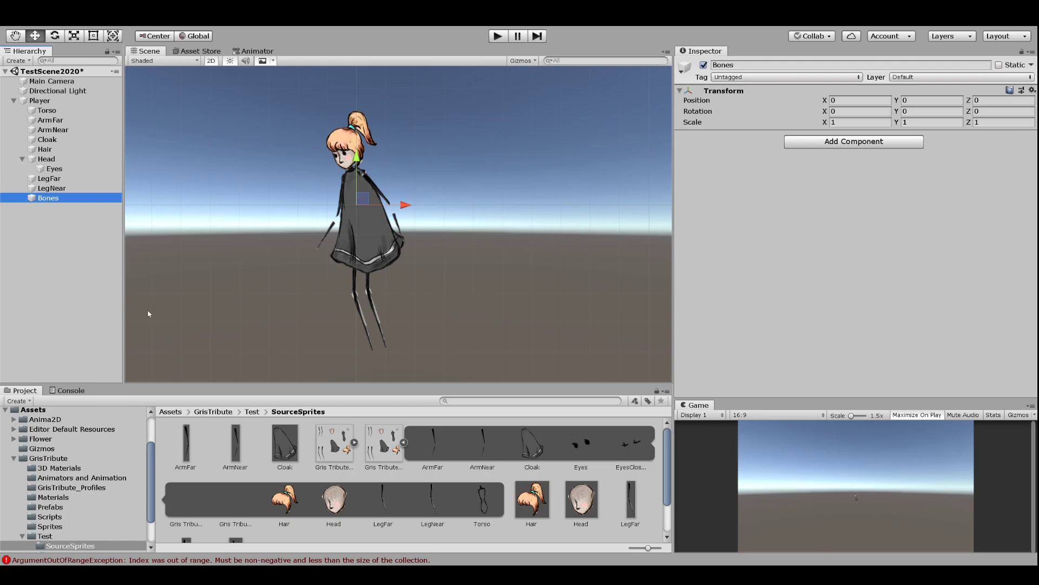
# Create a 2D bone under the Bones object and move its root to the lower torso, about X 0.012, Y -0.097
pyautogui.click(185, 335)
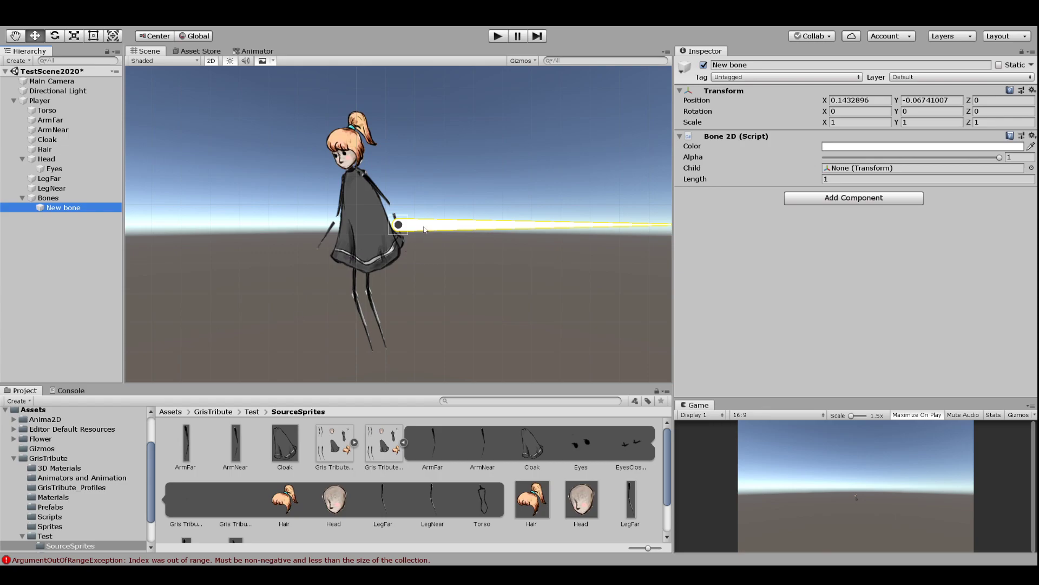
pyautogui.click(399, 231)
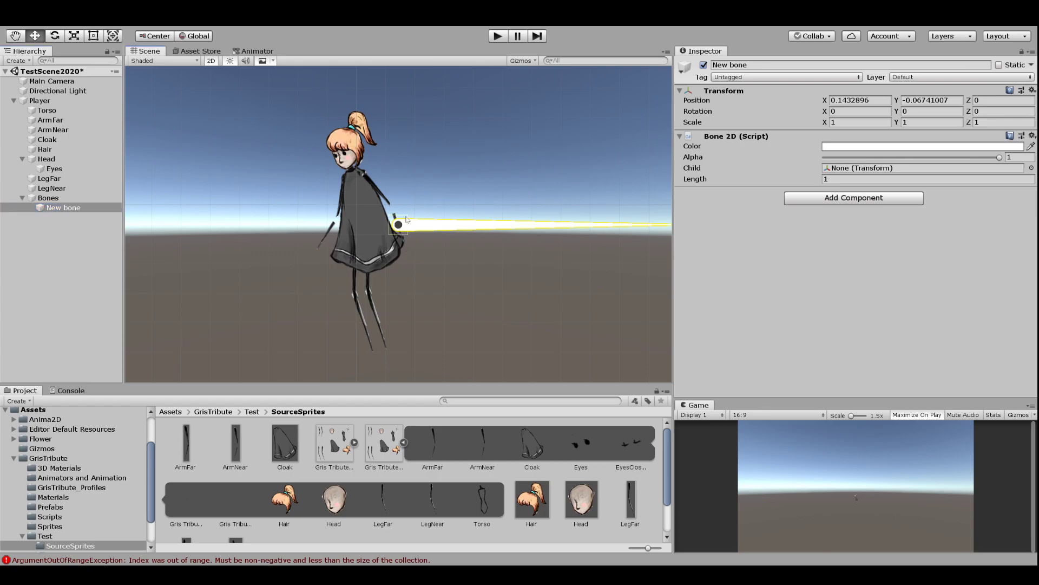
pyautogui.moveTo(410, 228); pyautogui.dragTo(455, 219)
pyautogui.moveTo(415, 226); pyautogui.dragTo(326, 232, button='middle')
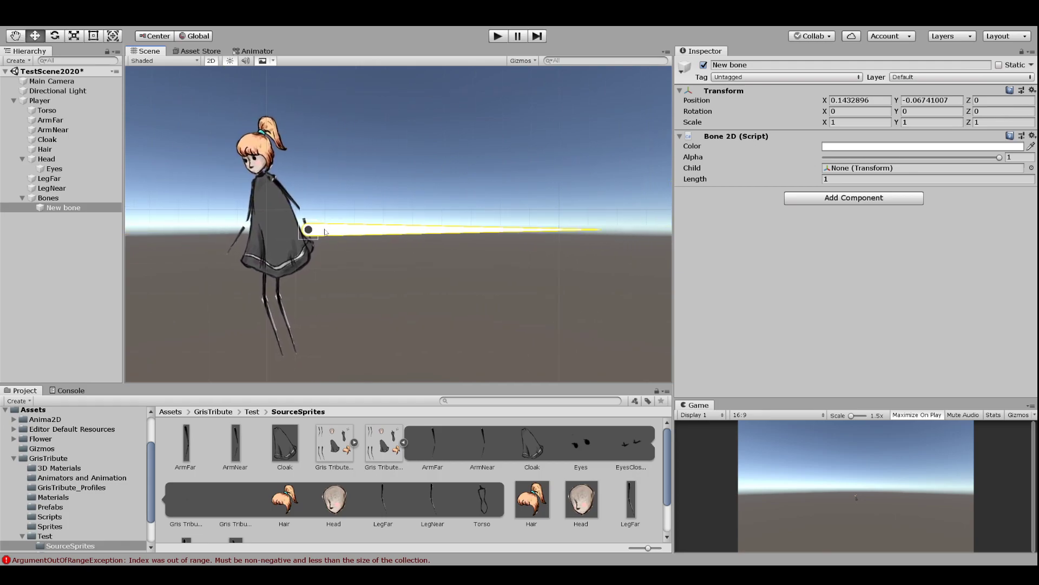
pyautogui.click(343, 165)
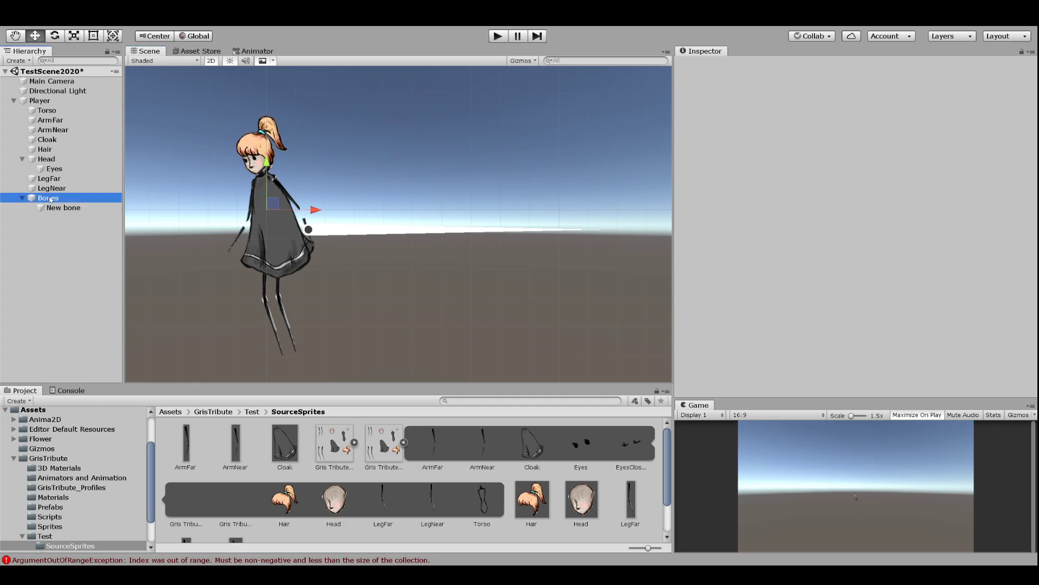
pyautogui.click(50, 199)
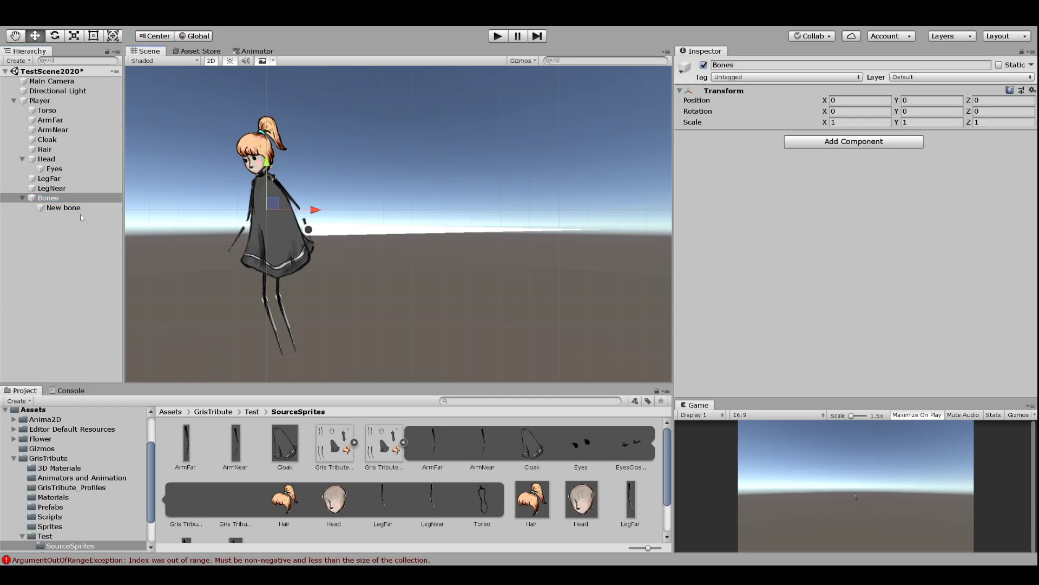
pyautogui.click(65, 208)
pyautogui.moveTo(313, 234); pyautogui.dragTo(275, 248)
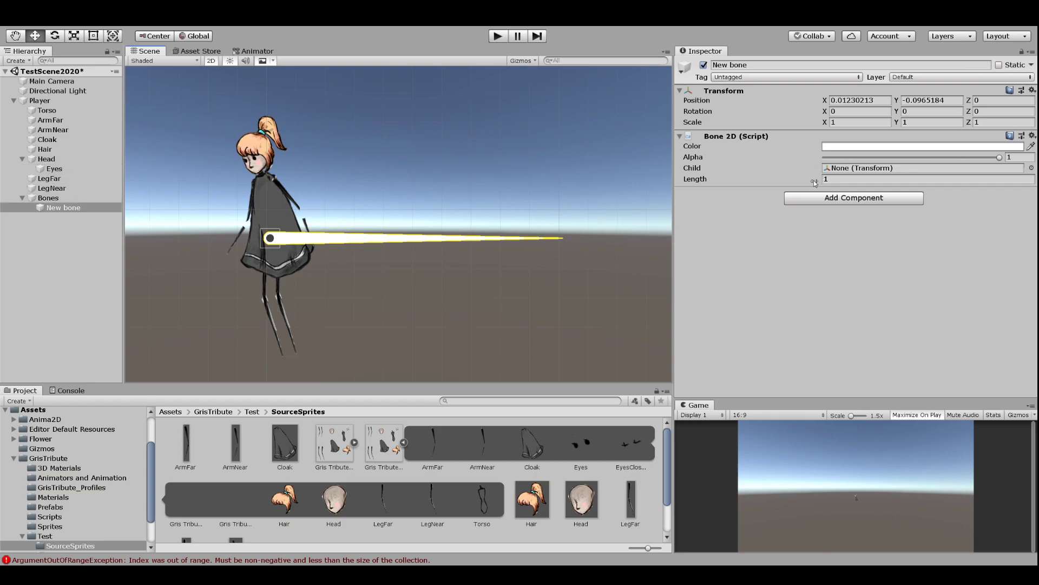
# Shorten the new bone to length 0.13 and rotate it to about 96.1° around Z so it points up the torso
pyautogui.moveTo(815, 181); pyautogui.dragTo(795, 181)
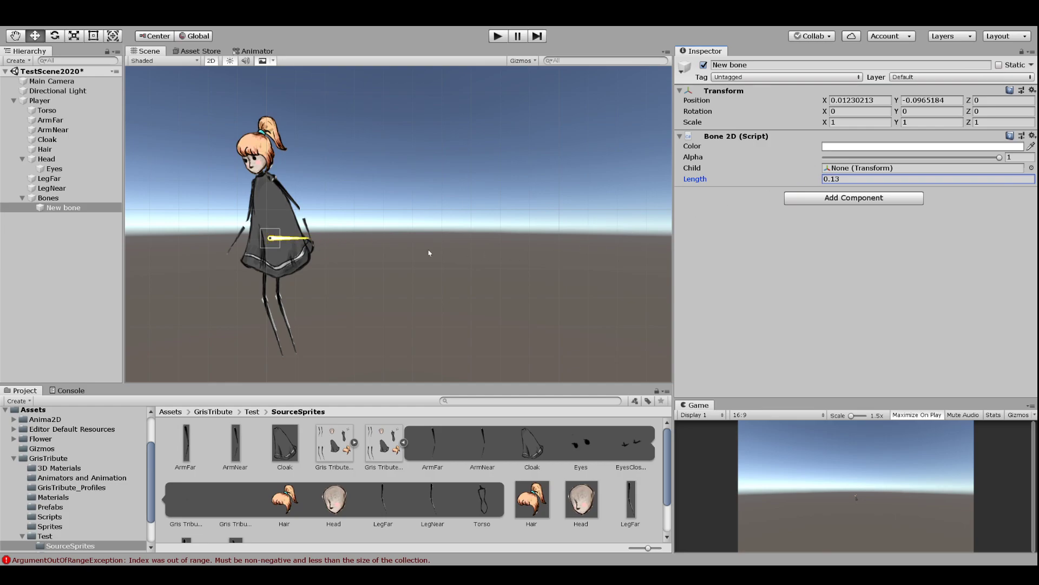
pyautogui.press('e')
pyautogui.moveTo(310, 215); pyautogui.dragTo(234, 77)
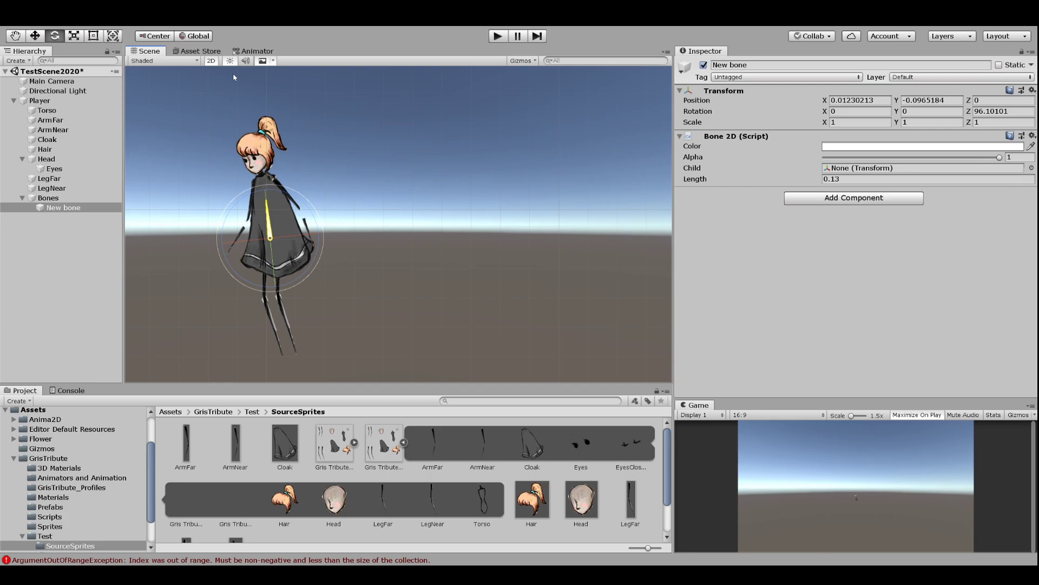
# Frame the Cloak and deactivate it to expose the torso underneath
pyautogui.doubleClick(71, 140)
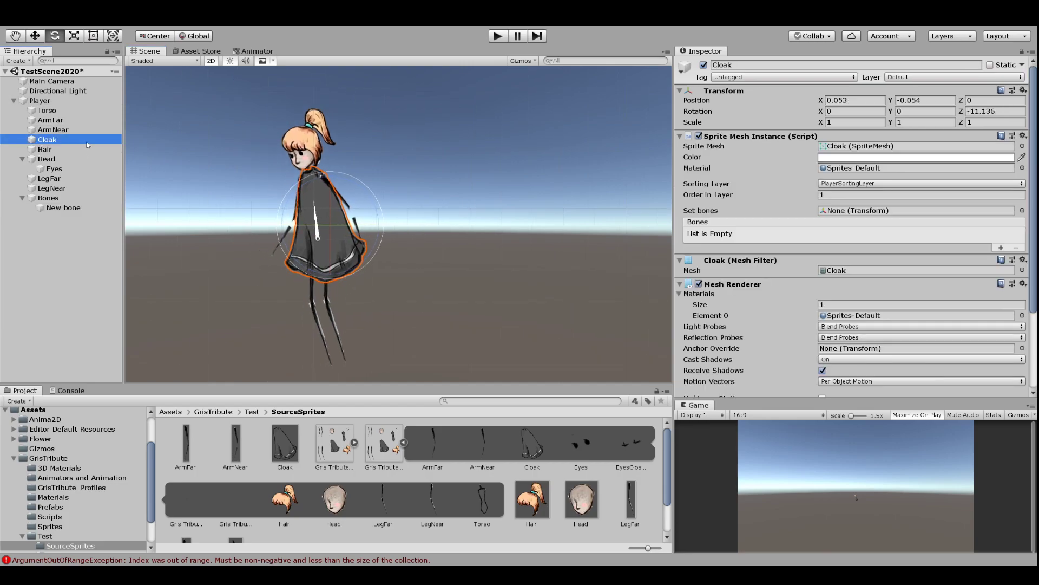
pyautogui.press('w')
pyautogui.moveTo(404, 218); pyautogui.dragTo(502, 191)
pyautogui.hotkey('ctrl', 'z')
pyautogui.hotkey('ctrl', 'z')
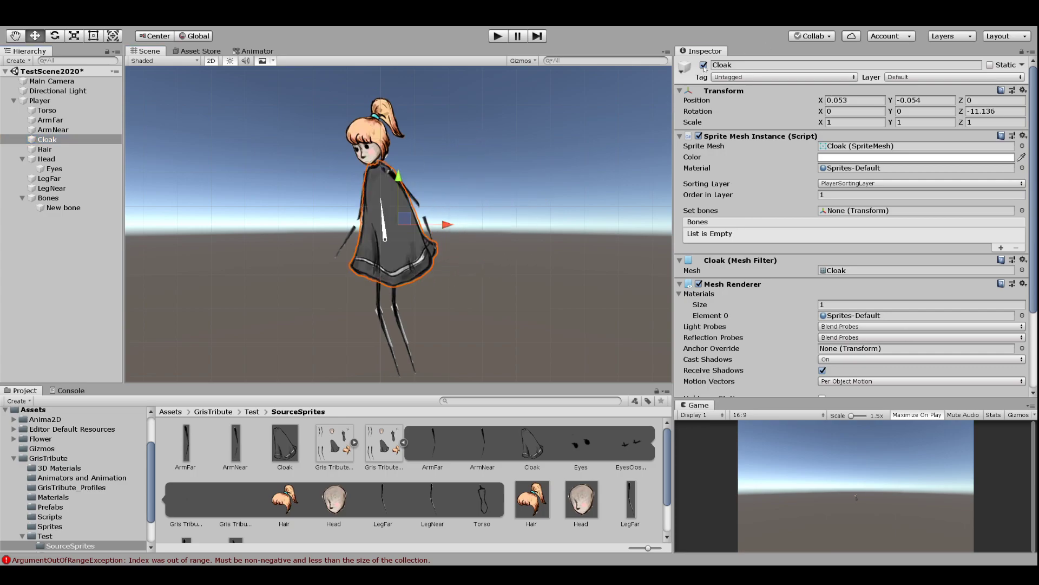
# Move the new bone down to the hips, about X 0.018, Y -0.116, and set its length to 0.12
pyautogui.click(54, 208)
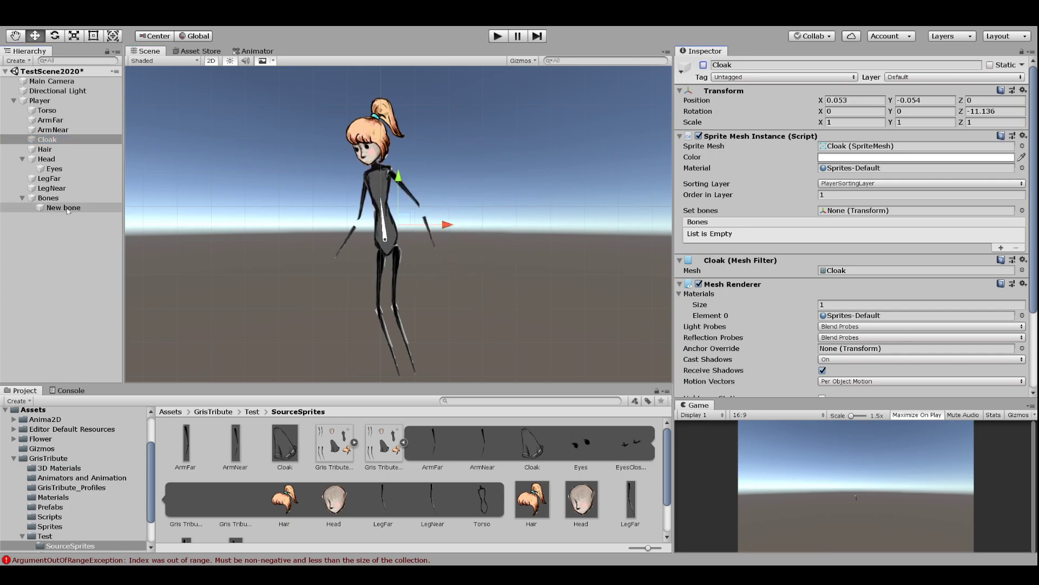
pyautogui.moveTo(398, 236); pyautogui.dragTo(396, 242)
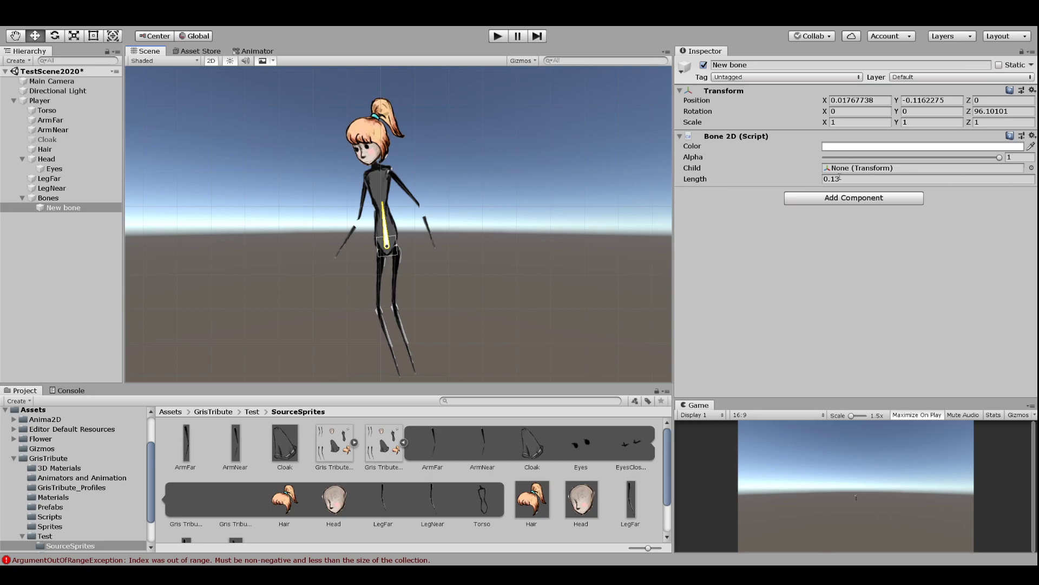
pyautogui.click(817, 183)
pyautogui.moveTo(817, 184); pyautogui.dragTo(814, 180)
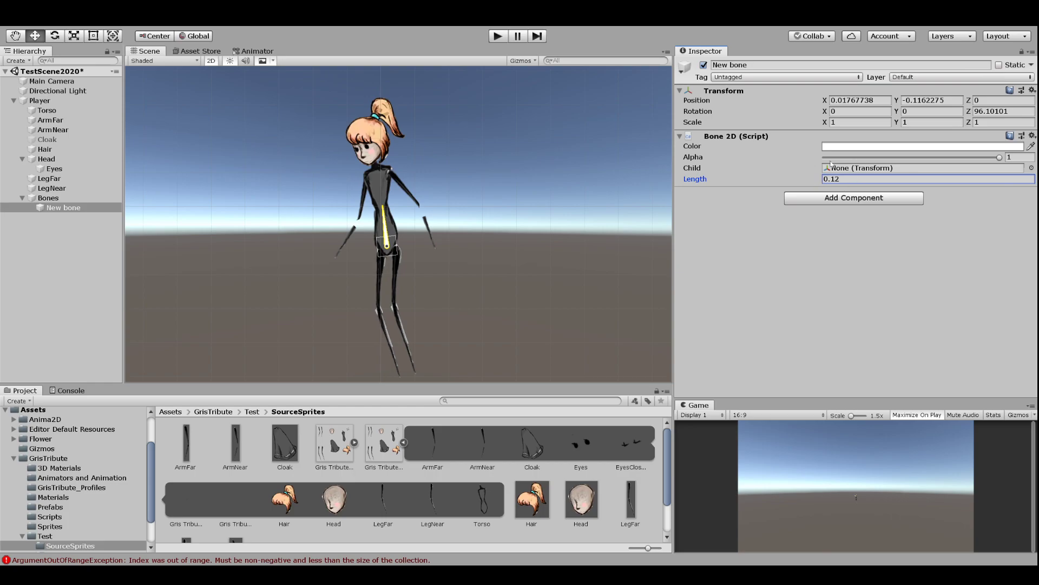
# Rename the hip bone to Pelvis
pyautogui.click(747, 63)
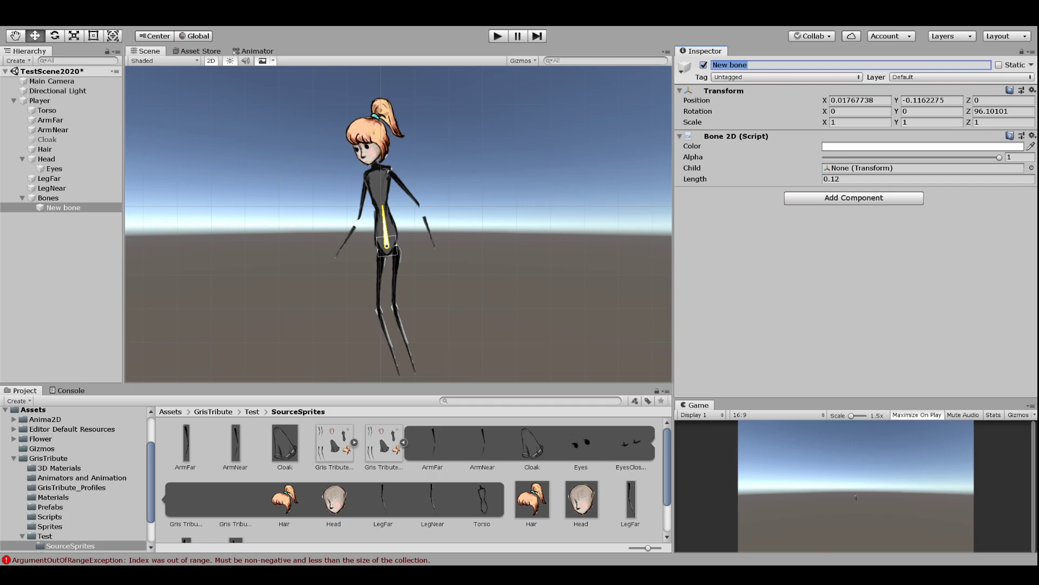
pyautogui.write('Pelvis')
pyautogui.press('Return')
# Add a child bone to Pelvis and set its length to 0.11 so it spans the upper torso
pyautogui.click(55, 209)
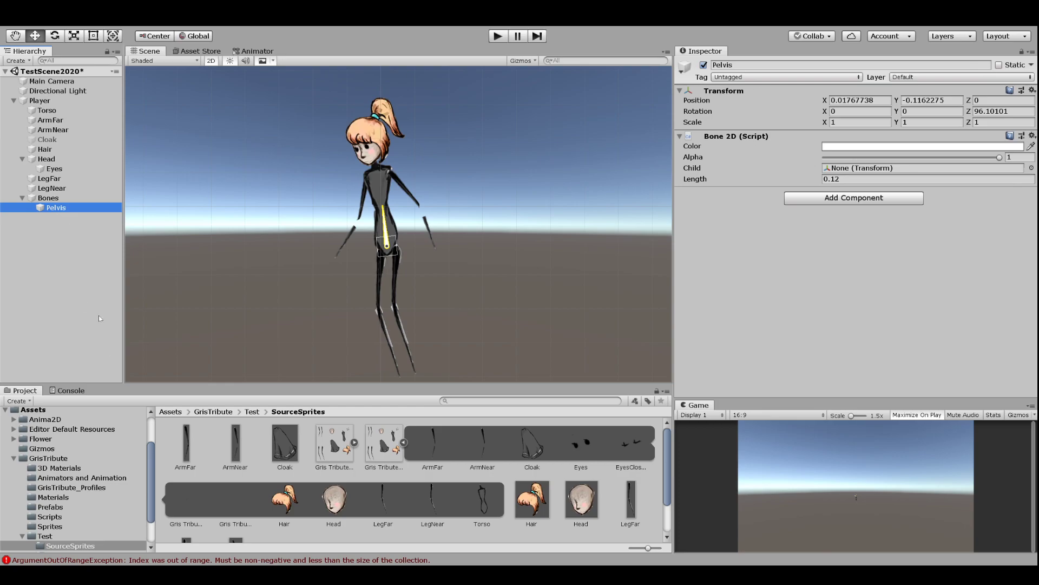
pyautogui.hotkey('alt', 'shift', 'b')
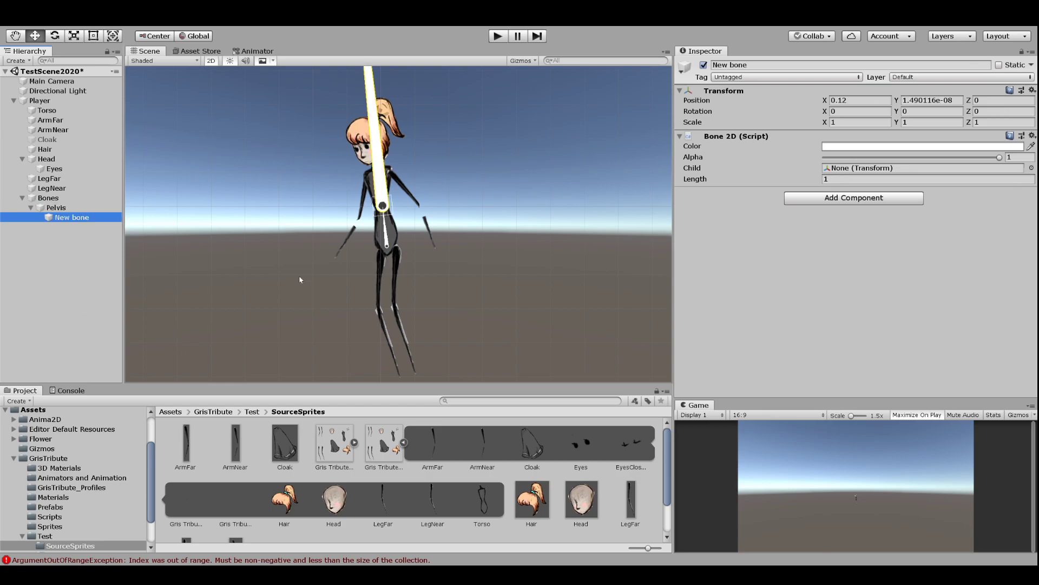
pyautogui.moveTo(816, 182); pyautogui.dragTo(802, 179)
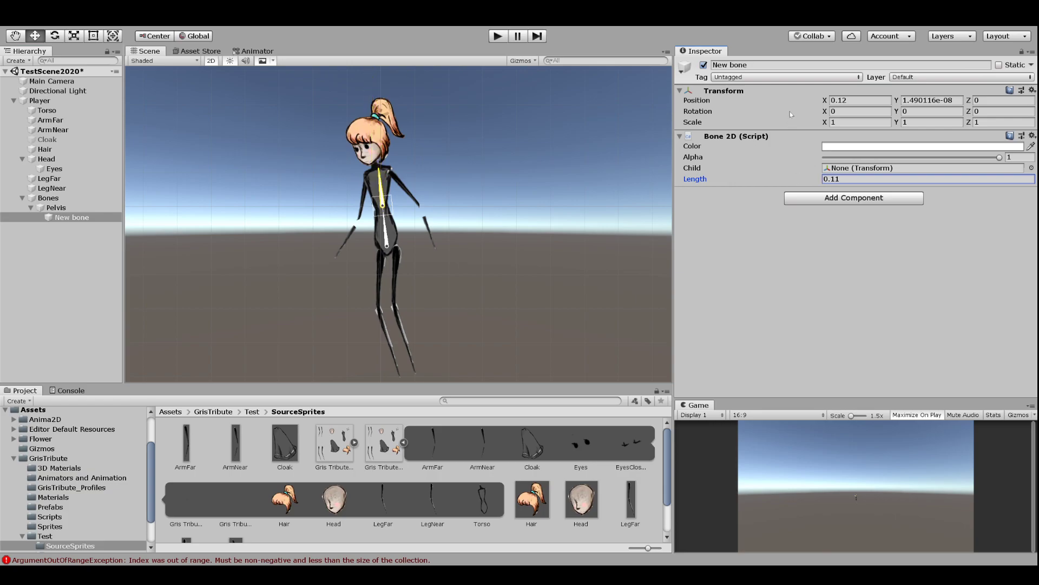
# Rename the upper torso bone to Chest and rotate it to about 5° around Z
pyautogui.click(756, 65)
pyautogui.write('Chest')
pyautogui.press('Return')
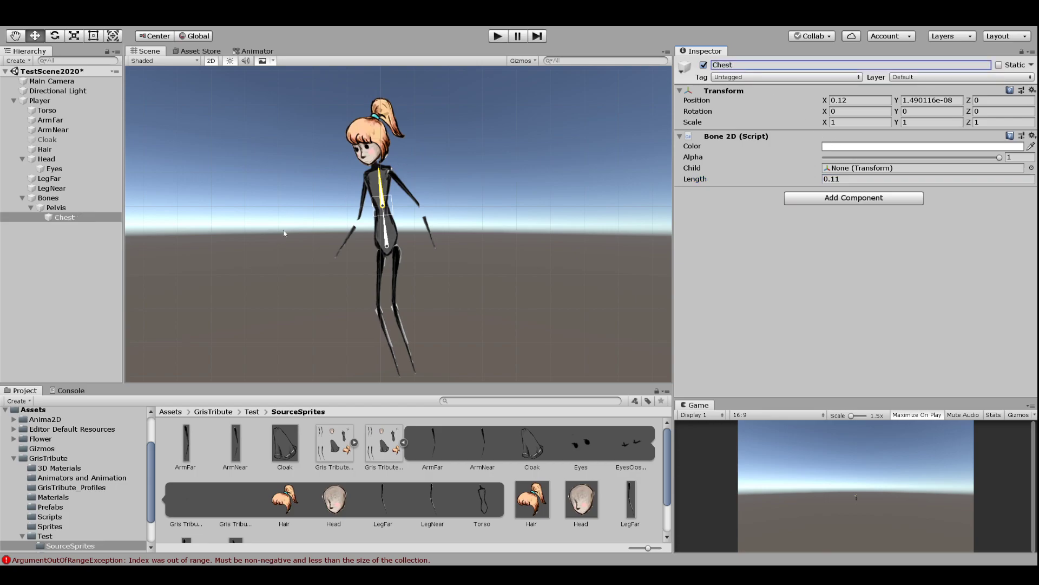
pyautogui.press('e')
pyautogui.moveTo(422, 179); pyautogui.dragTo(421, 169)
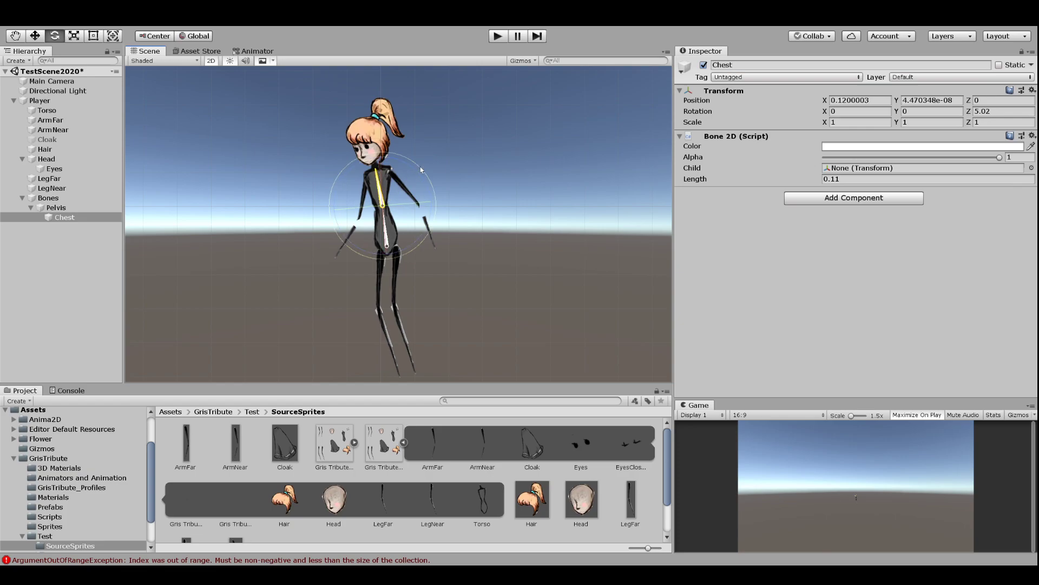
# Add a child bone to Chest, name it Head, and set its length to 0.09
pyautogui.click(62, 218)
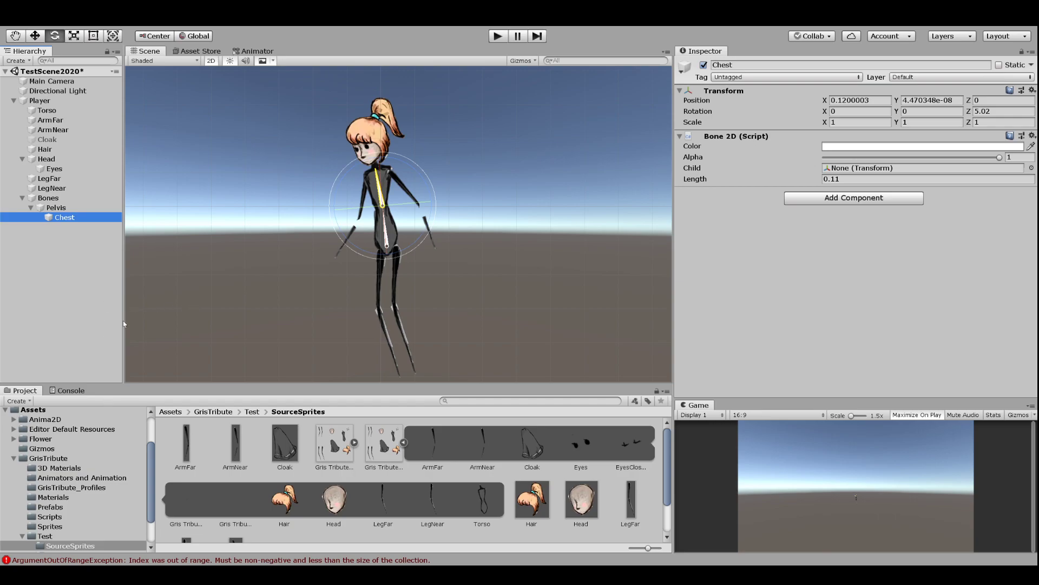
pyautogui.hotkey('alt', 'shift', 'b')
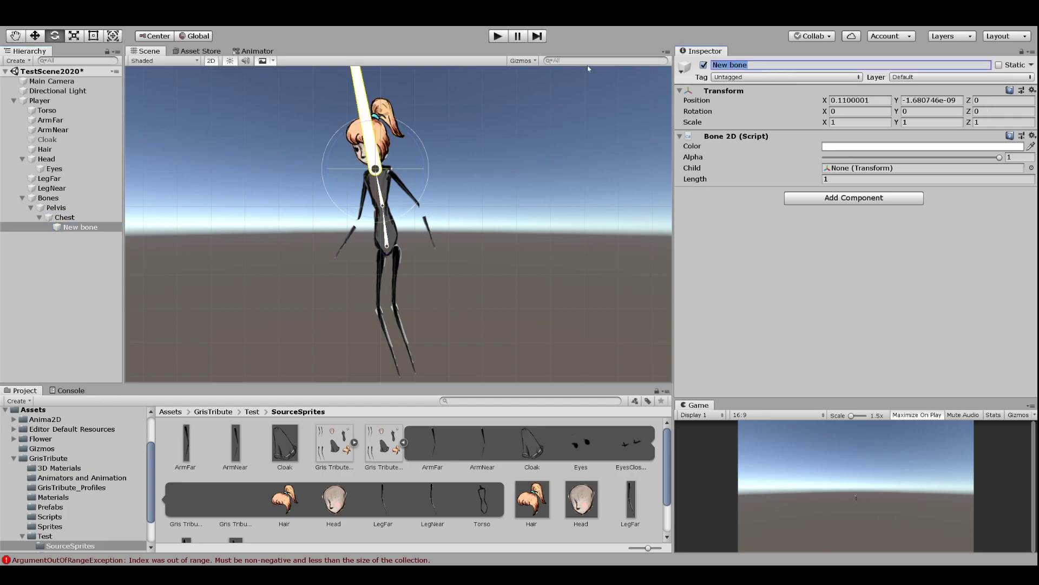
pyautogui.write('Head')
pyautogui.moveTo(815, 179); pyautogui.dragTo(799, 177)
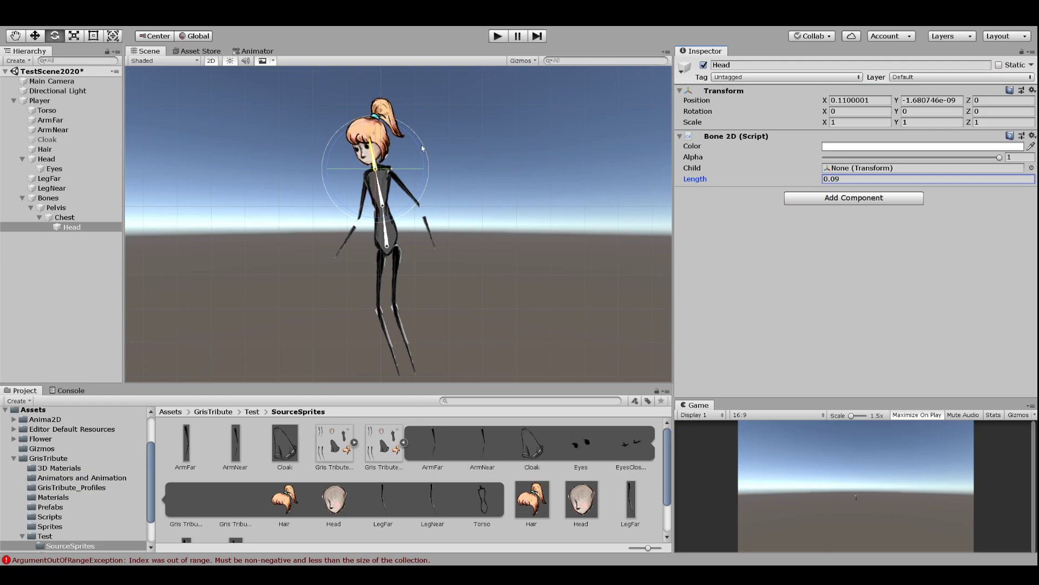
# Rotate the Head bone slightly, to about 1.3° on Z
pyautogui.moveTo(421, 145); pyautogui.dragTo(420, 144)
pyautogui.scroll(5, 404, 146)
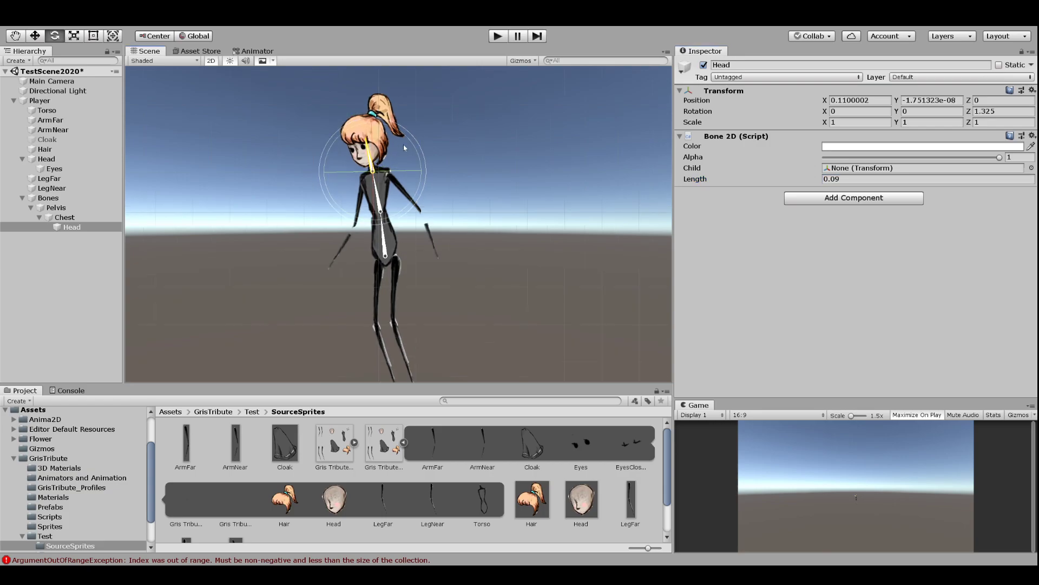
# Add a child bone under the Head bone
pyautogui.click(71, 230)
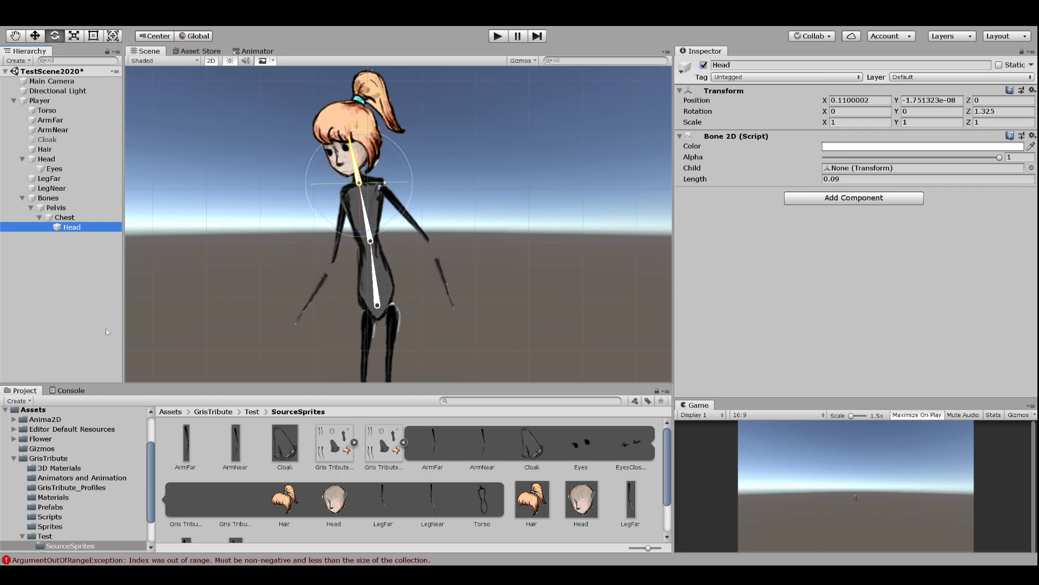
pyautogui.hotkey('alt', 'shift', 'b')
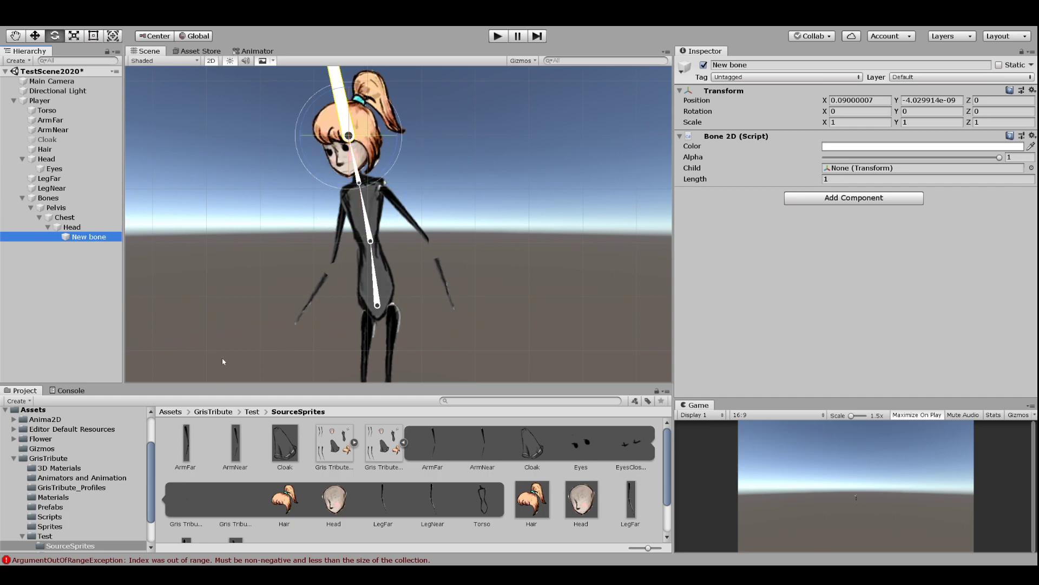
# Dock the Inspector alongside the Game view so both share one full-height area
pyautogui.moveTo(705, 51); pyautogui.dragTo(475, 28)
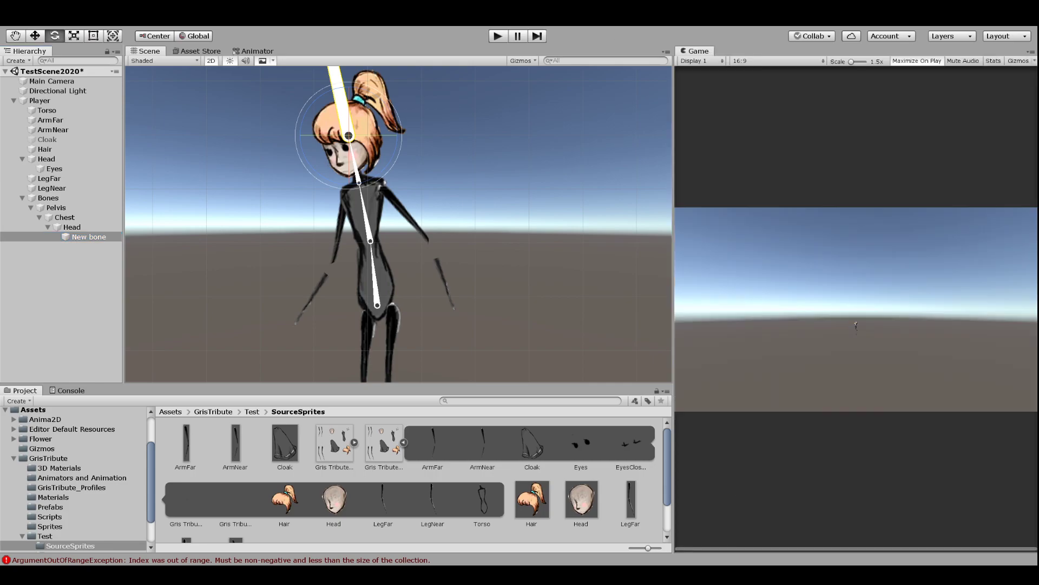
pyautogui.moveTo(677, 41); pyautogui.dragTo(727, 53)
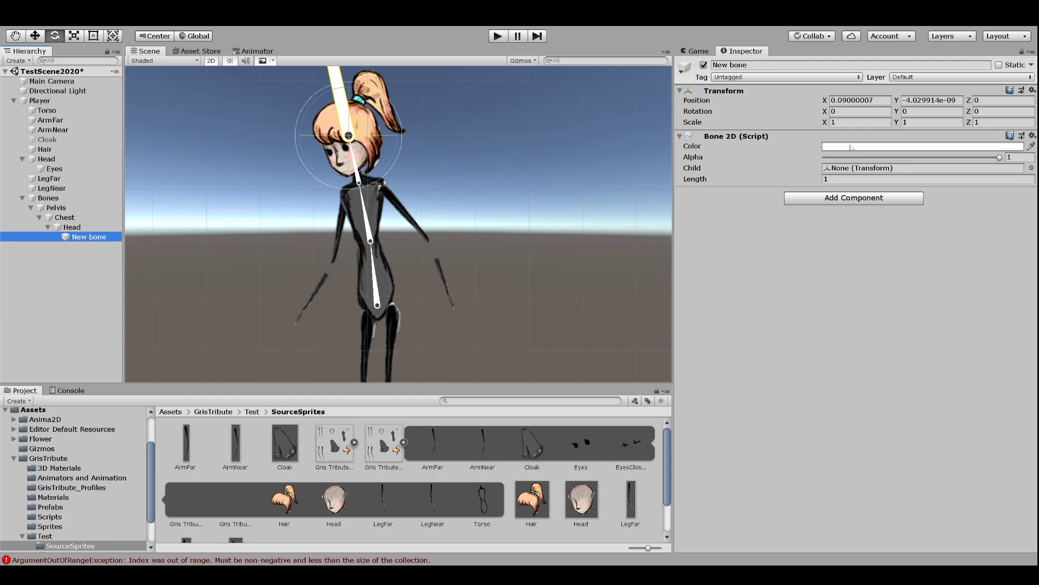
# Rename the new bone under Head as Ponytail
pyautogui.click(767, 65)
pyautogui.write('Ponytailw')
pyautogui.press('BackSpace')
pyautogui.press('Return')
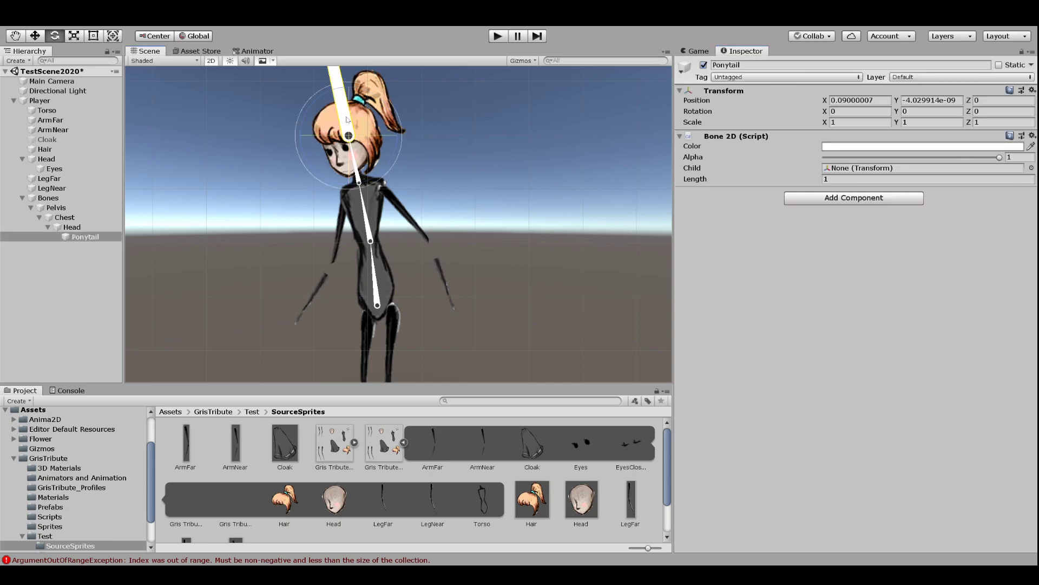
# Try moving the Ponytail bone away from the head, undo it, and delete the bone
pyautogui.press('w')
pyautogui.moveTo(352, 130); pyautogui.dragTo(487, 111)
pyautogui.hotkey('ctrl', 'z')
pyautogui.hotkey('ctrl', 'z')
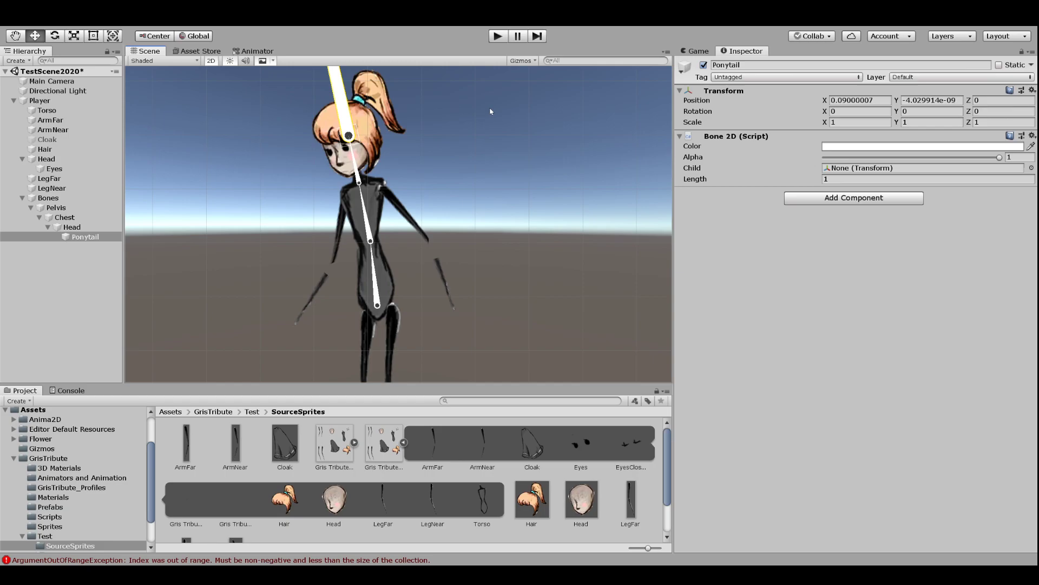
pyautogui.click(95, 239)
pyautogui.press('Delete')
pyautogui.click(67, 227)
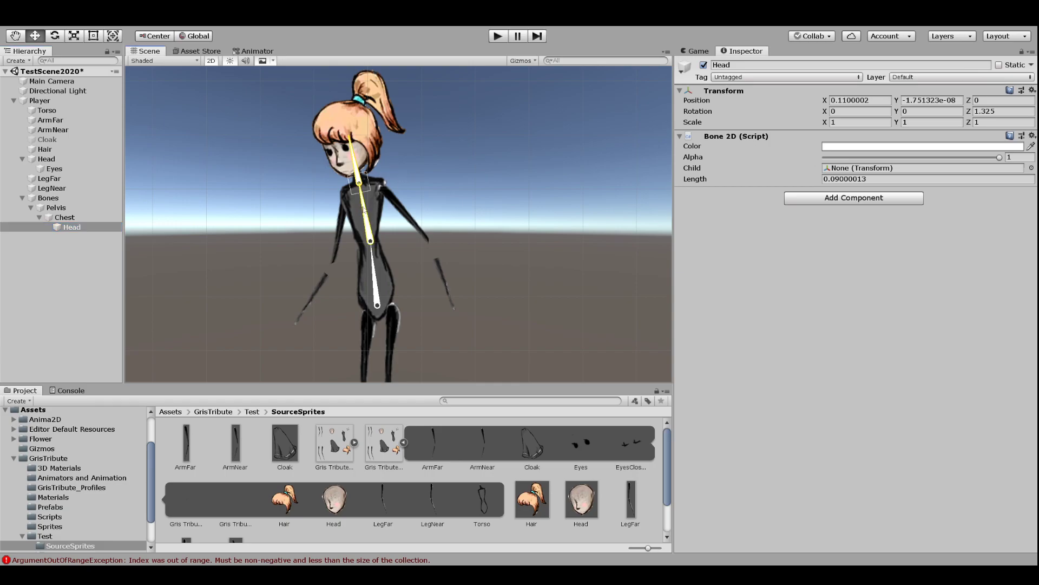
pyautogui.click(364, 209)
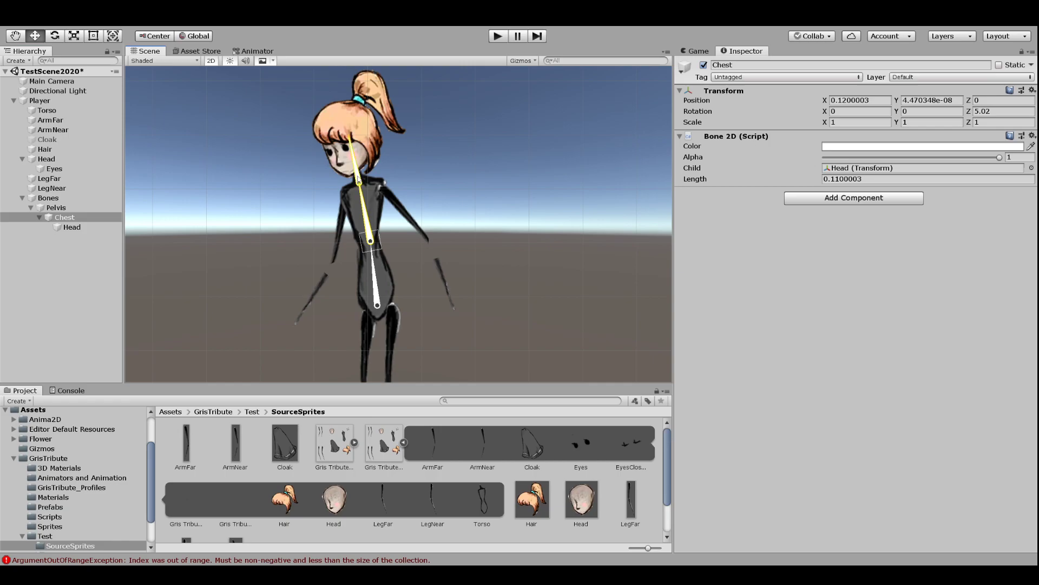
pyautogui.click(358, 179)
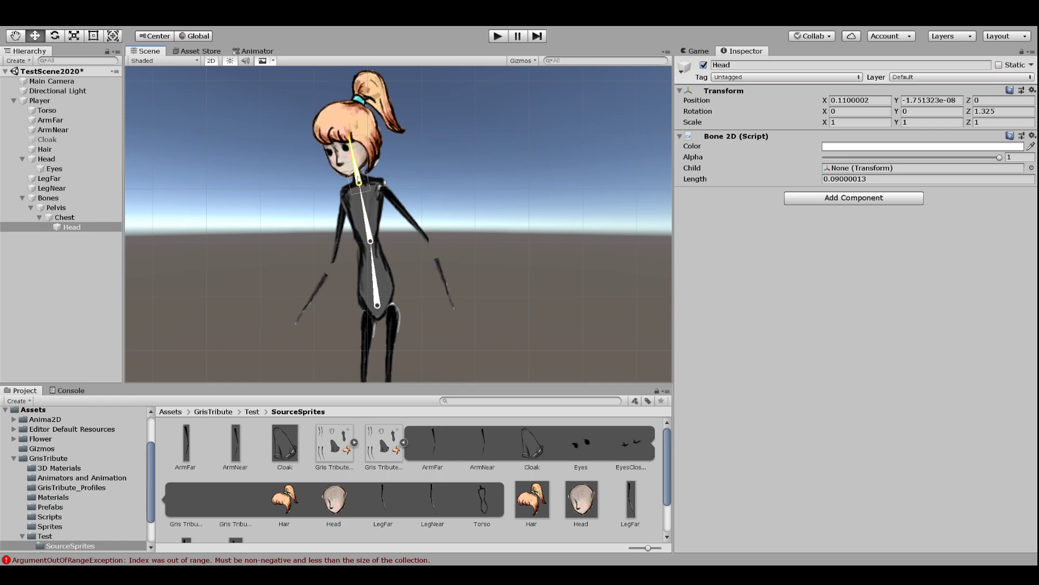
pyautogui.click(87, 229)
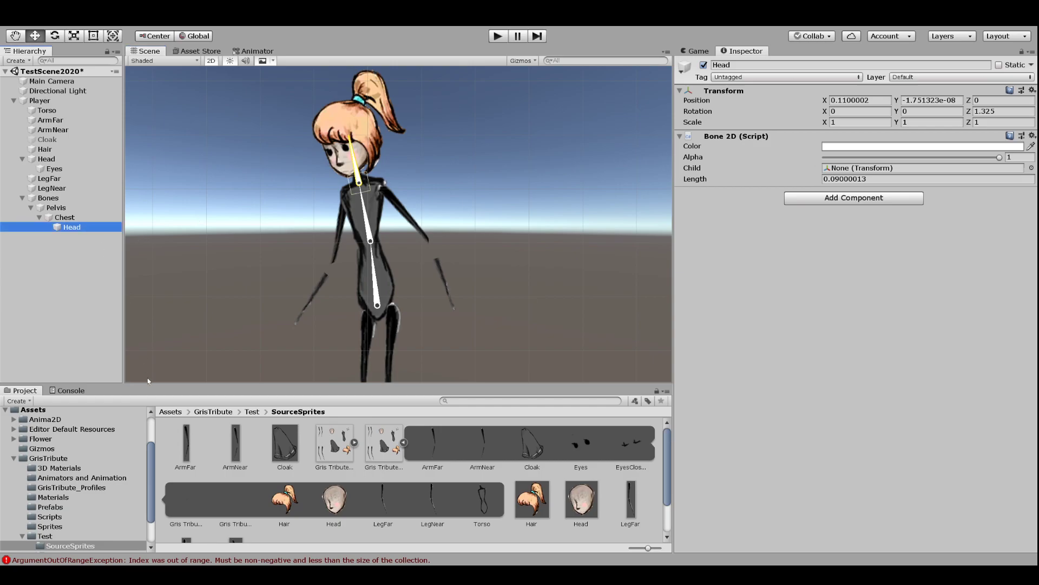
# Add a child bone under Chest, place its base at the near shoulder, and rotate it along the upper arm to about -147° on Z
pyautogui.click(365, 213)
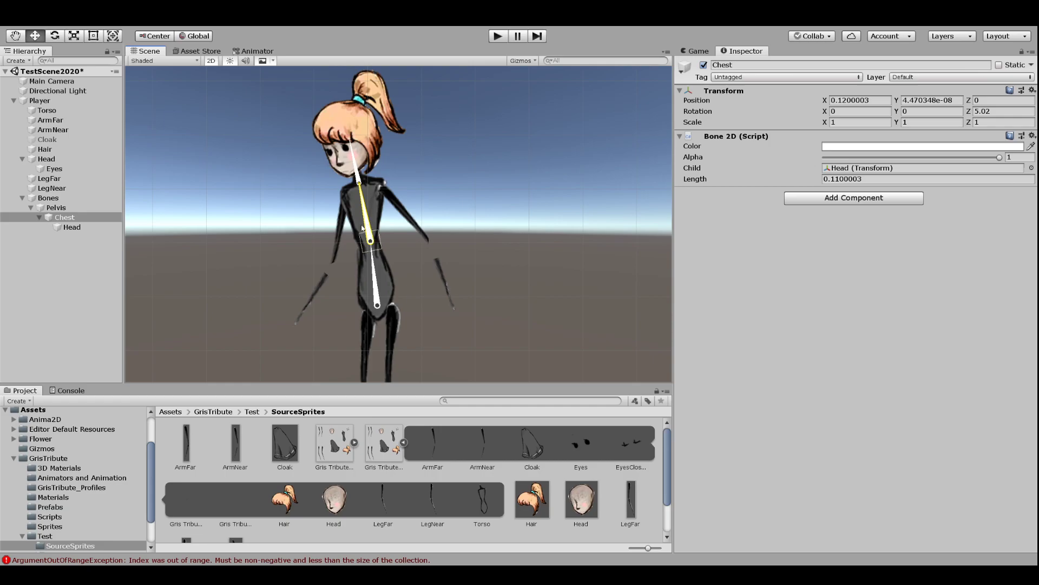
pyautogui.click(74, 216)
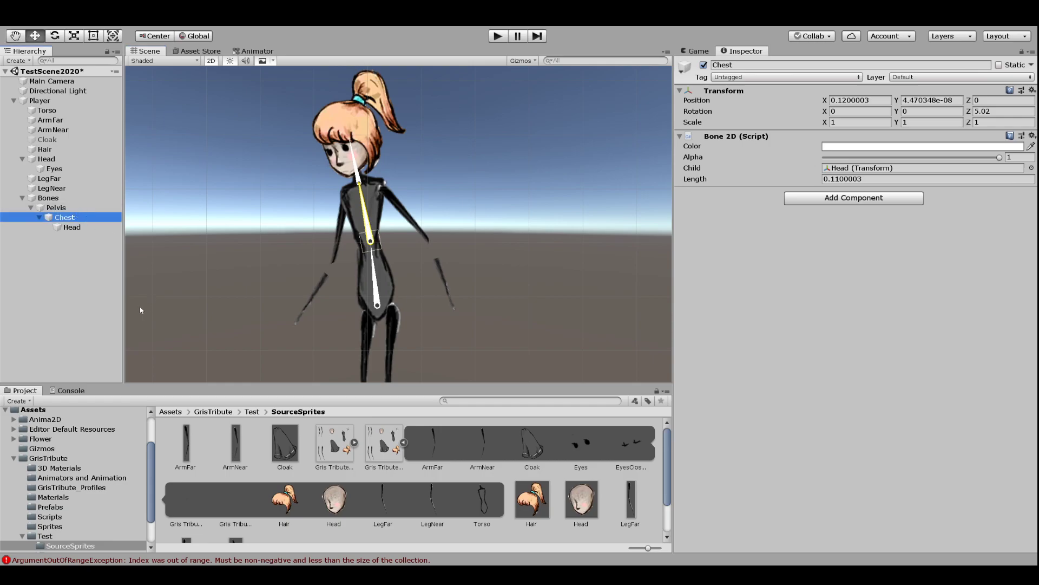
pyautogui.hotkey('alt', 'shift', 'b')
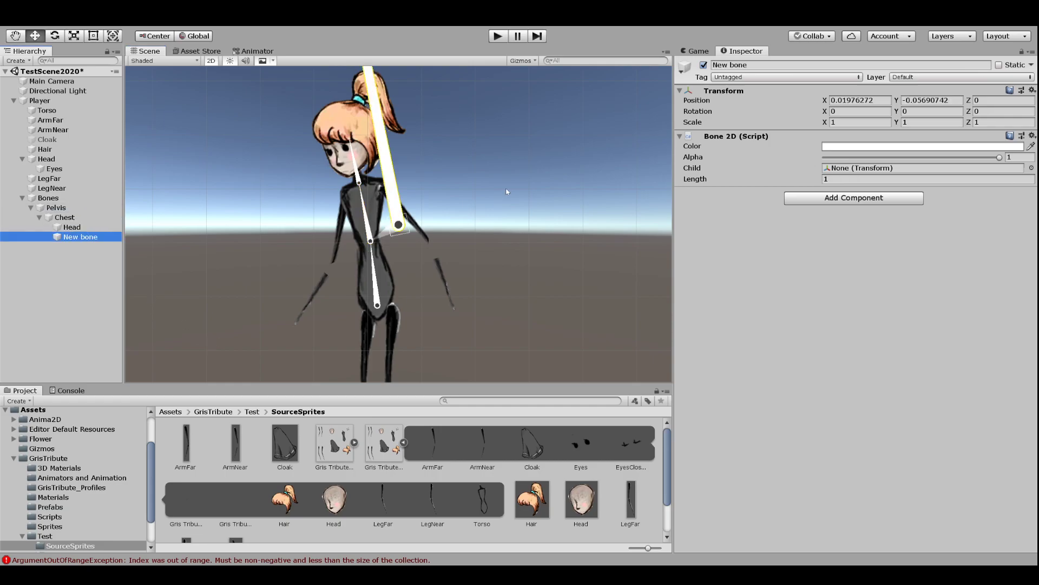
pyautogui.moveTo(391, 202); pyautogui.dragTo(468, 158)
pyautogui.click(398, 218)
pyautogui.moveTo(397, 216); pyautogui.dragTo(579, 346)
pyautogui.press('e')
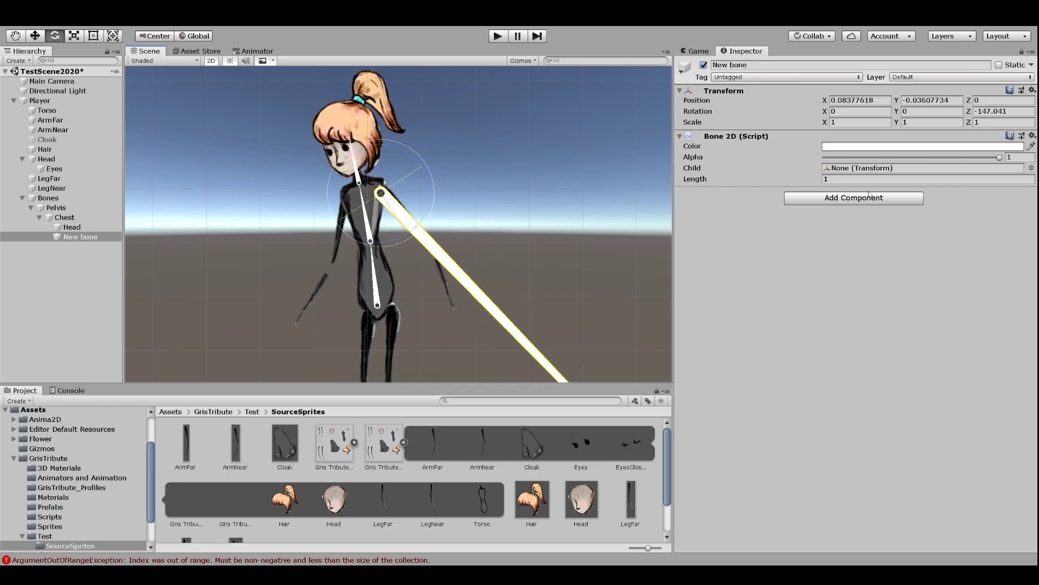
# Set the new shoulder bone's length to 0.13 and name it ArmNearUpper
pyautogui.click(817, 180)
pyautogui.moveTo(817, 180); pyautogui.dragTo(794, 176)
pyautogui.click(759, 65)
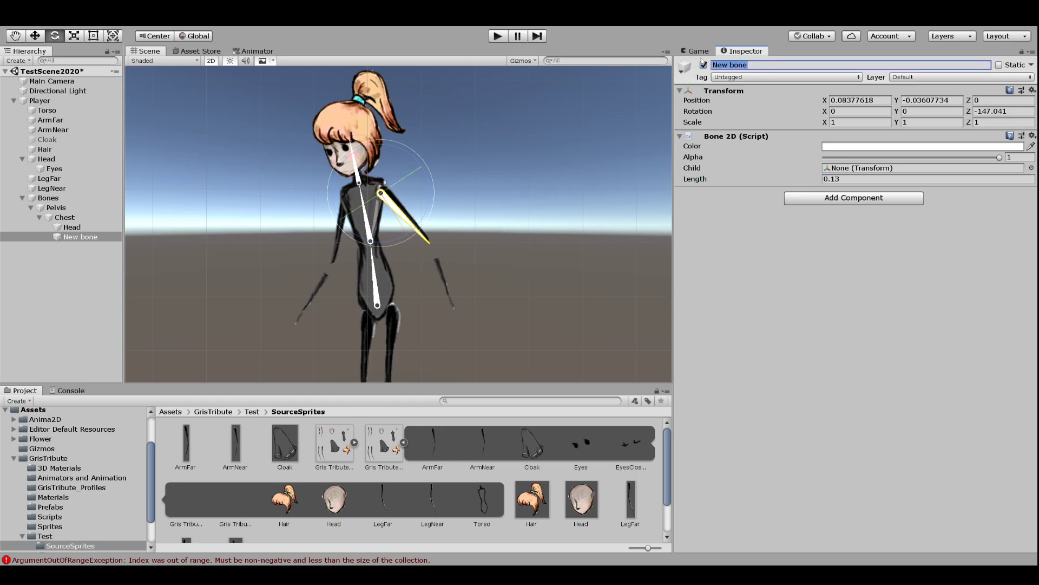
pyautogui.write('ArmNearUpper')
pyautogui.press('Return')
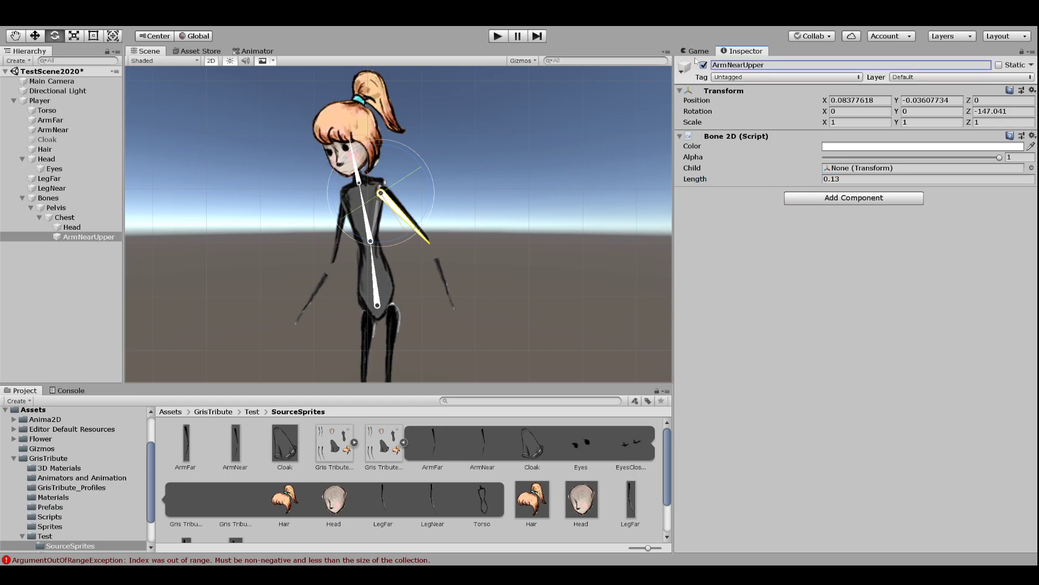
# Add a child bone under ArmNearUpper and name it ArmNearLower
pyautogui.click(77, 239)
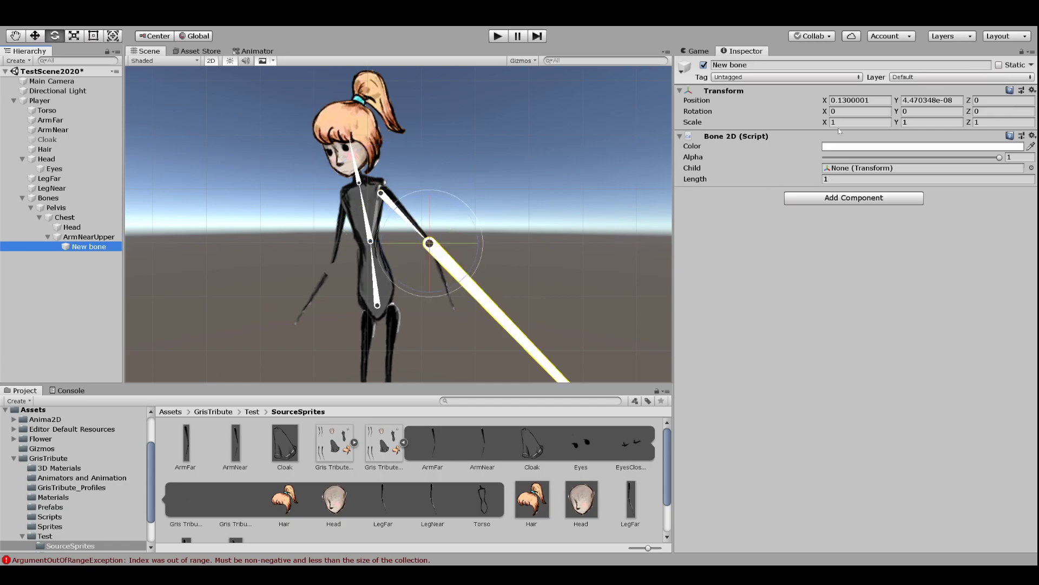
pyautogui.click(759, 66)
pyautogui.write('ArmNearUpper')
pyautogui.press('Return')
pyautogui.moveTo(742, 65); pyautogui.dragTo(766, 64)
pyautogui.write('Lowe')
pyautogui.write('r')
pyautogui.press('Return')
# Set ArmNearLower's length to 0.14 and rotate it along the near forearm to about -21.6° on Z
pyautogui.moveTo(815, 179); pyautogui.dragTo(800, 178)
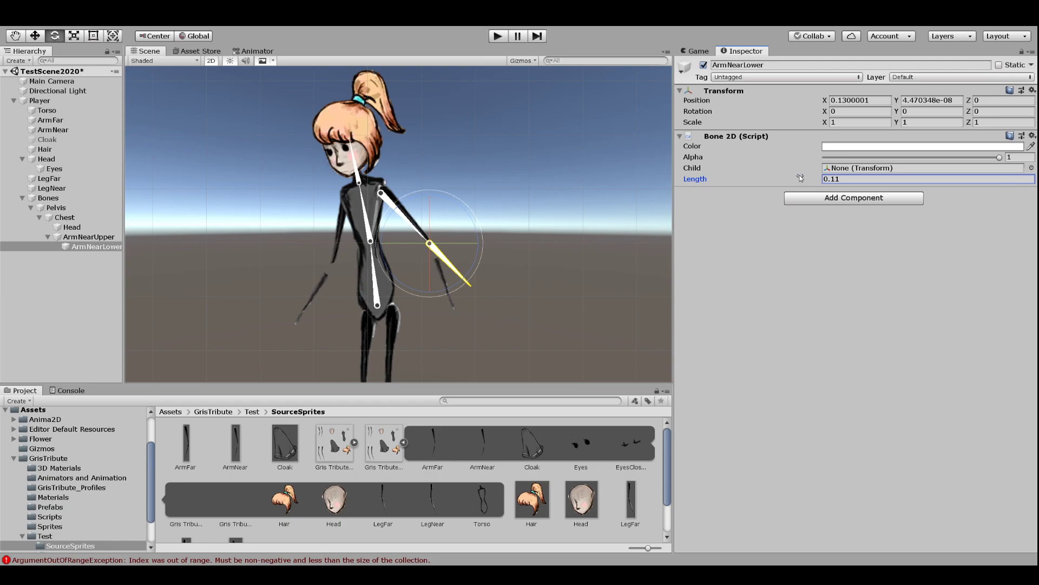
pyautogui.moveTo(800, 178); pyautogui.dragTo(801, 178)
pyautogui.moveTo(467, 217); pyautogui.dragTo(479, 251)
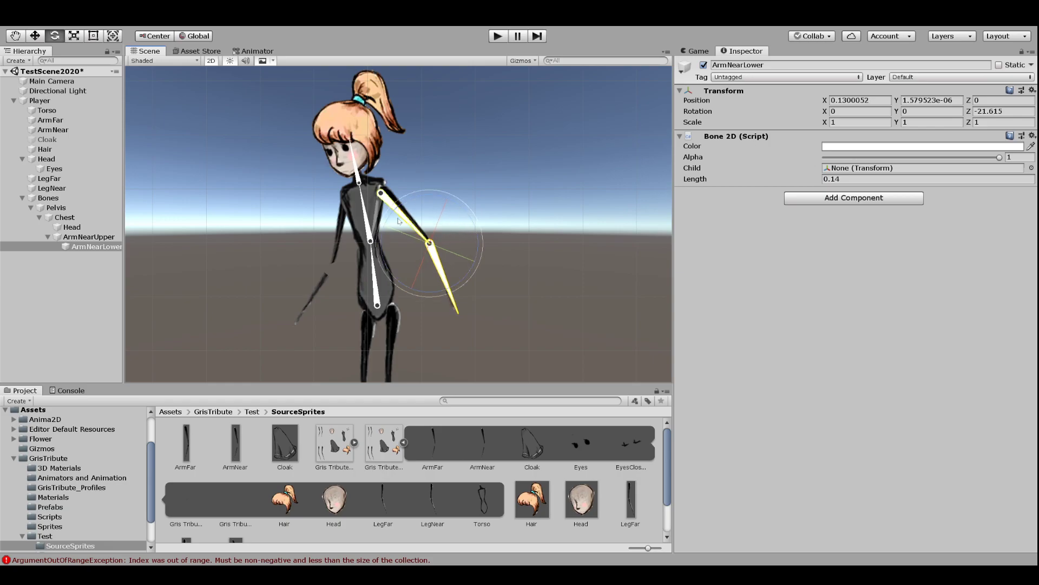
# Move ArmNearUpper up to about X 0.095, Y -0.038 at the near shoulder and rotate it to about -149.2° on Z
pyautogui.click(382, 199)
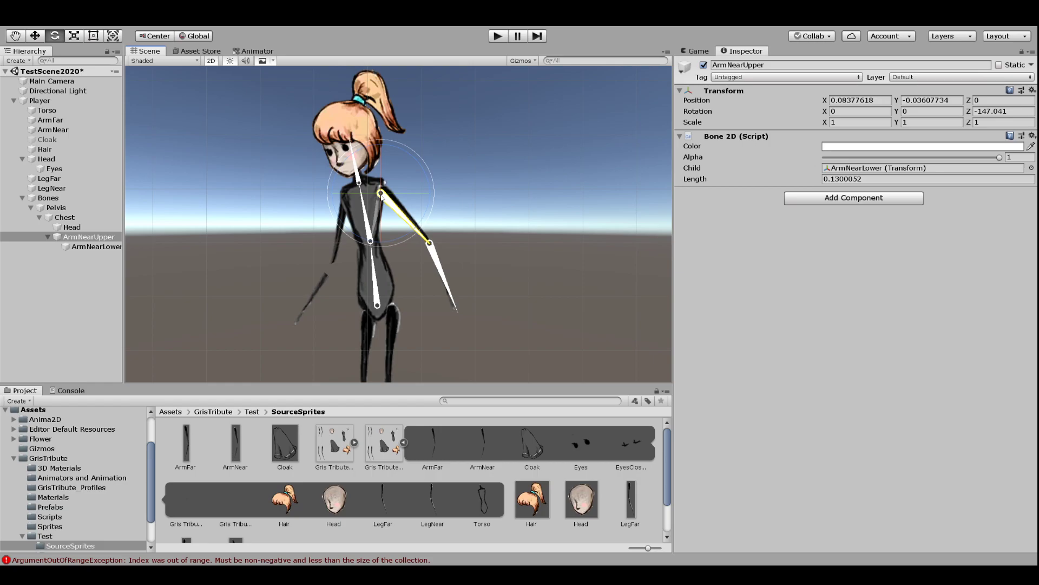
pyautogui.press('w')
pyautogui.moveTo(382, 199); pyautogui.dragTo(428, 175)
pyautogui.press('e')
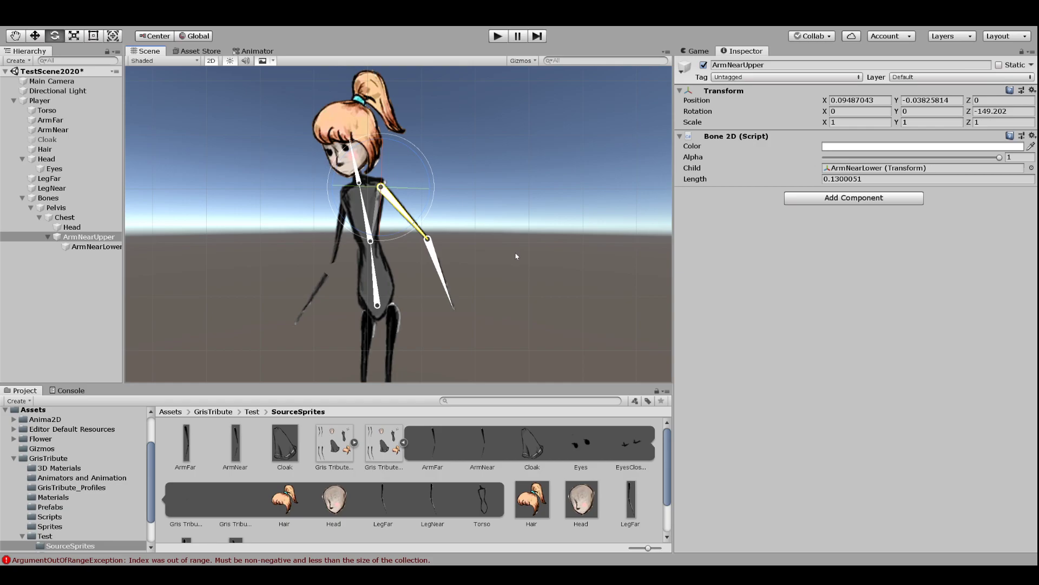
pyautogui.click(445, 206)
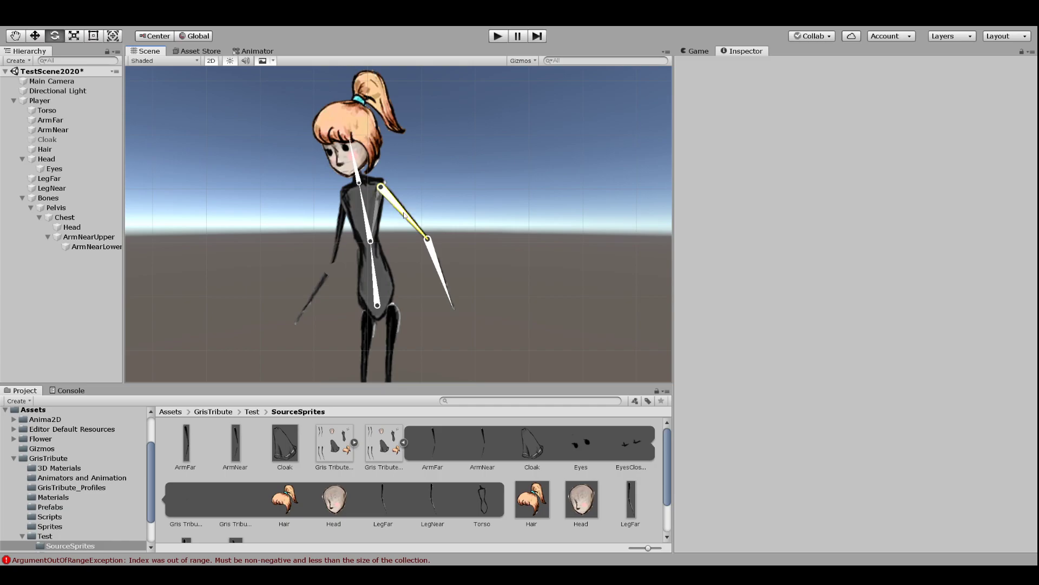
# Add another child bone under Chest and move it to the far-arm side of the body, at about X 0.085, Y 0.148
pyautogui.click(370, 224)
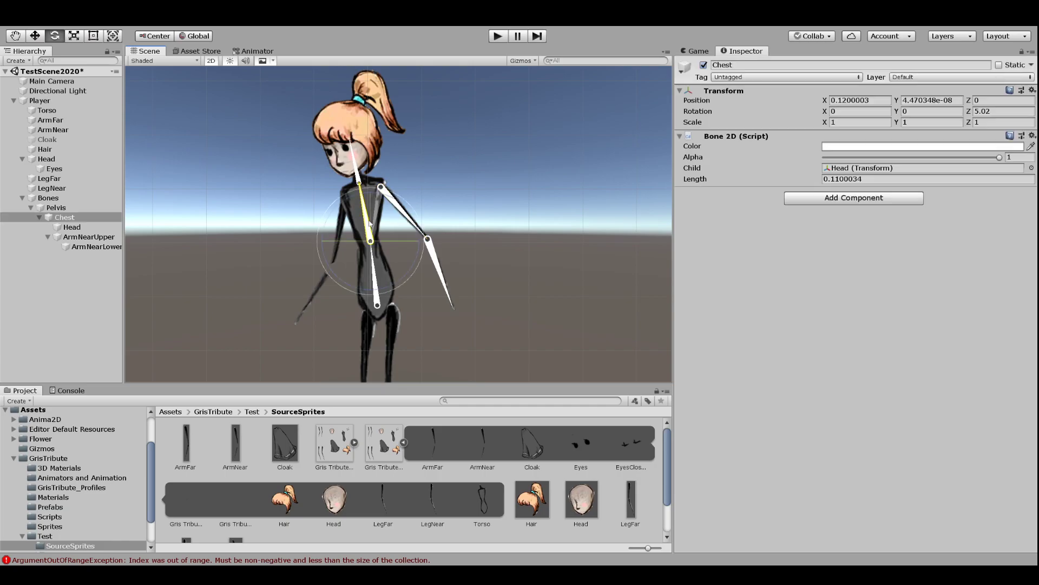
pyautogui.click(70, 217)
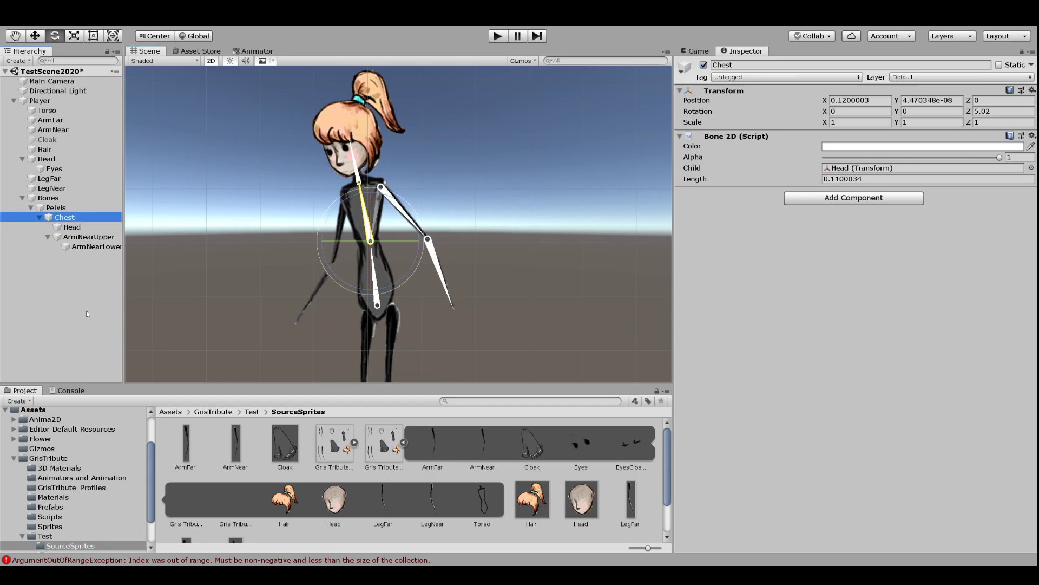
pyautogui.hotkey('alt', 'shift', 'b')
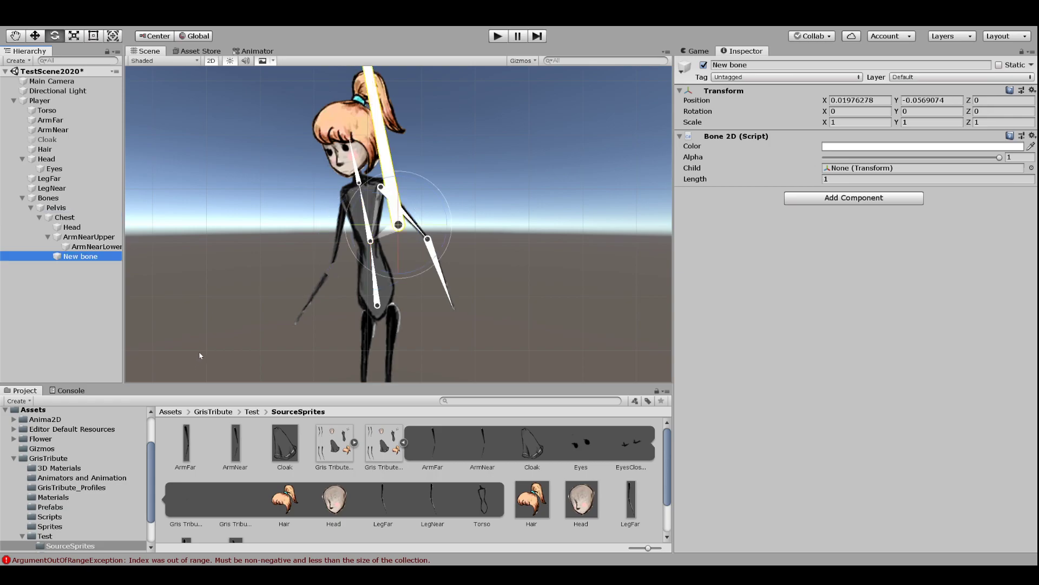
pyautogui.press('w')
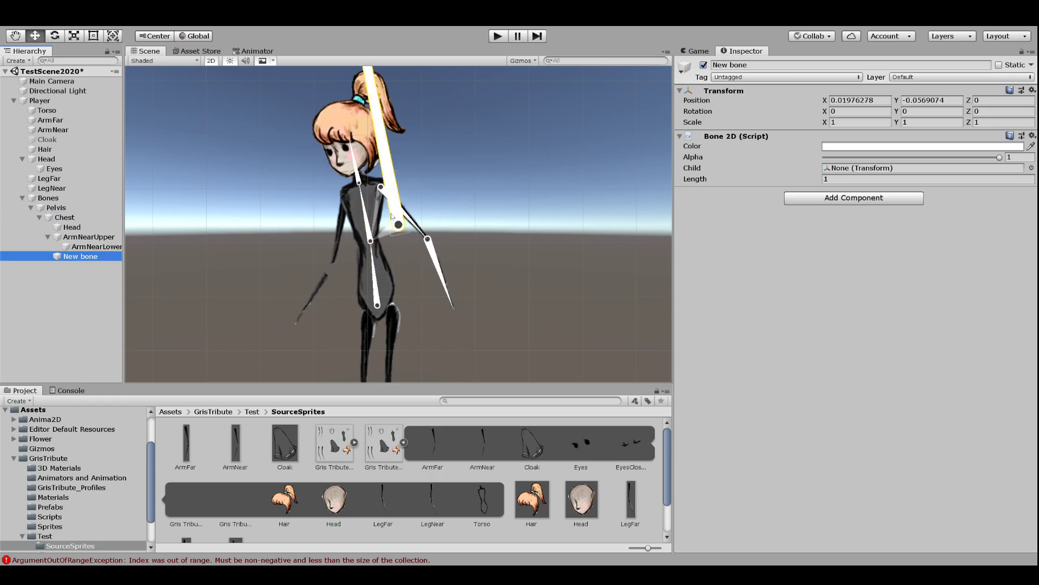
pyautogui.click(400, 217)
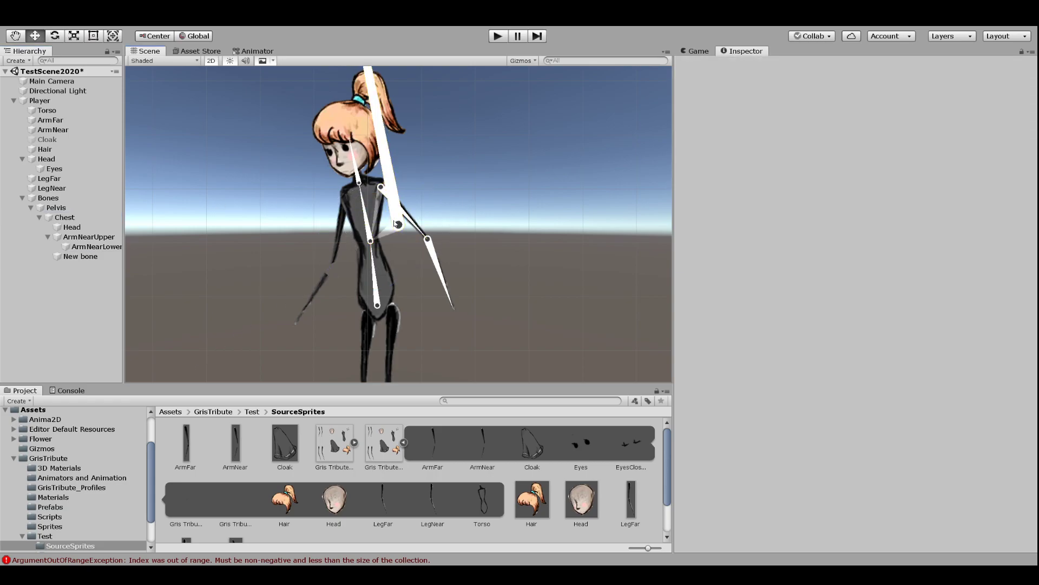
pyautogui.moveTo(398, 225); pyautogui.dragTo(283, 213)
pyautogui.click(370, 224)
pyautogui.press('e')
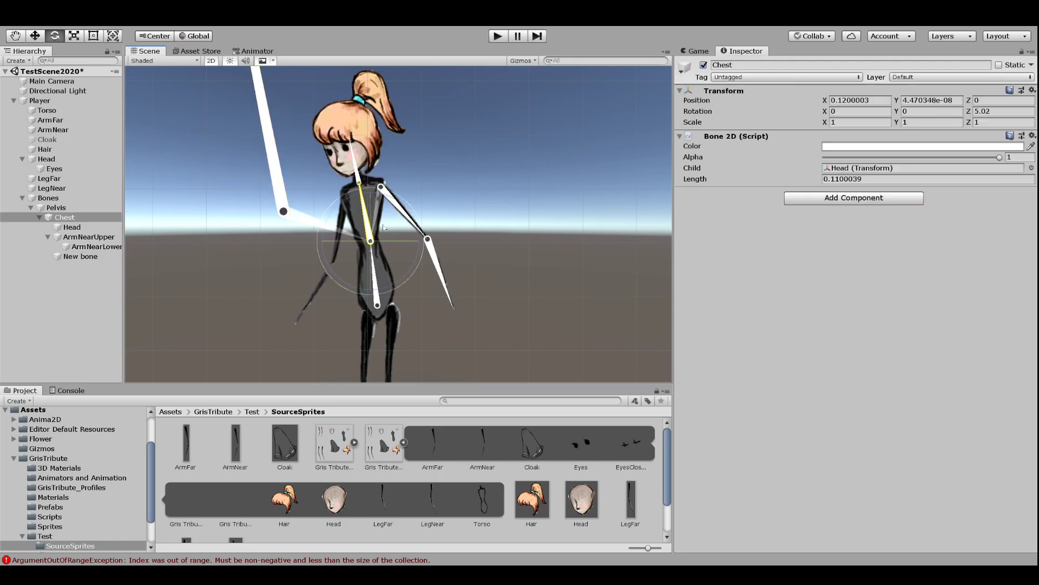
pyautogui.moveTo(402, 275); pyautogui.dragTo(432, 294)
pyautogui.hotkey('ctrl', 'z')
# Move the new Chest child bone onto the far shoulder and rotate it down the far upper arm to about 157.1° on Z
pyautogui.click(320, 214)
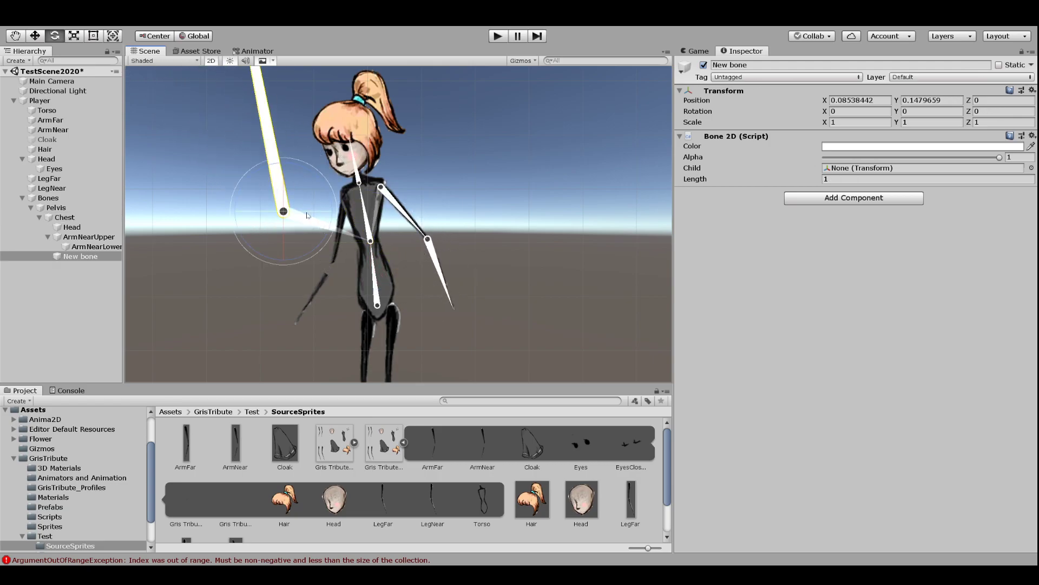
pyautogui.press('w')
pyautogui.moveTo(293, 211); pyautogui.dragTo(355, 204)
pyautogui.press('e')
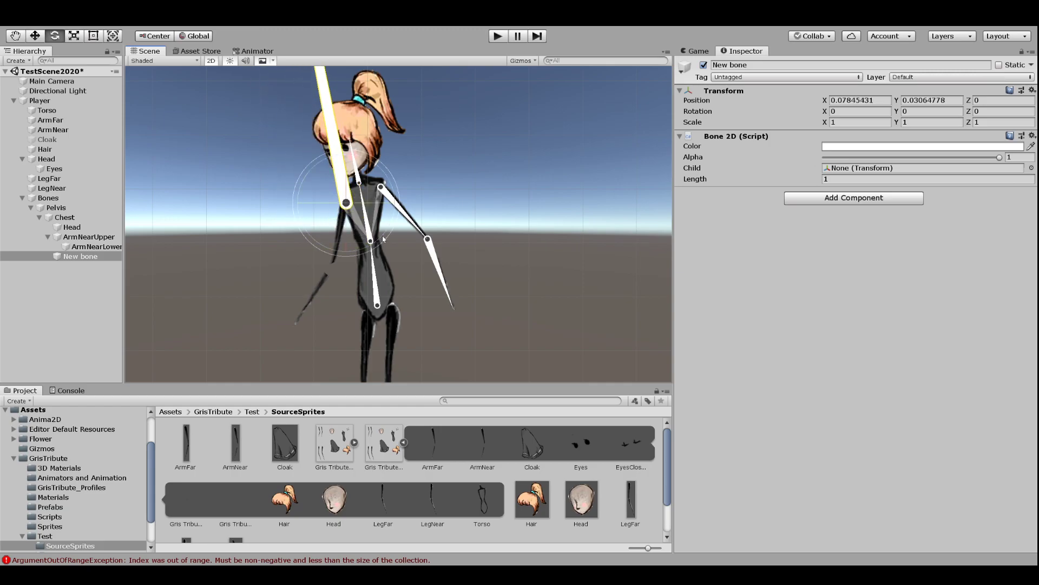
pyautogui.moveTo(372, 242); pyautogui.dragTo(638, 507)
# Set the far upper arm bone's length to 0.13 and shift its base up to about X 0.089, Y 0.032
pyautogui.click(794, 179)
pyautogui.write('0.1')
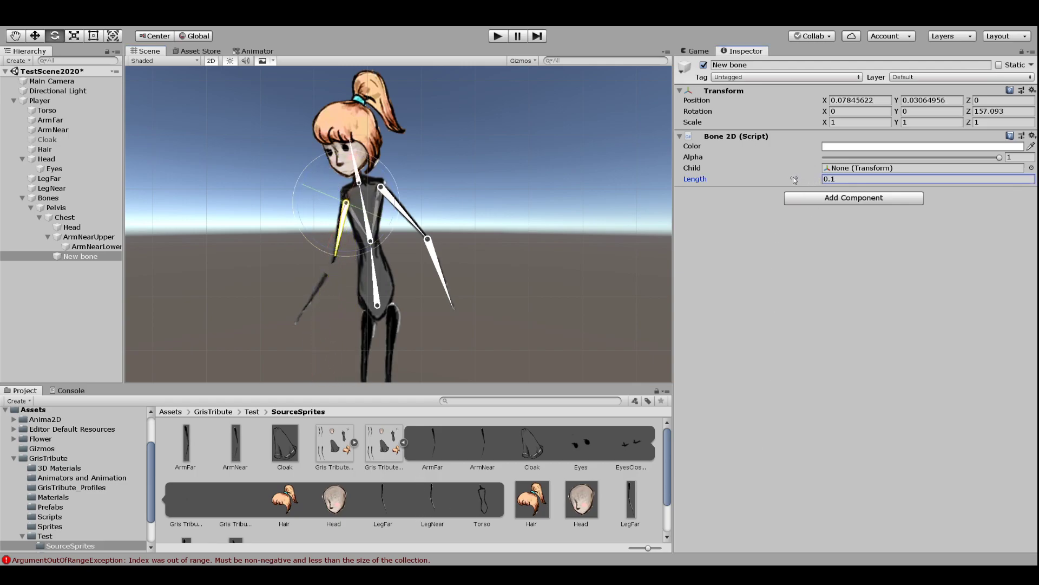
pyautogui.write('3')
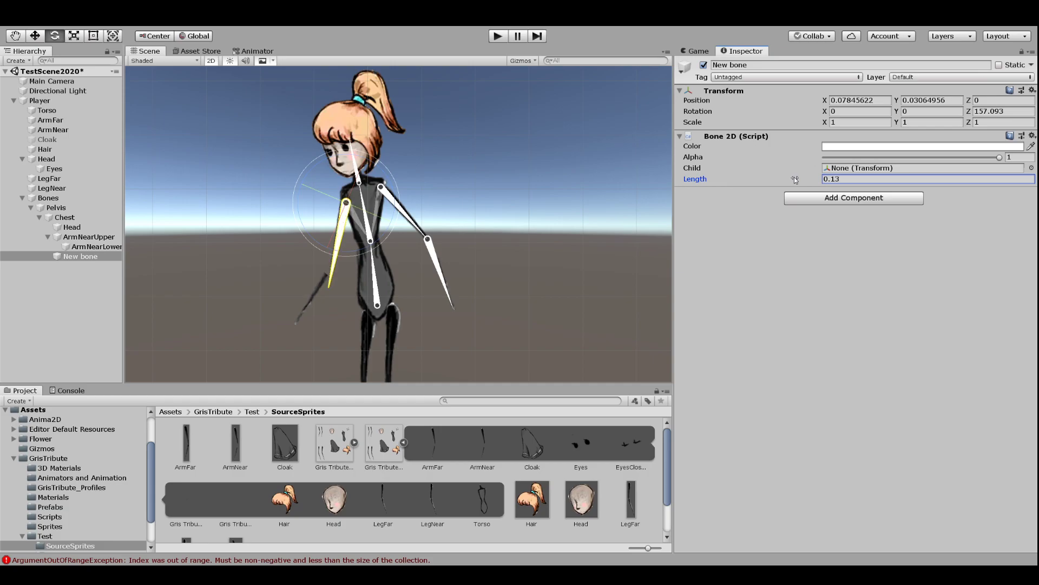
pyautogui.write('w')
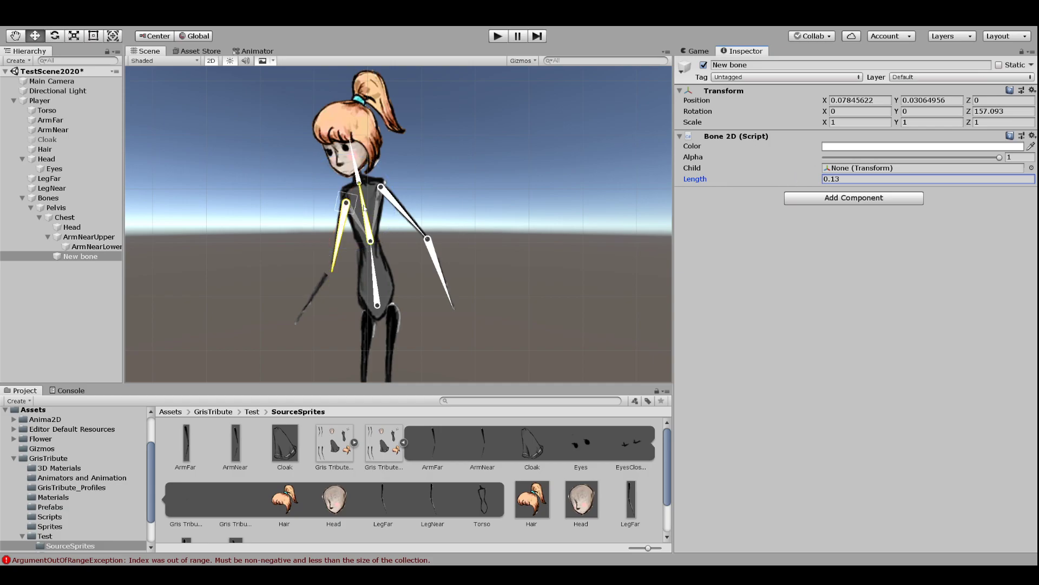
pyautogui.moveTo(352, 213); pyautogui.dragTo(350, 210)
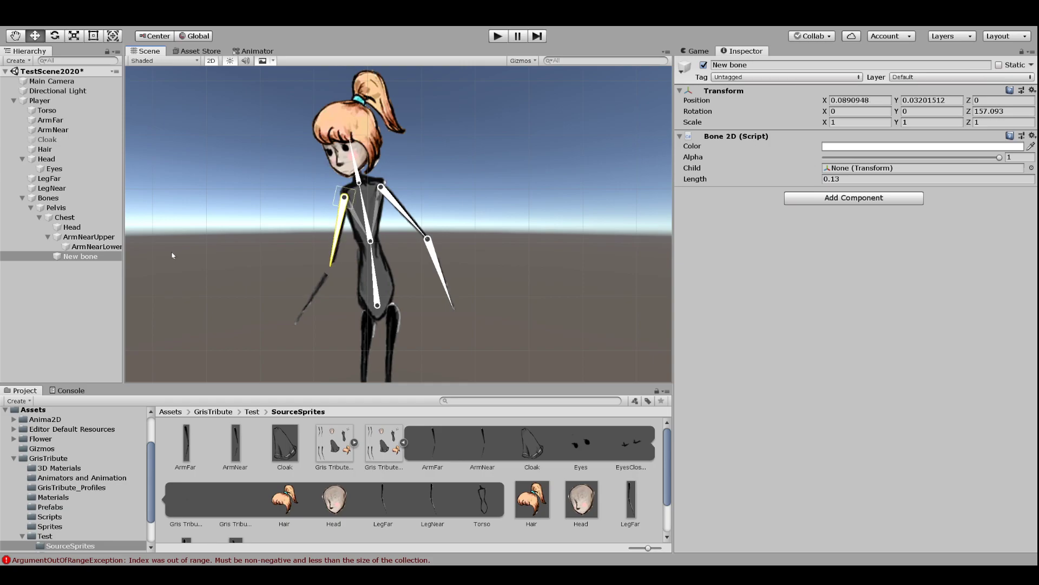
# Rename the far upper arm bone to ArmFarupper
pyautogui.click(750, 65)
pyautogui.write('ArmFarupper')
pyautogui.press('Return')
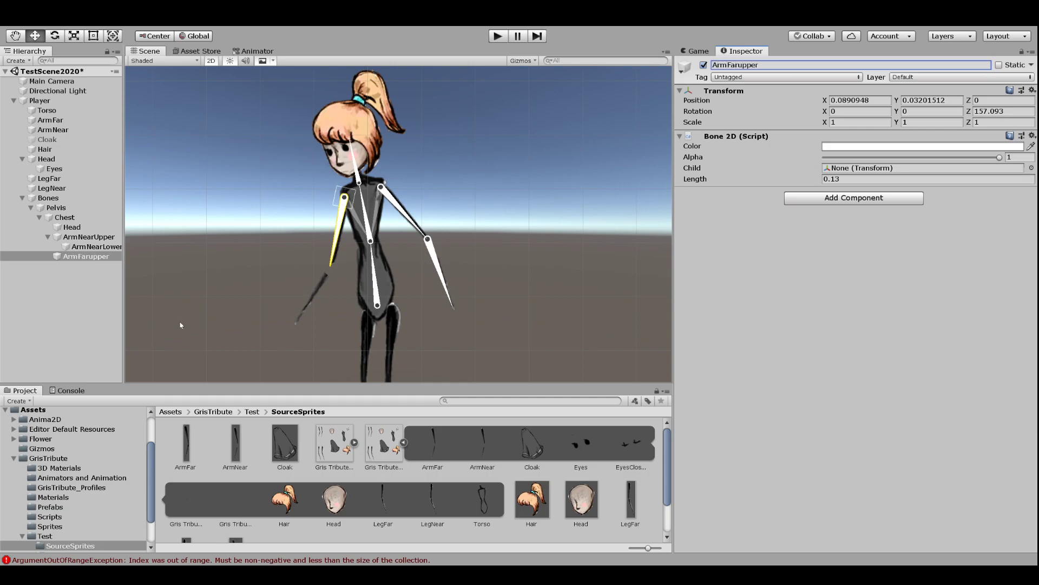
# Add a child bone under ArmFarupper and name it ArmFarLower
pyautogui.click(89, 257)
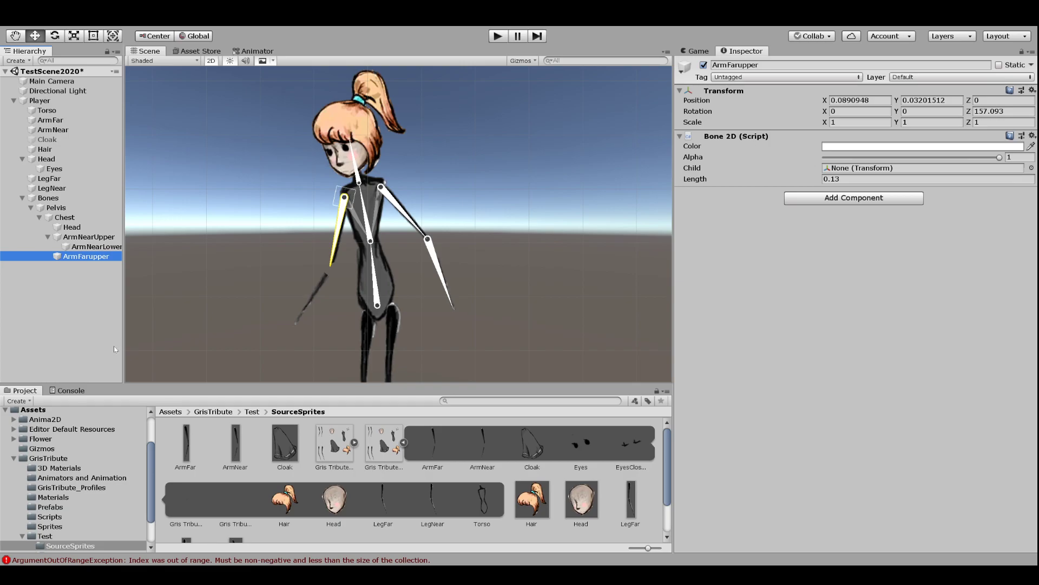
pyautogui.hotkey('alt', 'shift', 'b')
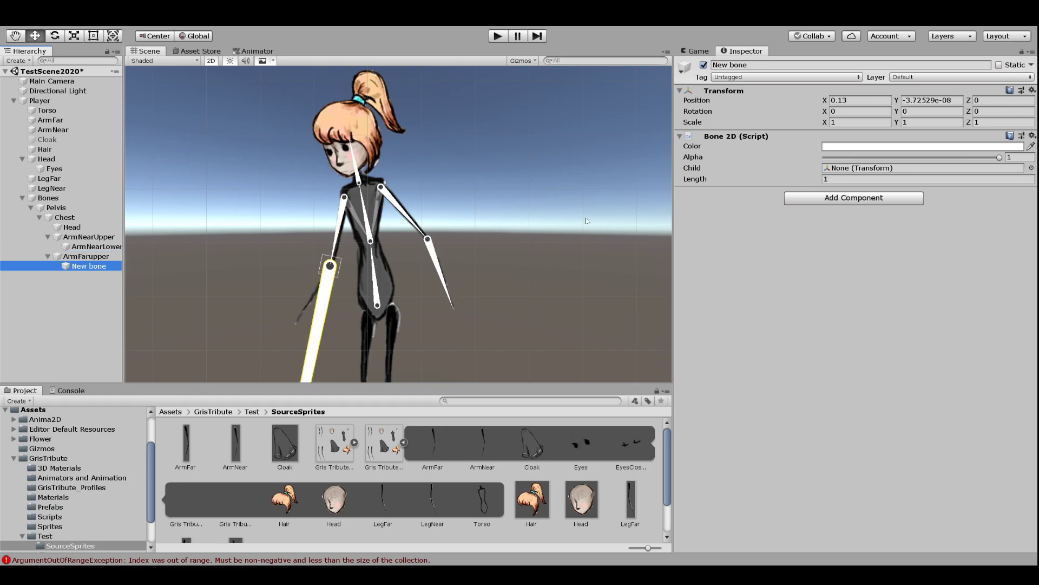
pyautogui.click(758, 65)
pyautogui.write('A')
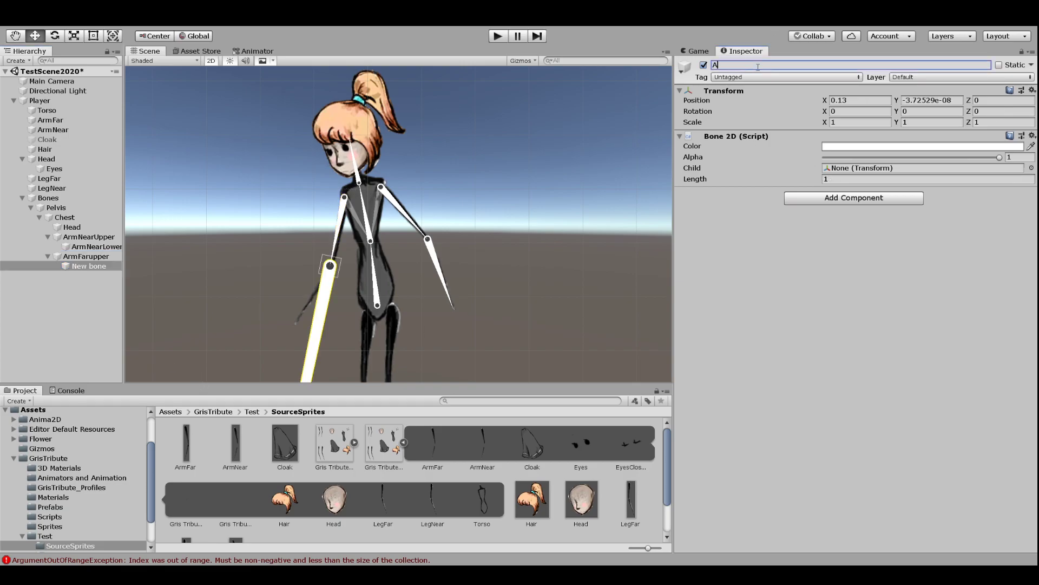
pyautogui.write('rmFarLower')
pyautogui.press('Return')
# Set ArmFarLower's length to 0.13 and rotate it along the far forearm to about -21.5° on Z
pyautogui.click(791, 177)
pyautogui.write('0.07')
pyautogui.moveTo(794, 174); pyautogui.dragTo(795, 174)
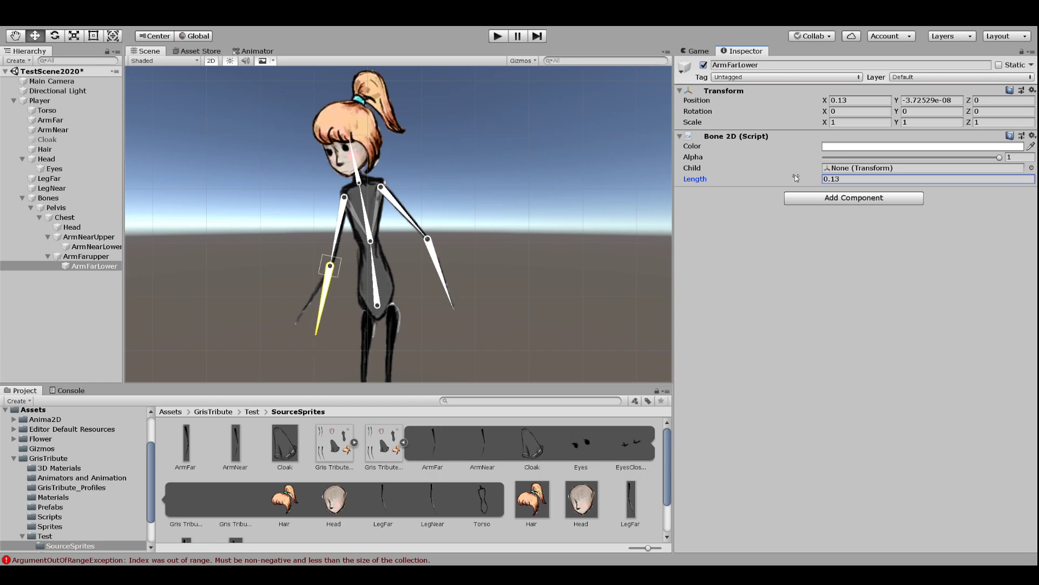
pyautogui.press('e')
pyautogui.moveTo(358, 309); pyautogui.dragTo(306, 297)
pyautogui.moveTo(534, 276)
pyautogui.mouseDown(button='middle')
pyautogui.moveTo(553, 198)
pyautogui.moveTo(532, 271)
pyautogui.mouseUp(button='middle')
pyautogui.scroll(1, 404, 165)
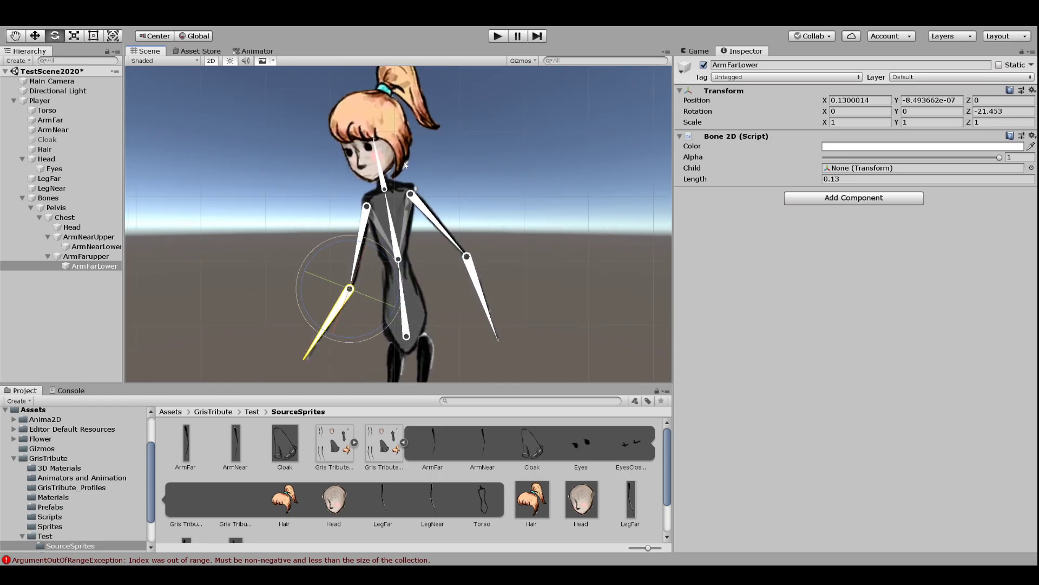
pyautogui.click(81, 228)
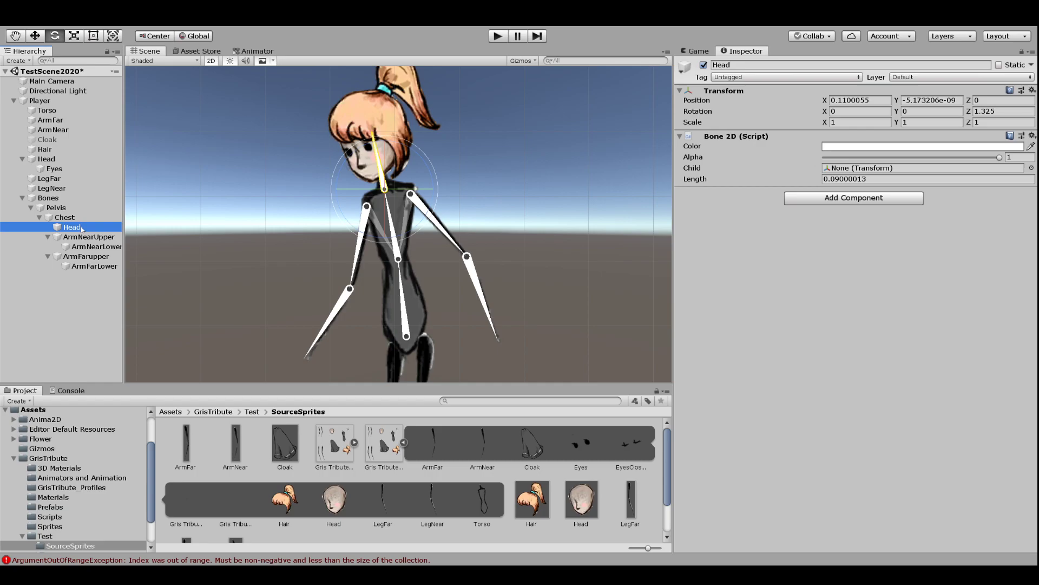
pyautogui.click(78, 266)
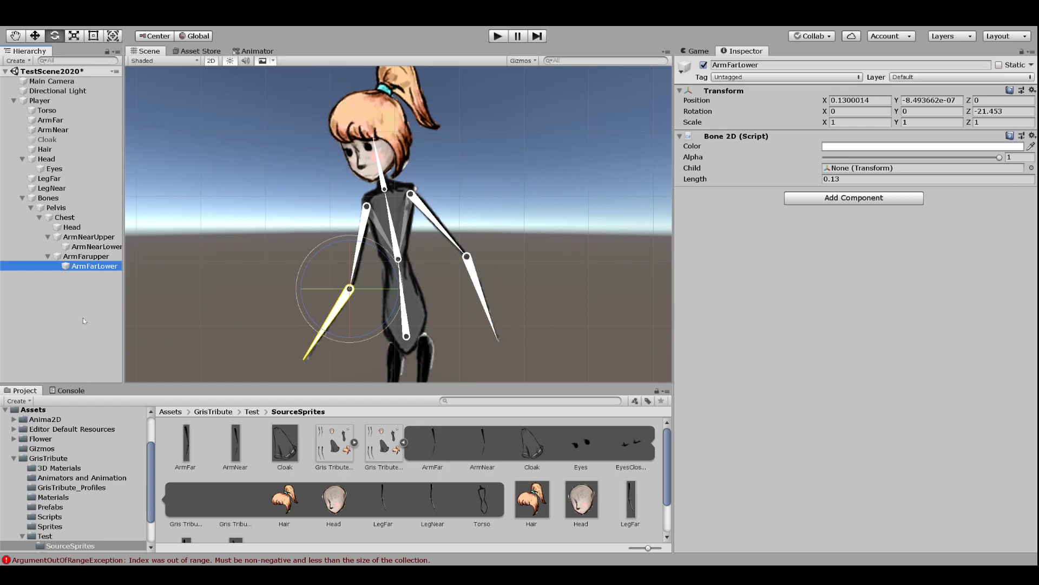
pyautogui.click(56, 197)
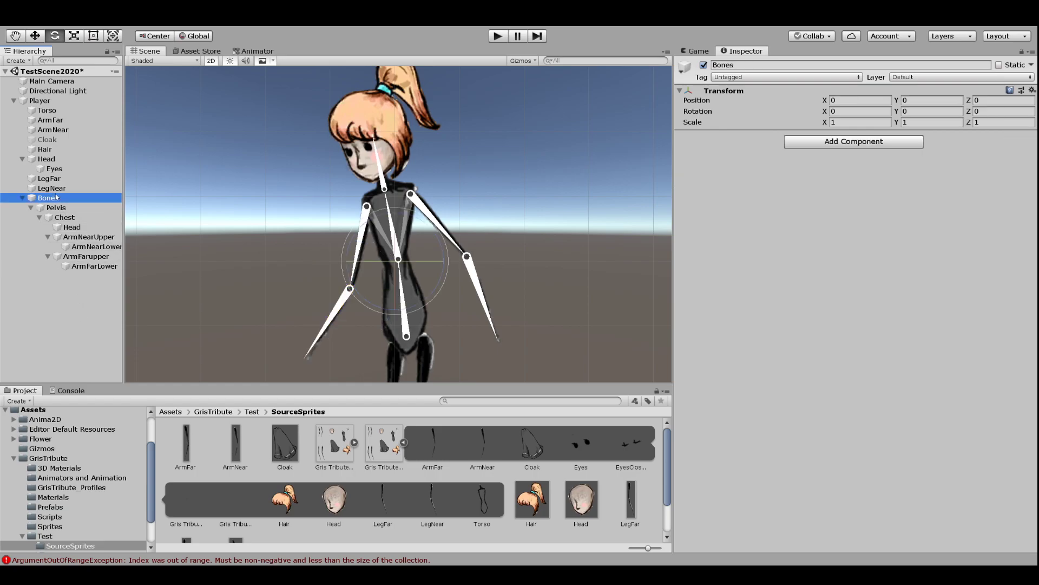
pyautogui.hotkey('ctrl', 'shift', 'n')
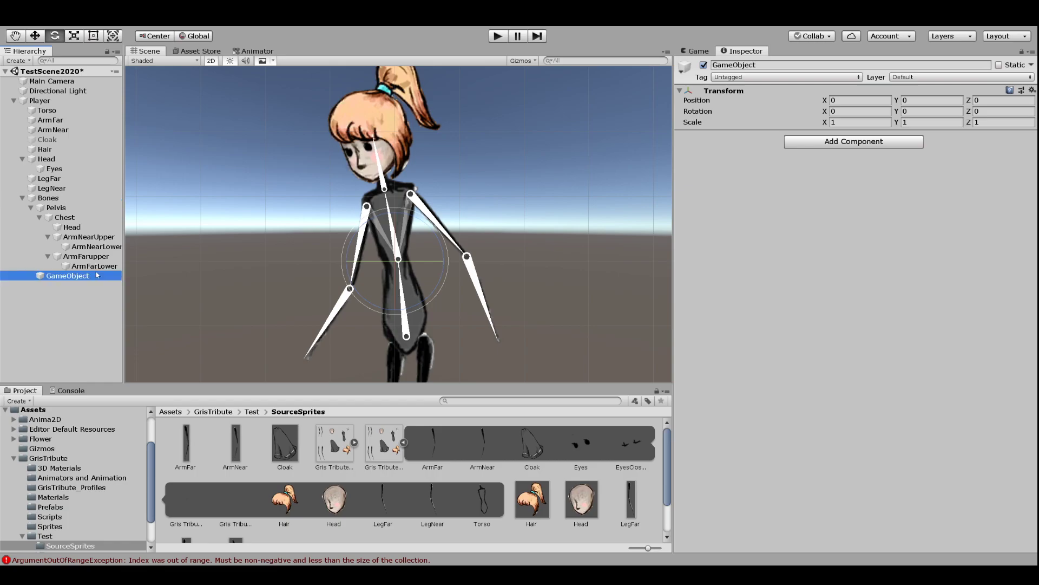
pyautogui.press('Delete')
# Create a new bone, parent it to the Head bone and move it onto the ponytail, at about X 0.168, Y -0.047
pyautogui.click(54, 199)
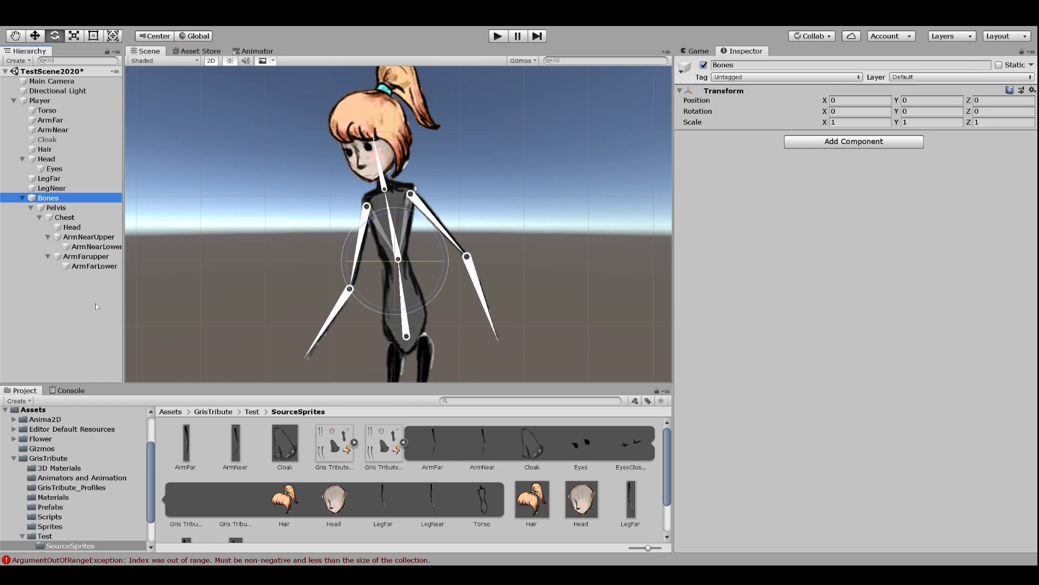
pyautogui.hotkey('alt', 'shift', 'b')
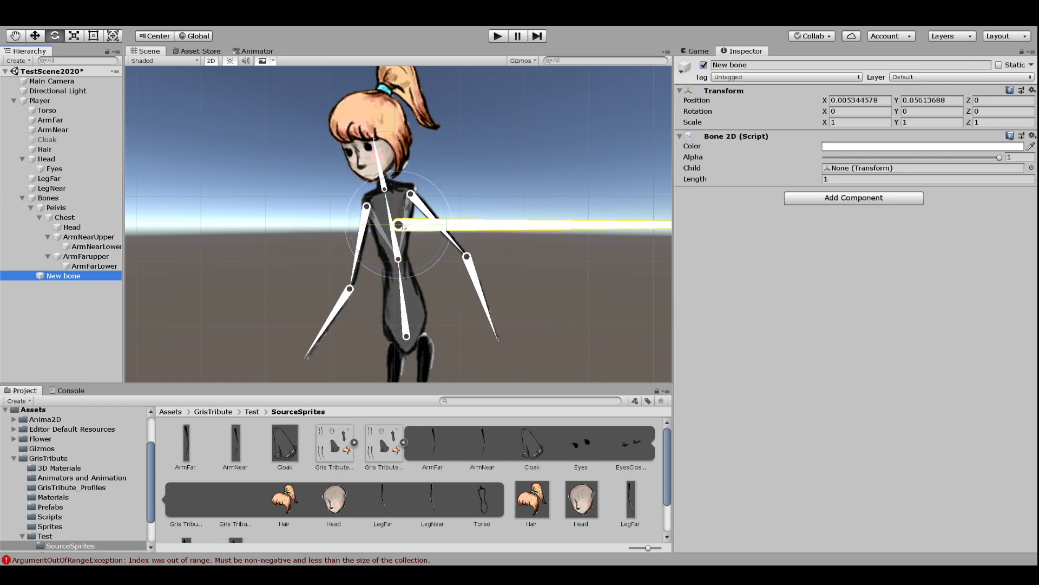
pyautogui.moveTo(50, 277); pyautogui.dragTo(70, 231)
pyautogui.press('w')
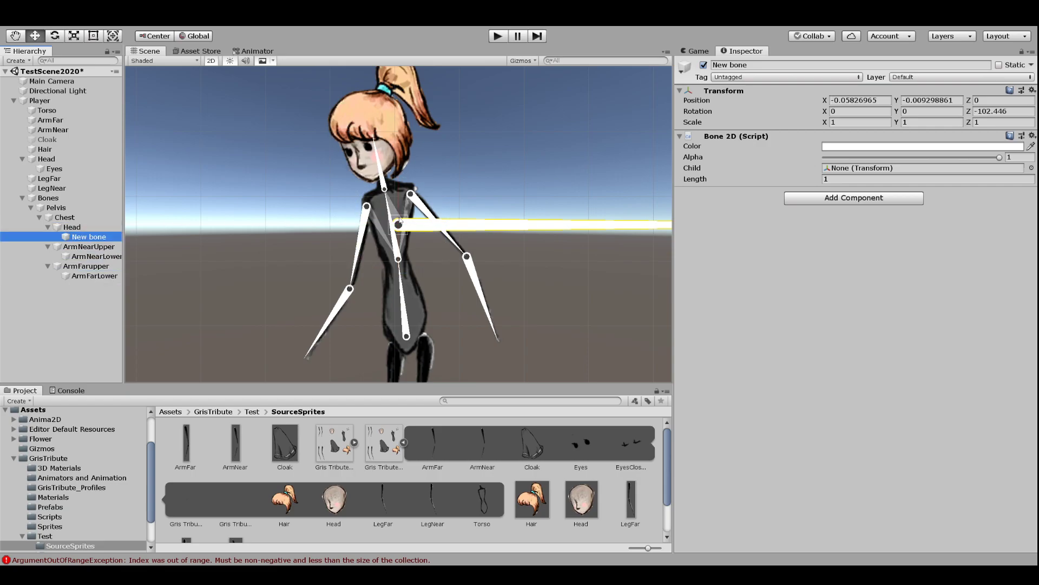
pyautogui.moveTo(408, 221); pyautogui.dragTo(400, 72)
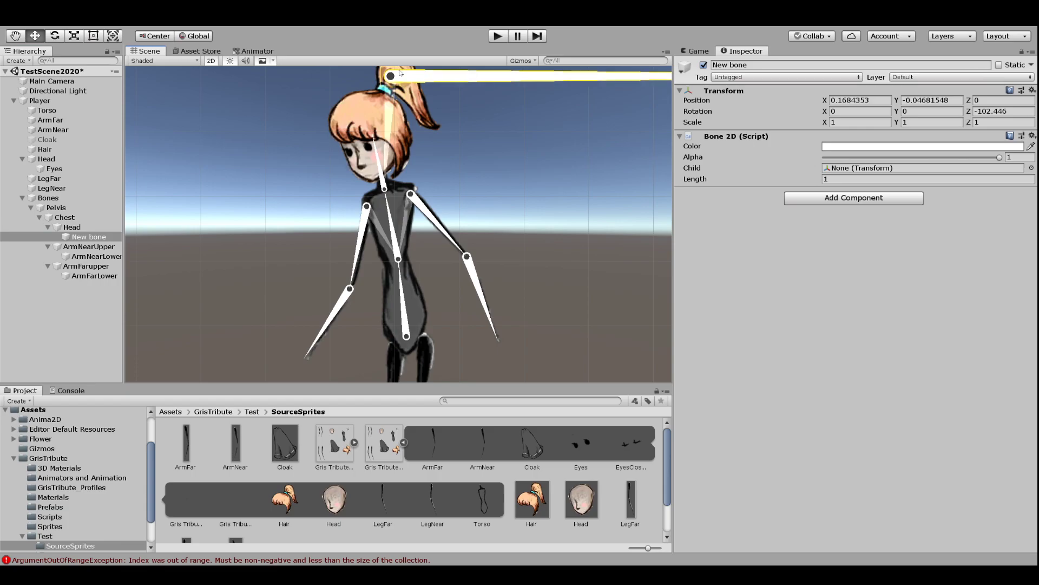
# Shorten the ponytail bone to a length of 0.07 and rotate it down the ponytail to about -146.1° on Z
pyautogui.moveTo(421, 129); pyautogui.dragTo(385, 217, button='middle')
pyautogui.press('r')
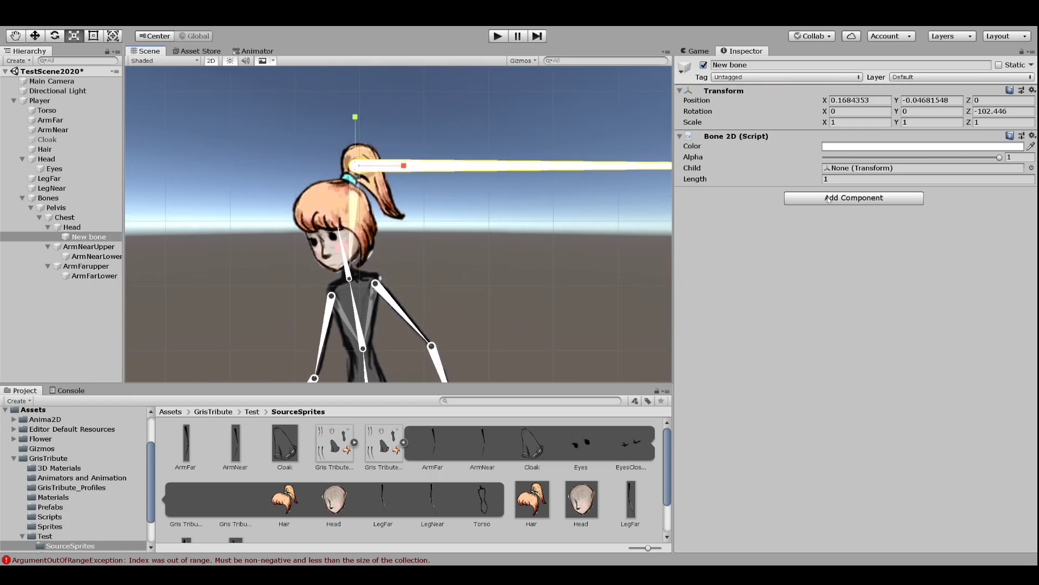
pyautogui.moveTo(825, 179); pyautogui.dragTo(795, 173)
pyautogui.press('e')
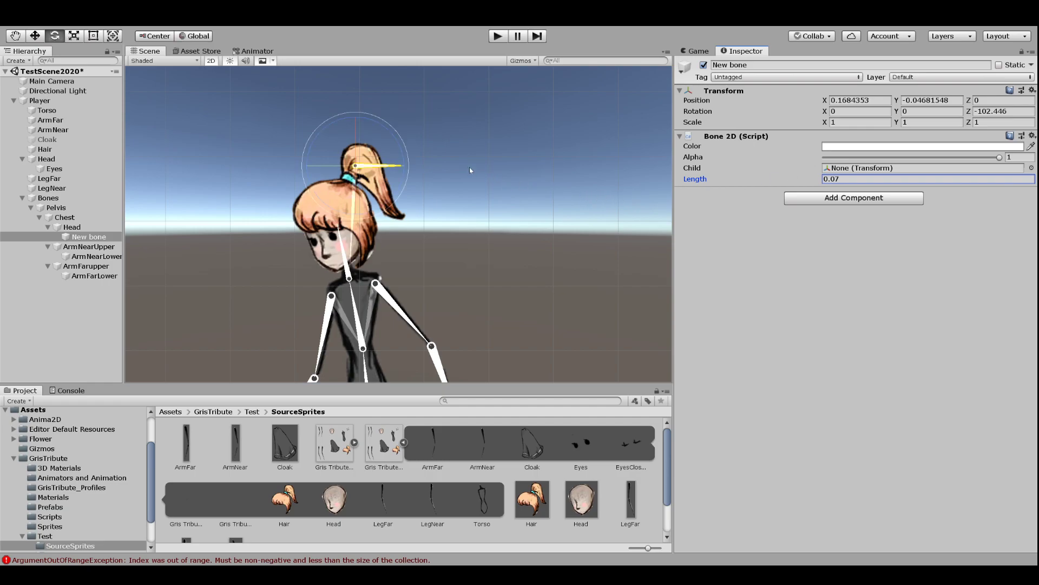
pyautogui.moveTo(393, 137); pyautogui.dragTo(425, 197)
pyautogui.press('w')
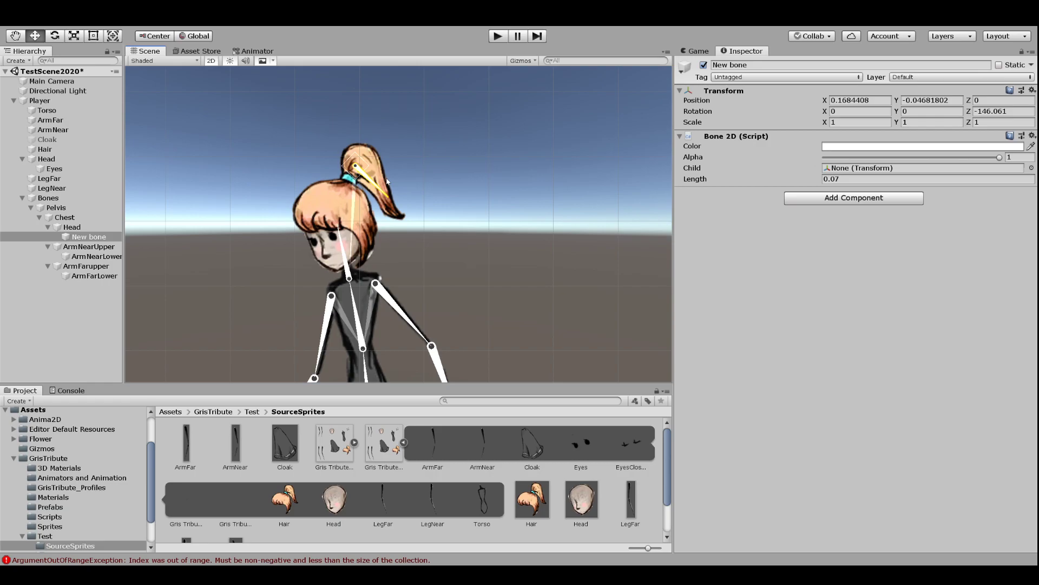
# Refine the ponytail bone to length 0.05, rotated about -128.7° on Z, with its base at about X 0.165, Y -0.042
pyautogui.moveTo(814, 179); pyautogui.dragTo(807, 178)
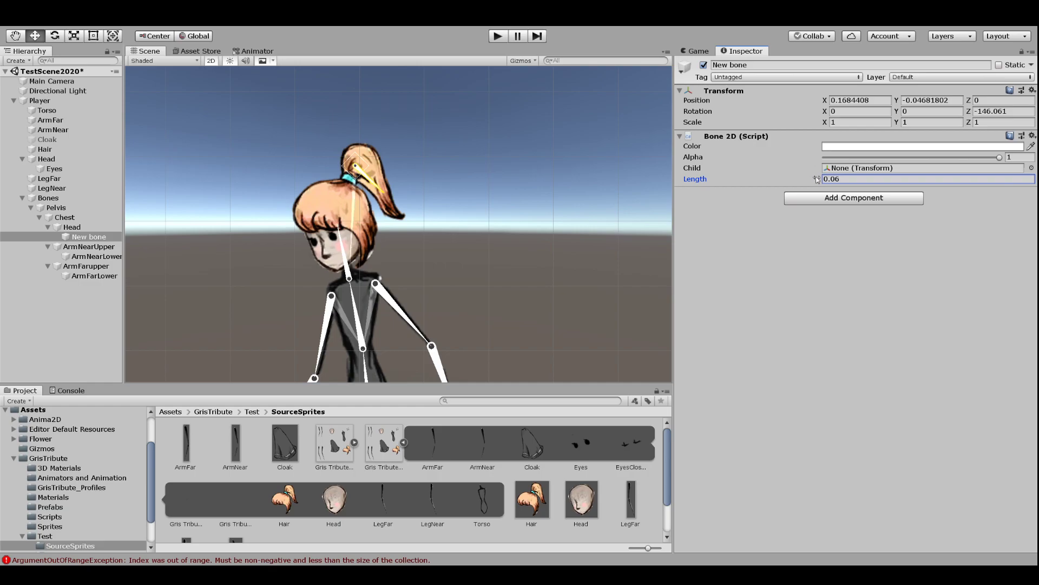
pyautogui.click(837, 180)
pyautogui.write('0.05e')
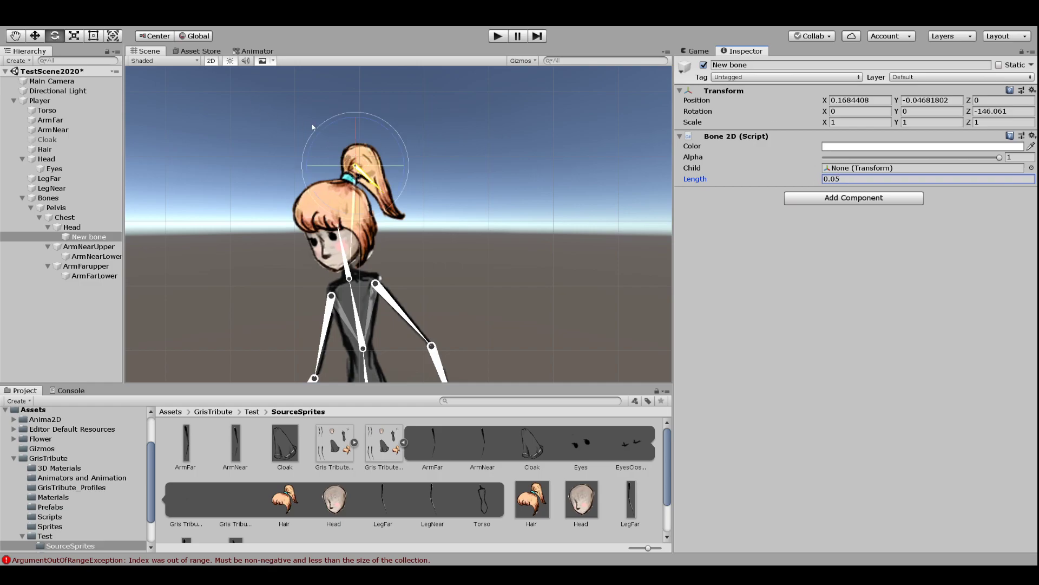
pyautogui.moveTo(401, 150); pyautogui.dragTo(414, 109)
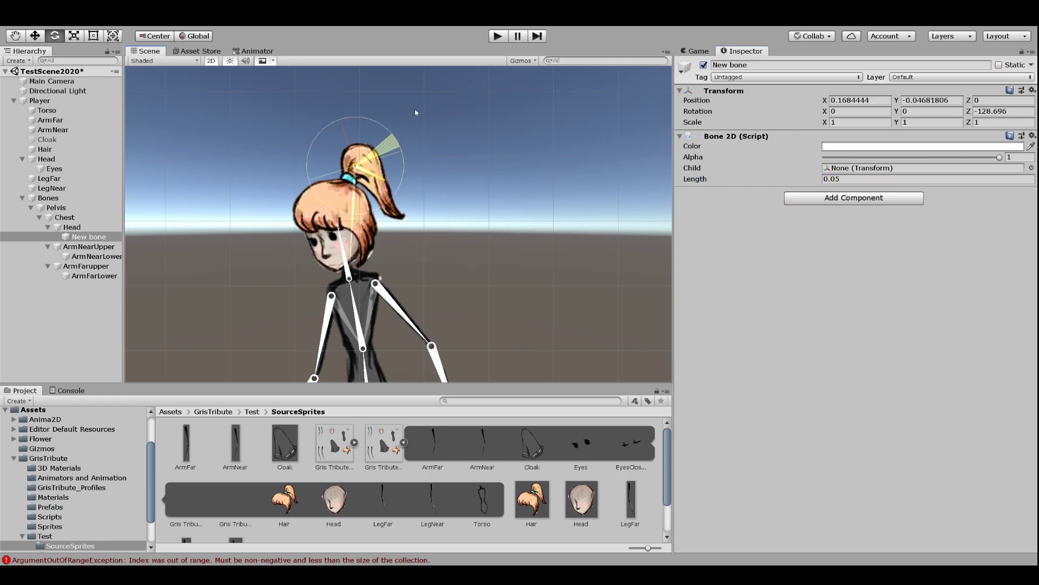
pyautogui.press('w')
pyautogui.moveTo(362, 161); pyautogui.dragTo(361, 163)
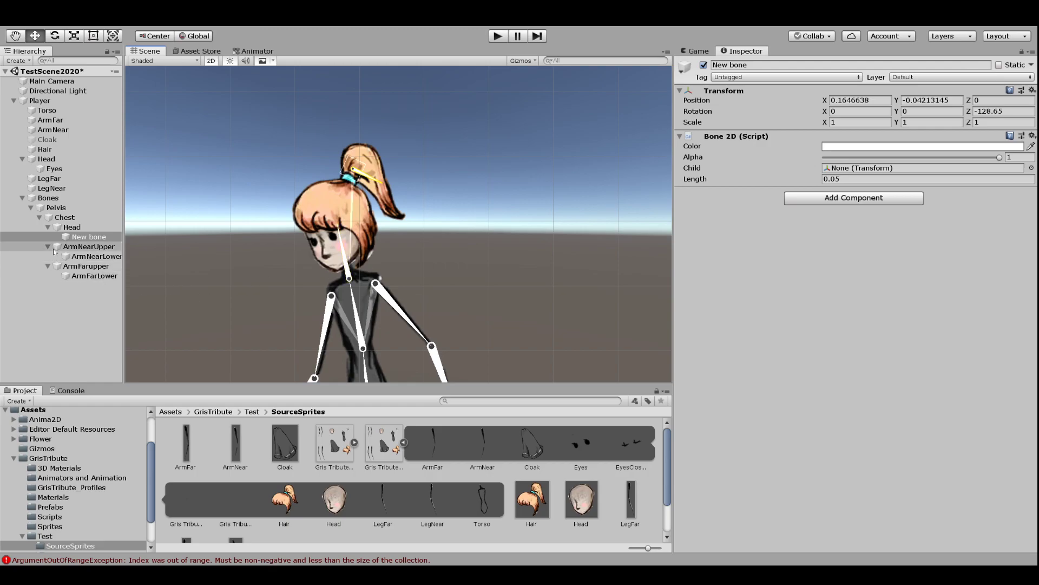
# Rename the ponytail bone under Head to PonyTailUpper
pyautogui.click(752, 65)
pyautogui.write('PonyTailUpper')
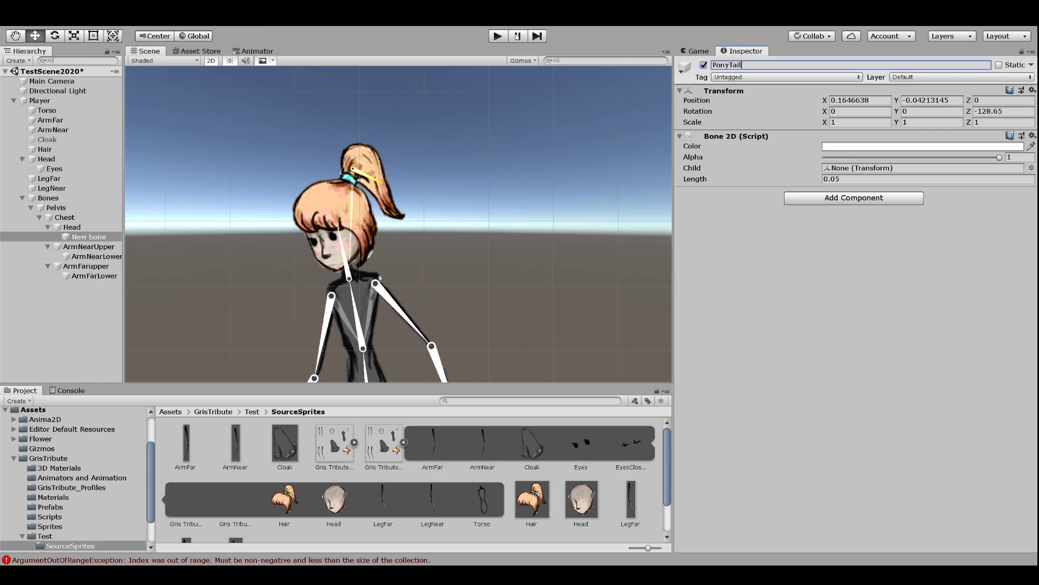
pyautogui.press('Return')
# Add a child bone under PonyTailUpper and name it Ponytail
pyautogui.click(119, 239)
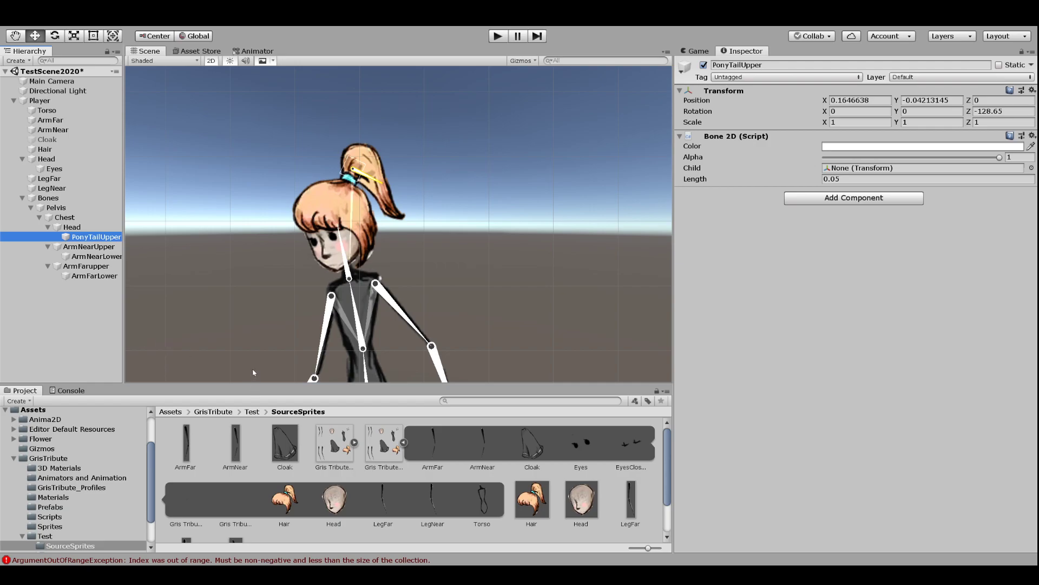
pyautogui.hotkey('alt', 'shift', 'b')
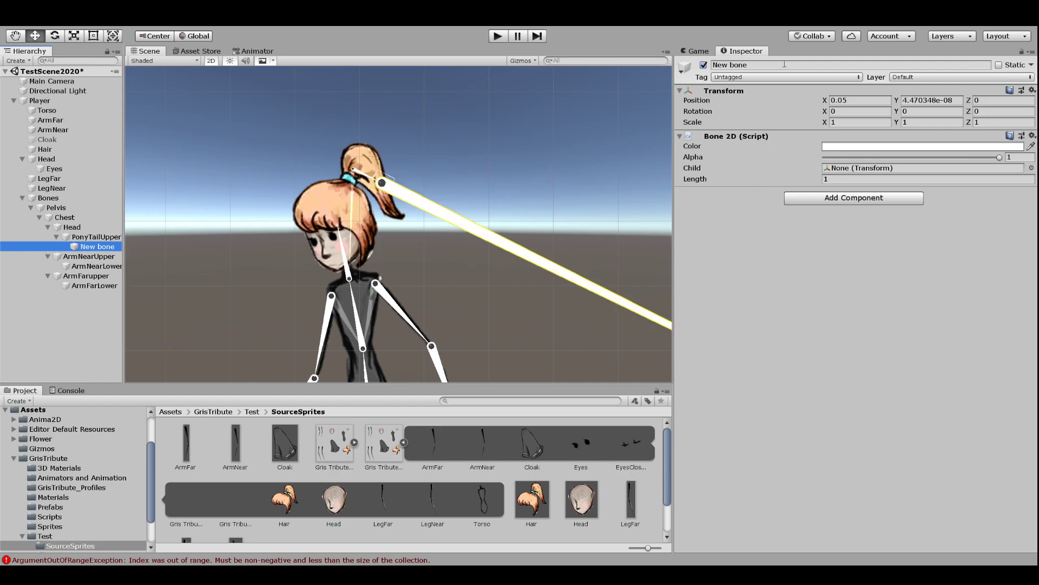
pyautogui.moveTo(785, 64); pyautogui.dragTo(429, 54)
pyautogui.click(770, 64)
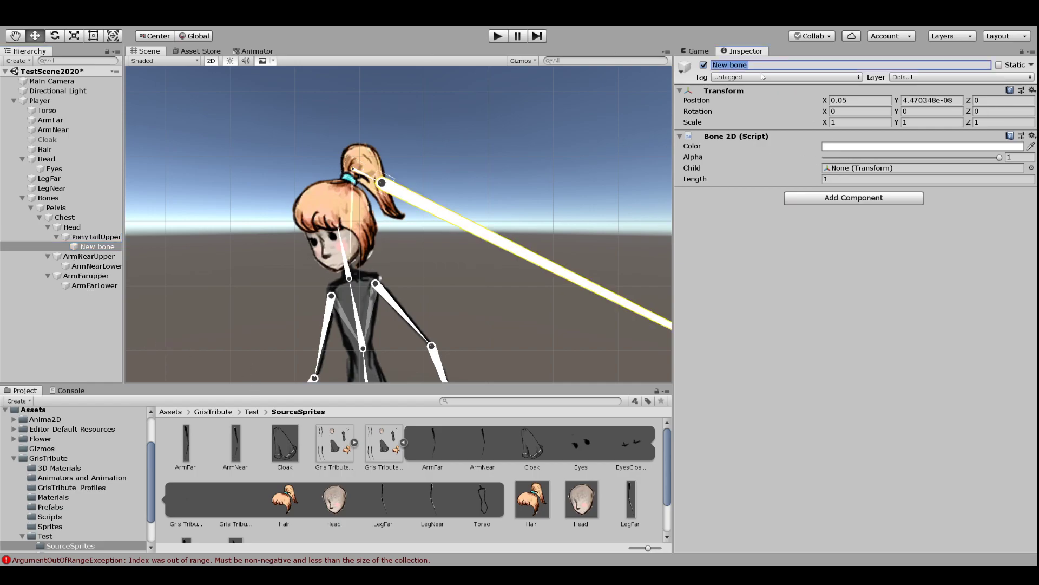
pyautogui.write('Ponytail')
pyautogui.press('Return')
# Set the Ponytail bone's length to 0.06 and rotate it toward the ponytail's tip, to about -39.7° on Z
pyautogui.moveTo(817, 180); pyautogui.dragTo(795, 169)
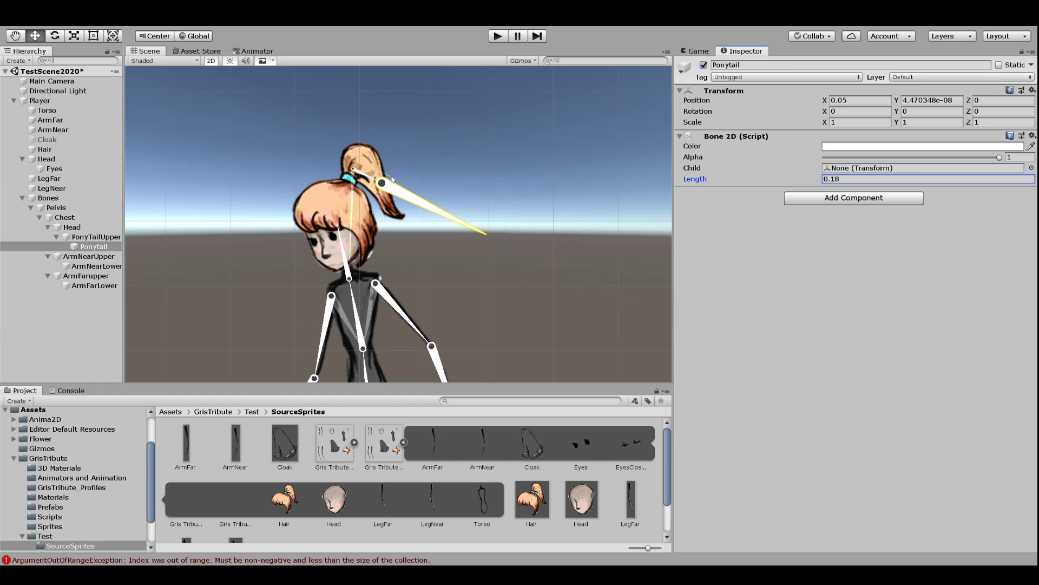
pyautogui.moveTo(810, 179); pyautogui.dragTo(812, 179)
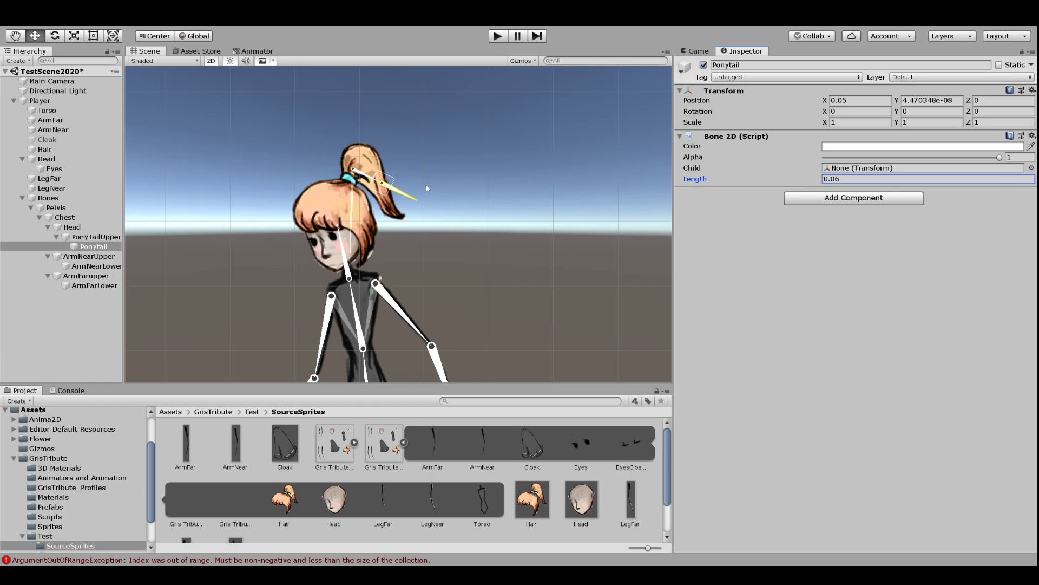
pyautogui.press('e')
pyautogui.moveTo(427, 162); pyautogui.dragTo(457, 240)
# Add a child bone under Pelvis beside the near hip and rotate it downward to about 176.8° on Z
pyautogui.moveTo(457, 239); pyautogui.dragTo(379, 229, button='middle')
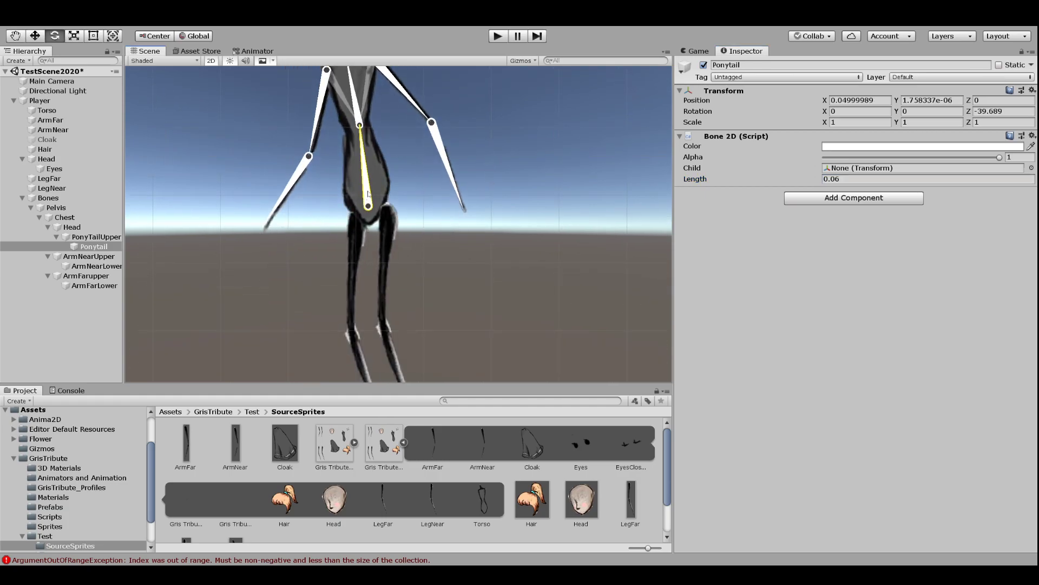
pyautogui.click(368, 193)
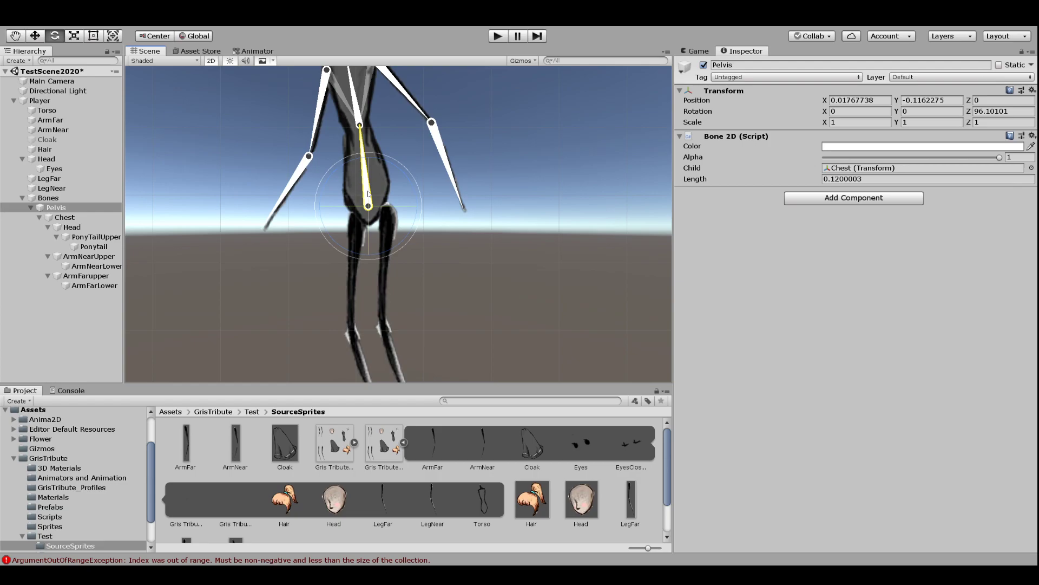
pyautogui.click(58, 209)
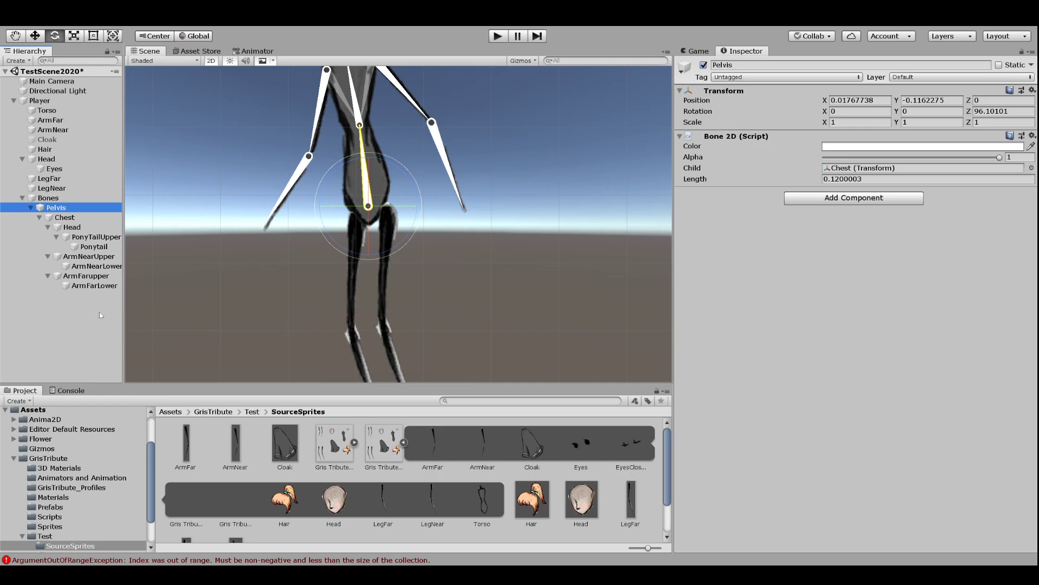
pyautogui.click(398, 225)
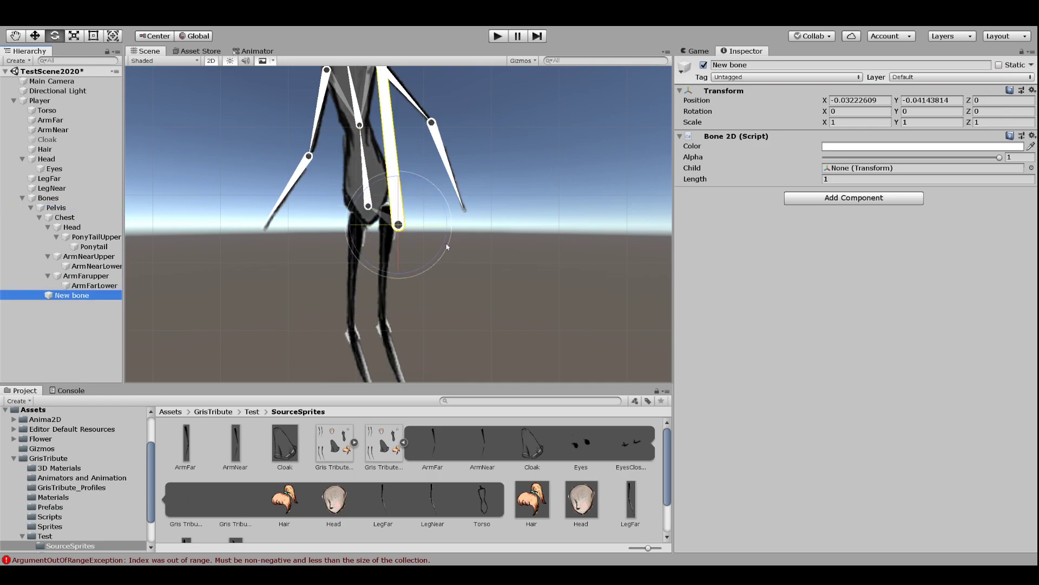
pyautogui.moveTo(438, 255); pyautogui.dragTo(626, 34)
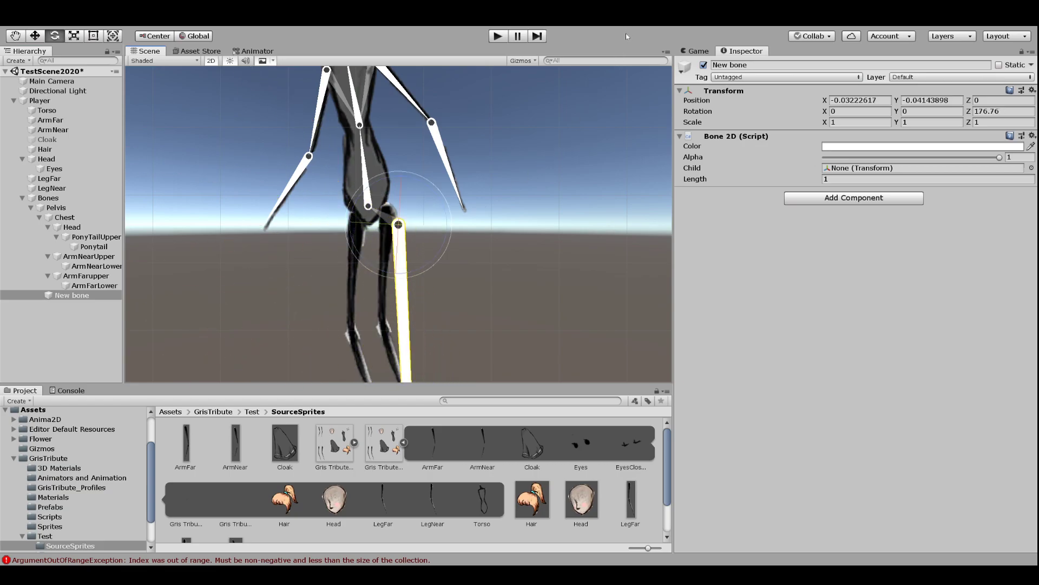
# Fit the new Pelvis child bone to the near thigh at about X -0.014, Y -0.030, rotated about 171.3° on Z, with length 0.16
pyautogui.press('w')
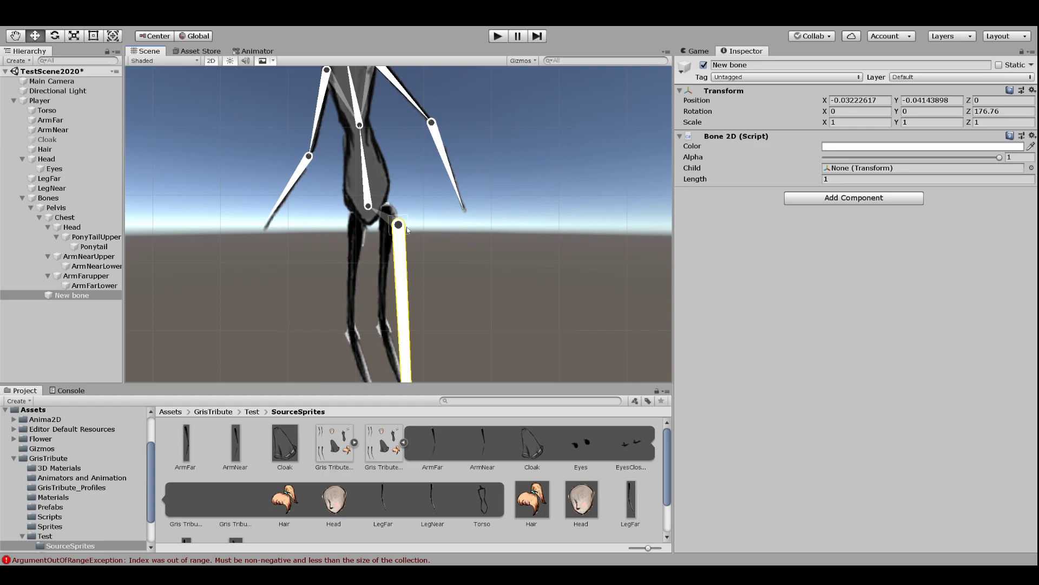
pyautogui.moveTo(407, 231)
pyautogui.mouseDown()
pyautogui.moveTo(398, 219)
pyautogui.moveTo(416, 249)
pyautogui.mouseUp()
pyautogui.press('e')
pyautogui.moveTo(817, 180); pyautogui.dragTo(797, 176)
# Rename the near thigh bone to LegNearUpper and select it in the hierarchy
pyautogui.press('Tab')
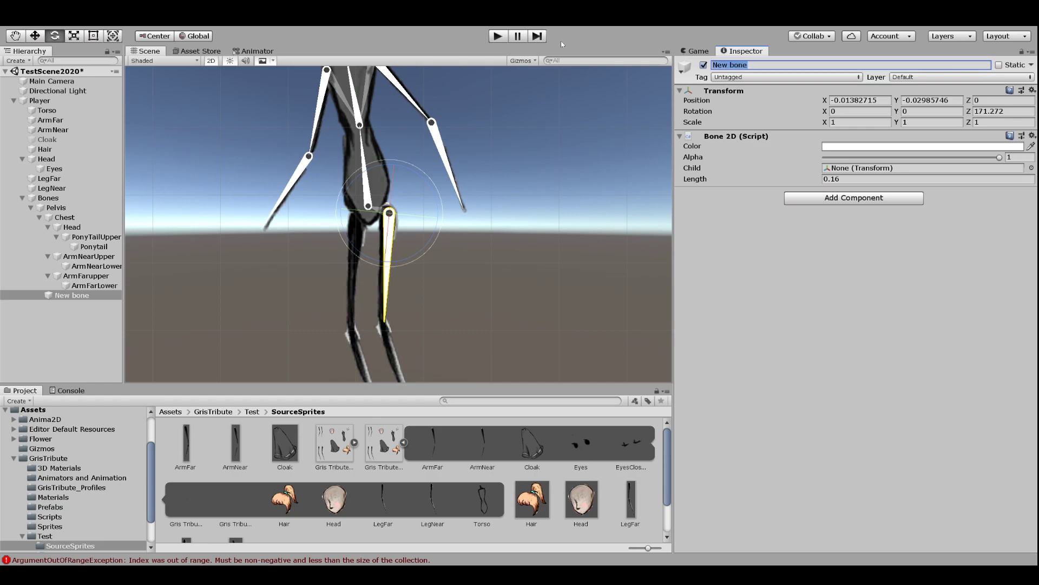
pyautogui.press('BackSpace')
pyautogui.write('LegNearYU')
pyautogui.press('BackSpace')
pyautogui.press('BackSpace')
pyautogui.write('Uppwe')
pyautogui.press('BackSpace')
pyautogui.press('BackSpace')
pyautogui.write('er')
pyautogui.press('Return')
pyautogui.click(88, 296)
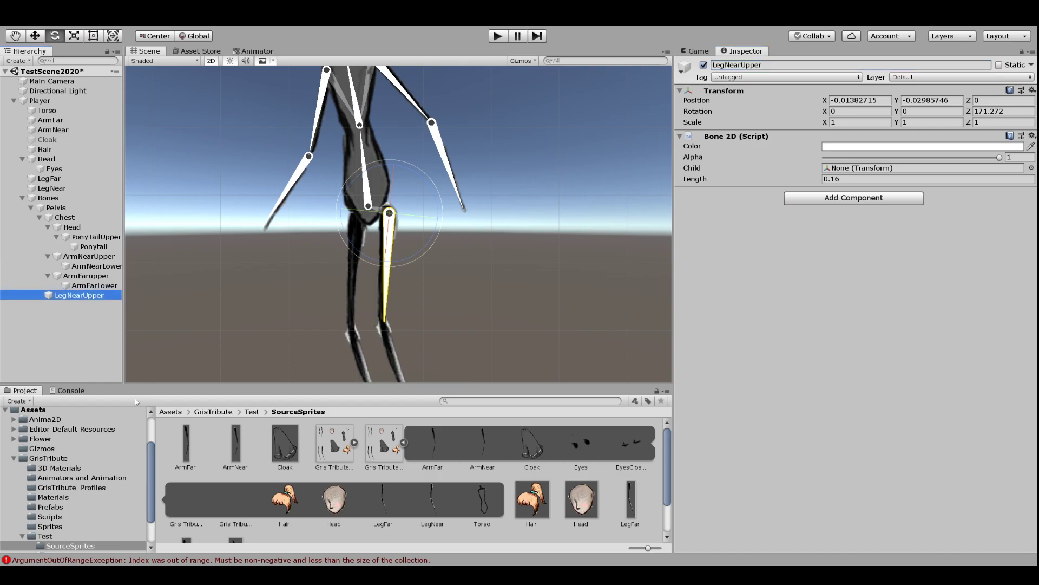
# Add a child bone at the end of LegNearUpper and name it LegNearLower
pyautogui.hotkey('alt', 'shift', 'b')
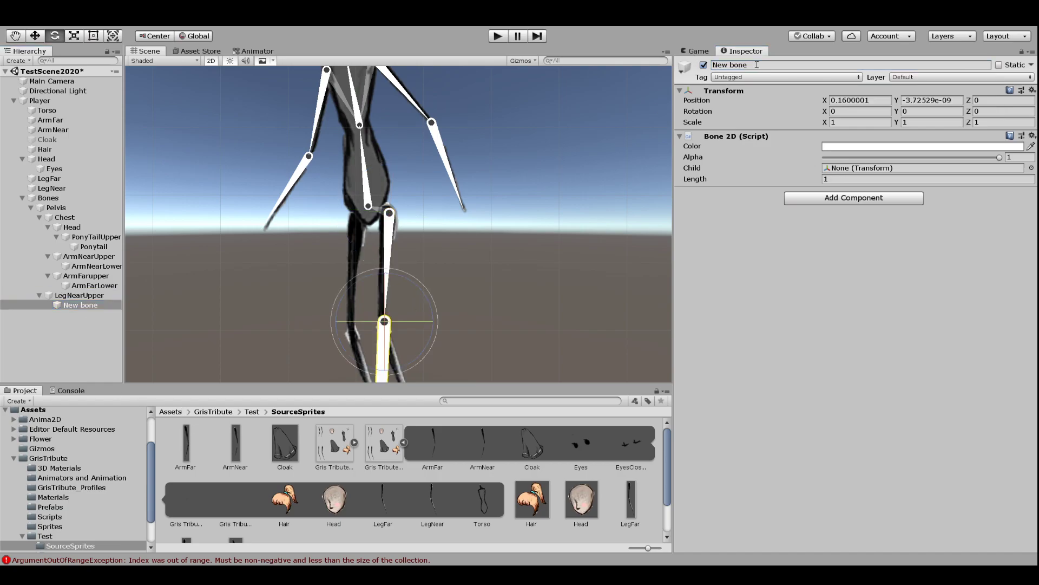
pyautogui.click(757, 65)
pyautogui.write('legNearL')
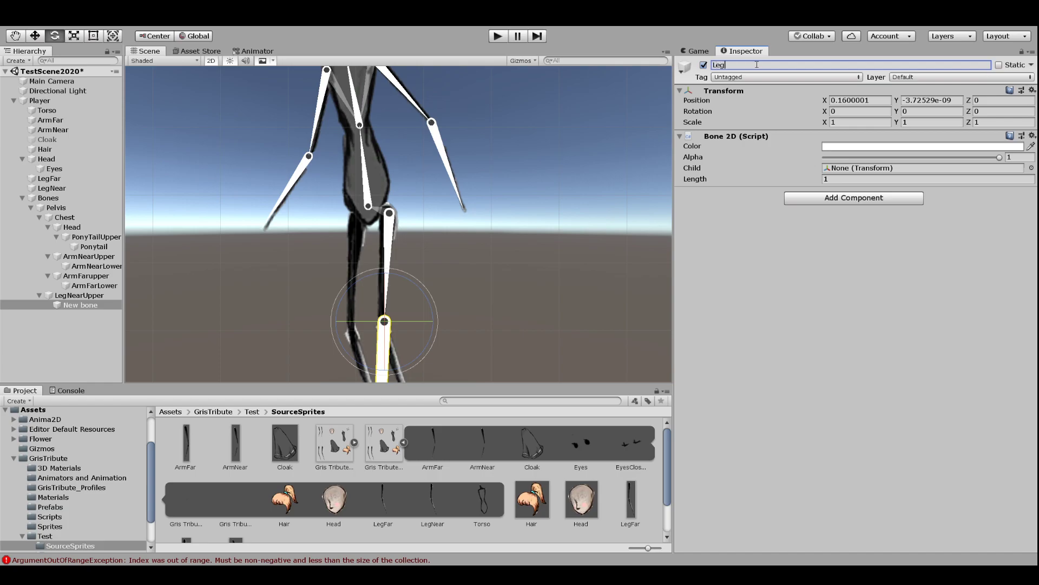
pyautogui.write('ower')
pyautogui.press('Return')
# Rotate LegNearLower along the near shin to about 19.8° on Z and set its length to 0.22
pyautogui.press('f')
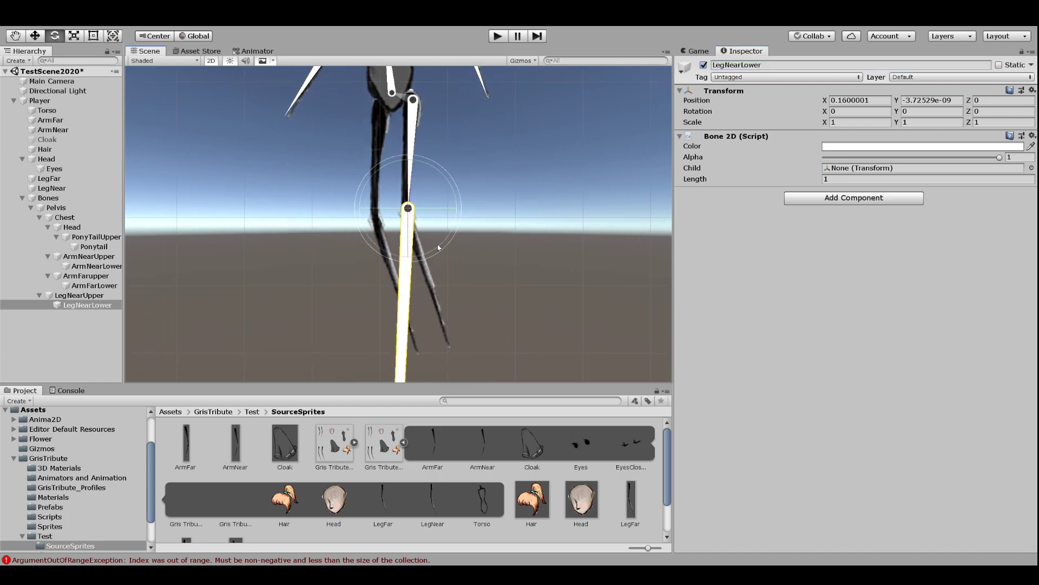
pyautogui.moveTo(437, 245); pyautogui.dragTo(448, 233)
pyautogui.moveTo(821, 183); pyautogui.dragTo(803, 183)
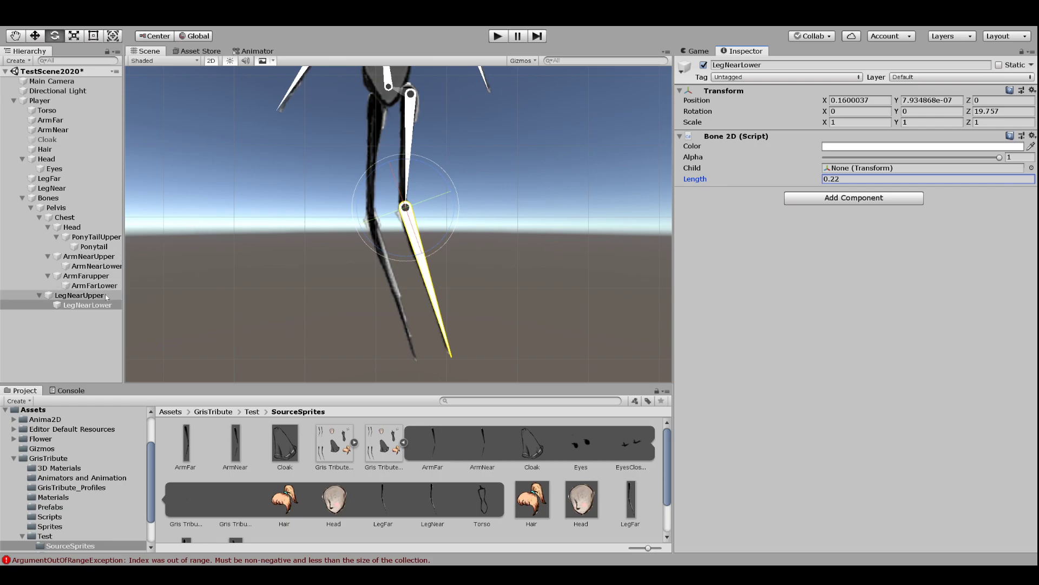
# Duplicate LegNearUpper with its child bone and move the copy onto the far thigh, to about X -0.015, Y 0.024
pyautogui.moveTo(465, 121); pyautogui.dragTo(469, 145, button='middle')
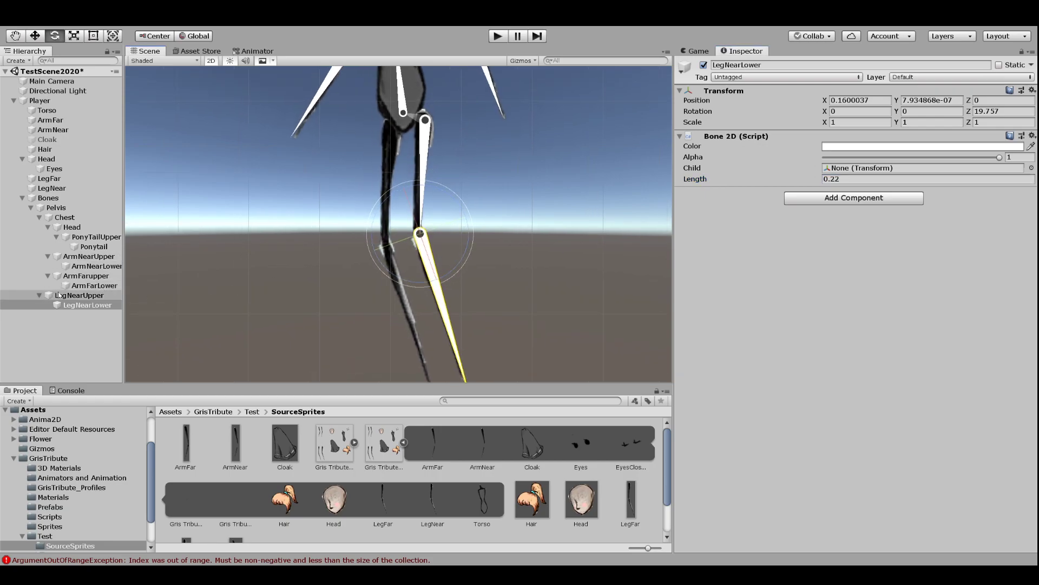
pyautogui.click(82, 295)
pyautogui.hotkey('ctrl', 'd')
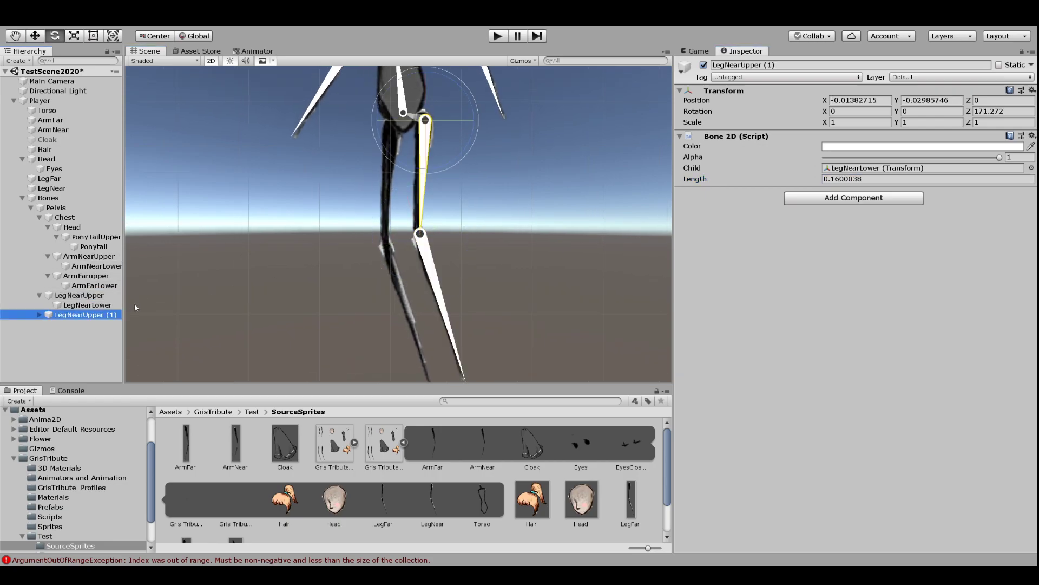
pyautogui.click(40, 315)
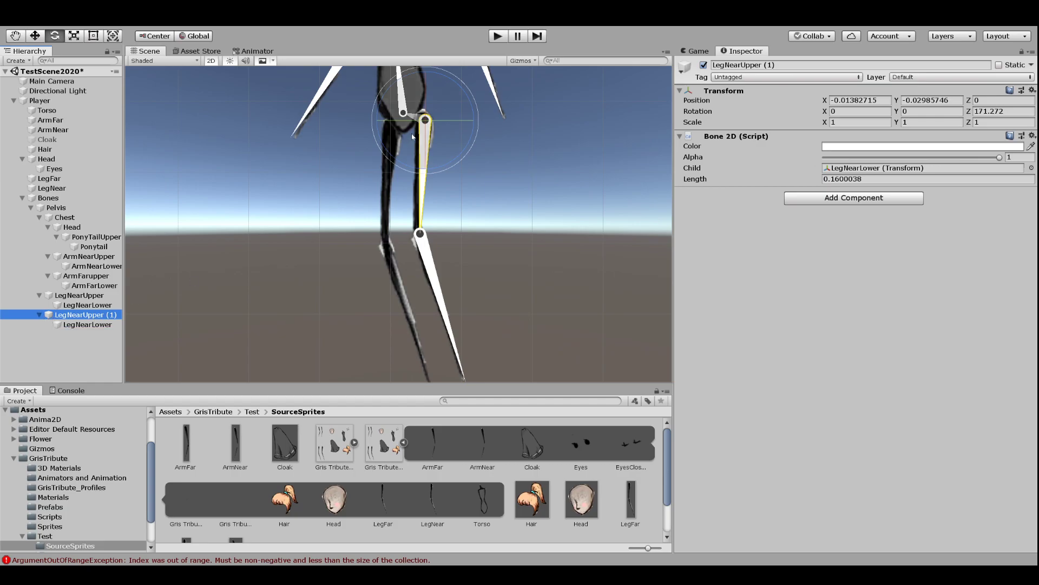
pyautogui.press('w')
pyautogui.moveTo(434, 121); pyautogui.dragTo(395, 126)
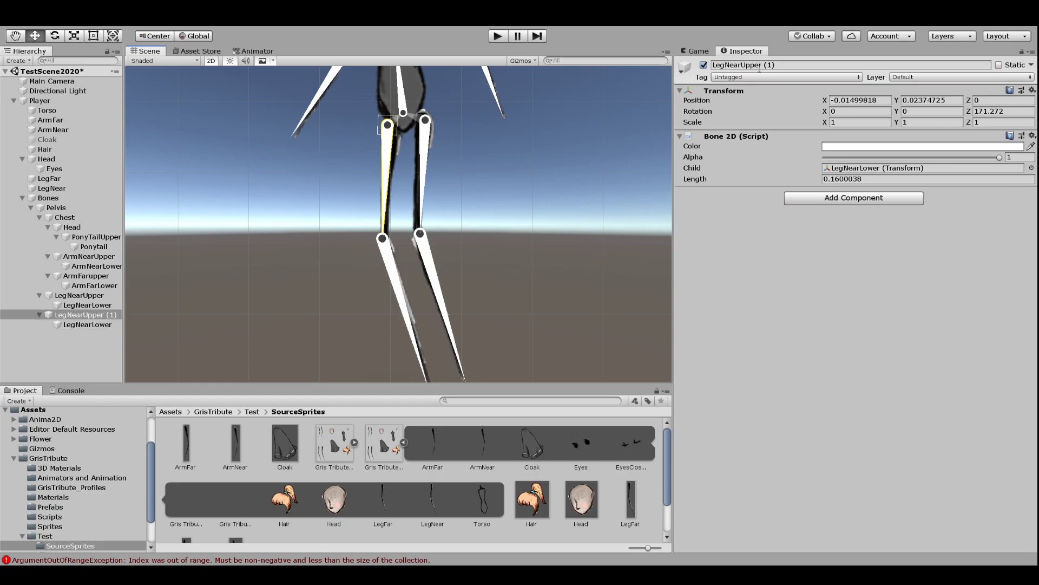
# Rename the duplicated upper leg bone to LegFarUpper
pyautogui.click(754, 68)
pyautogui.click(737, 65)
pyautogui.press('Home')
pyautogui.press('Delete')
pyautogui.press('Delete')
pyautogui.press('Delete')
pyautogui.write('FarUpp')
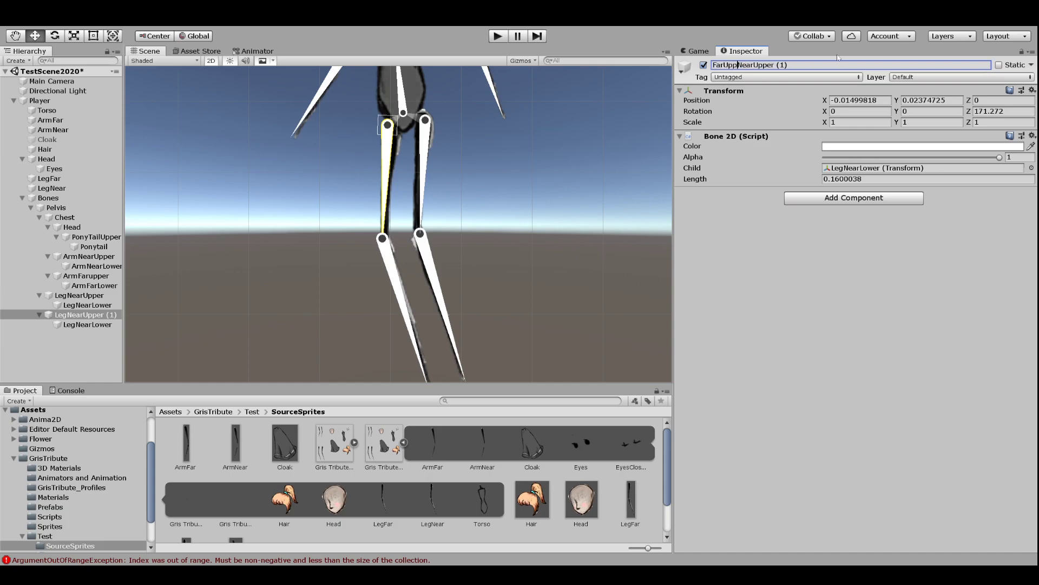
pyautogui.hotkey('ctrl', 'a')
pyautogui.write('LegFarUpper')
pyautogui.press('Return')
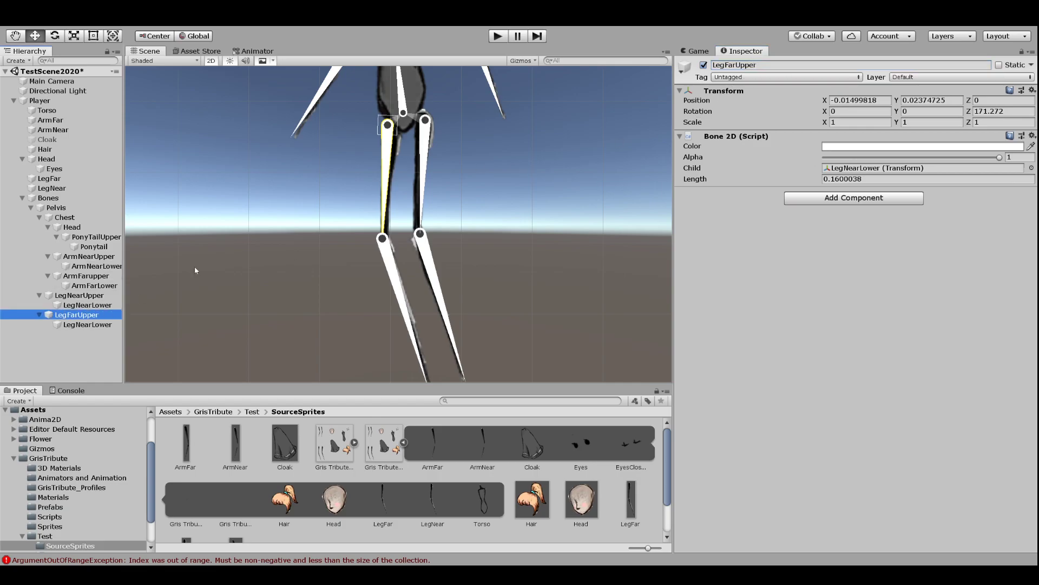
# Rename the child bone of LegFarUpper to LegFarLower
pyautogui.press('Down')
pyautogui.click(741, 66)
pyautogui.click(740, 65)
pyautogui.press('BackSpace')
pyautogui.press('BackSpace')
pyautogui.press('BackSpace')
pyautogui.press('BackSpace')
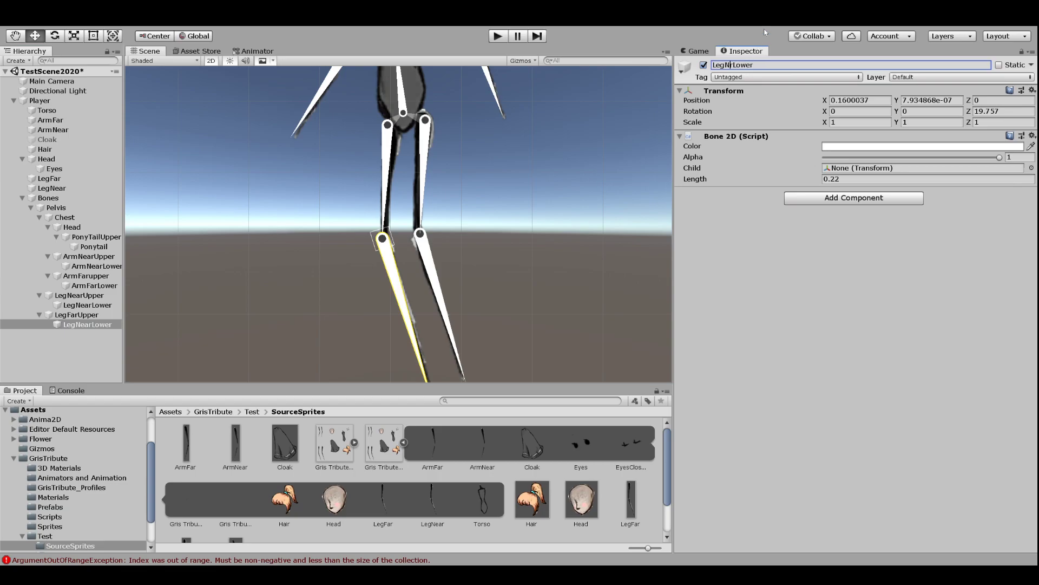
pyautogui.write('Far')
pyautogui.click(553, 278)
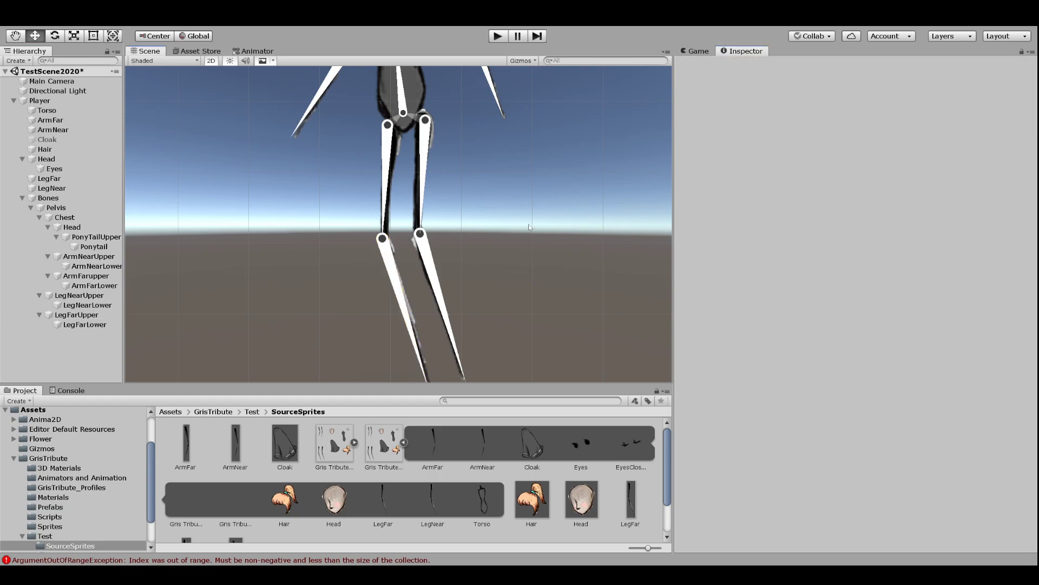
# Activate the hidden Cloak object of the Player so its sprite shows in the scene
pyautogui.scroll(-5, 529, 224)
pyautogui.moveTo(537, 173); pyautogui.dragTo(540, 242, button='middle')
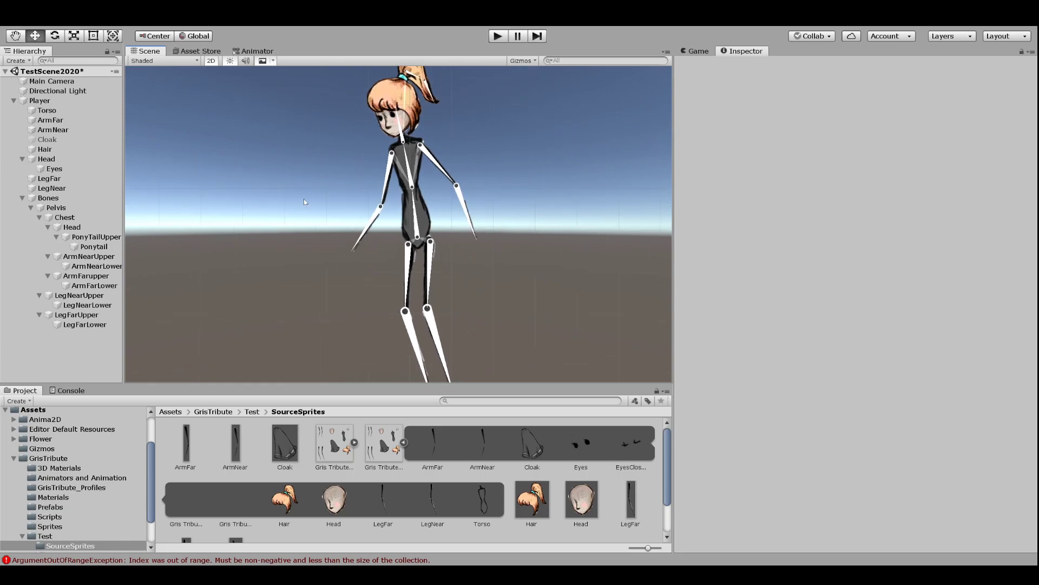
pyautogui.click(48, 140)
pyautogui.click(703, 65)
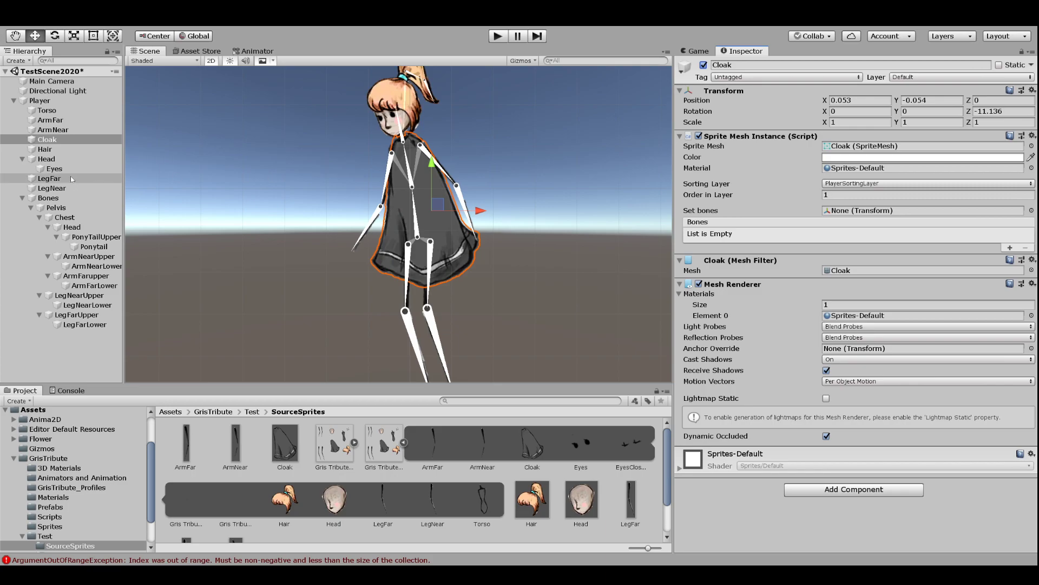
# Add a child bone under Chest and move it to the front of the cloak's neckline, at about X 0.091, Y 0.015
pyautogui.click(73, 218)
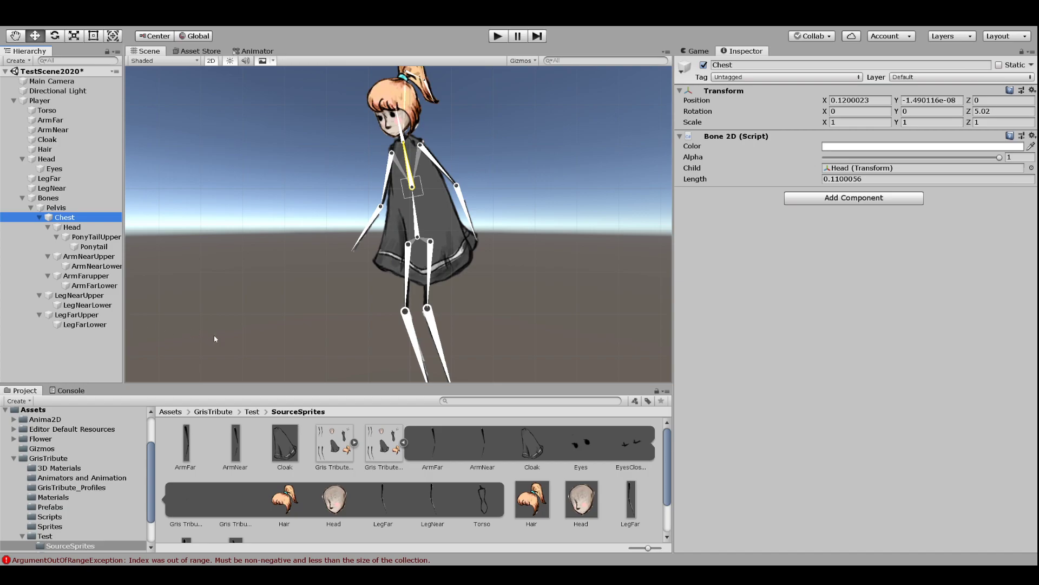
pyautogui.hotkey('alt', 'shift', 'b')
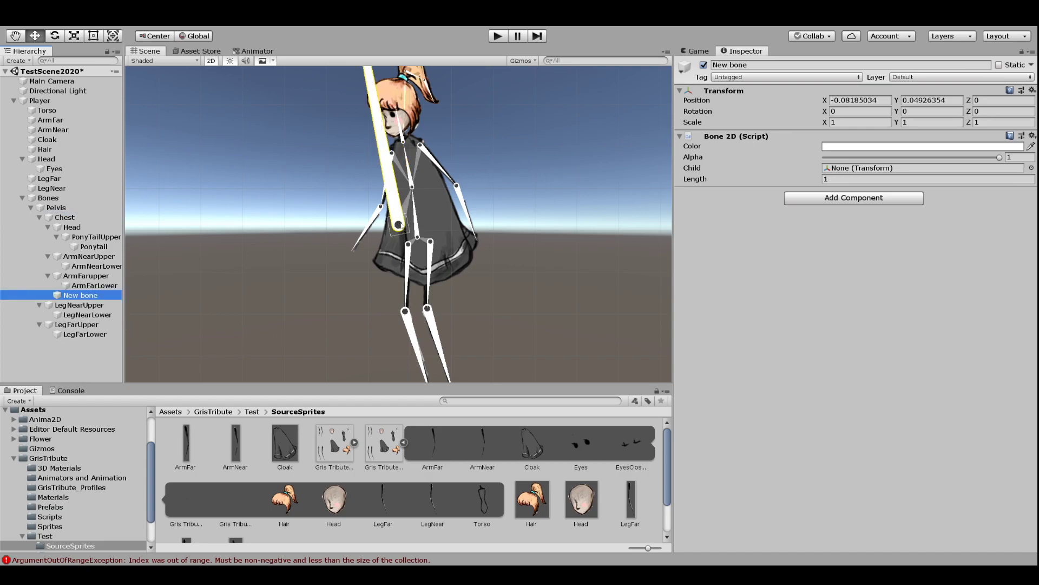
pyautogui.moveTo(405, 225); pyautogui.dragTo(405, 153)
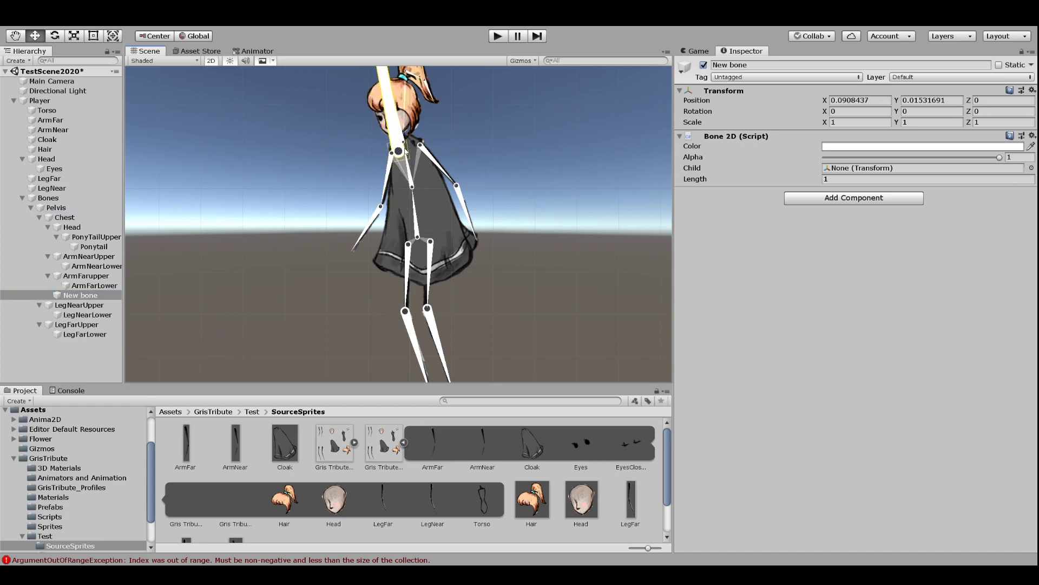
# Rotate the new cloak bone down the cloak's front edge to about 171.5° on Z and set its length to 0.17
pyautogui.press('e')
pyautogui.moveTo(432, 188); pyautogui.dragTo(427, 214)
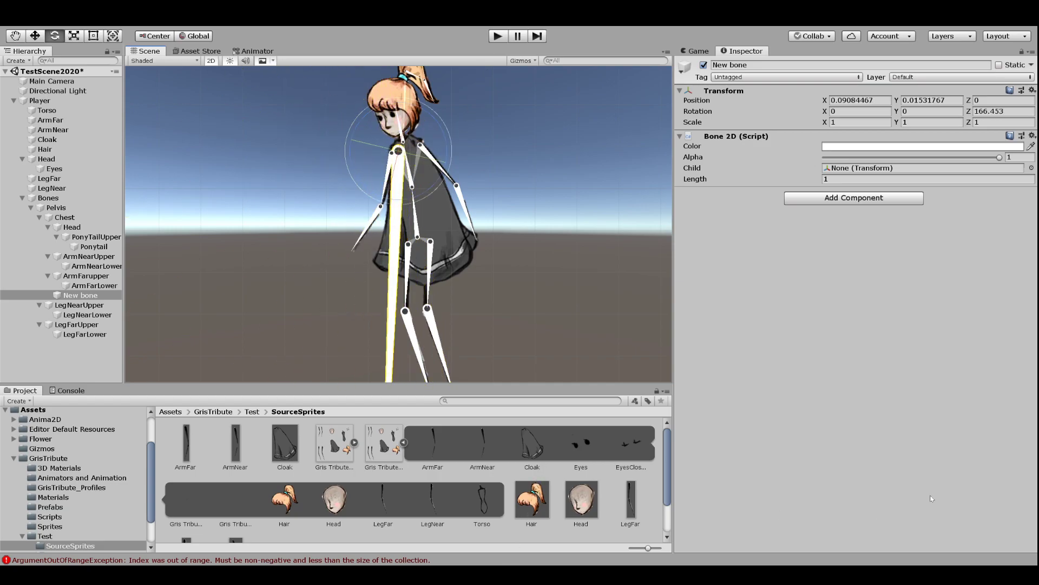
pyautogui.moveTo(818, 181); pyautogui.dragTo(797, 179)
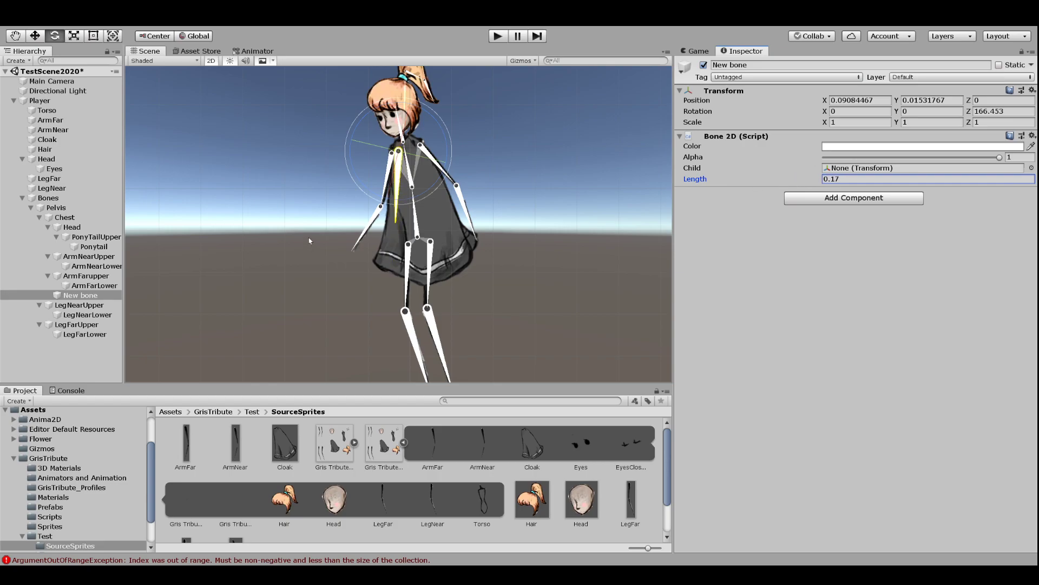
pyautogui.moveTo(430, 188); pyautogui.dragTo(436, 183)
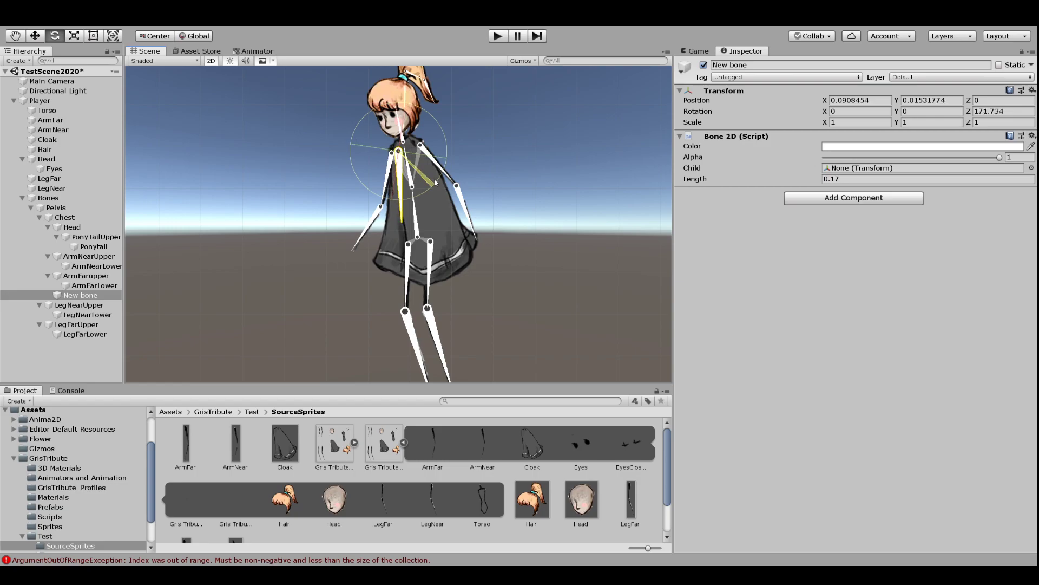
# Rename the new front cloak bone to CloakForward
pyautogui.click(734, 65)
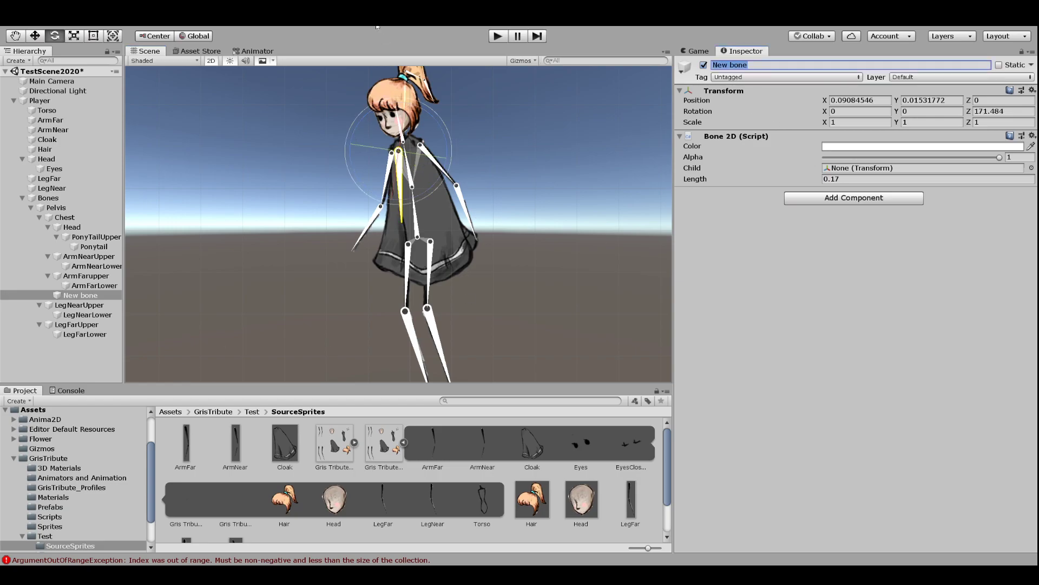
pyautogui.write('CloakForward')
pyautogui.press('Return')
# Add a child bone under CloakForward, rotated to about -10.5° on Z toward the front hem, with length 0.1
pyautogui.click(93, 297)
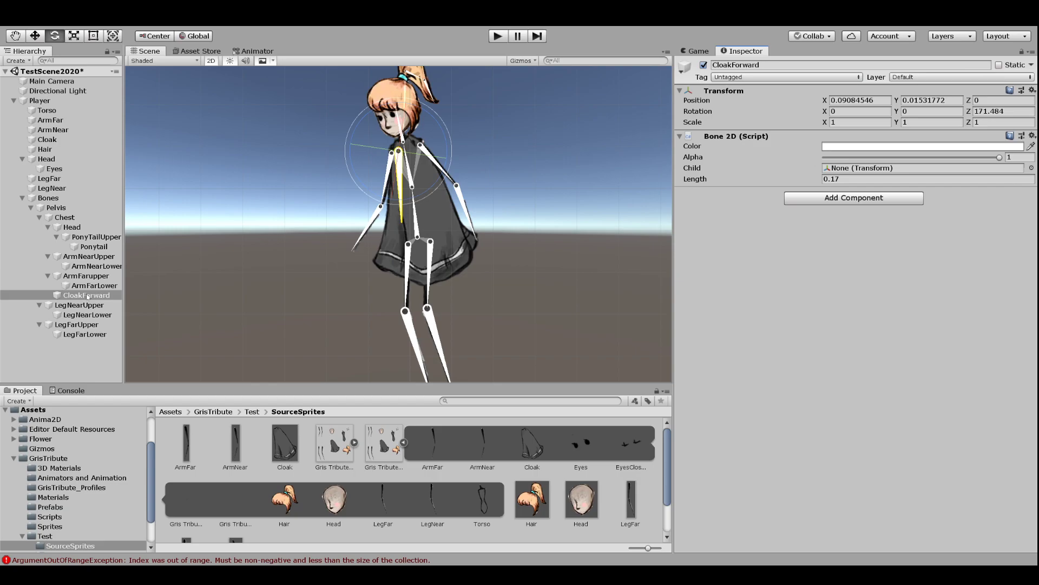
pyautogui.click(87, 297)
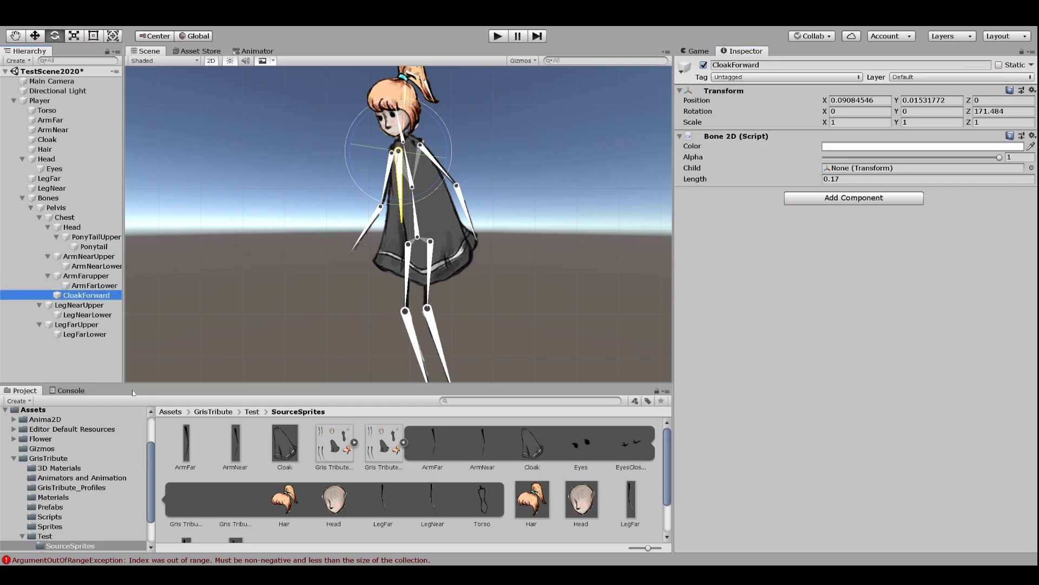
pyautogui.hotkey('alt', 'shift', 'b')
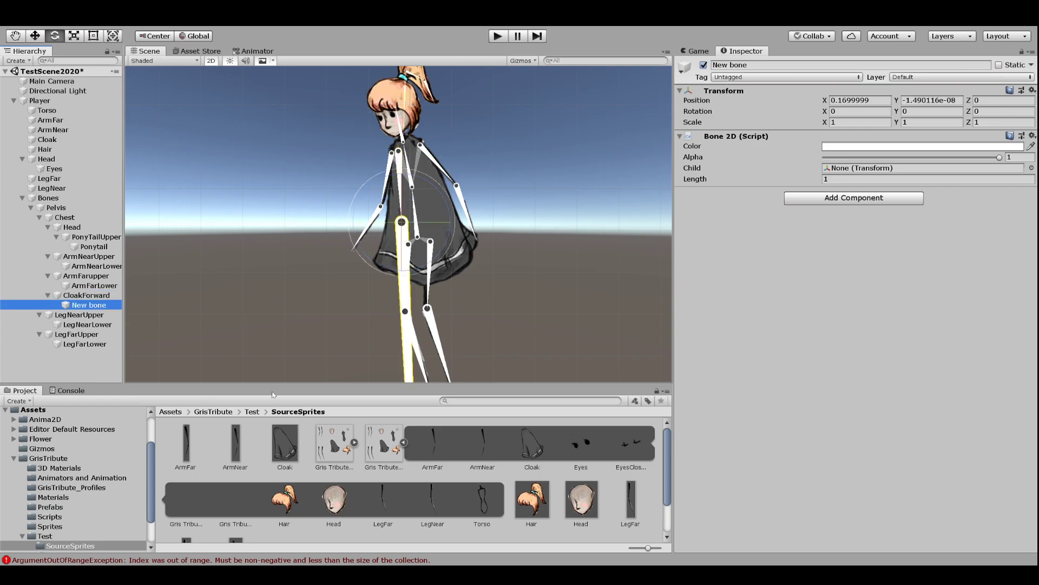
pyautogui.moveTo(448, 216); pyautogui.dragTo(456, 222)
pyautogui.click(825, 178)
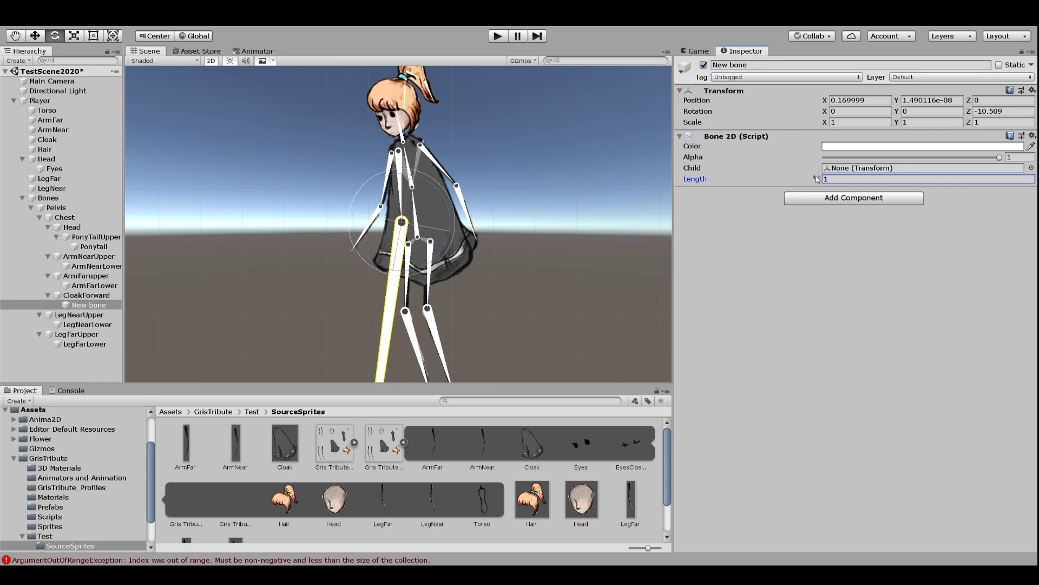
pyautogui.write('0.1')
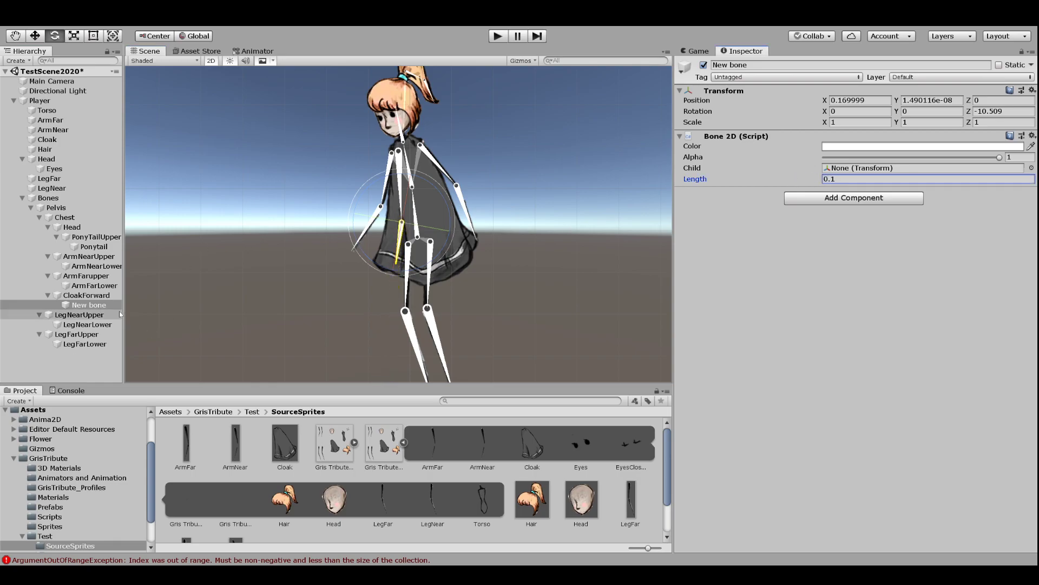
# Rename the child bone of CloakForward to CloakForwardLower
pyautogui.click(759, 65)
pyautogui.write('Cloak')
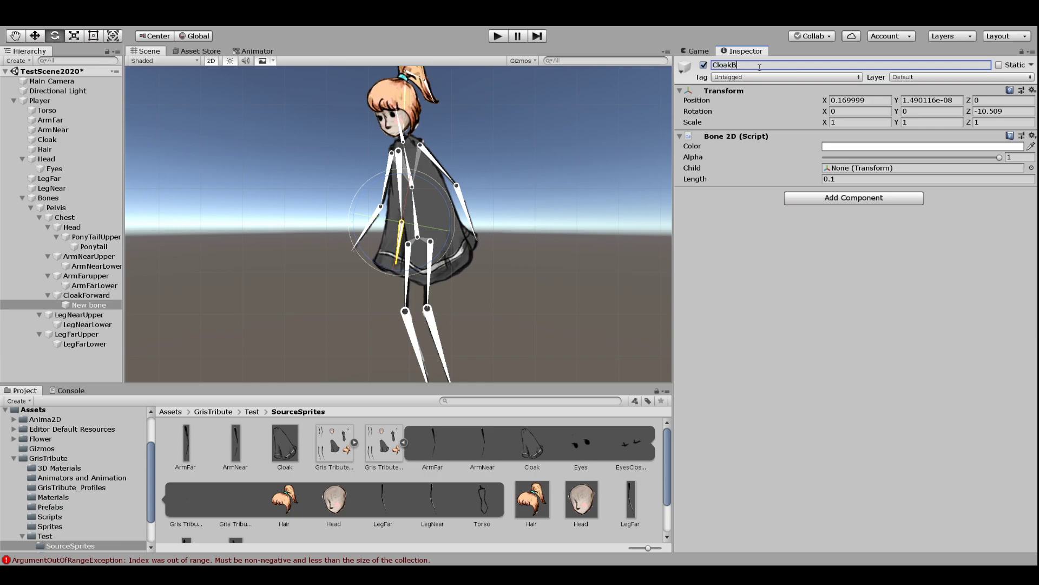
pyautogui.write('ForwardLower')
pyautogui.press('Return')
# Duplicate CloakForward with its child bone and rename the copy CloakBackward
pyautogui.click(86, 295)
pyautogui.hotkey('ctrl', 'd')
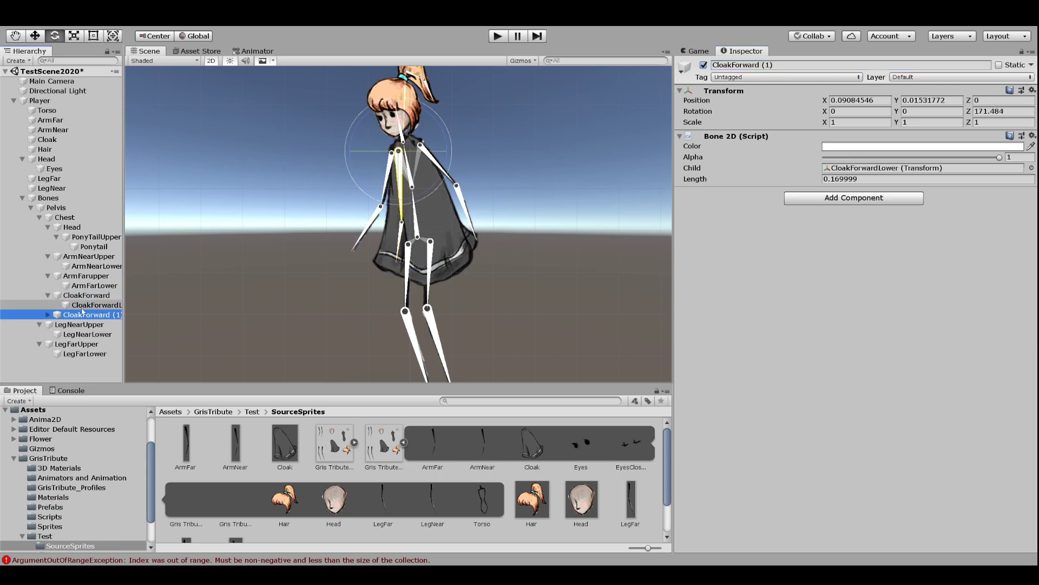
pyautogui.click(47, 314)
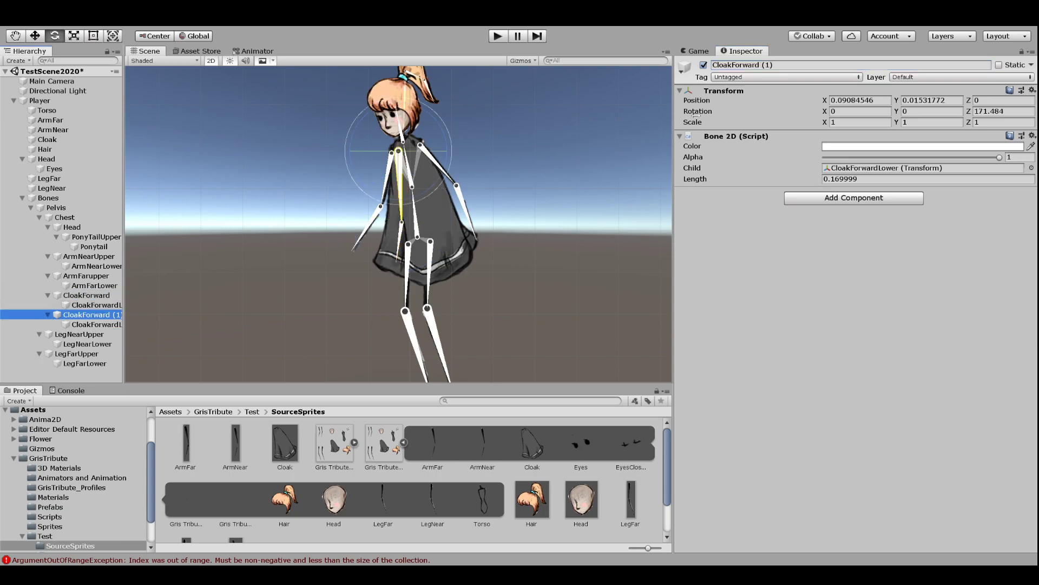
pyautogui.click(740, 66)
pyautogui.moveTo(736, 65); pyautogui.dragTo(822, 62)
pyautogui.write('Backward')
pyautogui.press('Return')
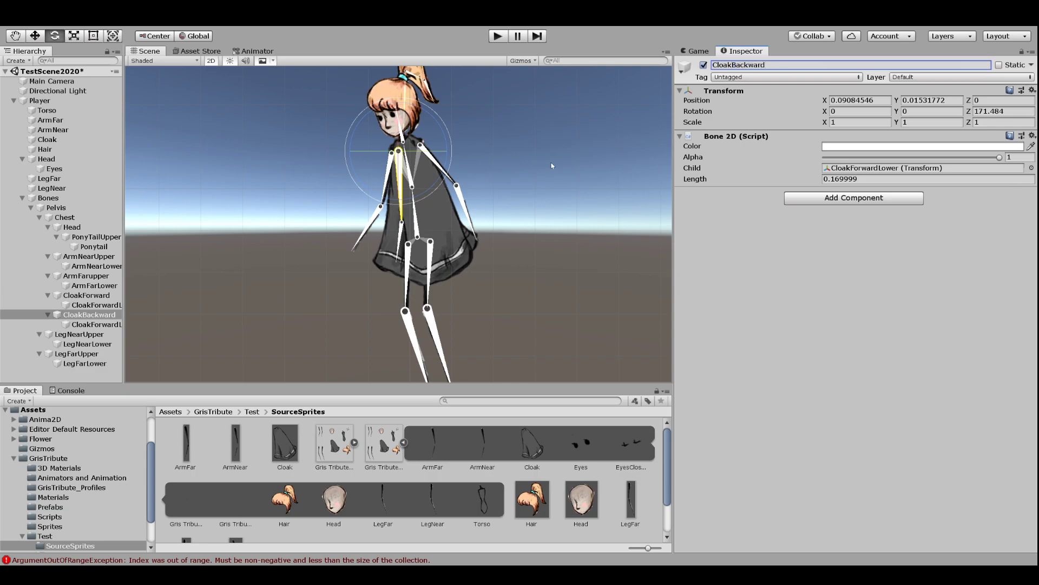
# Fit CloakBackward to the cloak's rear side at about X 0.092, Y -0.026, rotated to about 191.3° on Z
pyautogui.moveTo(441, 176); pyautogui.dragTo(427, 148)
pyautogui.press('w')
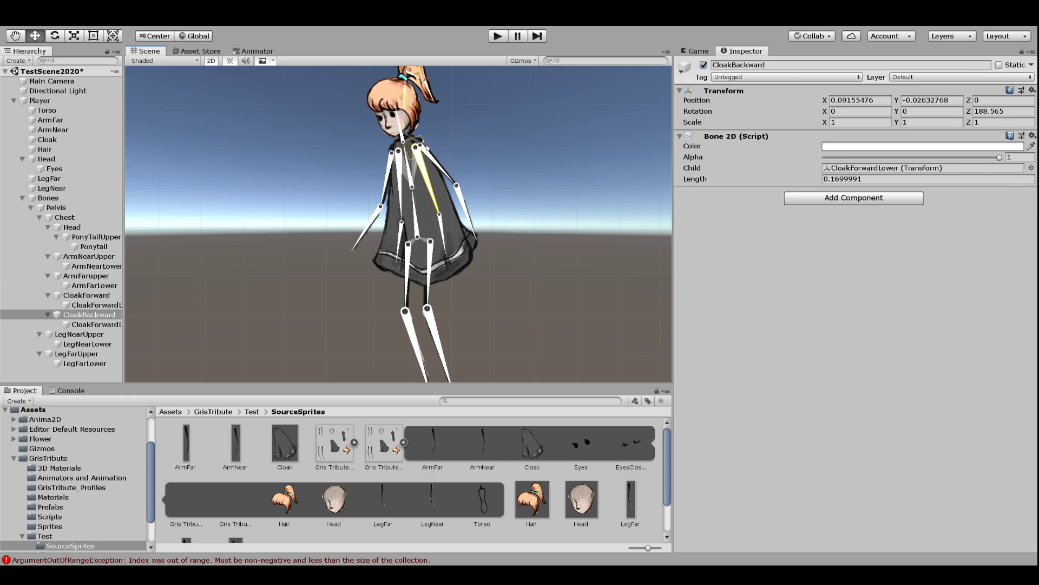
pyautogui.press('e')
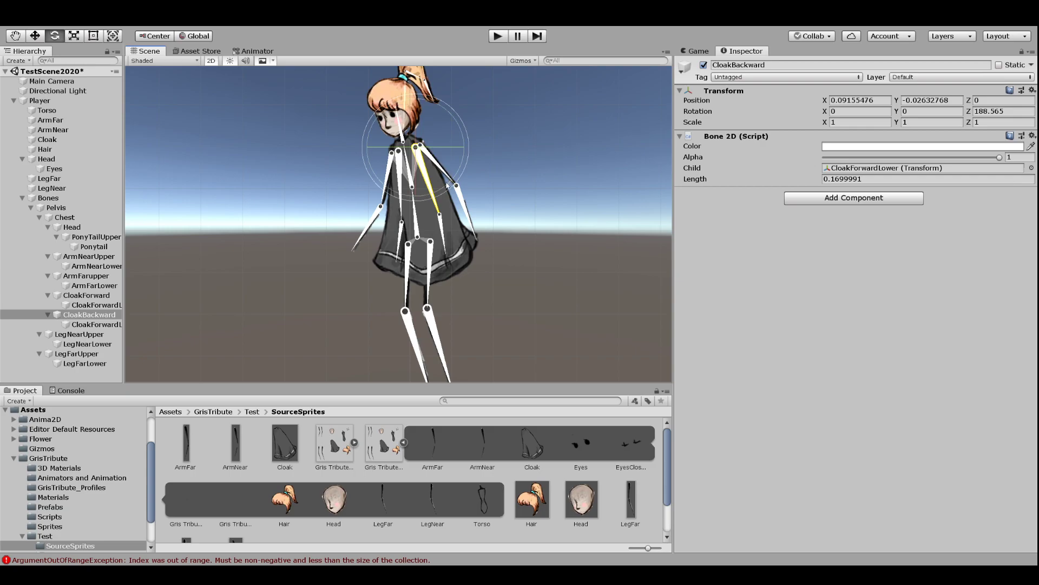
pyautogui.moveTo(445, 186); pyautogui.dragTo(456, 188)
# Rename the child bone of CloakBackward to CloakBackwardLower and rotate it toward the cloak's rear hem
pyautogui.click(101, 325)
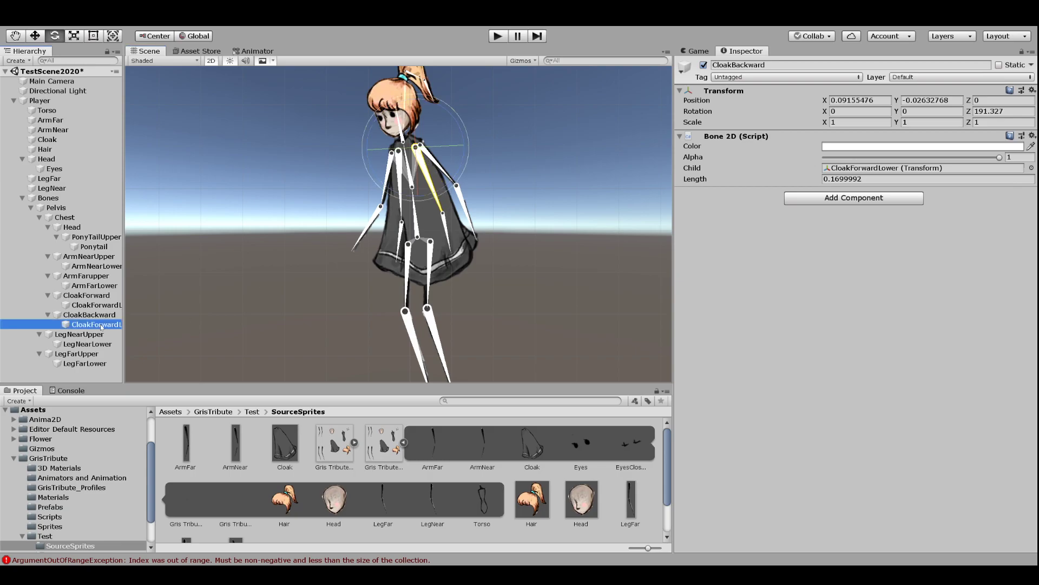
pyautogui.click(741, 65)
pyautogui.click(741, 65)
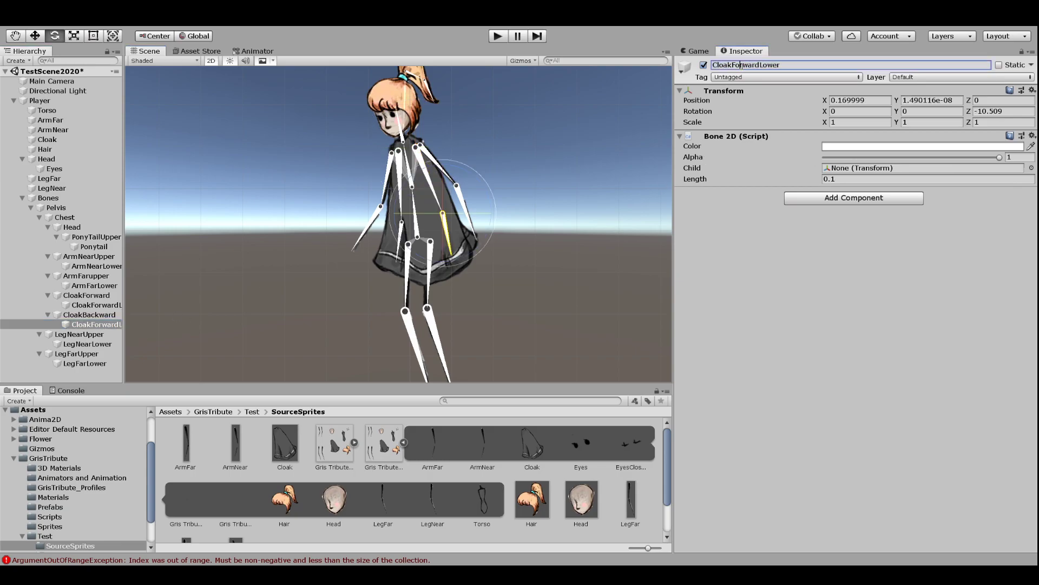
pyautogui.press('BackSpace')
pyautogui.press('BackSpace')
pyautogui.press('Delete')
pyautogui.write('Back')
pyautogui.moveTo(487, 239); pyautogui.dragTo(493, 227)
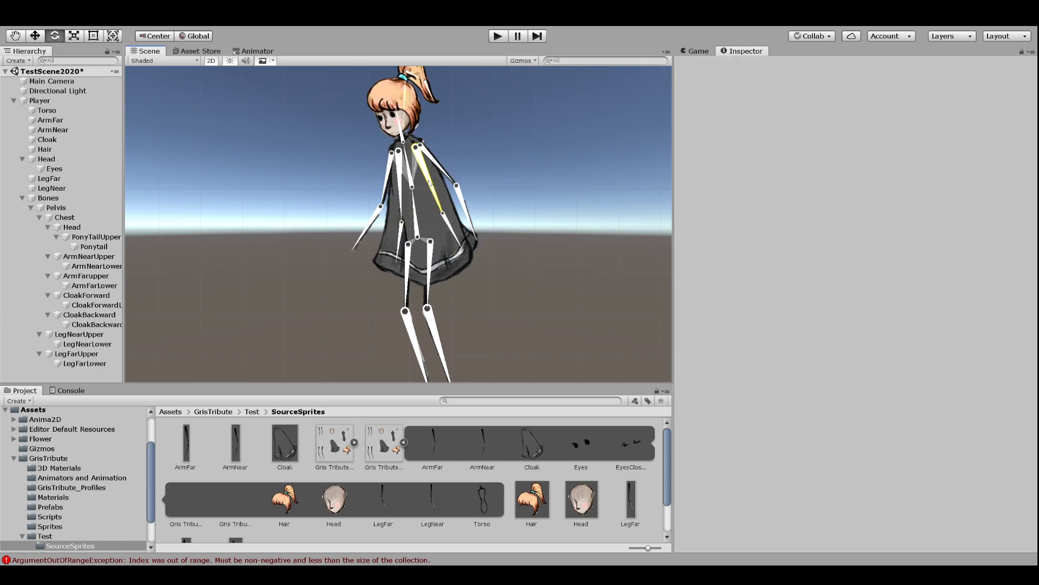
# Rotate the CloakBackward bone to about 187.8° on Z and deselect it
pyautogui.click(432, 181)
pyautogui.click(503, 181)
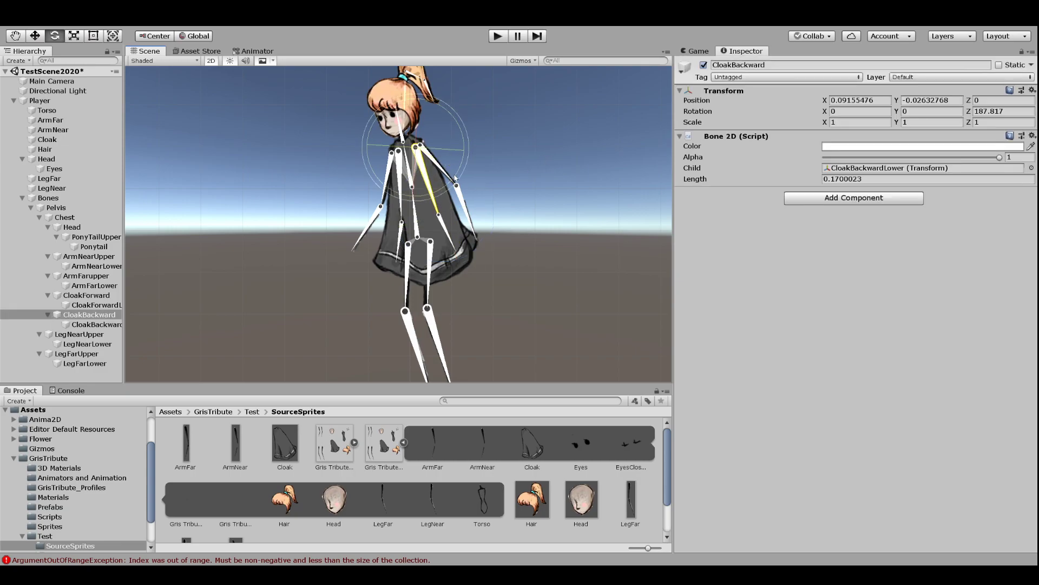
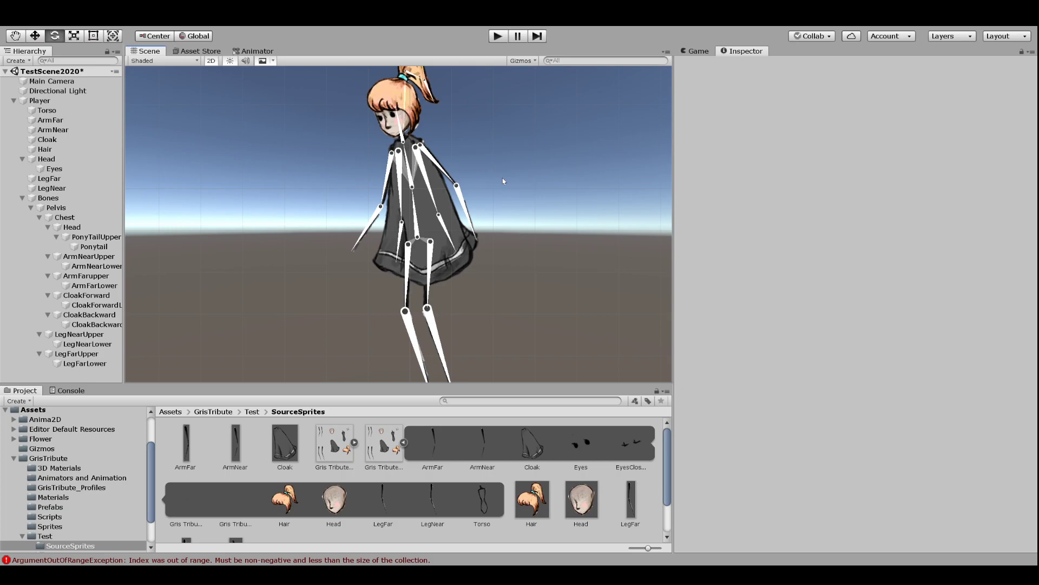
# Create an empty child object under Player and name it IKHolder
pyautogui.click(22, 198)
pyautogui.click(23, 198)
pyautogui.click(22, 200)
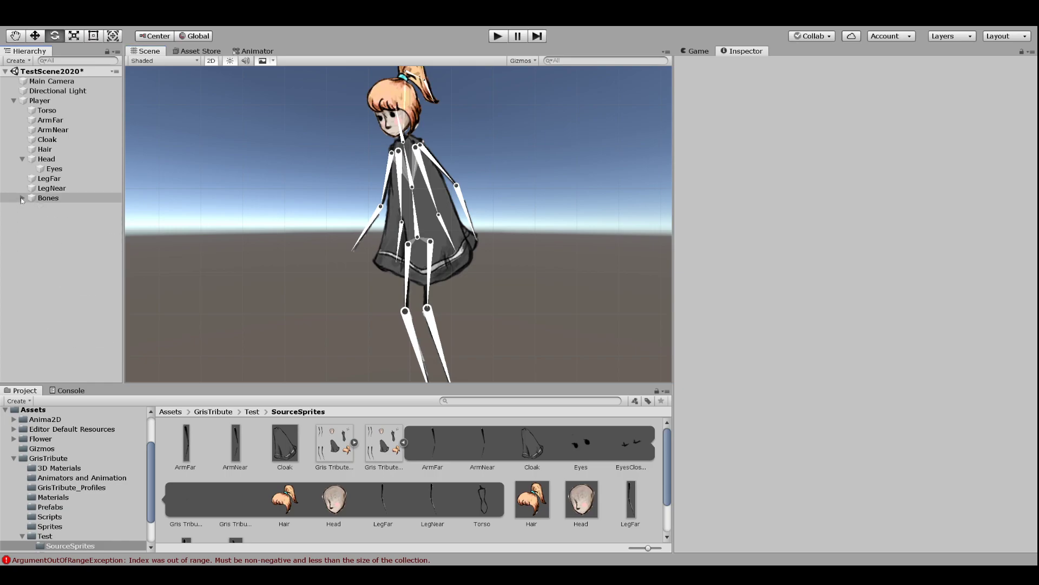
pyautogui.click(37, 101)
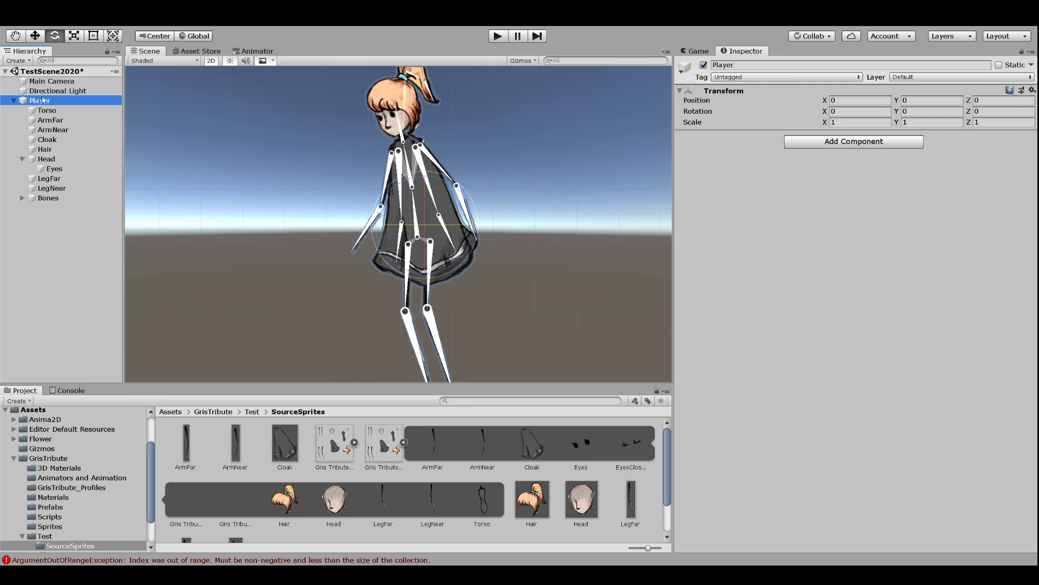
pyautogui.hotkey('ctrl', 'shift', 'n')
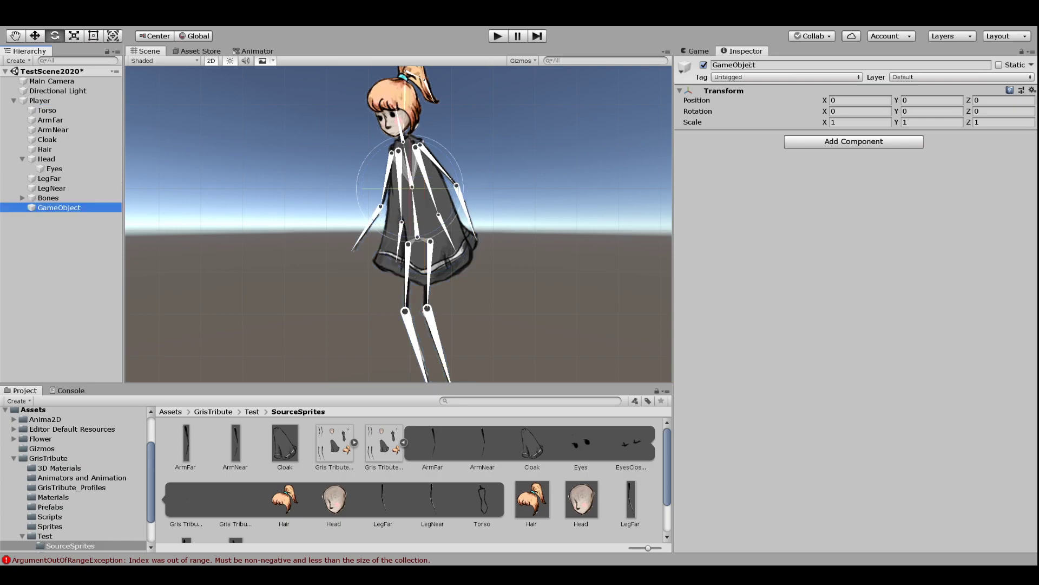
pyautogui.click(749, 65)
pyautogui.write('IKHolder')
pyautogui.press('Return')
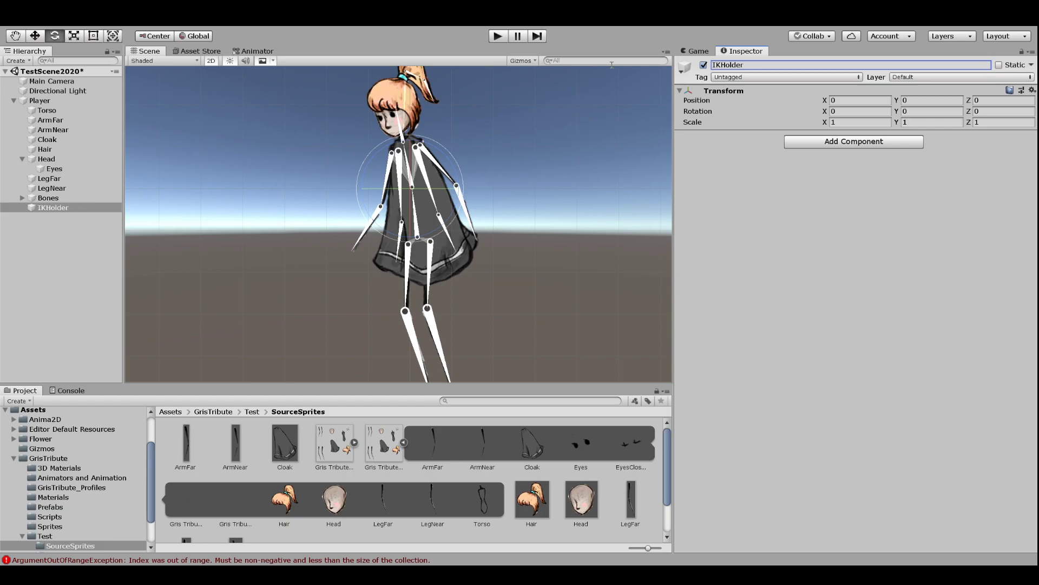
# Add an IK CCD object under IKHolder and name it ArmIK
pyautogui.click(22, 198)
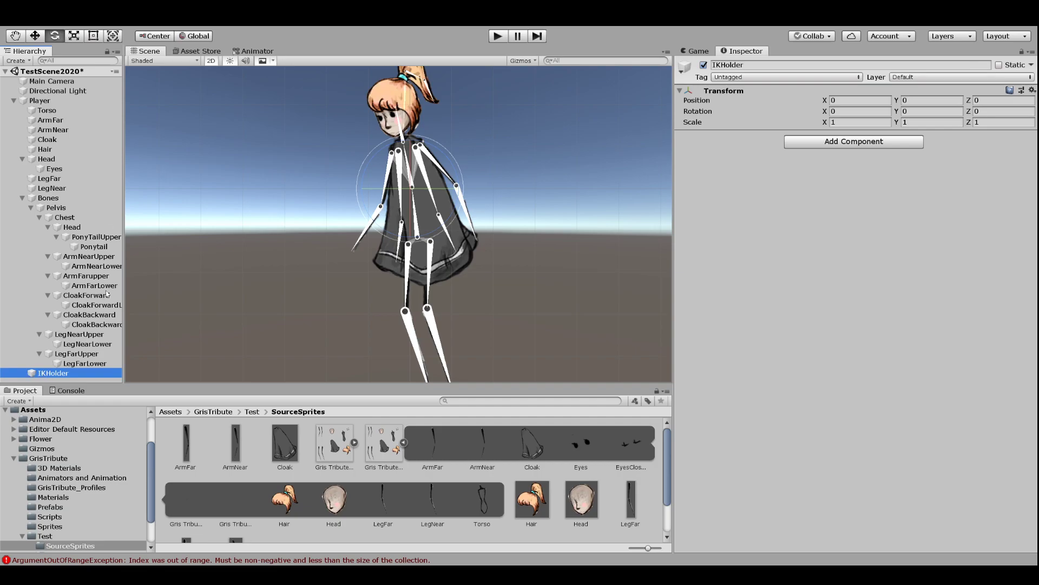
pyautogui.click(185, 313)
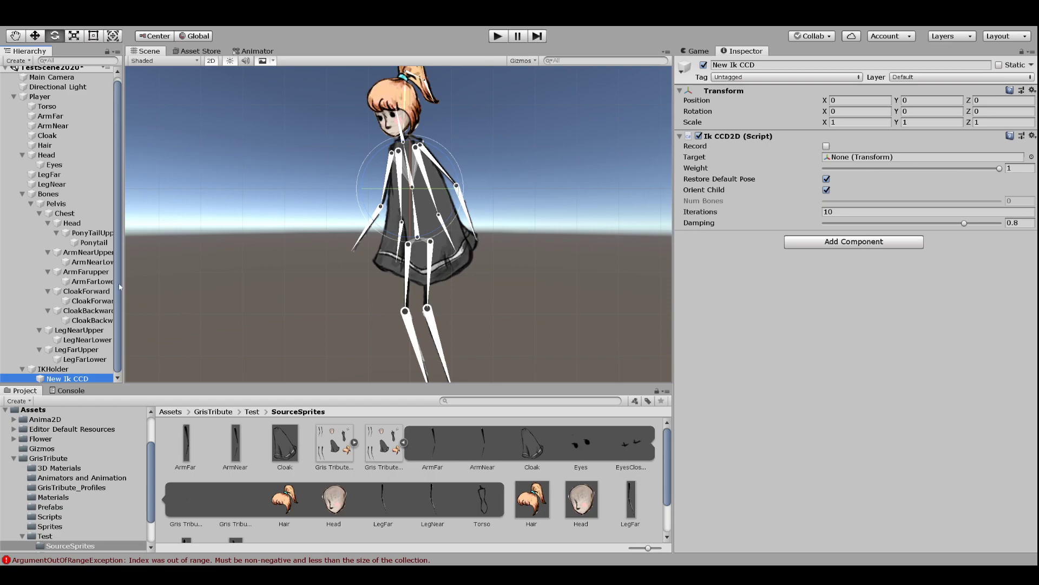
pyautogui.click(796, 67)
pyautogui.write('ArmIK')
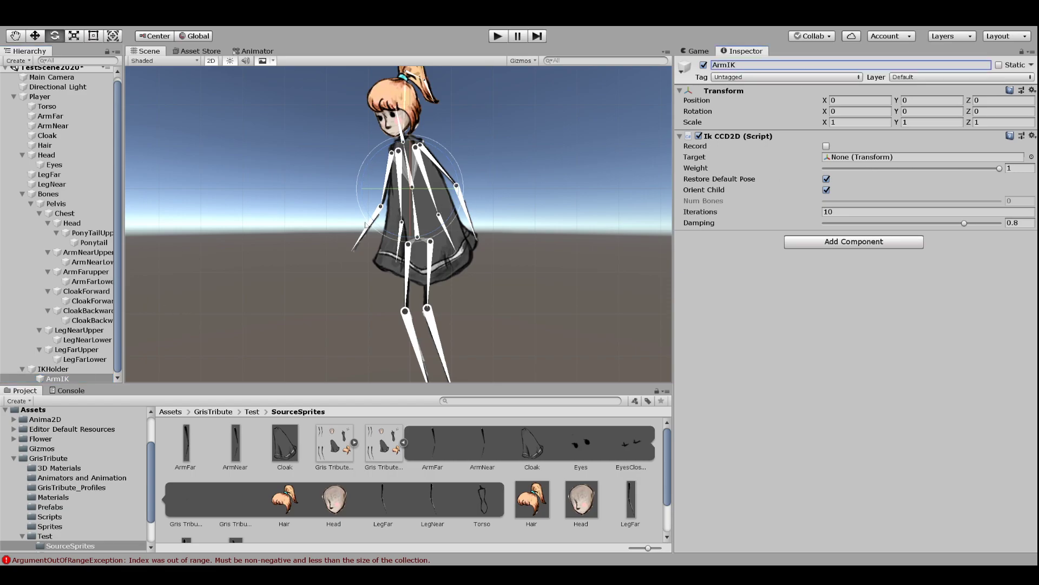
# Move ArmIK to the tip of the far forearm bone, at about X -0.147, Y -0.158
pyautogui.write('w')
pyautogui.moveTo(411, 187); pyautogui.dragTo(343, 245)
pyautogui.scroll(-3, 361, 233)
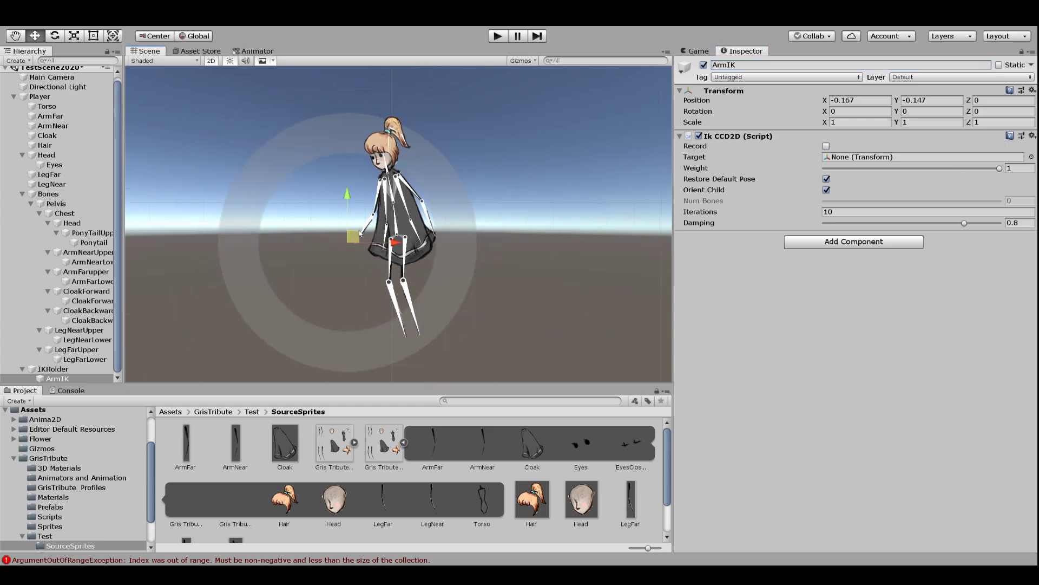
pyautogui.press('r')
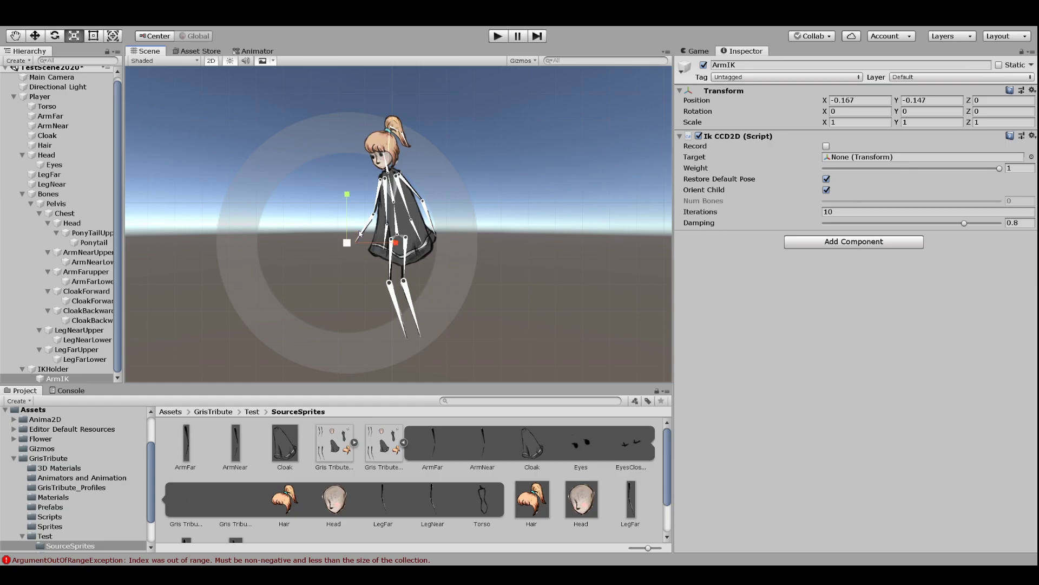
pyautogui.moveTo(347, 242); pyautogui.dragTo(345, 288)
pyautogui.hotkey('ctrl', 'z')
pyautogui.press('w')
pyautogui.moveTo(359, 236); pyautogui.dragTo(359, 237)
# Rename ArmIK to ArmFarIK and assign the ArmFarLower bone as its target
pyautogui.click(728, 64)
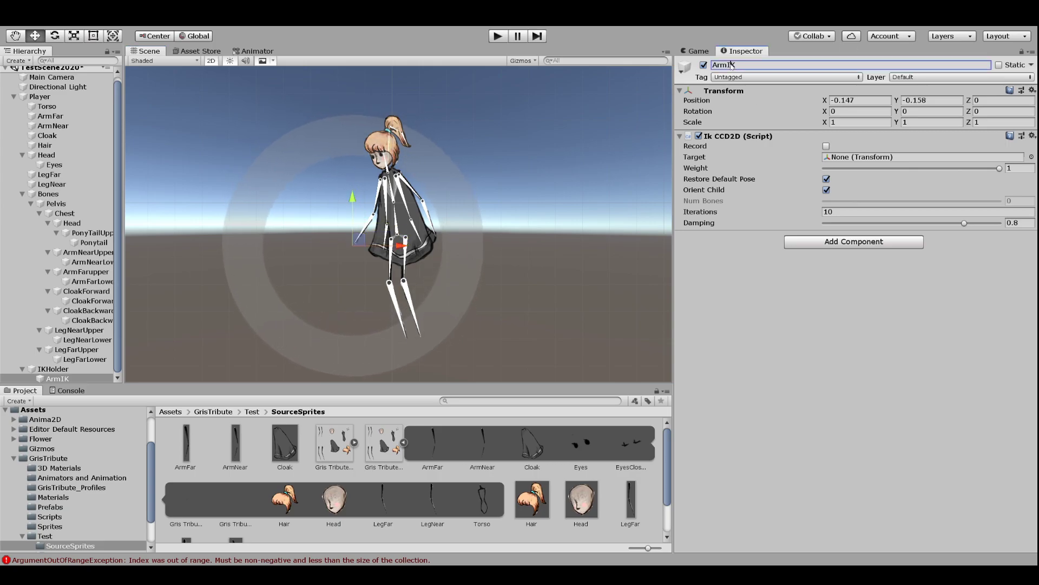
pyautogui.write('Far')
pyautogui.press('Return')
pyautogui.moveTo(99, 282); pyautogui.dragTo(837, 163)
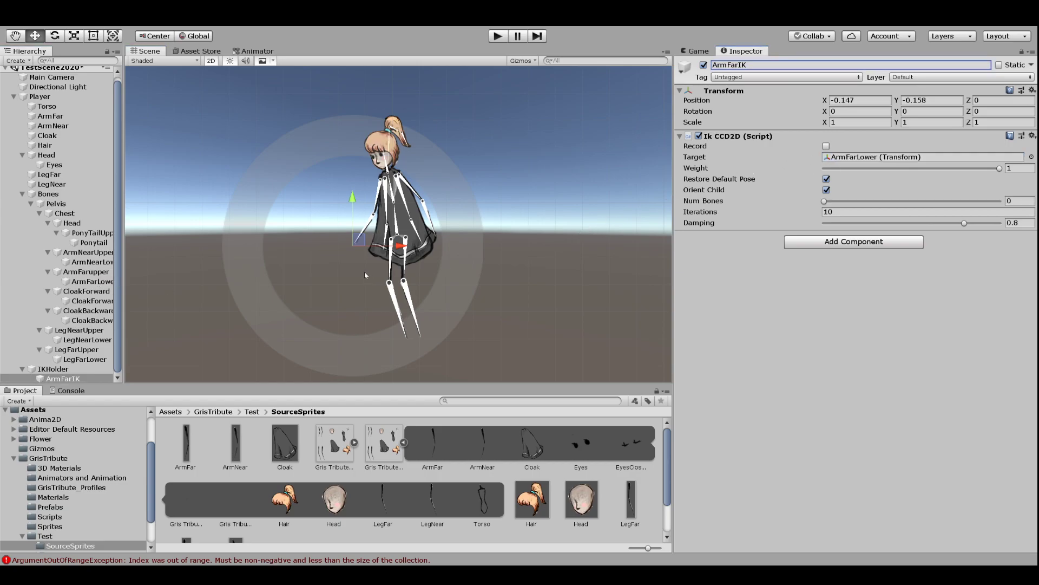
# Try moving ArmFarIK with Record enabled to test how the far arm follows, and undo the move
pyautogui.moveTo(360, 236)
pyautogui.mouseDown()
pyautogui.moveTo(354, 189)
pyautogui.moveTo(360, 235)
pyautogui.mouseUp()
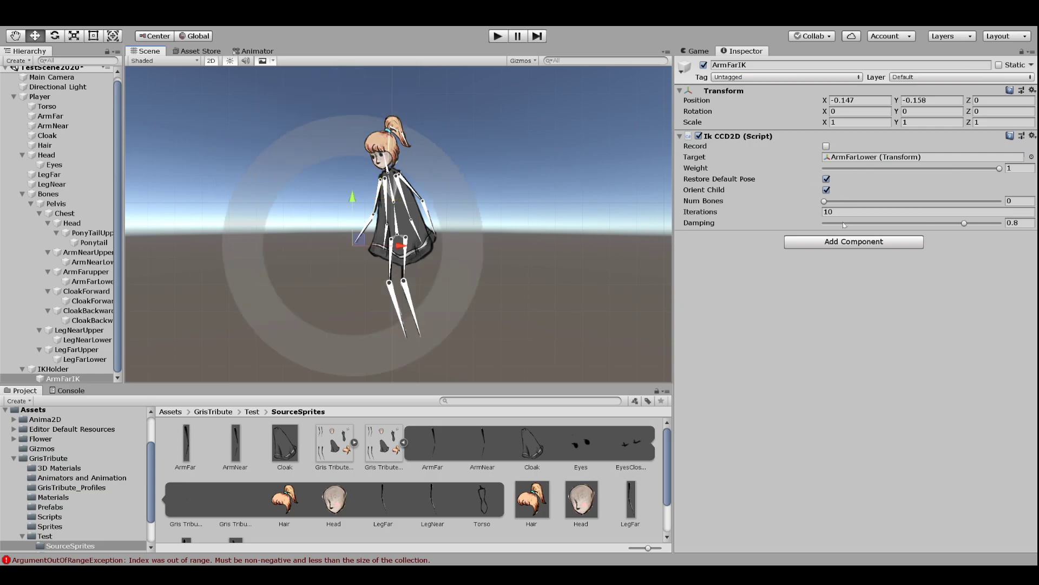
pyautogui.click(826, 147)
pyautogui.moveTo(359, 239); pyautogui.dragTo(367, 211)
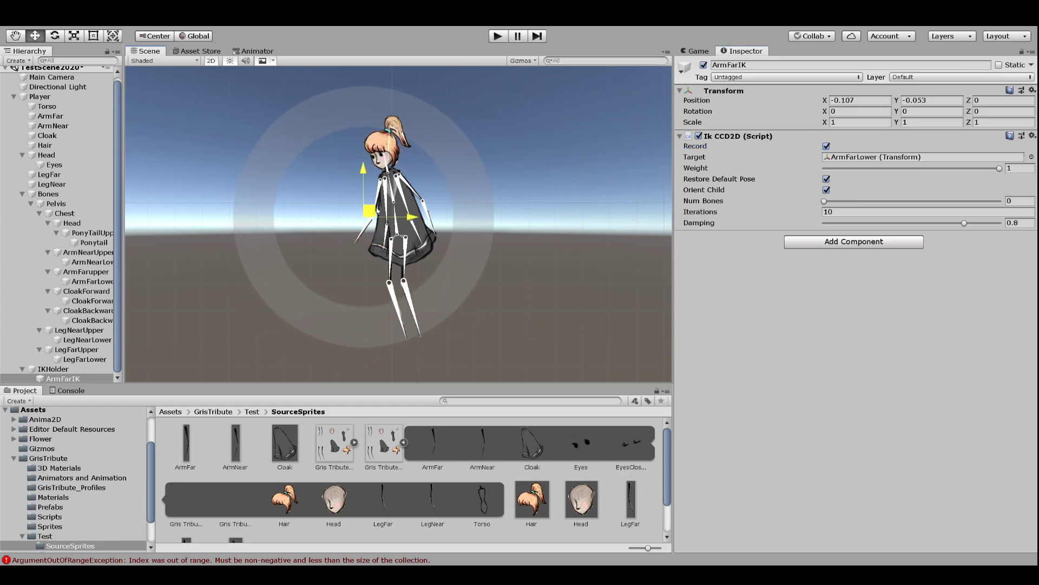
pyautogui.hotkey('ctrl', 'z')
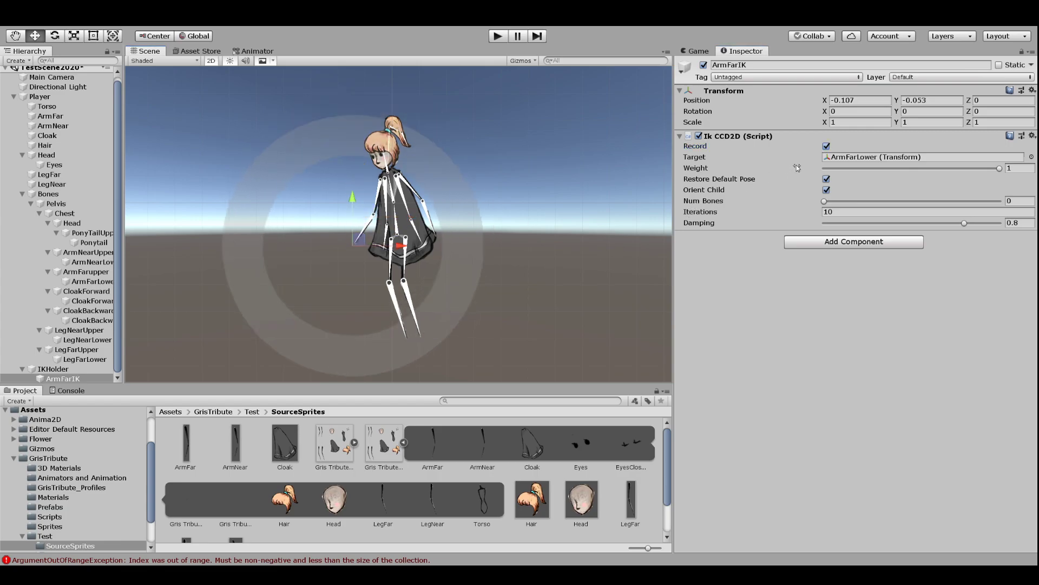
# Add an IK Limb under IKHolder, place it at the far hand at about X -0.152, Y -0.15, and target it to ArmFarLower
pyautogui.click(54, 369)
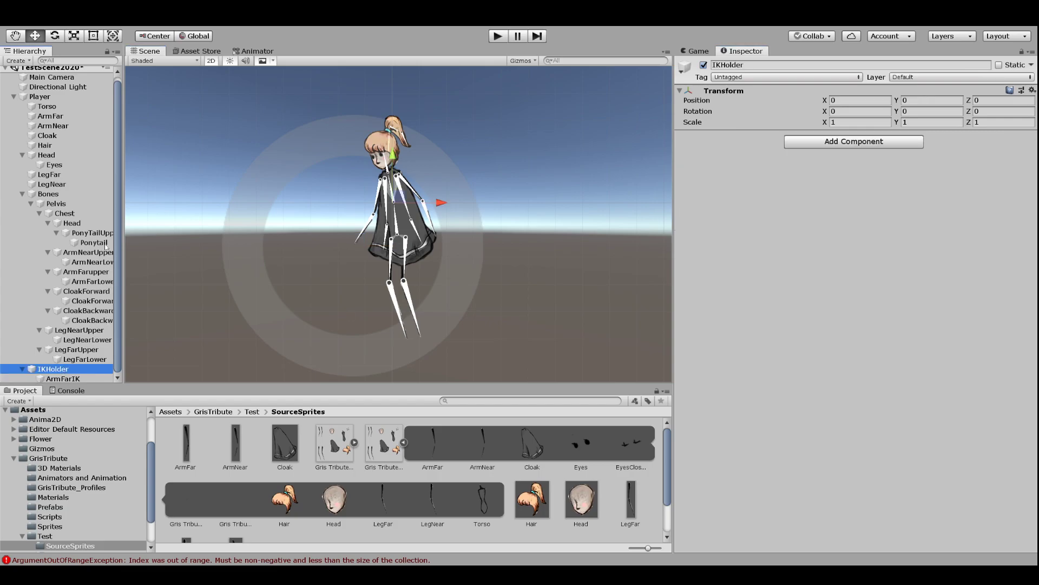
pyautogui.click(185, 322)
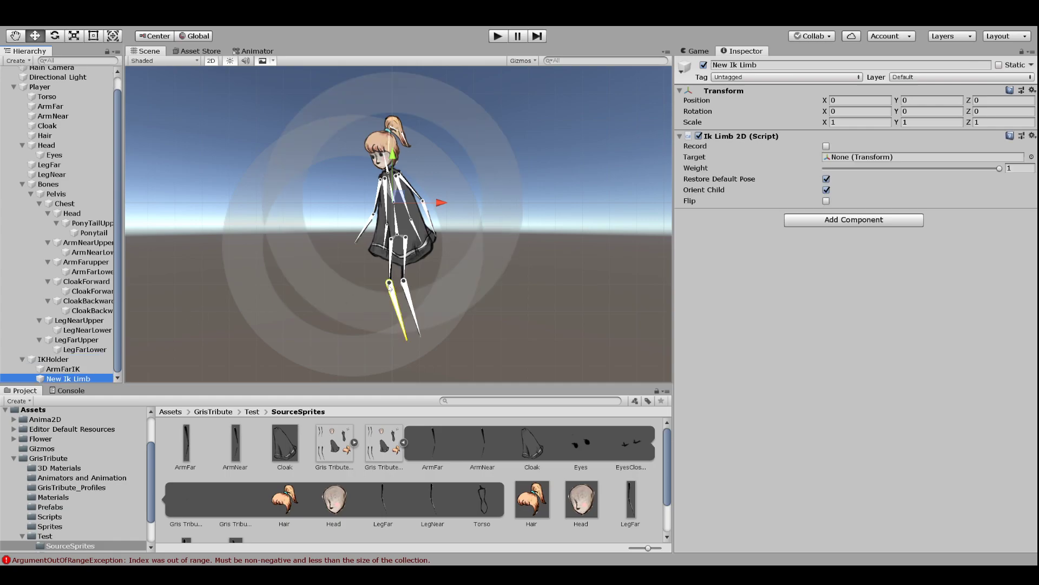
pyautogui.moveTo(398, 197); pyautogui.dragTo(357, 239)
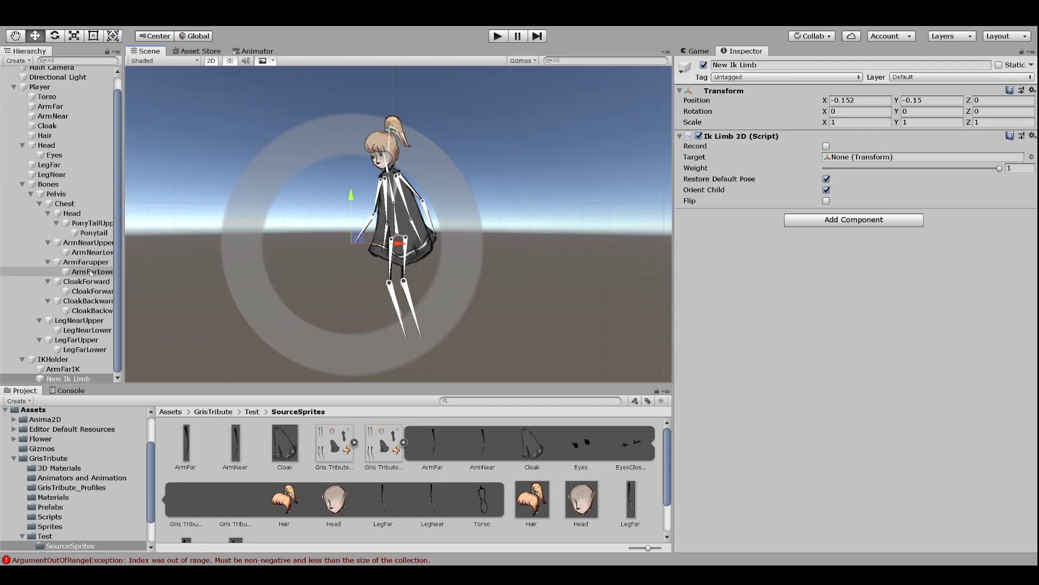
pyautogui.moveTo(91, 272); pyautogui.dragTo(845, 157)
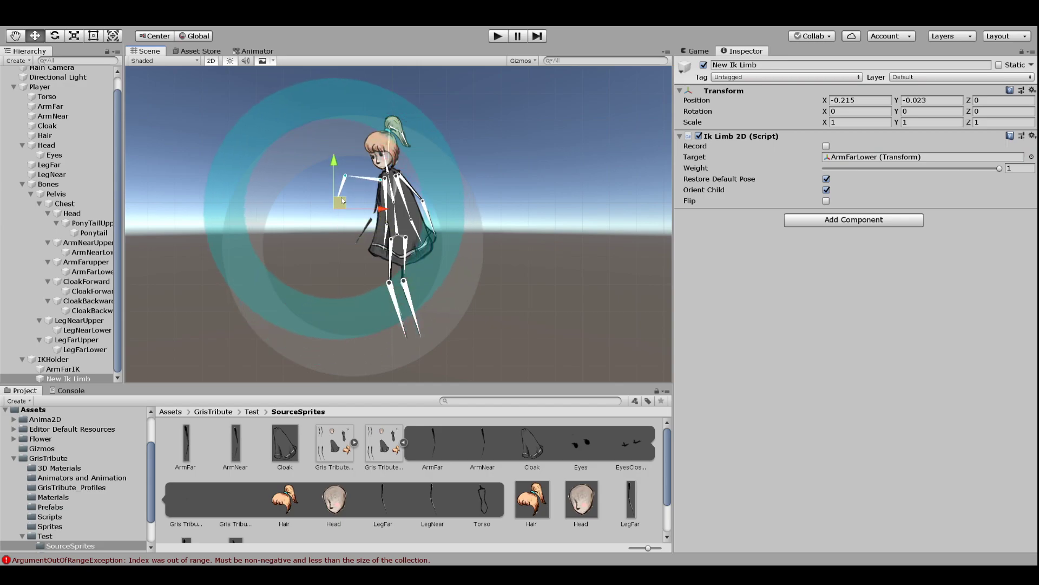
# Delete the ArmFarIK object from IKHolder
pyautogui.click(82, 370)
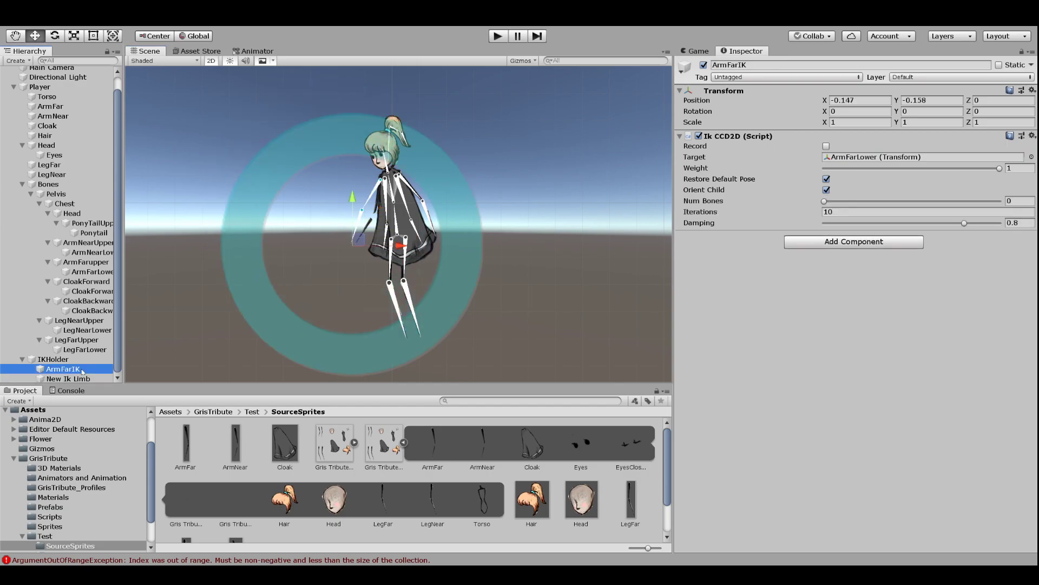
pyautogui.press('Delete')
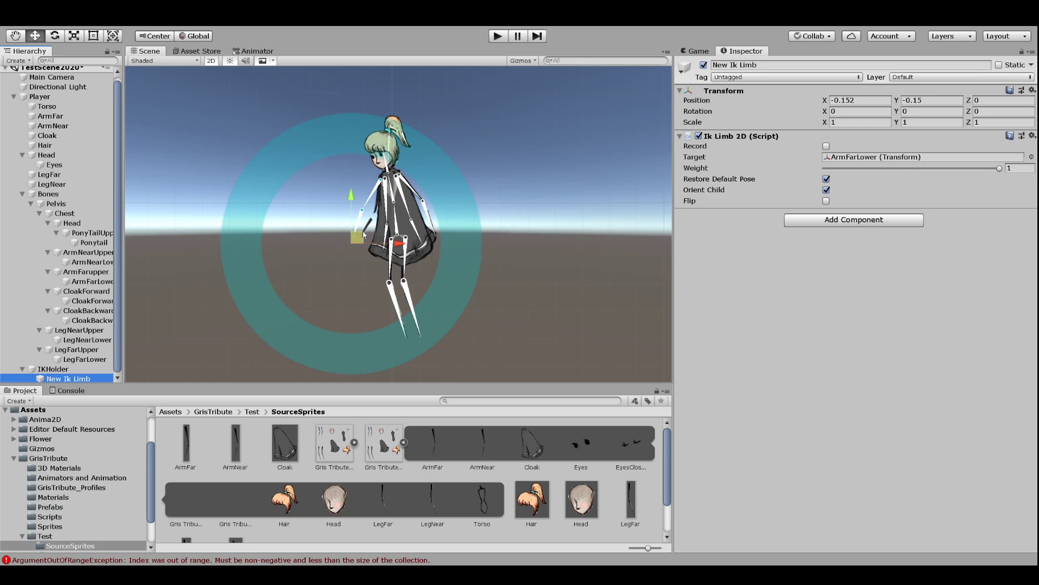
# Enable Flip on the far arm's IK Limb and shift it to about X -0.139, Y -0.15
pyautogui.moveTo(364, 233); pyautogui.dragTo(364, 230)
pyautogui.hotkey('ctrl', 'z')
pyautogui.click(827, 201)
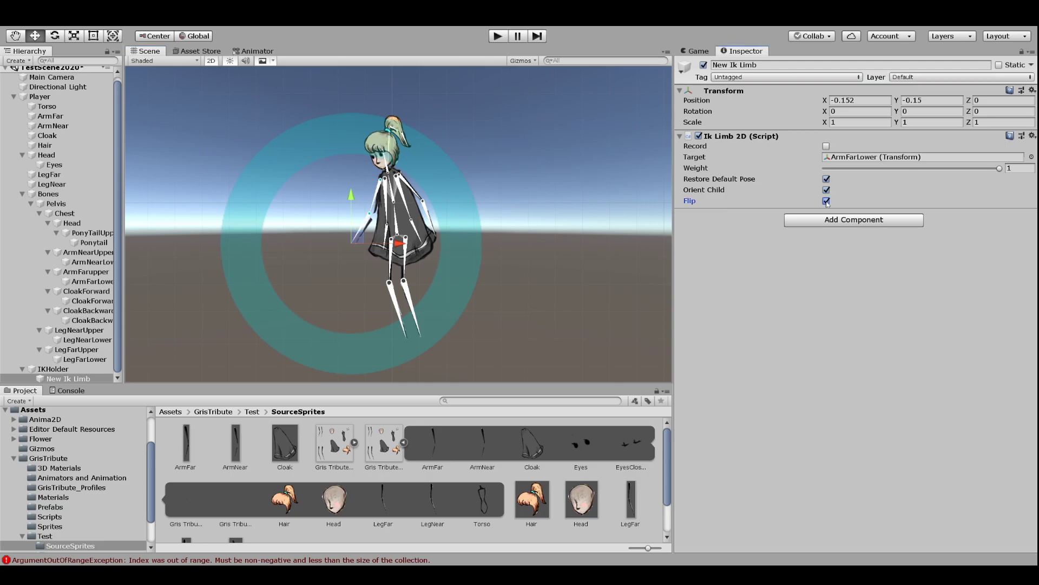
pyautogui.click(362, 238)
pyautogui.moveTo(362, 238); pyautogui.dragTo(367, 236)
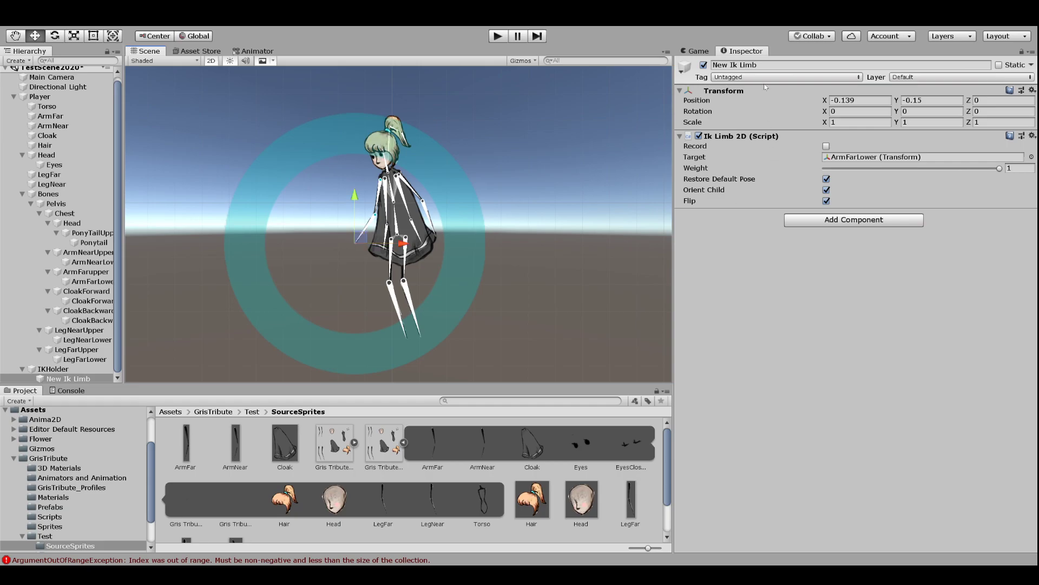
# Rename the far arm's IK Limb to FarArmIK
pyautogui.click(761, 66)
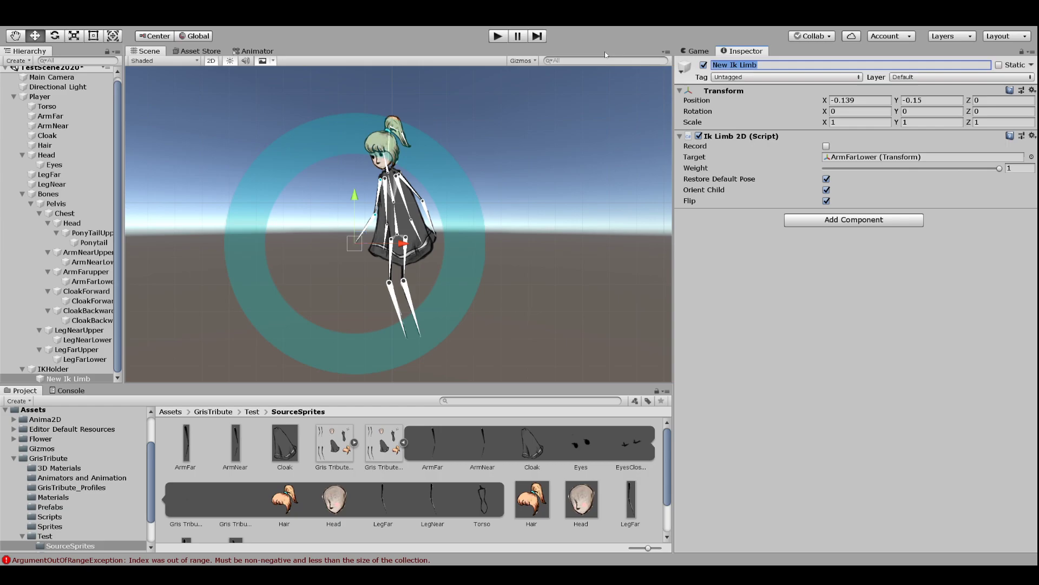
pyautogui.write('FarArmIK')
pyautogui.press('Return')
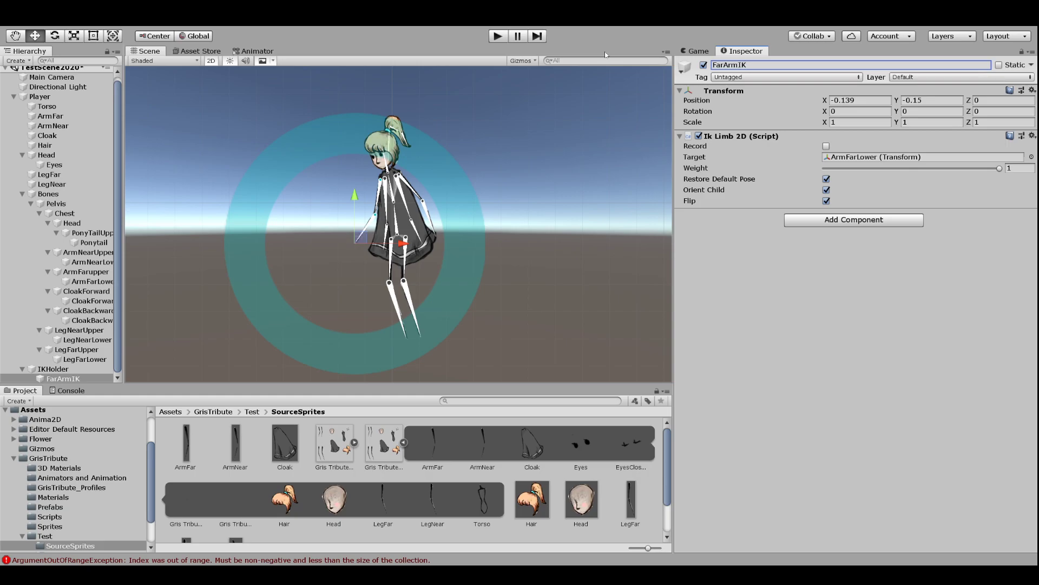
# Add a second IK Limb under IKHolder, place it at the near hand at about X 0.158, Y -0.115, and name it NearArmIK
pyautogui.click(60, 370)
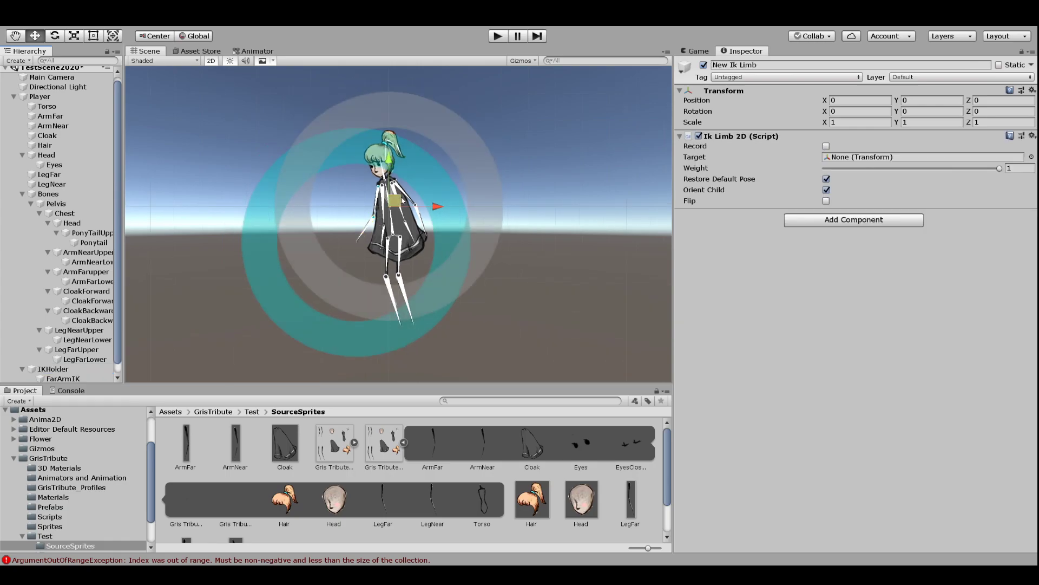
pyautogui.moveTo(407, 204); pyautogui.dragTo(439, 237)
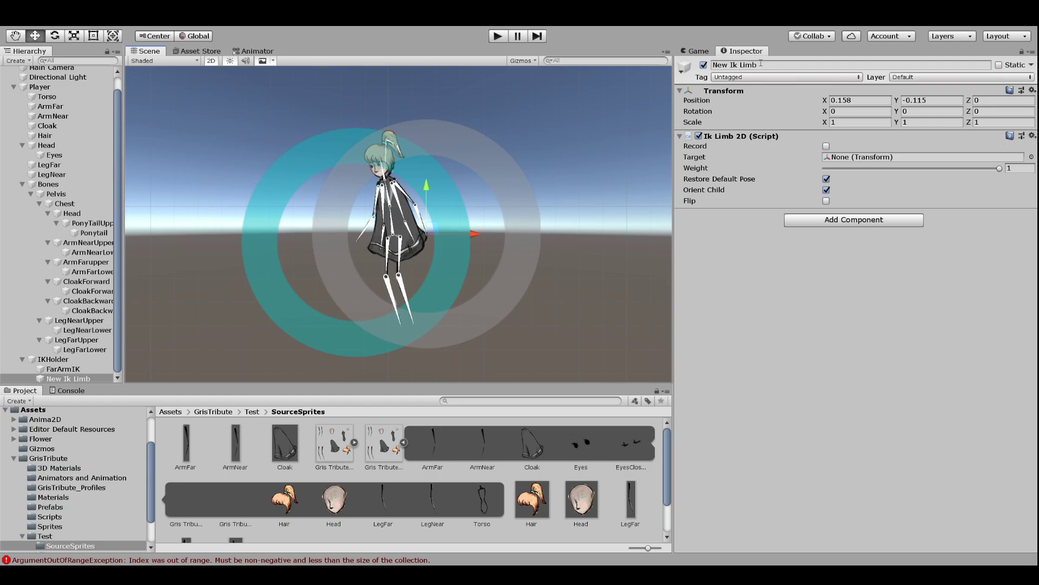
pyautogui.click(761, 65)
pyautogui.write('NearAr')
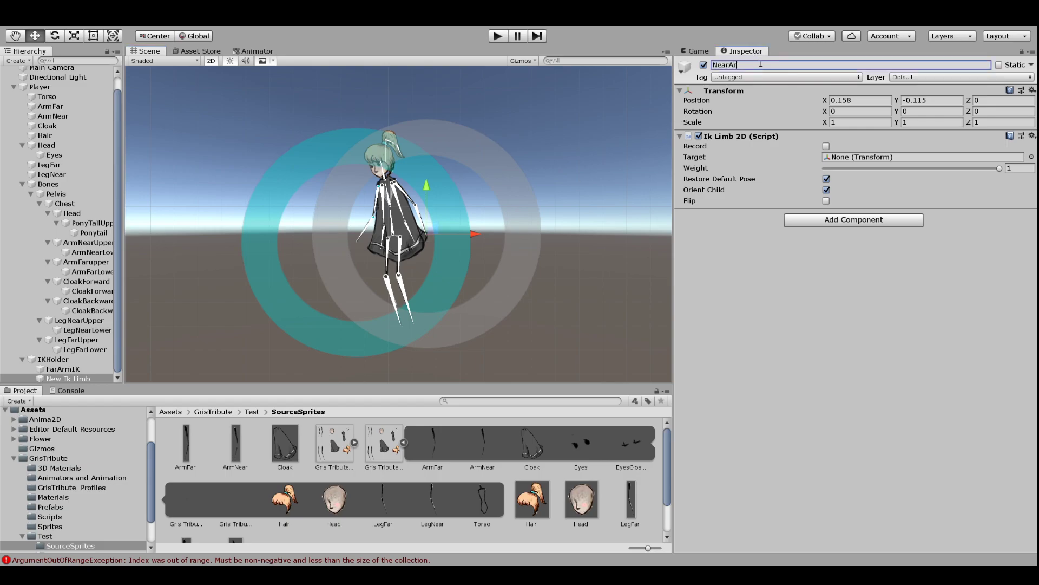
pyautogui.write('mIK')
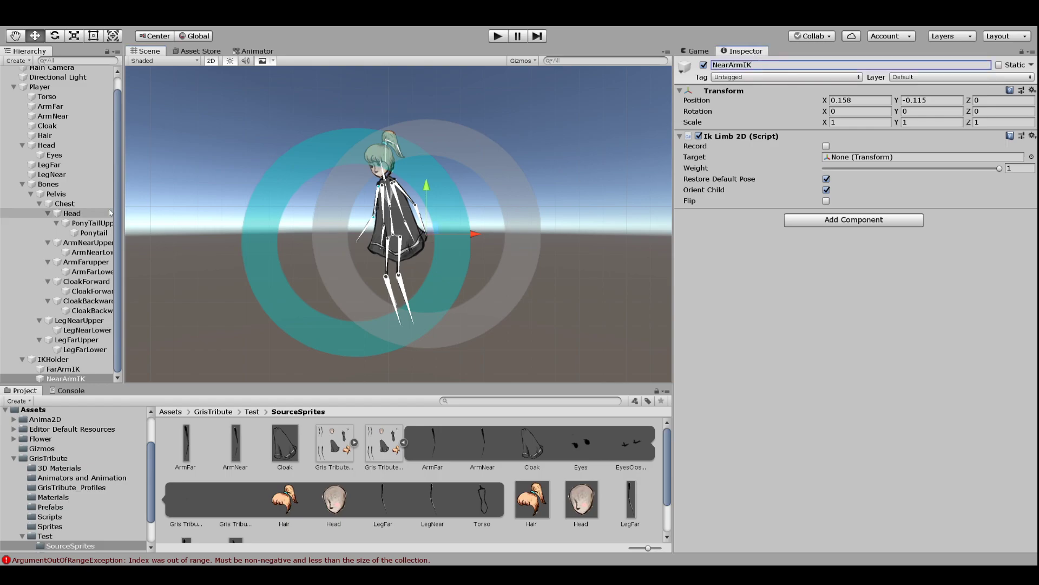
# Target NearArmIK to ArmNearLower with Flip enabled and settle it at about X 0.158, Y -0.123
pyautogui.moveTo(89, 255); pyautogui.dragTo(862, 157)
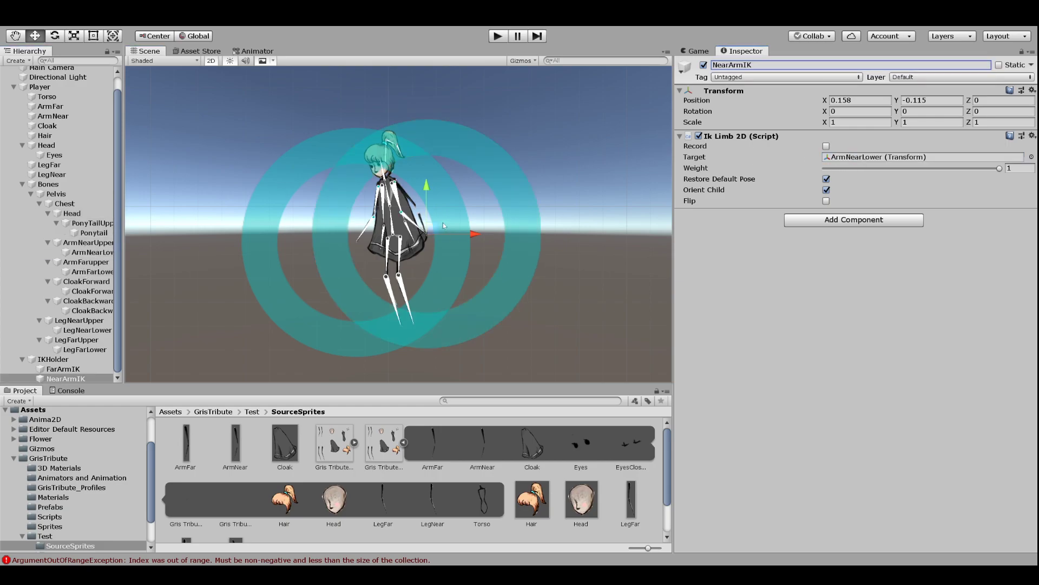
pyautogui.click(826, 200)
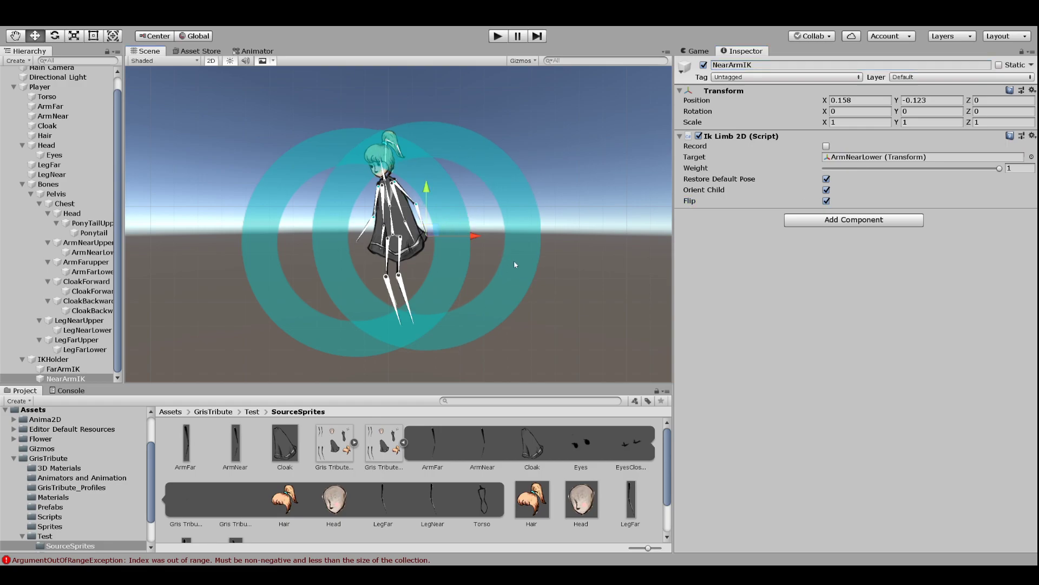
pyautogui.moveTo(438, 227); pyautogui.dragTo(433, 180)
pyautogui.hotkey('ctrl', 'z')
# Add an IK Limb under IKHolder, place it at the far foot at about X 0.051, Y -0.503, and name it FarLegIK
pyautogui.click(43, 359)
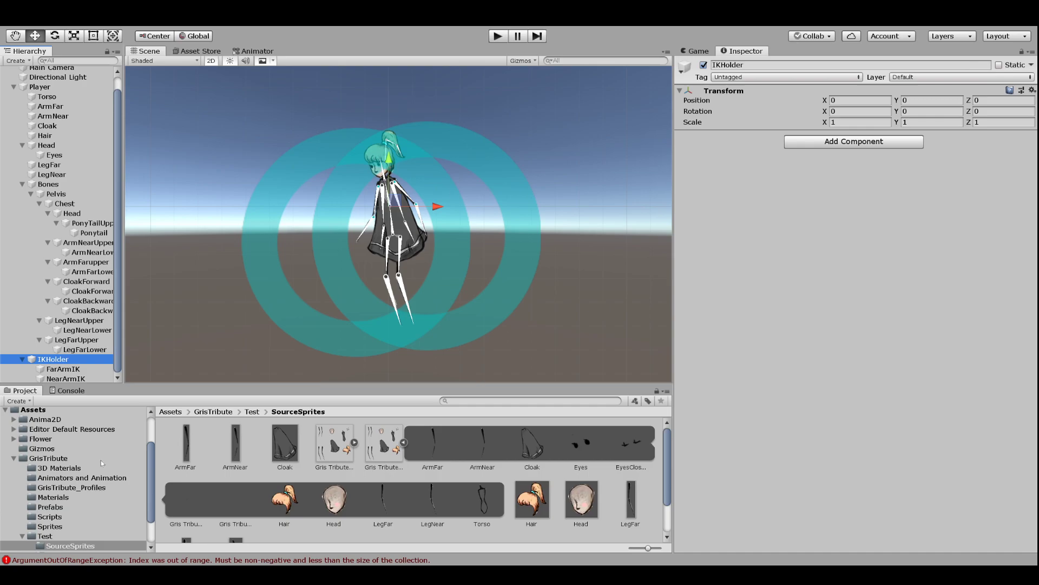
pyautogui.click(209, 367)
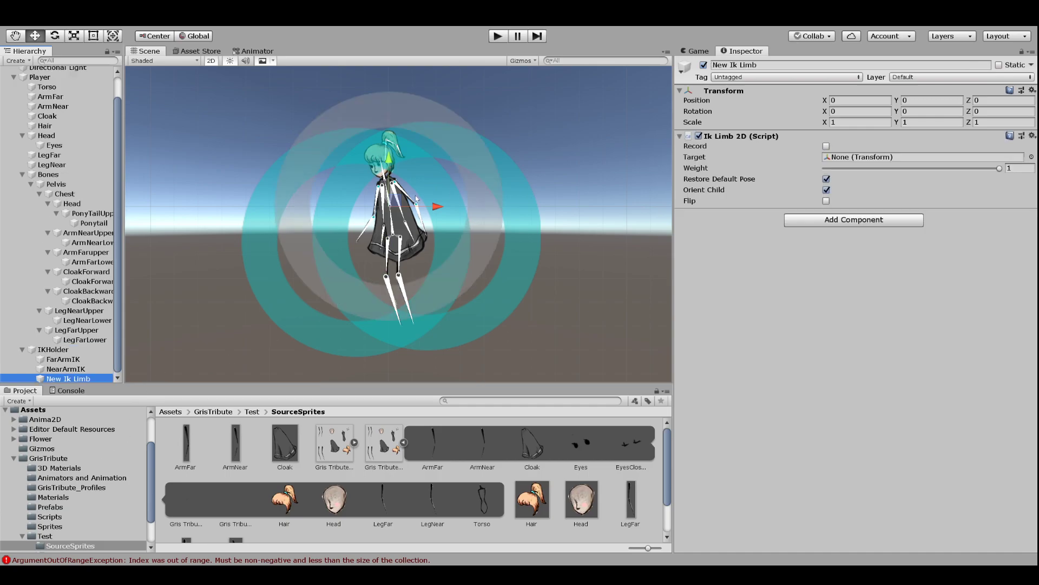
pyautogui.moveTo(399, 198); pyautogui.dragTo(410, 320)
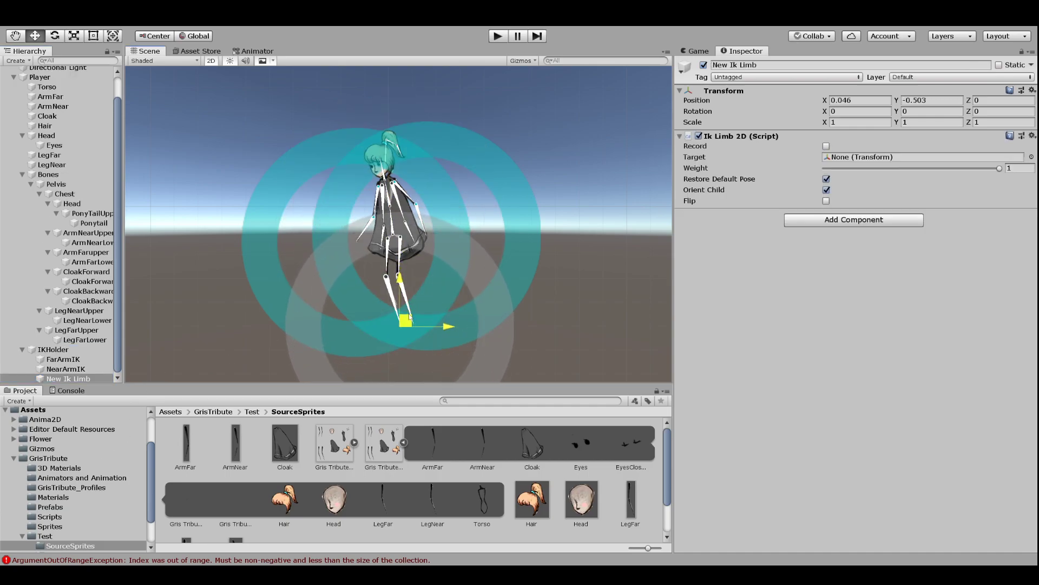
pyautogui.click(757, 64)
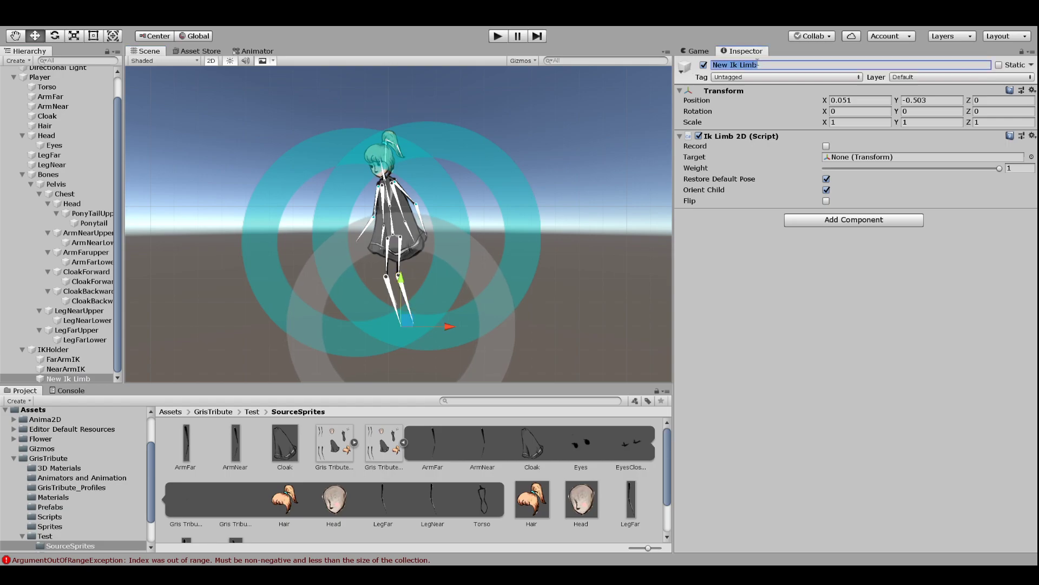
pyautogui.write('FarLegIK')
pyautogui.press('Return')
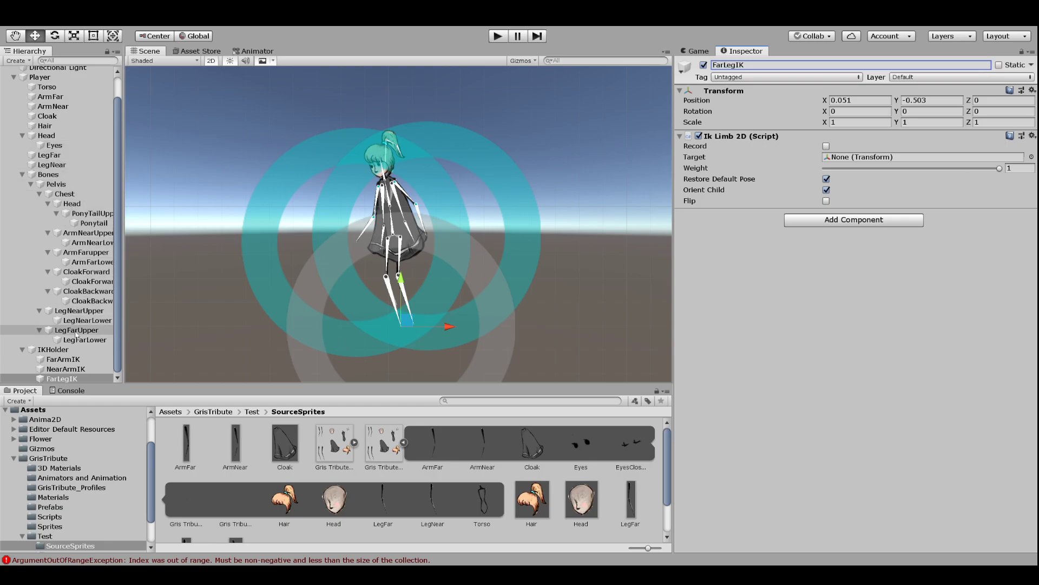
# Target FarLegIK to LegFarLower and settle it at about X 0.061, Y -0.498
pyautogui.moveTo(77, 340); pyautogui.dragTo(886, 160)
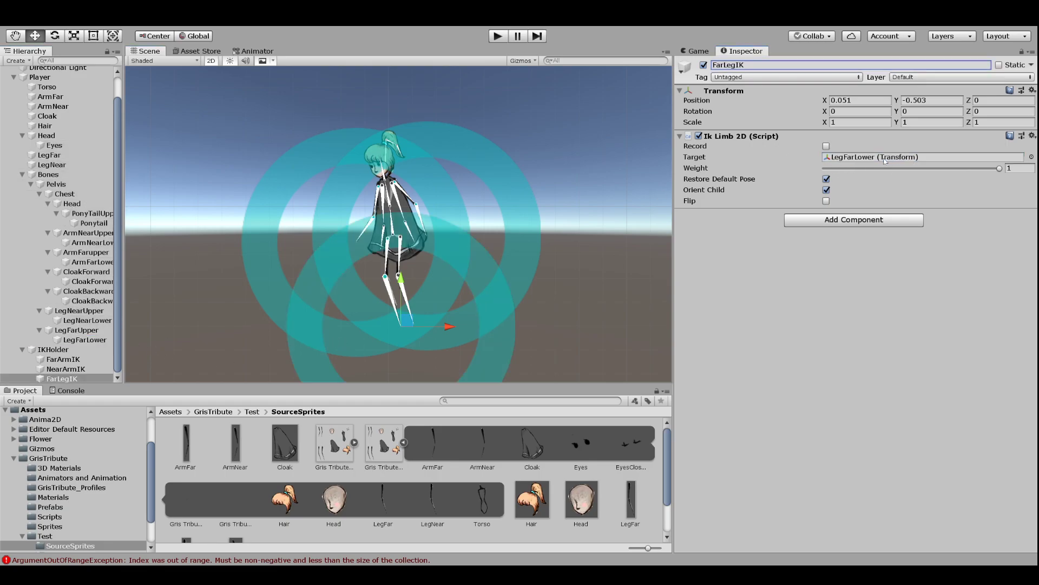
pyautogui.moveTo(410, 320); pyautogui.dragTo(413, 317)
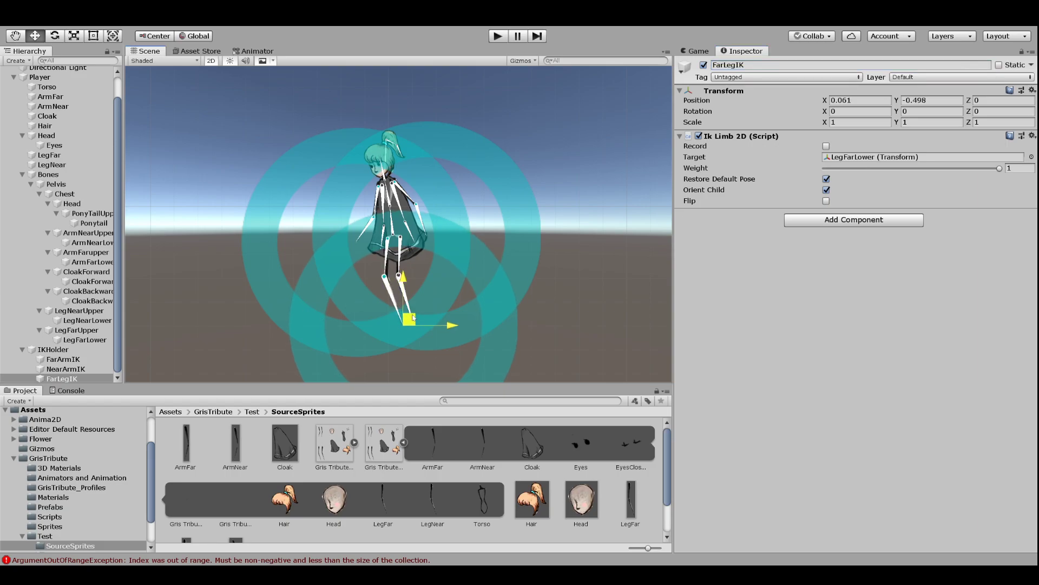
# Add a fourth IK Limb under IKHolder, place it at the near foot at about X 0.107, Y -0.492, and target it to LegNearLower
pyautogui.click(49, 350)
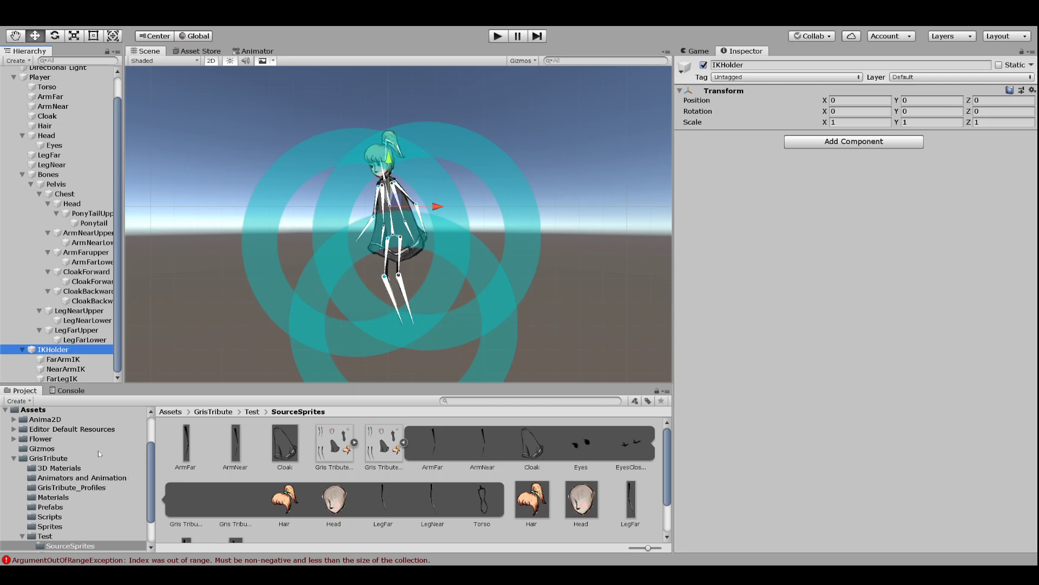
pyautogui.click(167, 365)
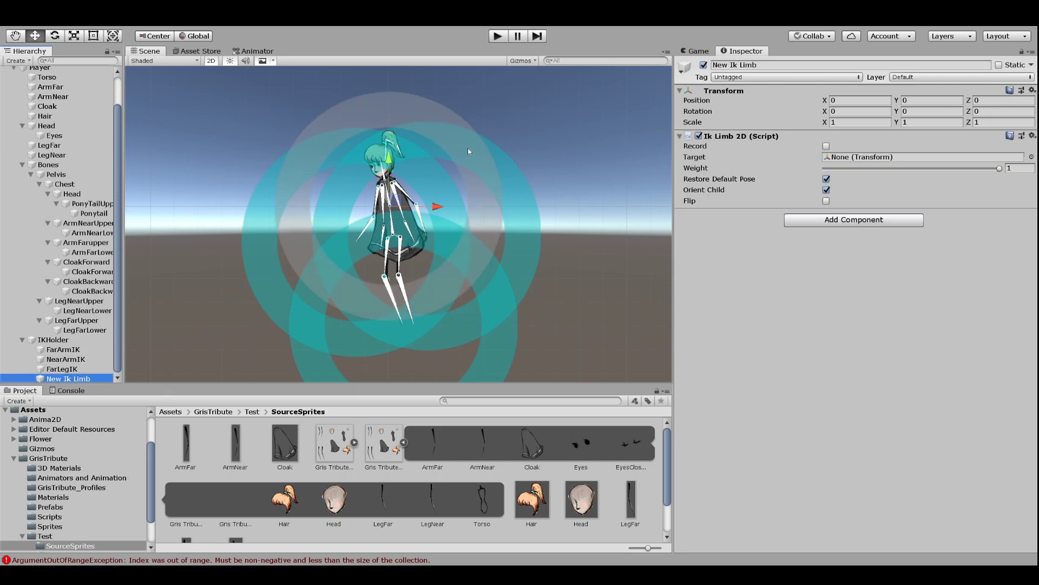
pyautogui.moveTo(400, 199); pyautogui.dragTo(424, 318)
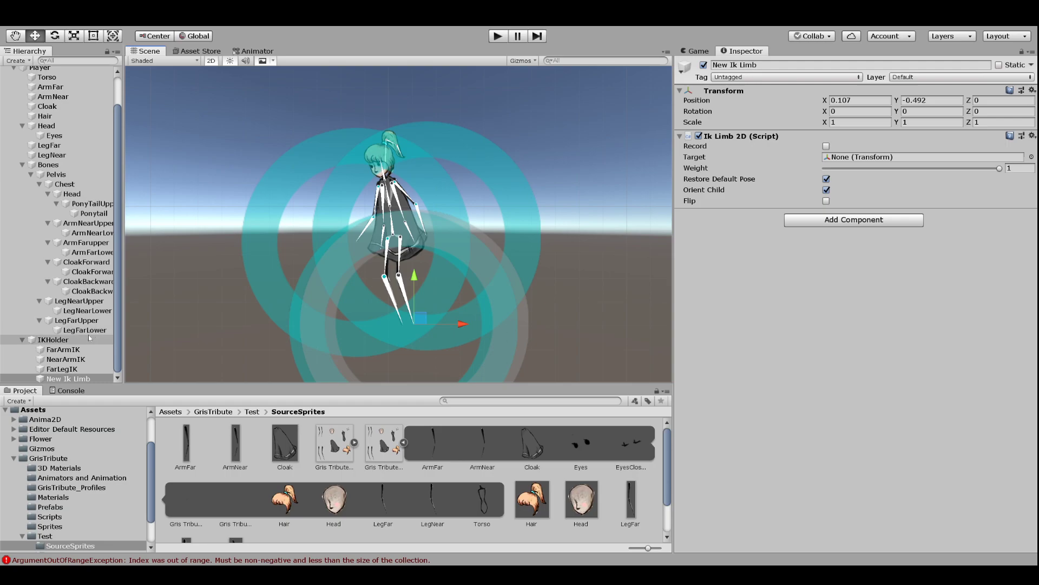
pyautogui.moveTo(87, 310); pyautogui.dragTo(915, 157)
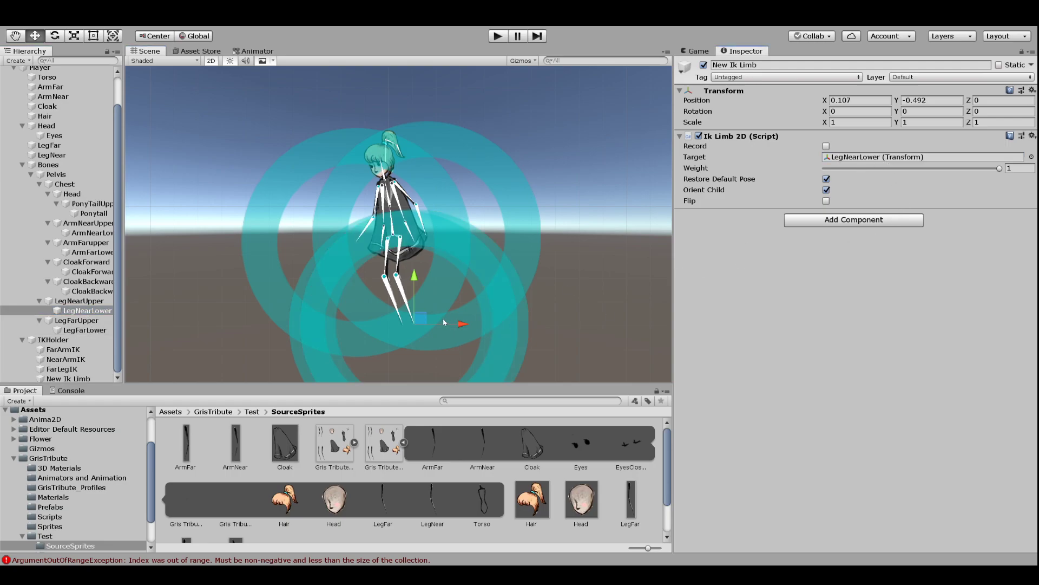
# Test the near leg's IK Limb by lifting it, undo the move, and rename the limb LegNearIK
pyautogui.moveTo(426, 317); pyautogui.dragTo(427, 287)
pyautogui.hotkey('ctrl', 'z')
pyautogui.click(765, 64)
pyautogui.write('Le')
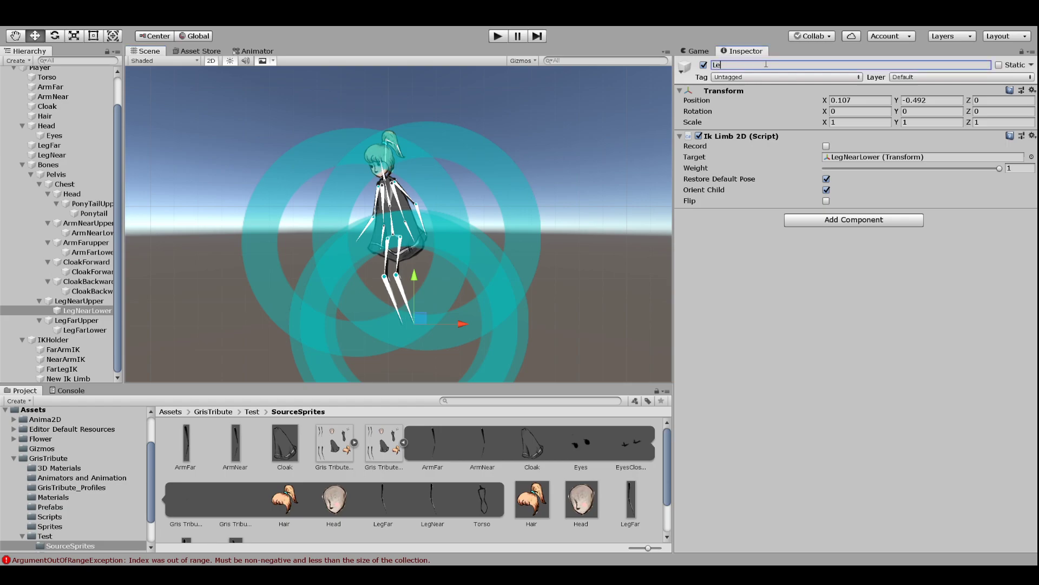
pyautogui.write('gNearIK')
pyautogui.press('Return')
# Fine-tune LegNearIK to about X 0.108, Y -0.496 and FarLegIK to about X 0.062, Y -0.502
pyautogui.scroll(8, 407, 276)
pyautogui.moveTo(407, 276); pyautogui.dragTo(408, 294, button='middle')
pyautogui.scroll(5, 416, 304)
pyautogui.moveTo(458, 328); pyautogui.dragTo(456, 264, button='middle')
pyautogui.press('w')
pyautogui.scroll(-1, 435, 284)
pyautogui.moveTo(436, 316); pyautogui.dragTo(443, 317)
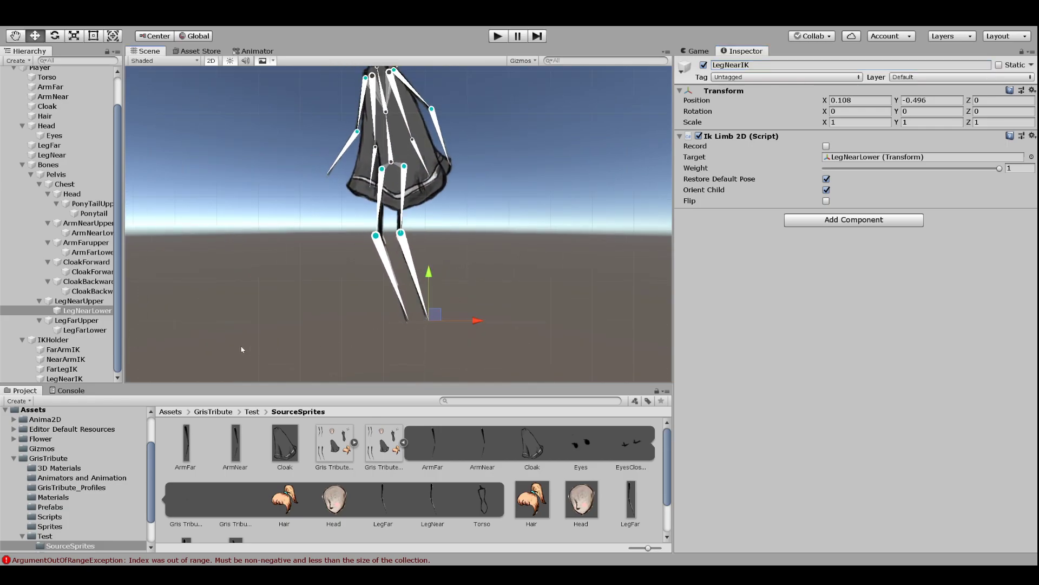
pyautogui.click(82, 370)
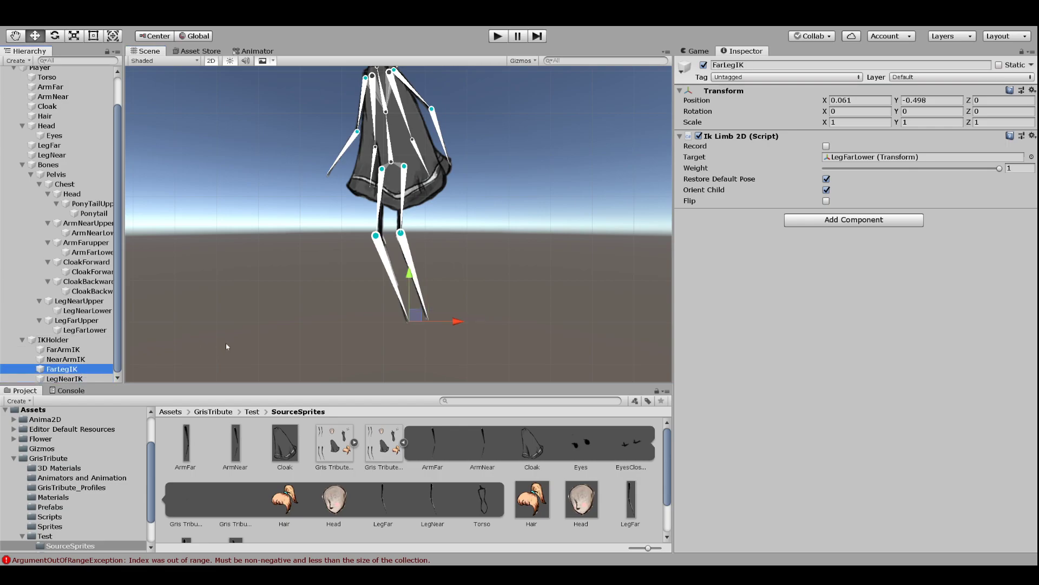
pyautogui.moveTo(419, 315); pyautogui.dragTo(422, 316)
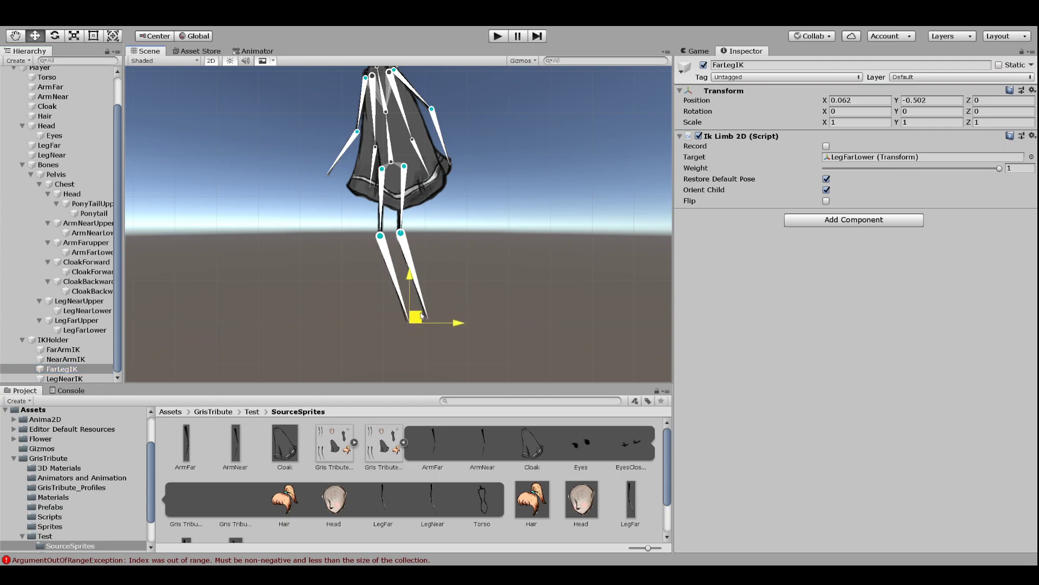
# Try rotating the Pelvis bone to test the IK rig, and undo the rotation
pyautogui.moveTo(522, 123); pyautogui.dragTo(550, 218, button='middle')
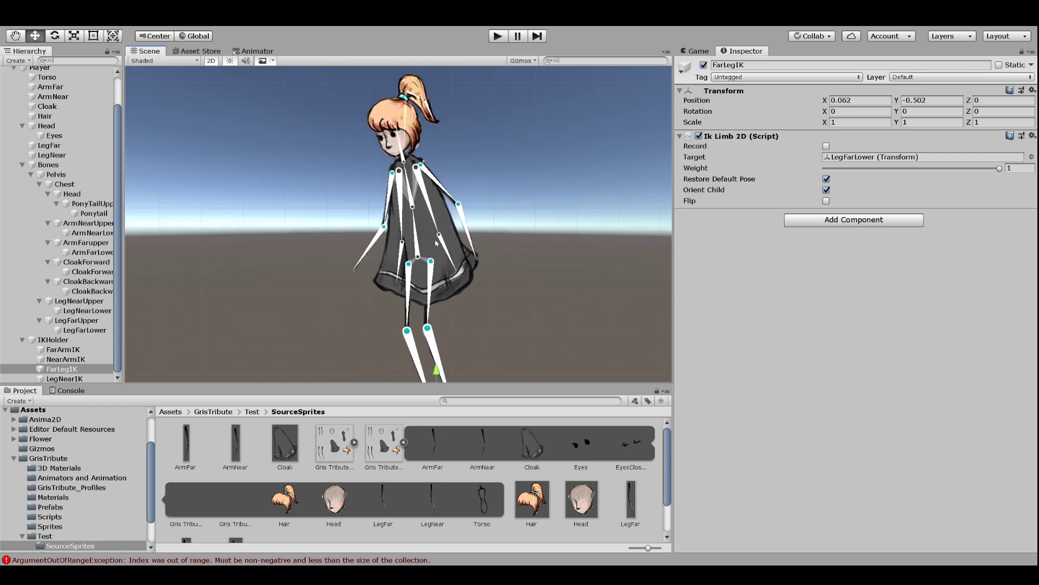
pyautogui.click(419, 248)
pyautogui.press('e')
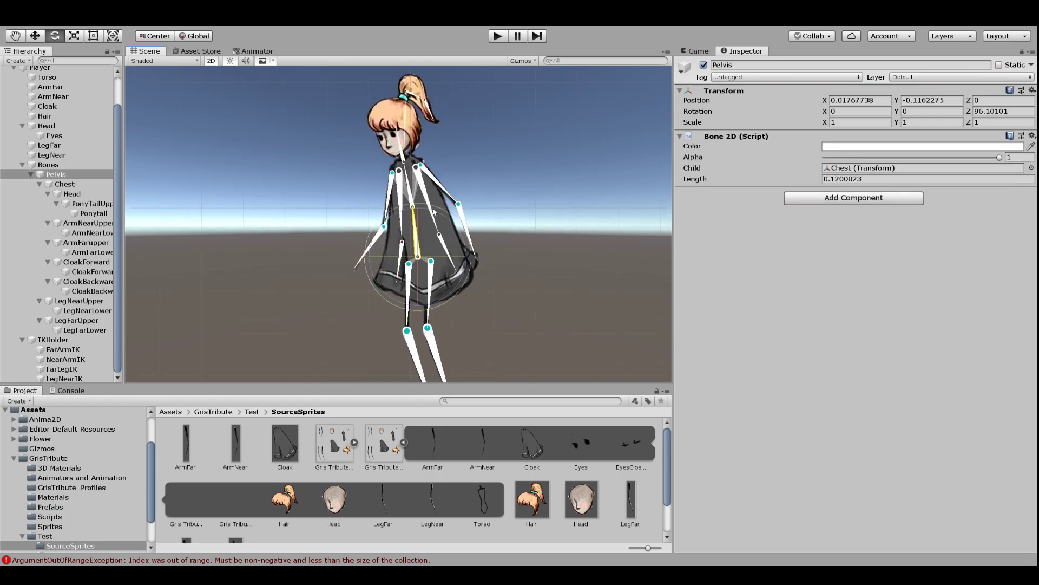
pyautogui.moveTo(434, 213); pyautogui.dragTo(482, 227)
pyautogui.hotkey('ctrl', 'z')
# Examine the Player's IK controls, bones and sprite mesh parts, including the arm meshes' bone assignments
pyautogui.click(77, 350)
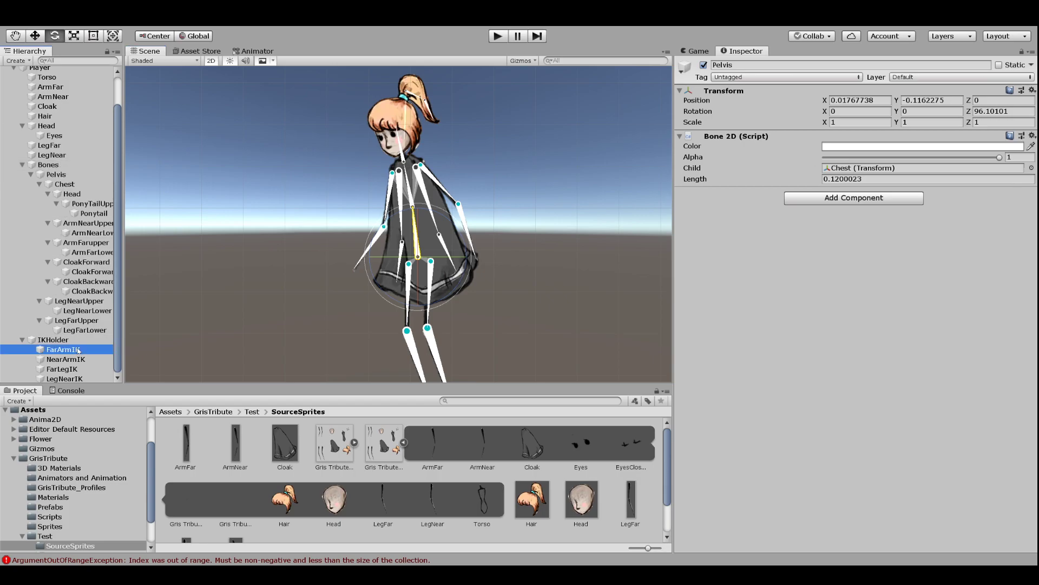
pyautogui.click(63, 177)
pyautogui.click(67, 185)
pyautogui.click(76, 204)
pyautogui.click(73, 194)
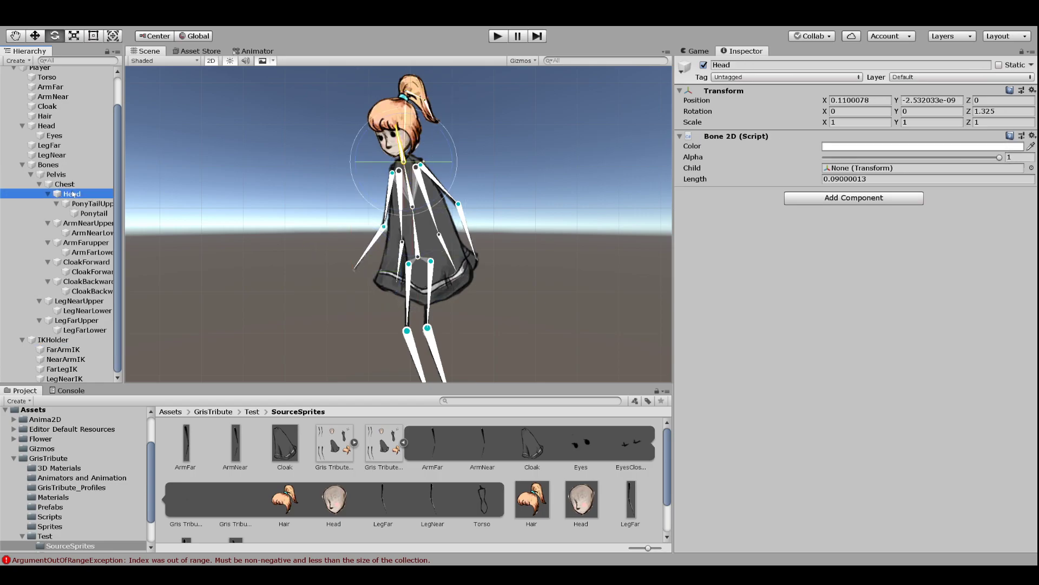
pyautogui.click(56, 106)
pyautogui.click(58, 97)
pyautogui.click(54, 87)
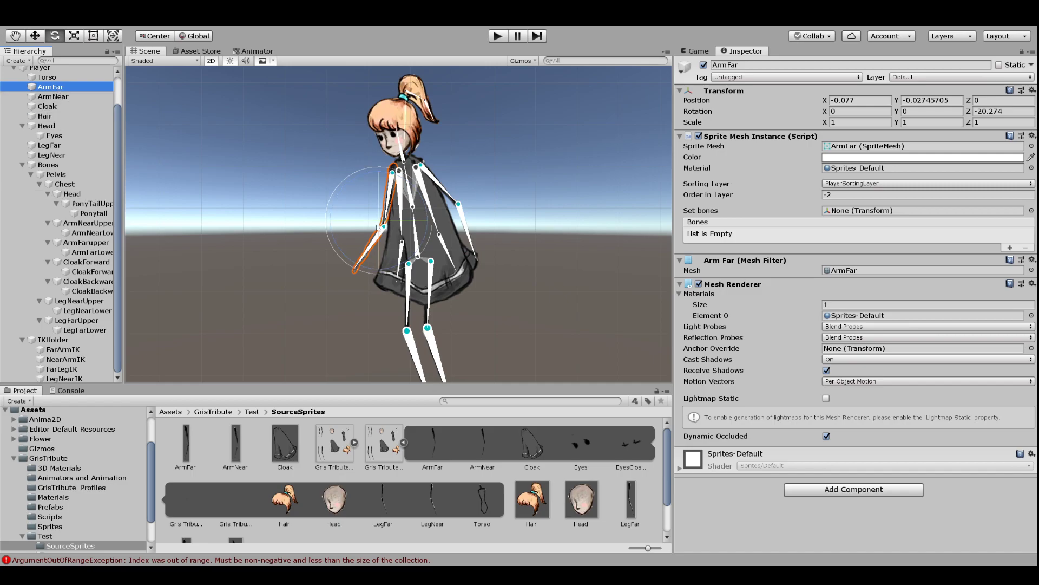
pyautogui.scroll(2, 382, 226)
pyautogui.scroll(2, 423, 190)
pyautogui.click(53, 97)
pyautogui.click(49, 107)
# Assign the ArmFarupper and ArmFarLower bones to ArmFar's Sprite Mesh Instance bone list
pyautogui.click(54, 87)
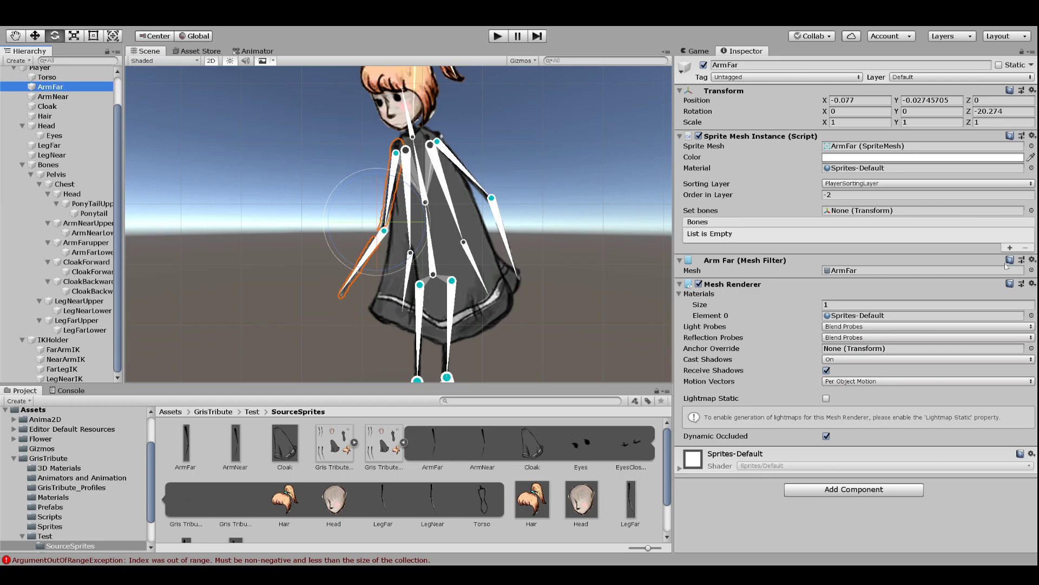
pyautogui.click(1009, 248)
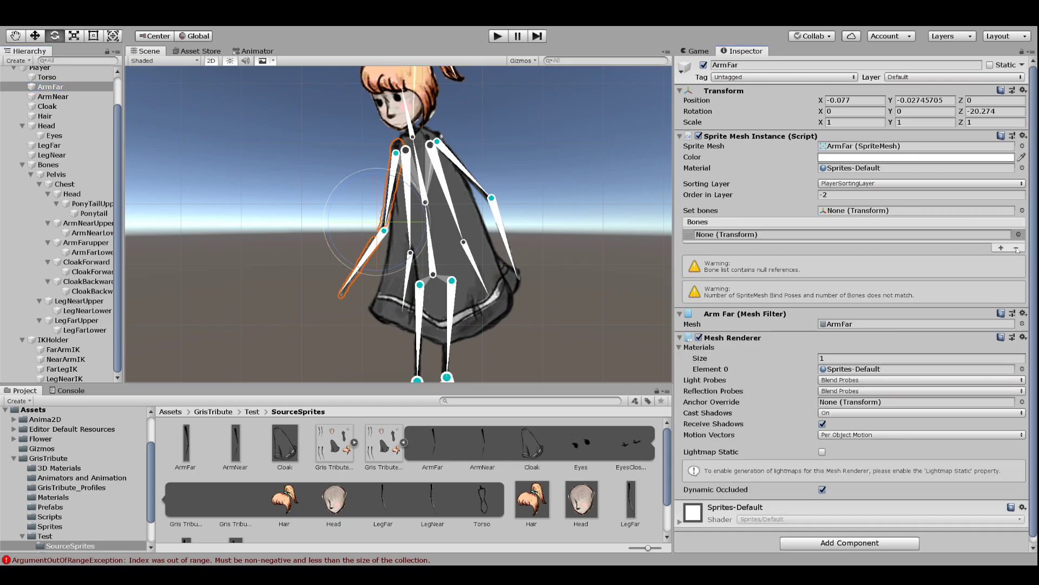
pyautogui.click(1018, 248)
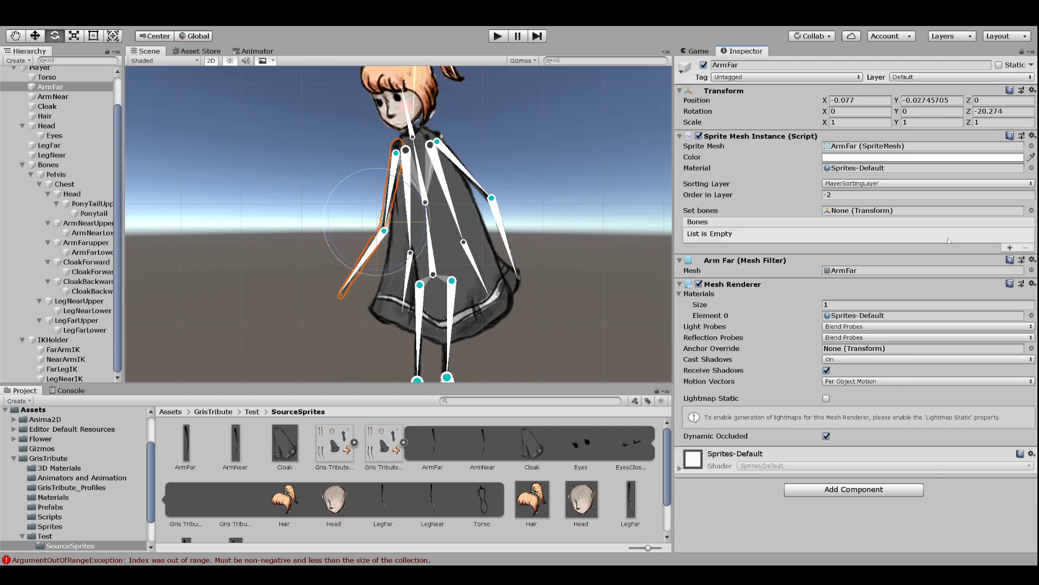
pyautogui.click(1010, 248)
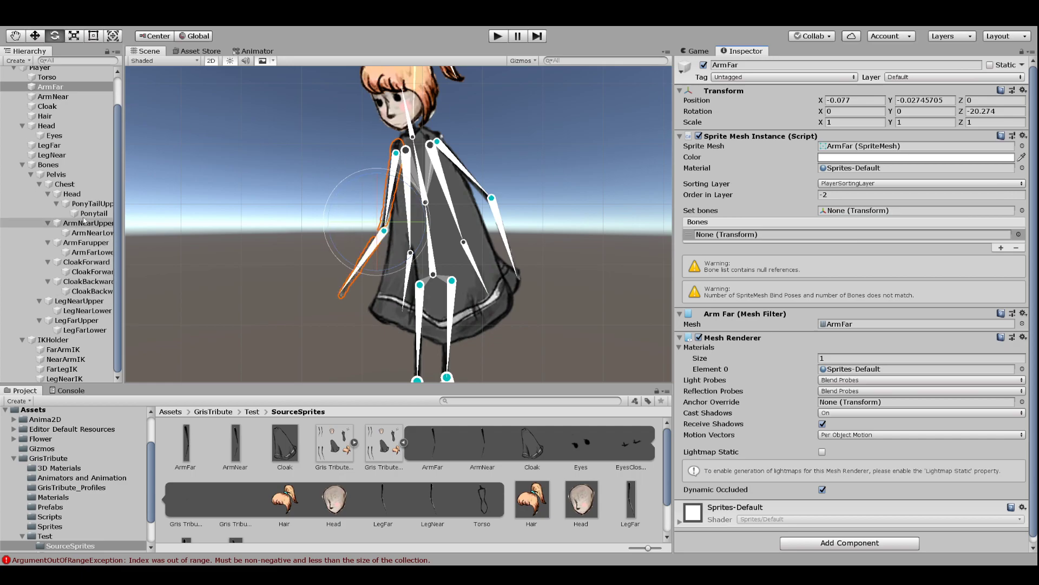
pyautogui.moveTo(87, 242); pyautogui.dragTo(729, 234)
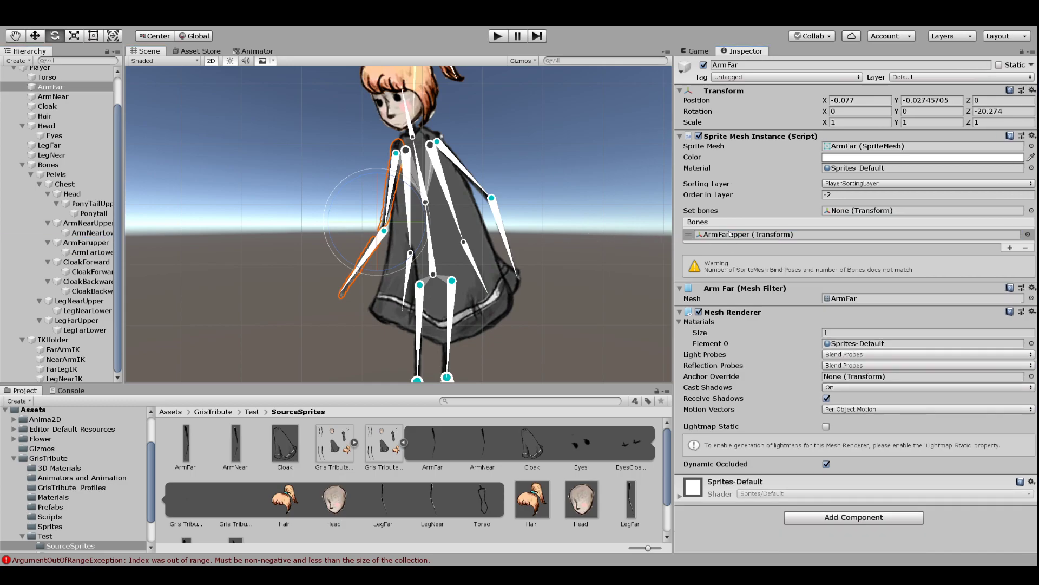
pyautogui.click(1013, 248)
pyautogui.moveTo(90, 253); pyautogui.dragTo(744, 252)
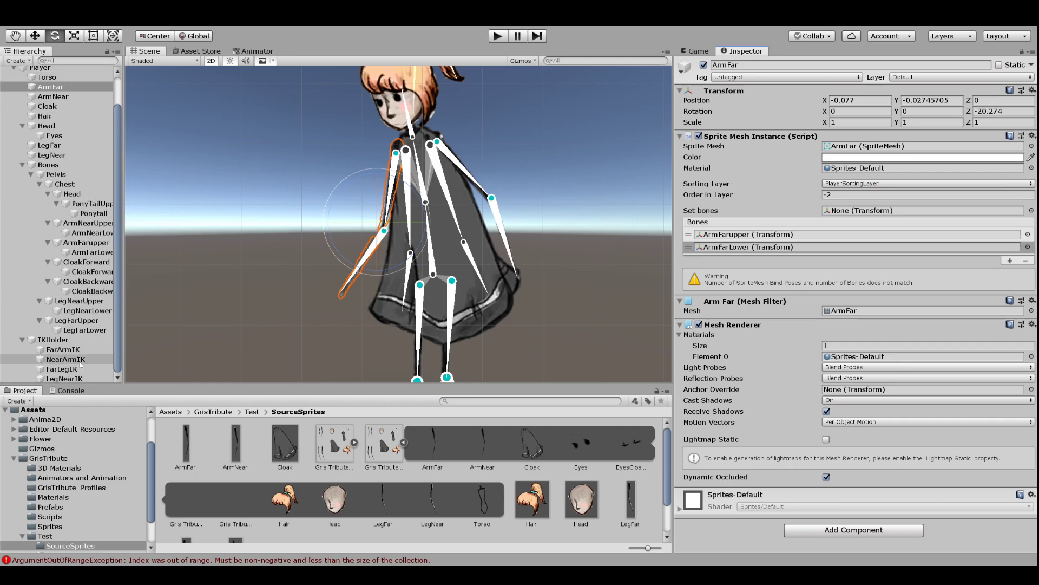
# Test the far arm's deformation by moving FarArmIK upward, and undo the move
pyautogui.click(63, 349)
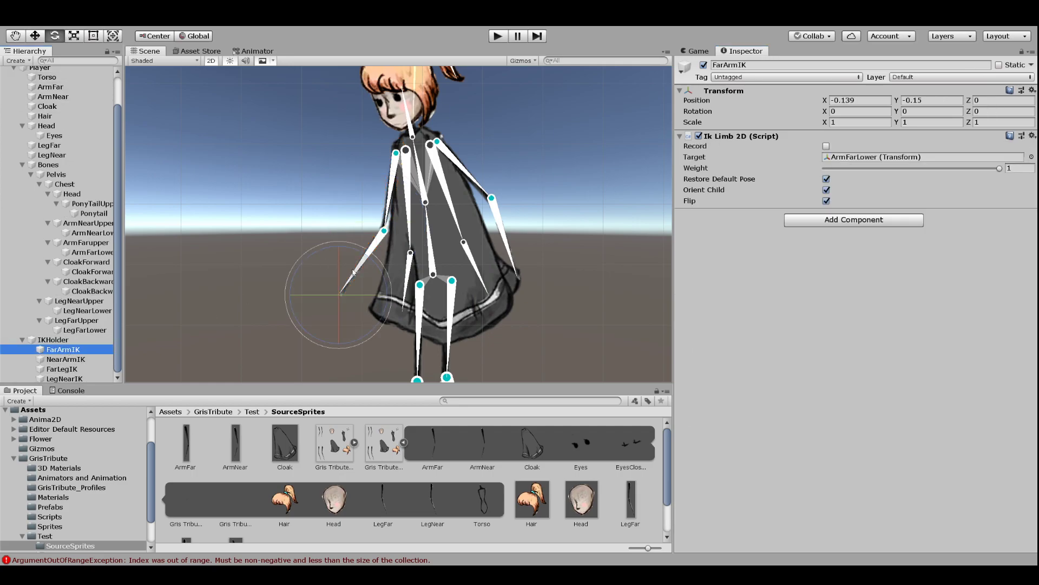
pyautogui.press('w')
pyautogui.click(343, 289)
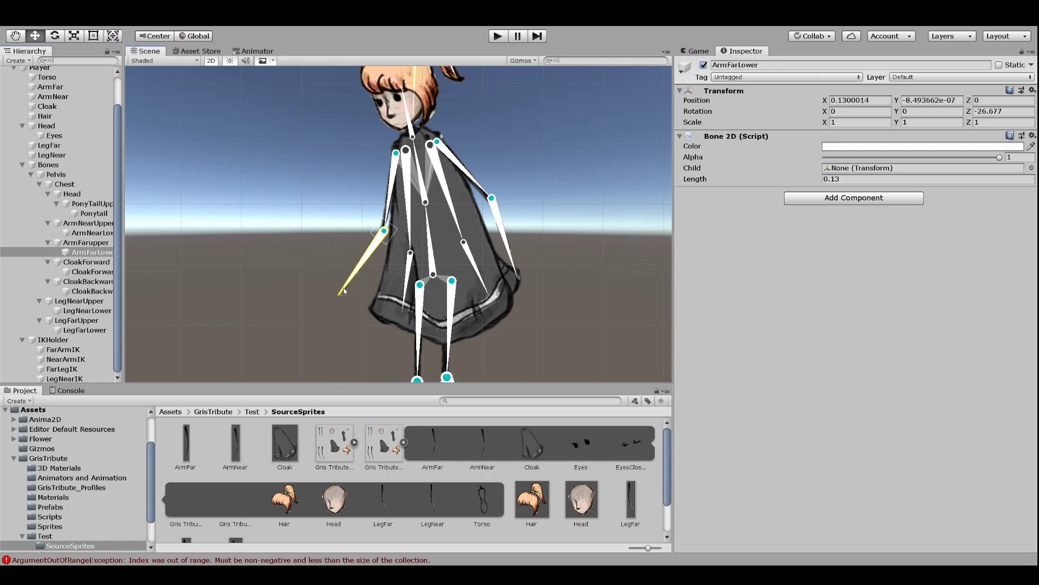
pyautogui.click(353, 287)
pyautogui.moveTo(349, 287); pyautogui.dragTo(315, 156)
pyautogui.hotkey('ctrl', 'z')
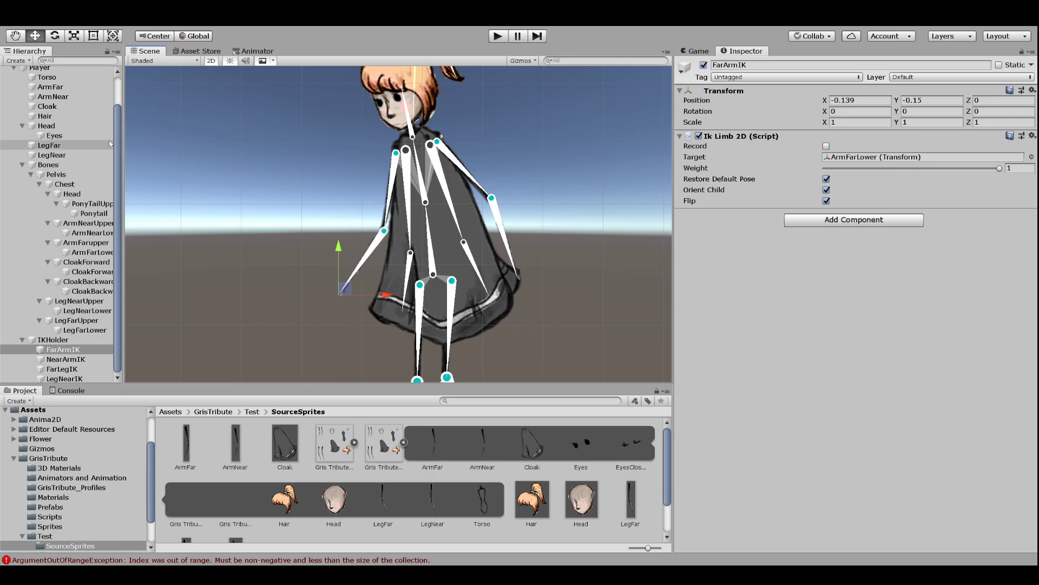
# Check ArmFar's Sprite Mesh Instance and open the ArmFar sprite mesh asset for editing
pyautogui.scroll(2, 67, 140)
pyautogui.click(59, 120)
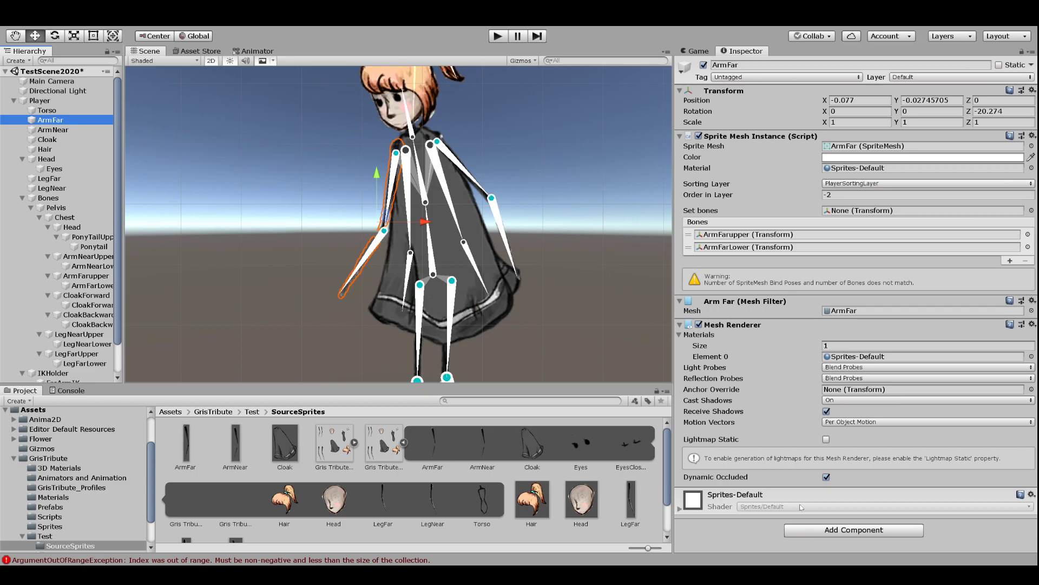
pyautogui.click(46, 159)
pyautogui.click(47, 139)
pyautogui.click(59, 120)
pyautogui.click(871, 146)
pyautogui.click(184, 445)
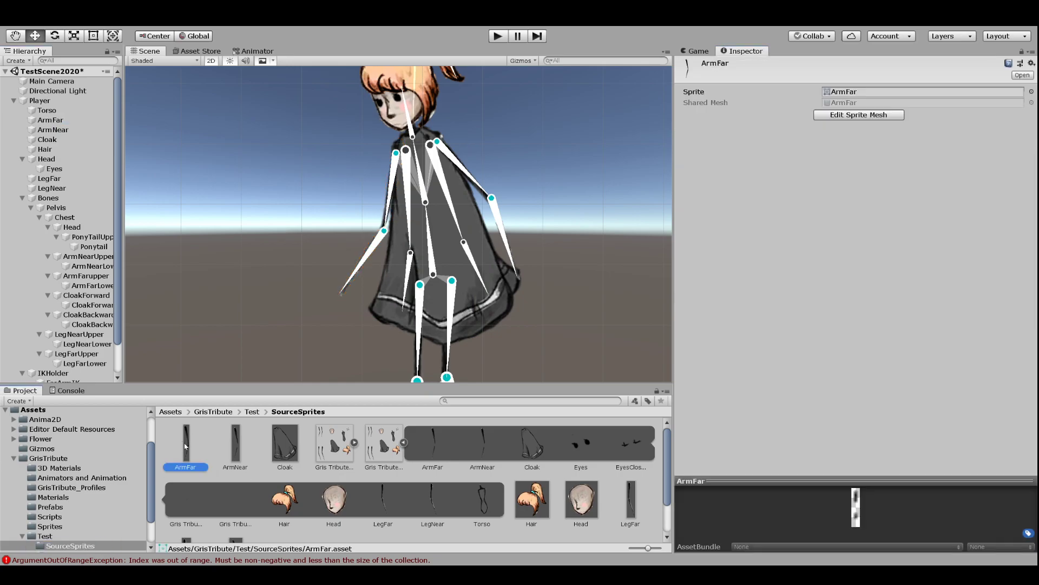
pyautogui.click(831, 118)
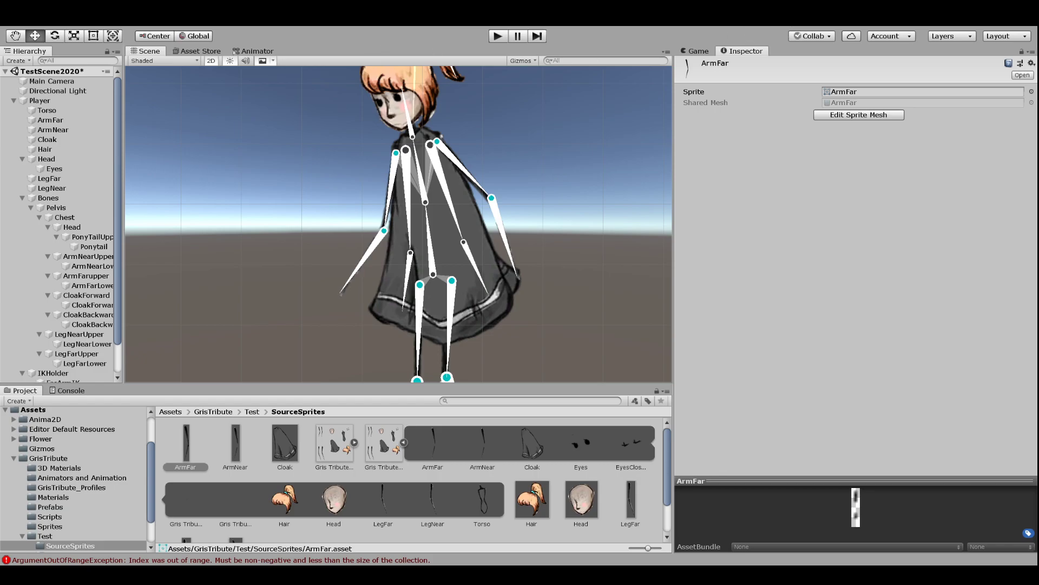
# Try to assign the ArmFarupper bone to the Set bones reference of ArmFar's Sprite Mesh Instance
pyautogui.click(49, 178)
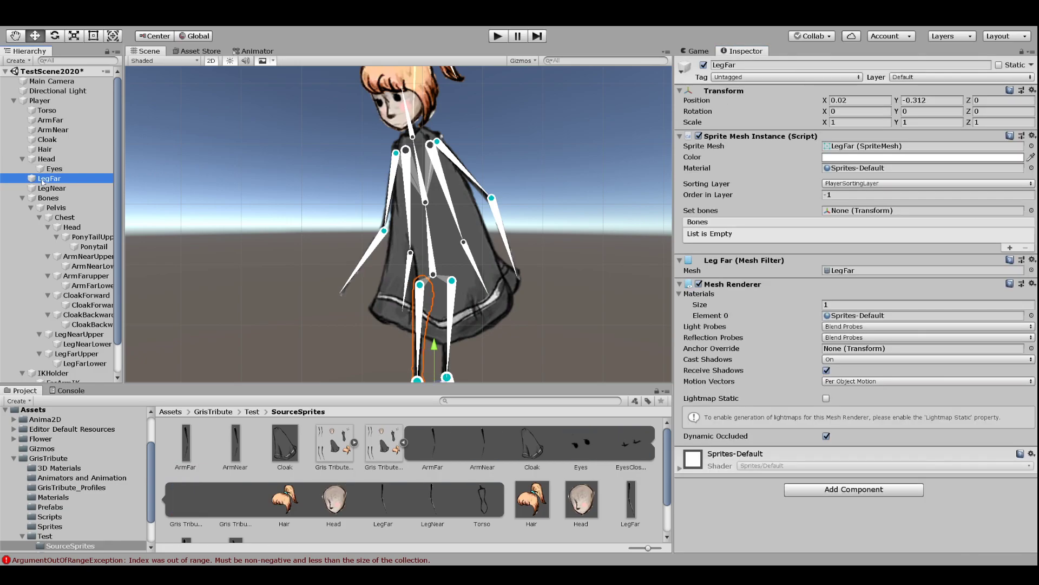
pyautogui.click(57, 120)
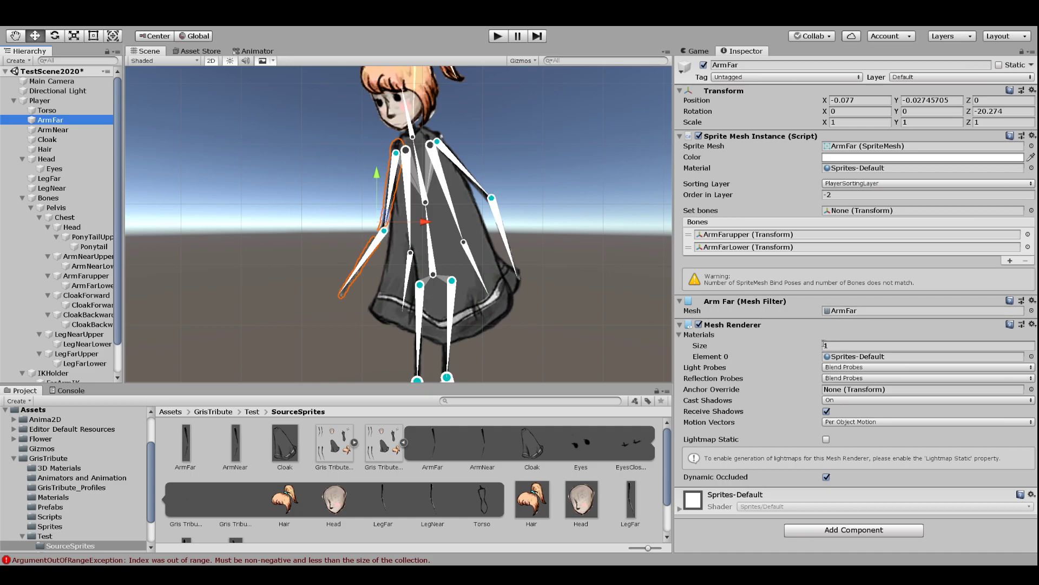
pyautogui.click(846, 211)
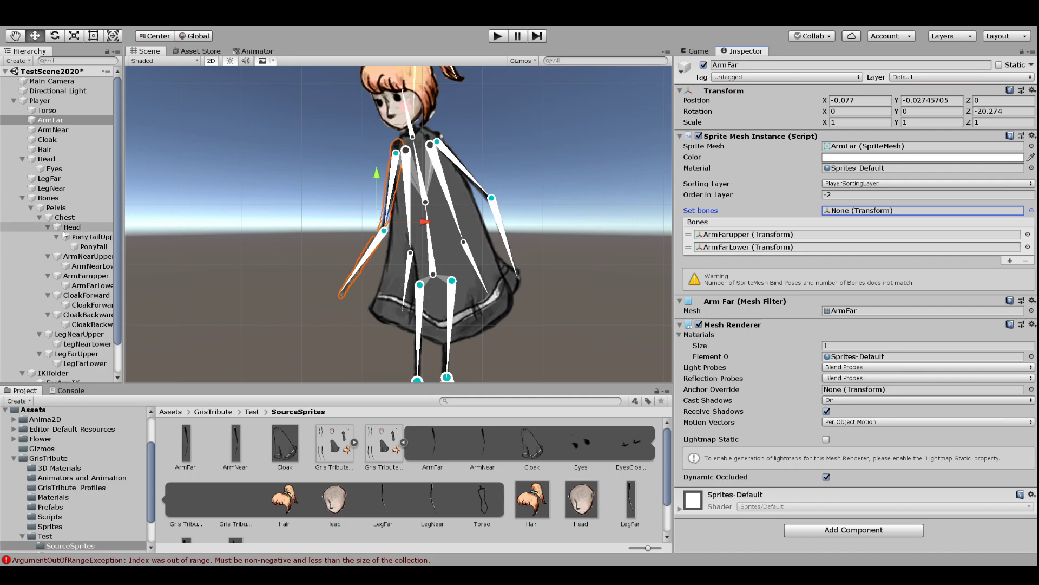
pyautogui.moveTo(87, 277); pyautogui.dragTo(850, 213)
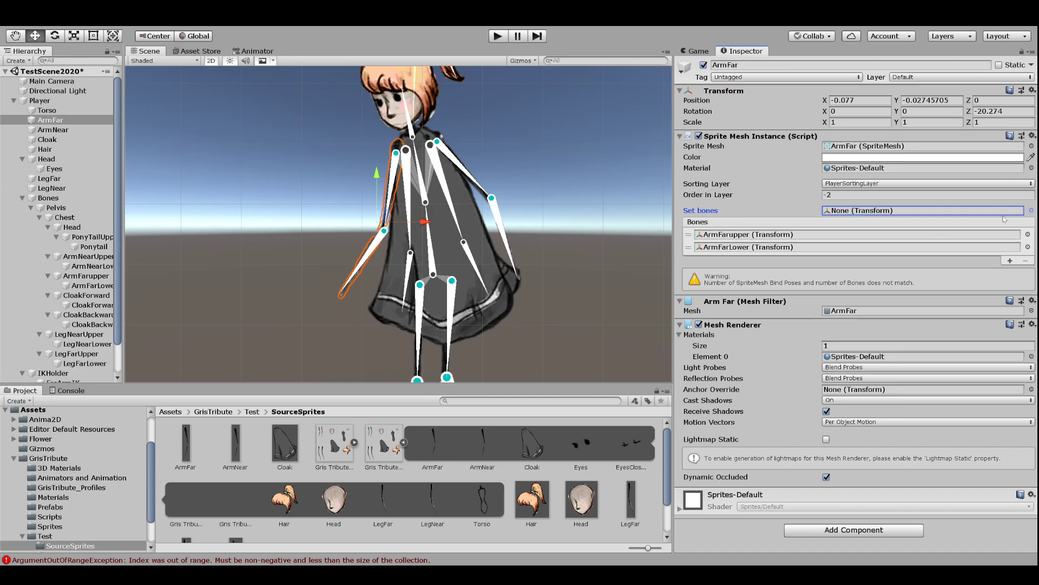
pyautogui.click(1031, 211)
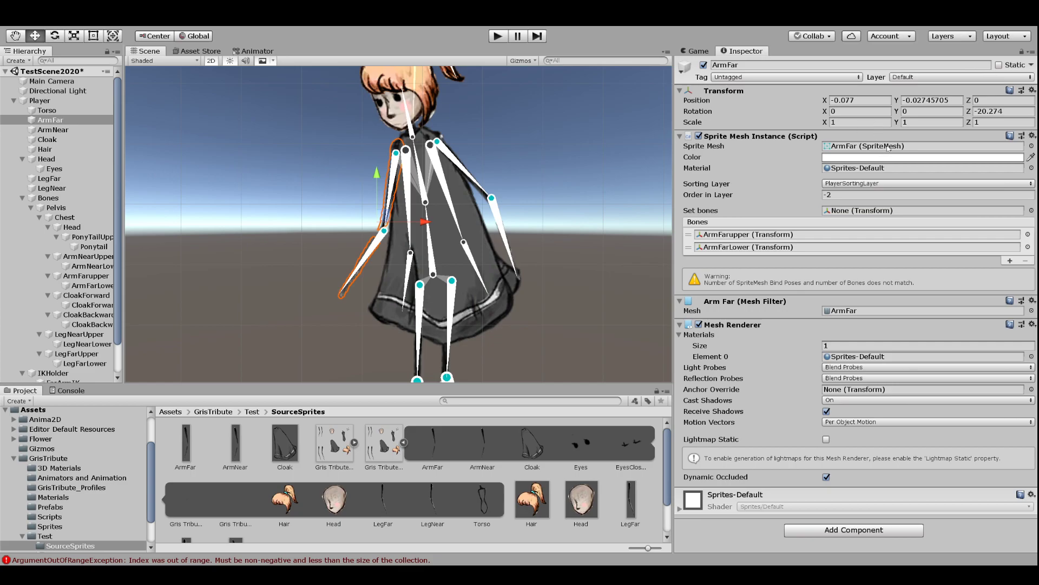
# Clear ArmFar's Sprite Mesh Instance bone list and refill it with ArmFarupper and ArmFarLower using Set bones
pyautogui.click(842, 249)
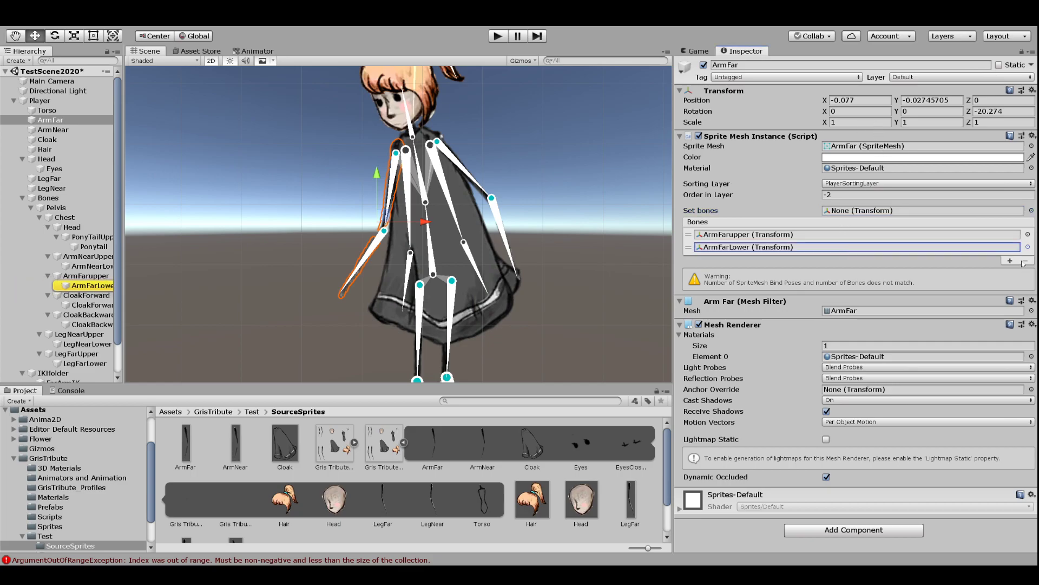
pyautogui.click(1028, 248)
pyautogui.click(861, 246)
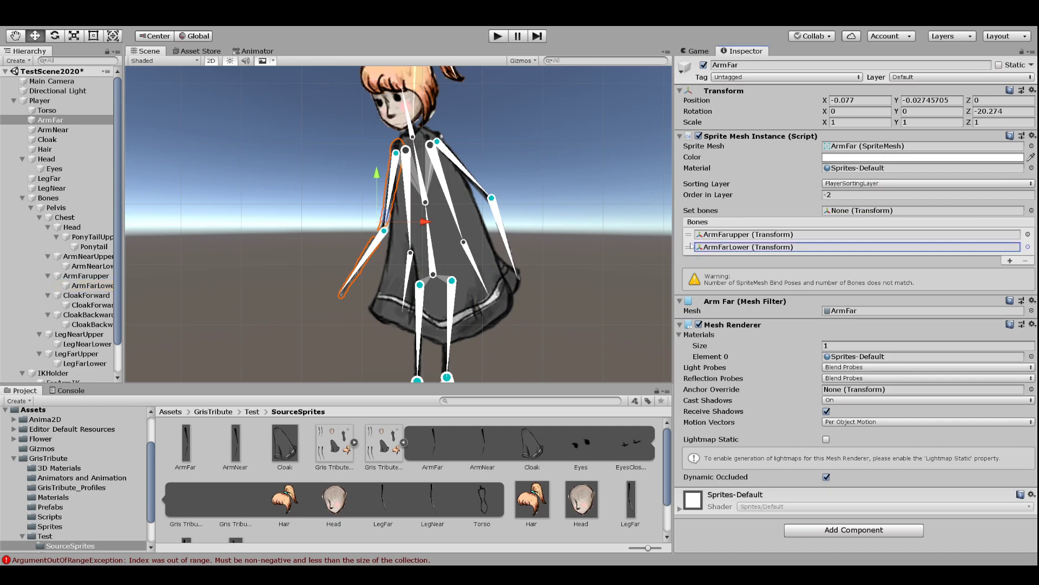
pyautogui.click(1024, 260)
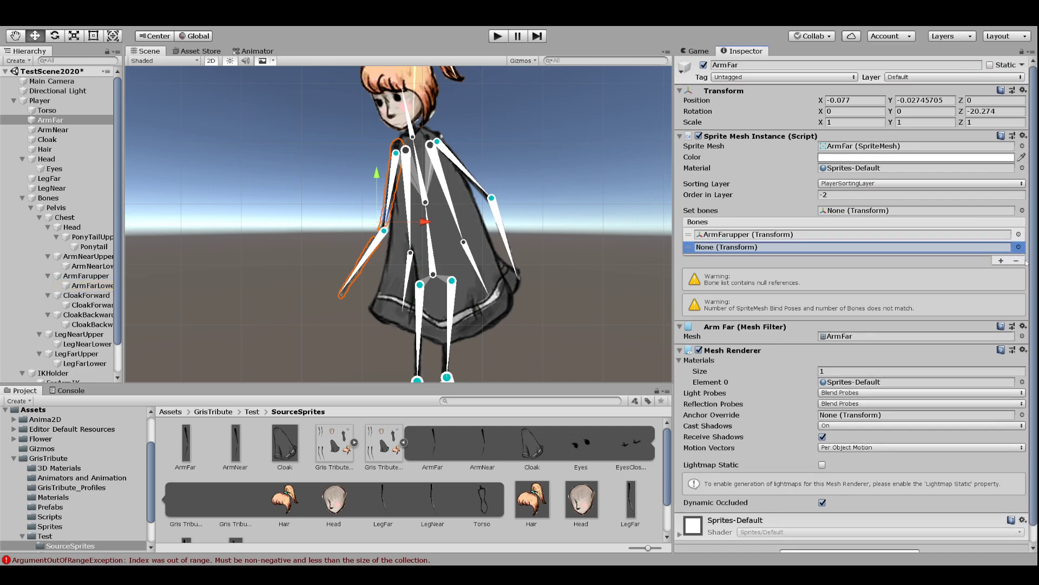
pyautogui.click(1016, 260)
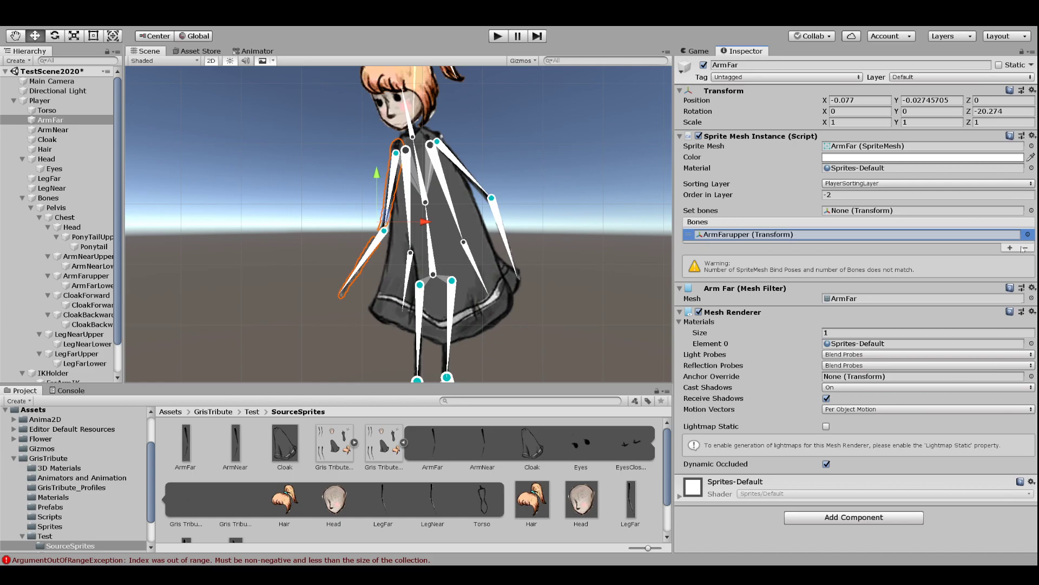
pyautogui.click(1016, 248)
pyautogui.click(1017, 248)
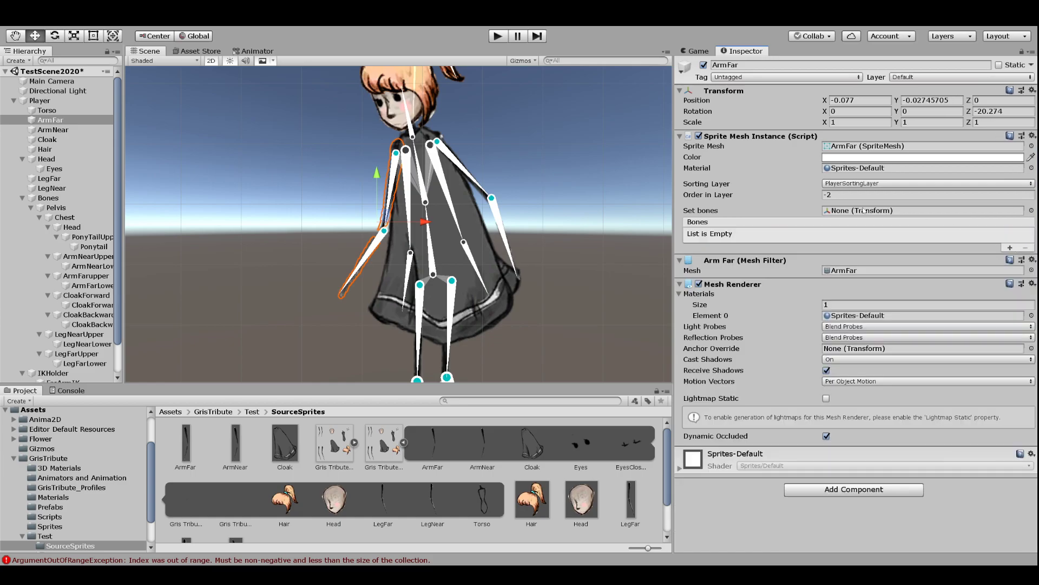
pyautogui.moveTo(85, 284); pyautogui.dragTo(901, 210)
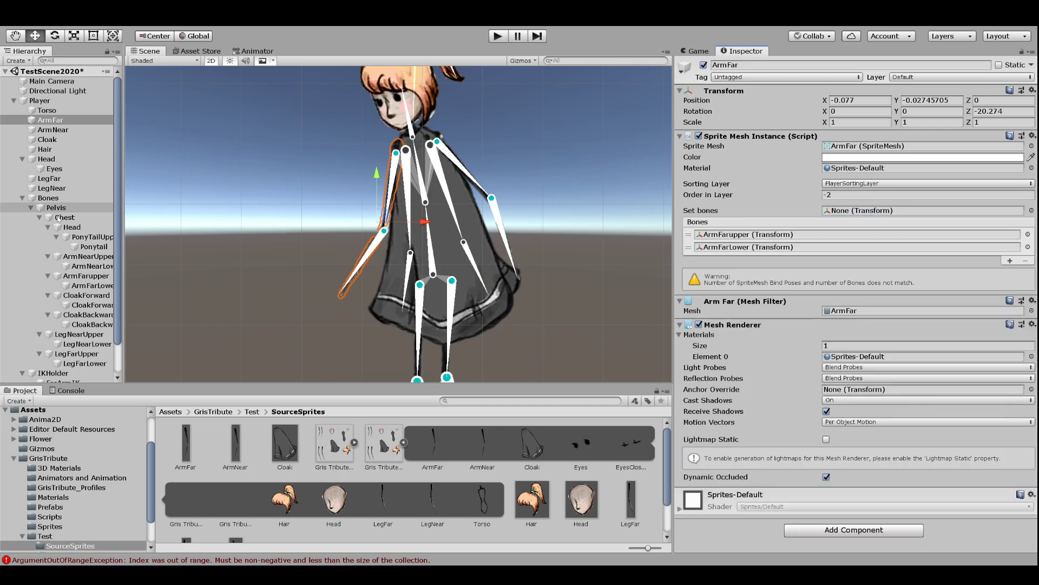
# Test the far arm's deformation by moving FarArmIK upward, and undo the move
pyautogui.scroll(-2, 76, 319)
pyautogui.click(64, 349)
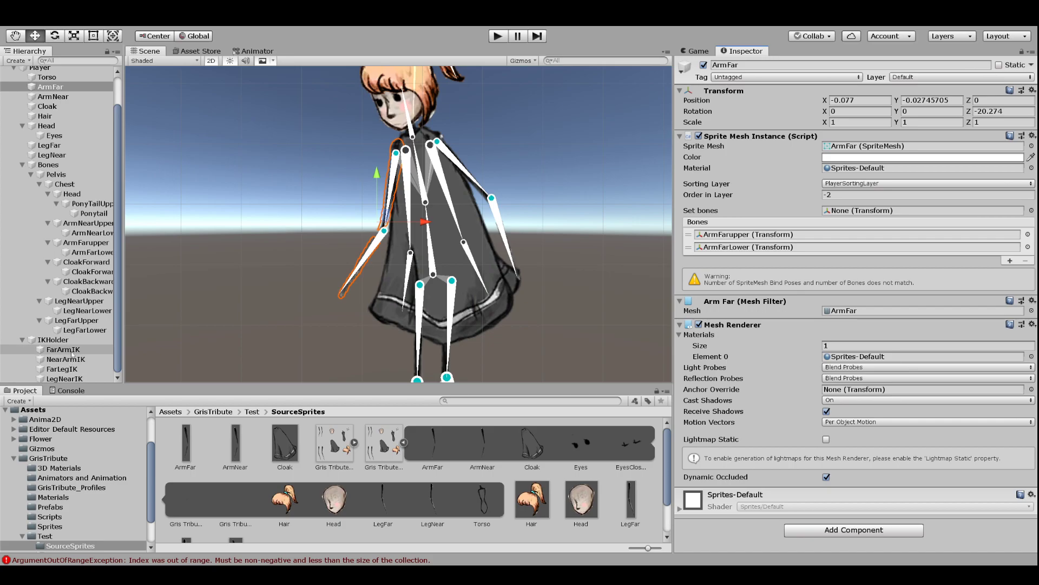
pyautogui.moveTo(345, 287); pyautogui.dragTo(351, 242)
pyautogui.hotkey('ctrl', 'z')
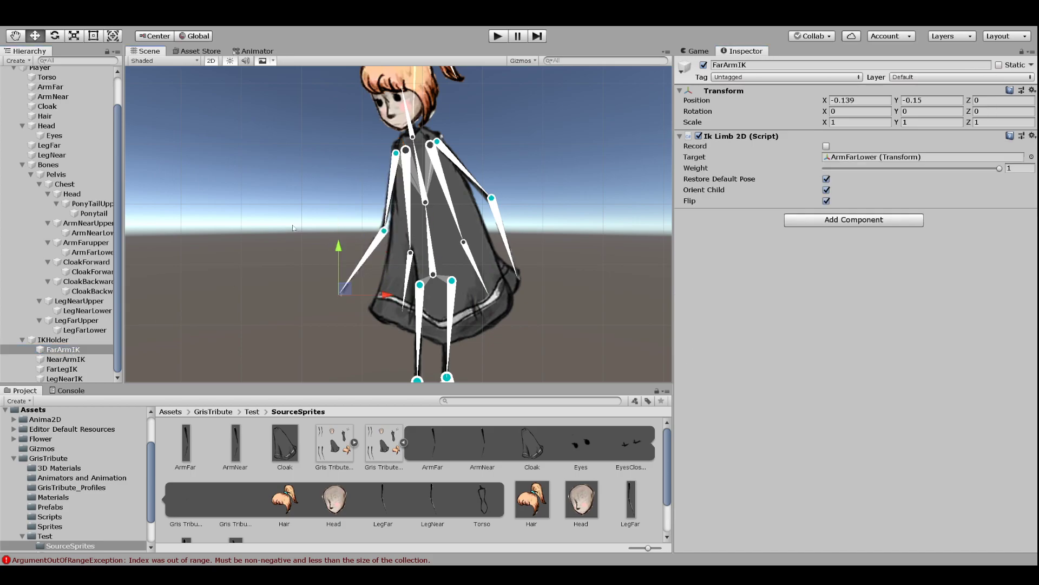
# Check ArmFar's Sprite Mesh Instance and reopen the ArmFar sprite mesh asset for editing
pyautogui.click(58, 90)
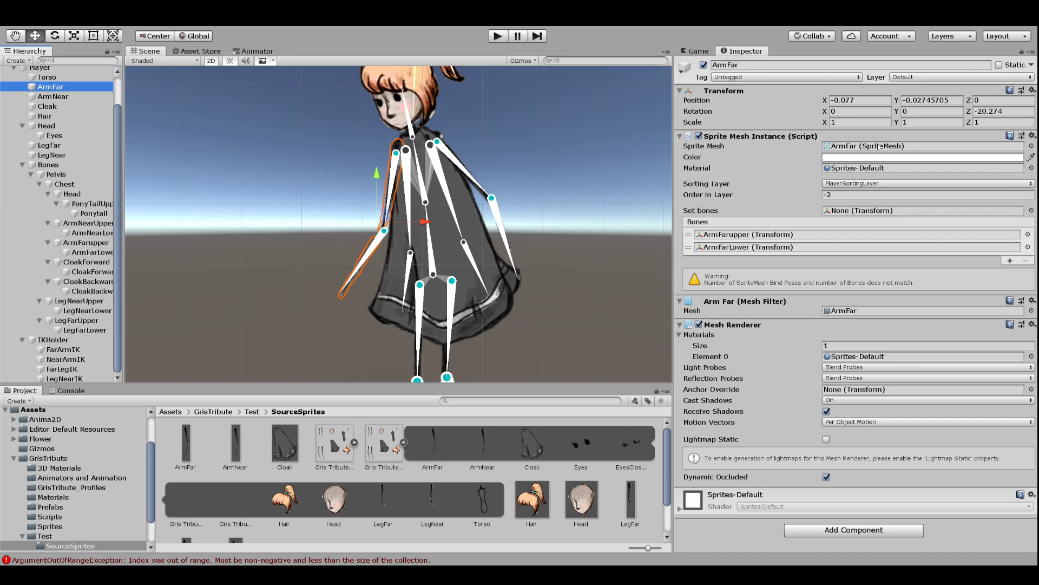
pyautogui.click(206, 456)
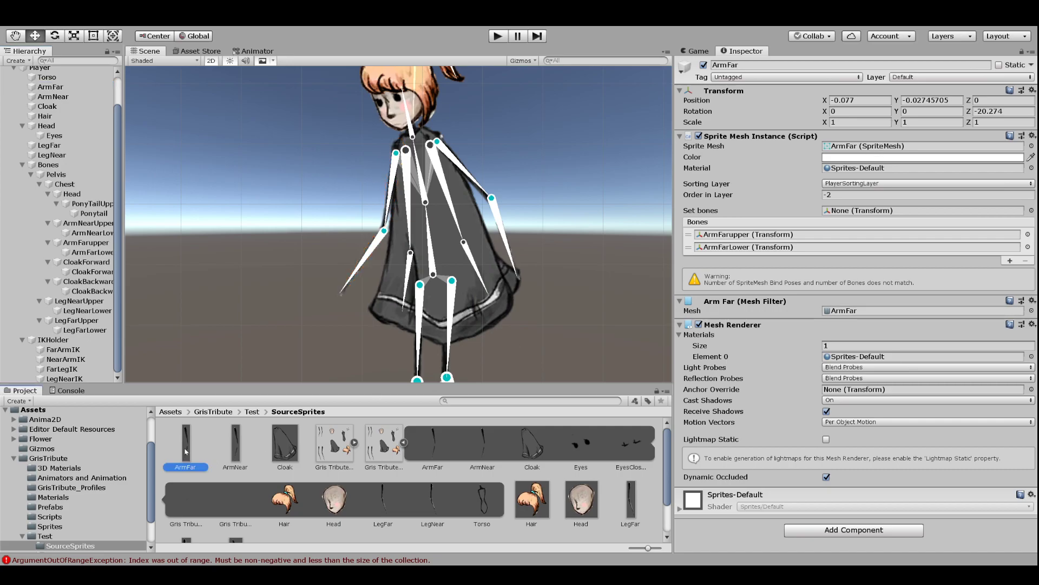
pyautogui.click(855, 115)
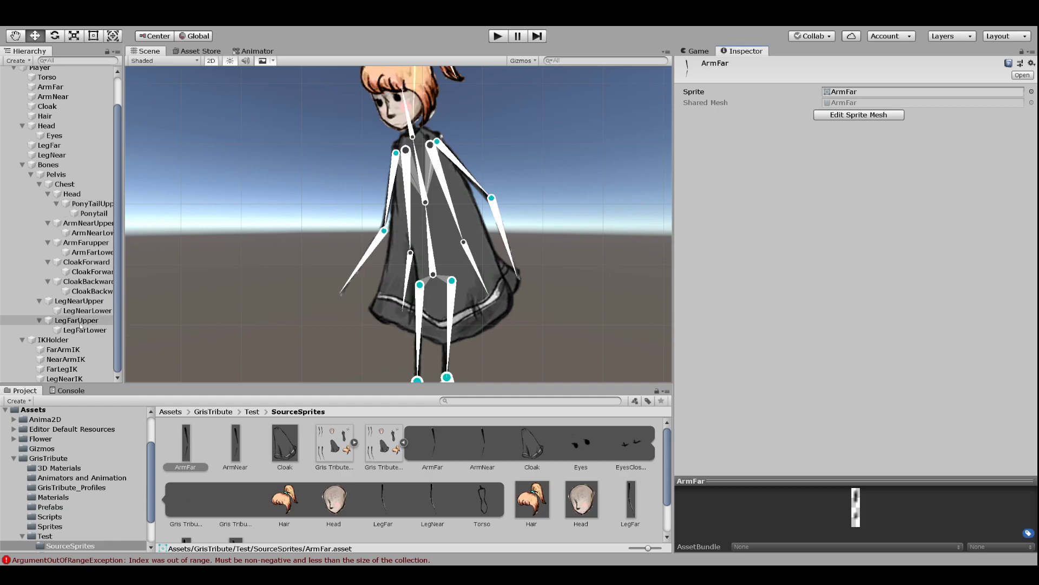
# Delete the IKHolder object together with its arm and leg IK controls from the Player
pyautogui.click(80, 329)
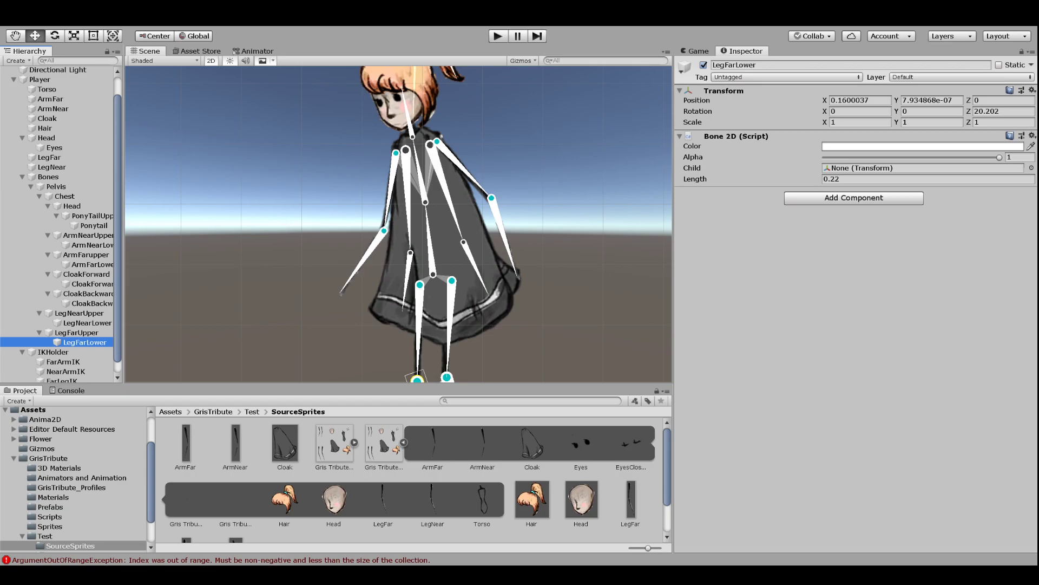
pyautogui.click(60, 352)
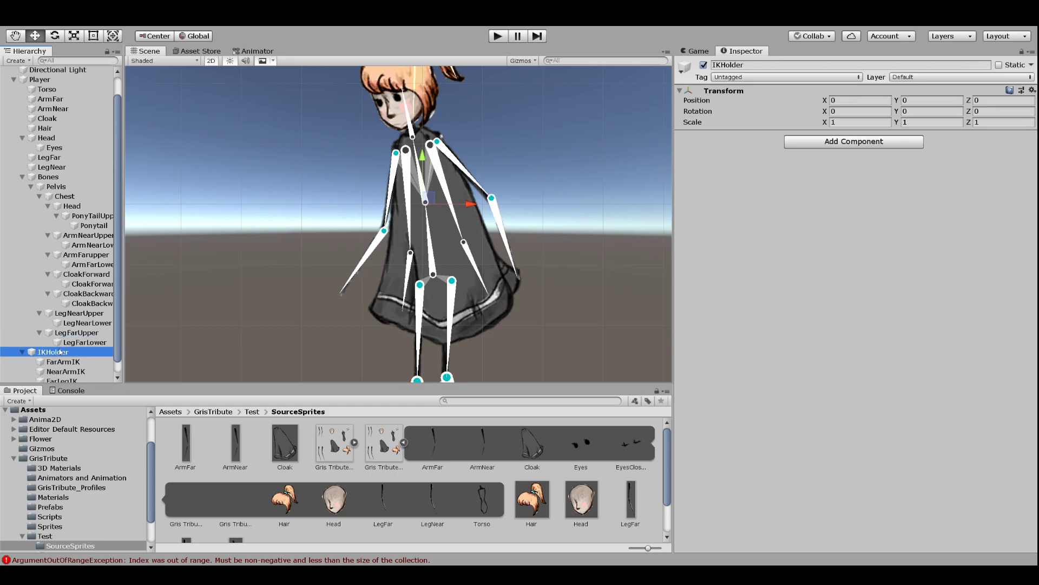
pyautogui.press('Delete')
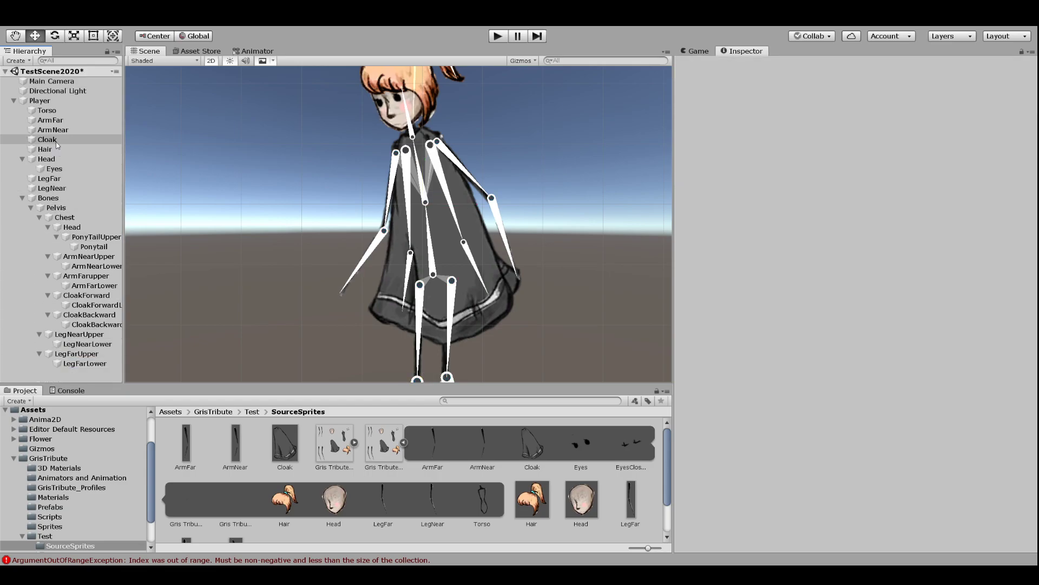
# Try rotating the ArmFar sprite mesh and the ArmFarupper bone to test the far arm's deformation, and undo the rotation
pyautogui.click(58, 121)
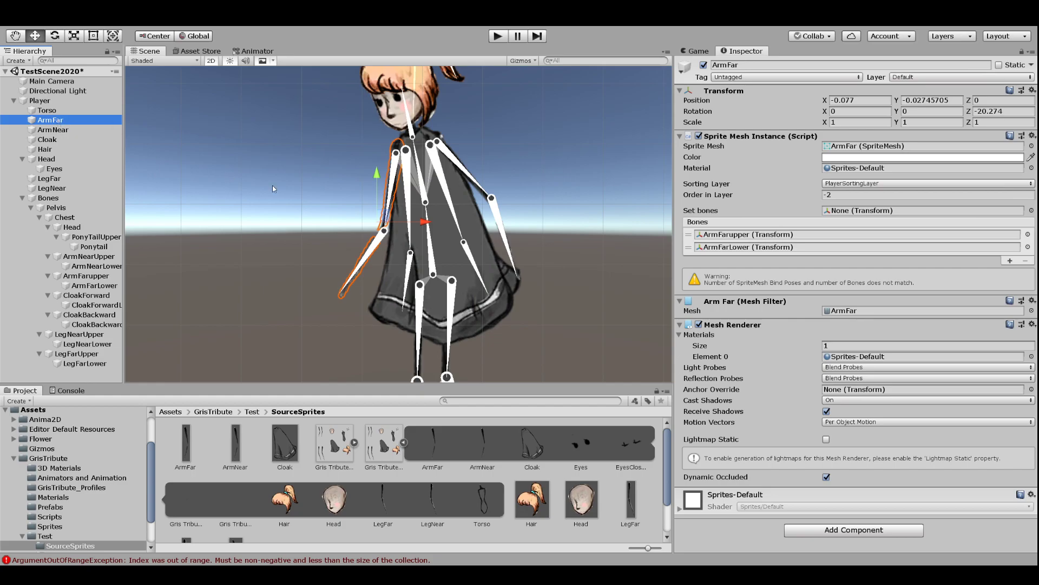
pyautogui.press('e')
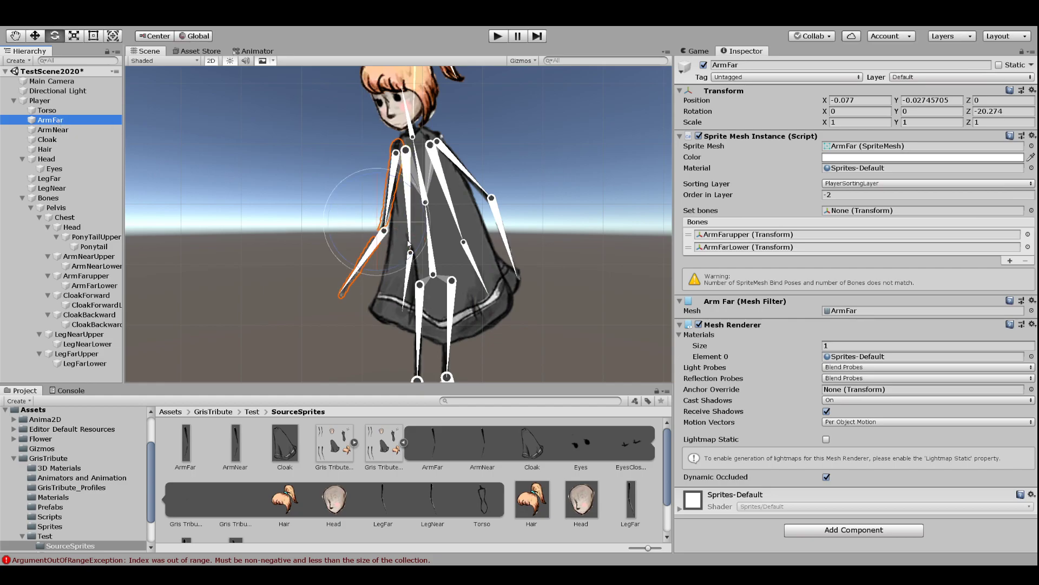
pyautogui.moveTo(411, 255); pyautogui.dragTo(352, 253)
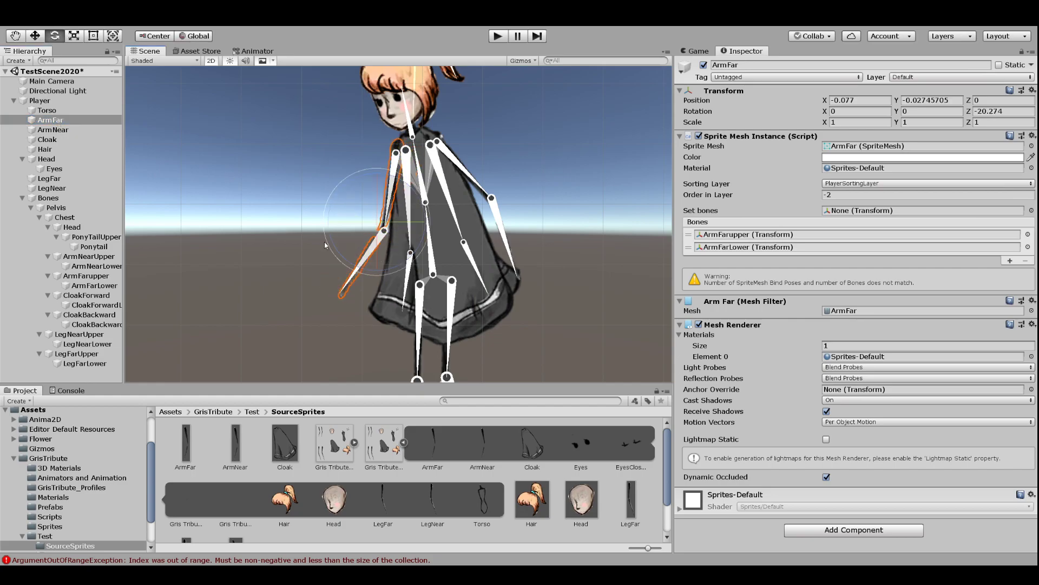
pyautogui.click(89, 266)
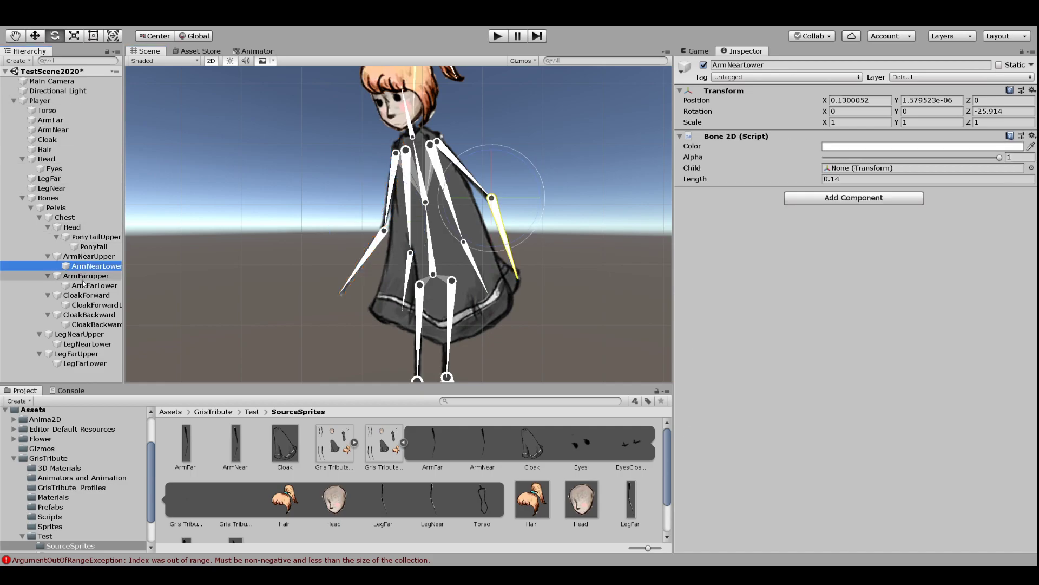
pyautogui.click(86, 276)
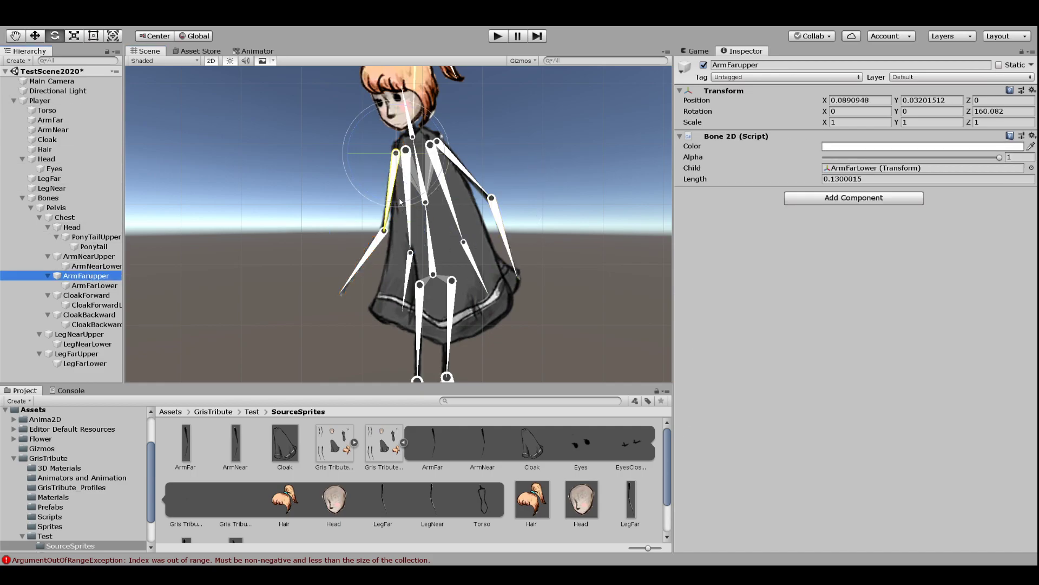
pyautogui.moveTo(394, 202); pyautogui.dragTo(294, 178)
pyautogui.hotkey('ctrl', 'z')
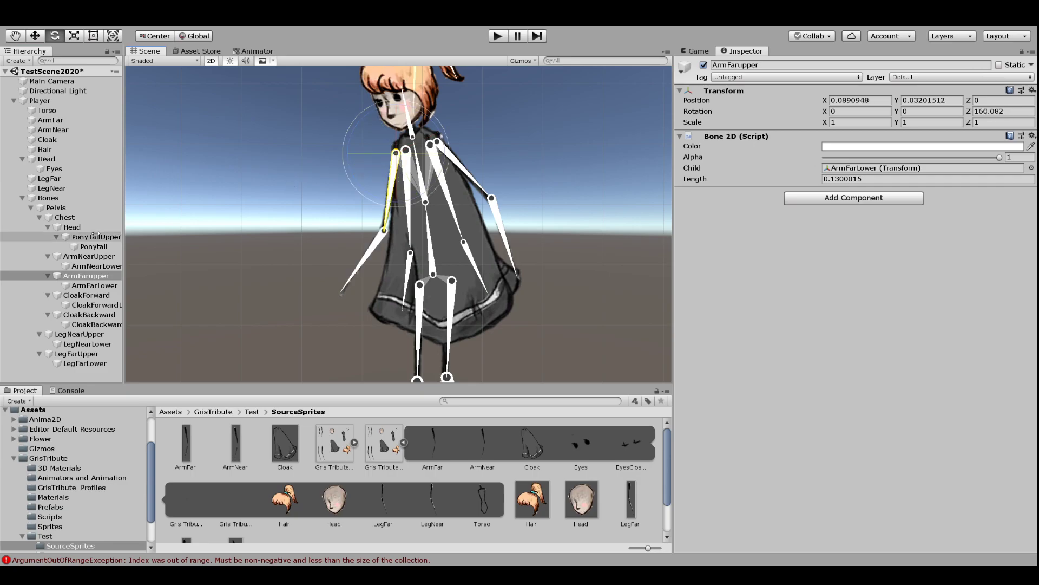
pyautogui.click(50, 120)
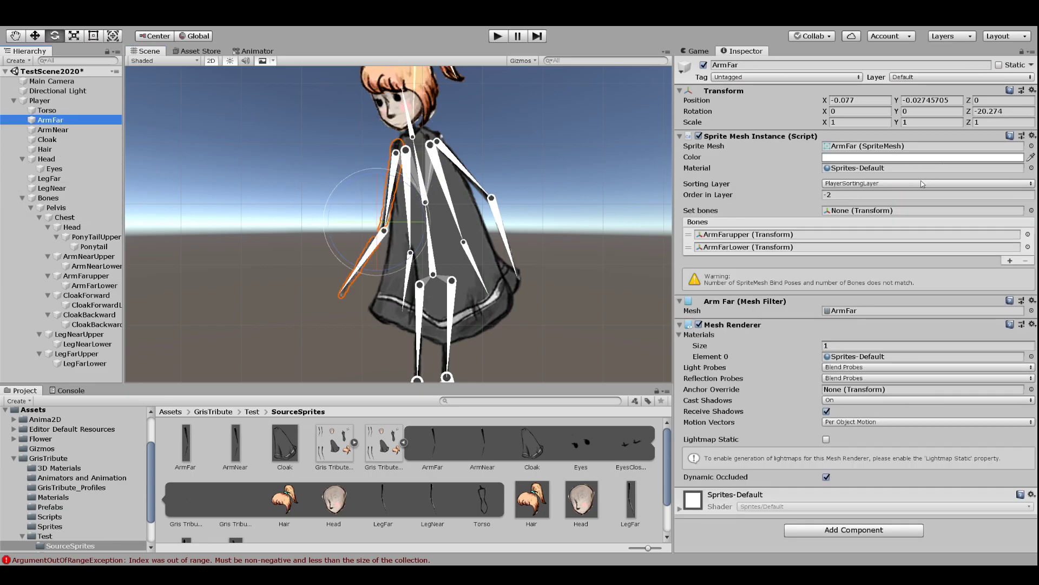
pyautogui.press('q')
pyautogui.press('e')
pyautogui.click(394, 31)
pyautogui.click(53, 121)
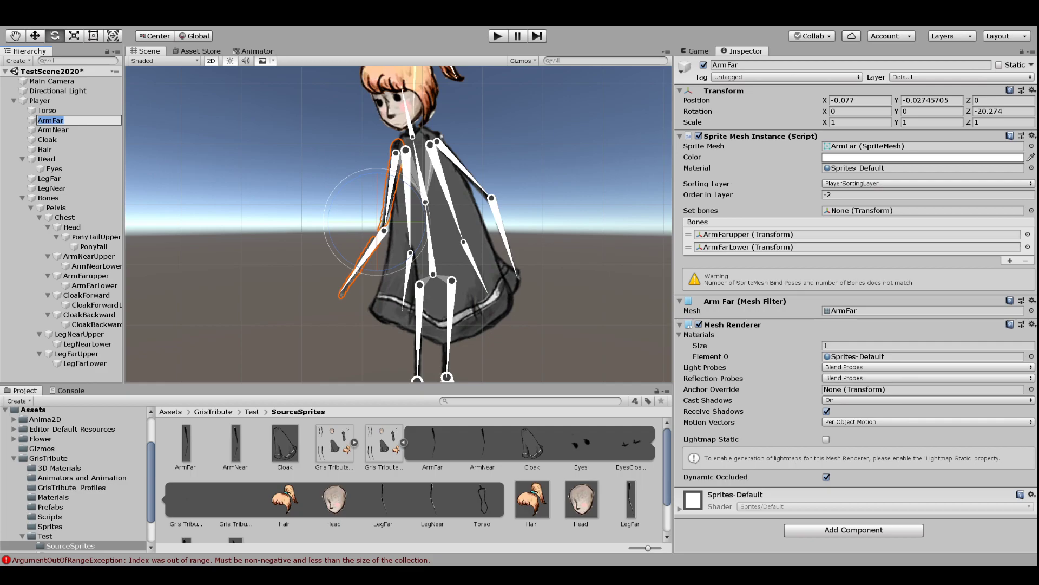
pyautogui.click(363, 38)
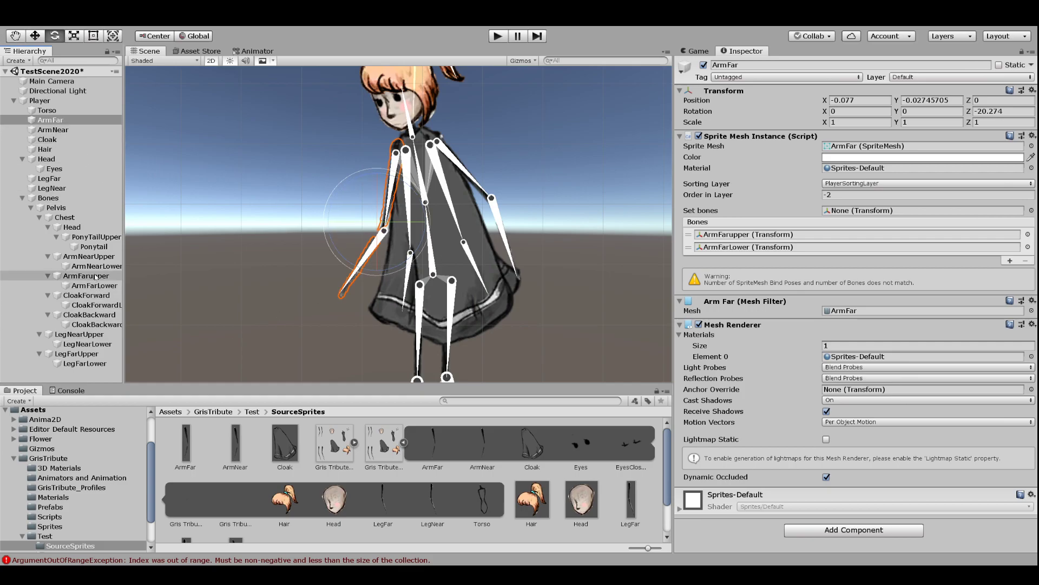
# Test whether ArmFar follows its bones by rotating ArmFarupper, and undo the rotation
pyautogui.click(95, 276)
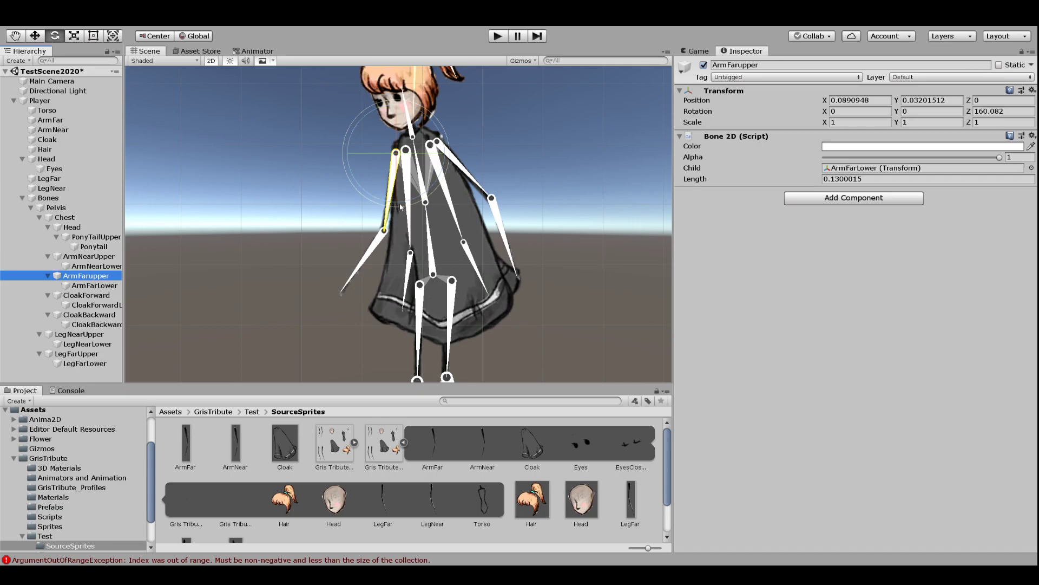
pyautogui.moveTo(362, 193); pyautogui.dragTo(325, 138)
pyautogui.hotkey('ctrl', 'z')
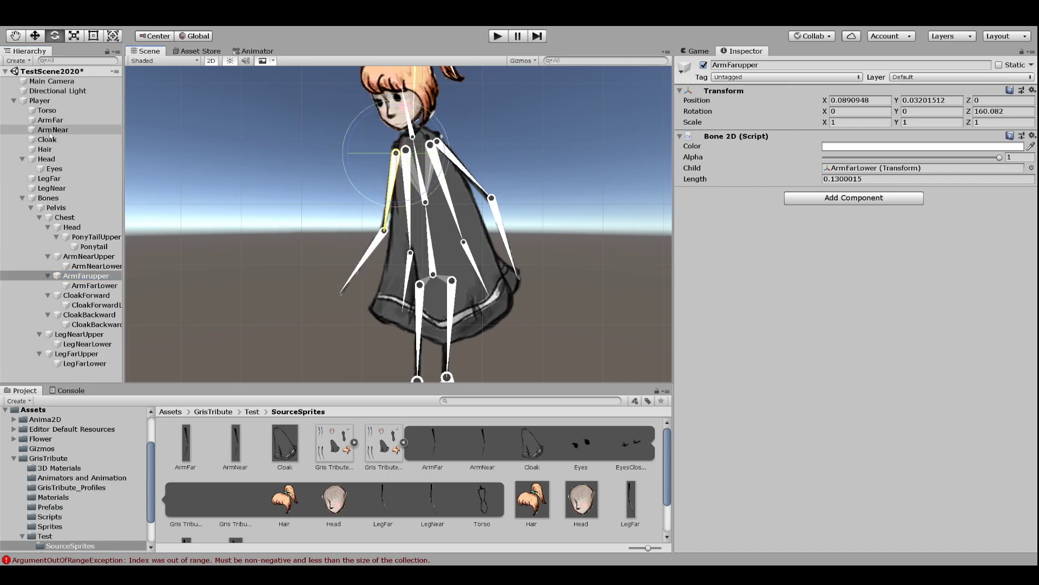
# Bind the ArmFar sprite mesh to the ArmFarupper and ArmFarLower bones
pyautogui.click(50, 120)
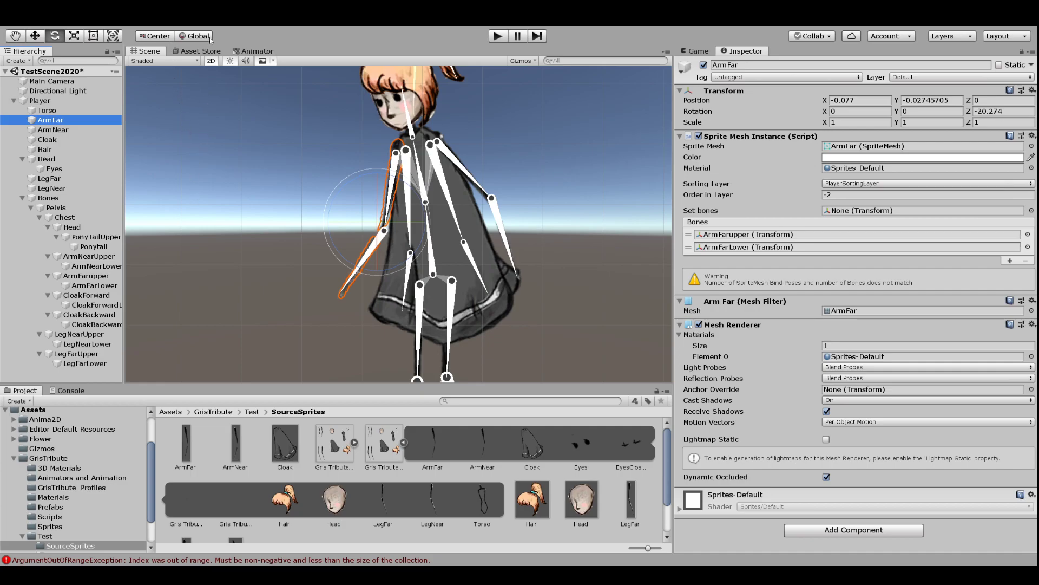
pyautogui.click(355, 20)
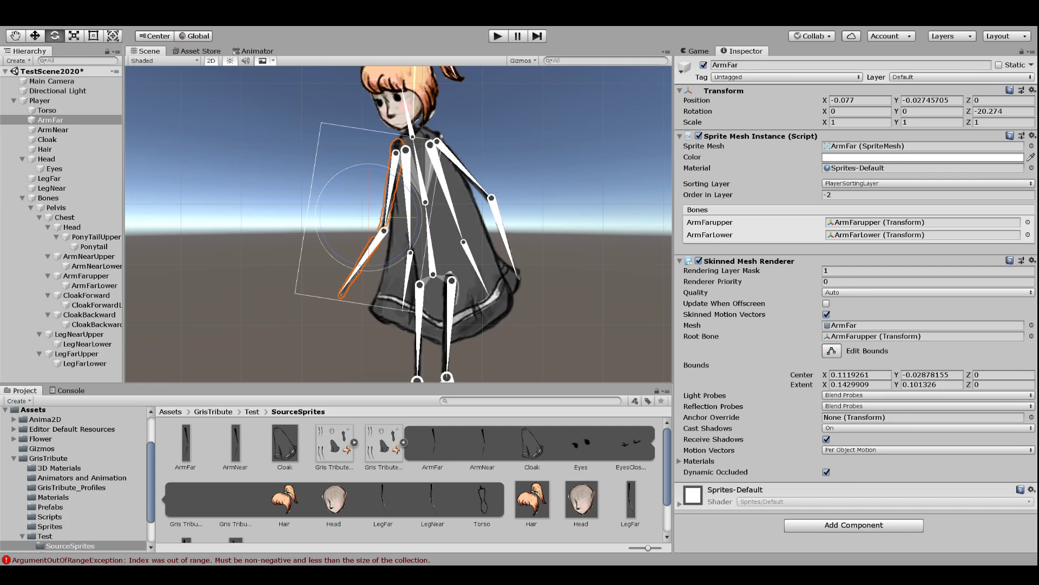
# Test the bound far arm's deformation by rotating the ArmFarupper bone, and undo the rotation
pyautogui.click(85, 276)
pyautogui.moveTo(377, 204); pyautogui.dragTo(325, 198)
pyautogui.hotkey('ctrl', 'z')
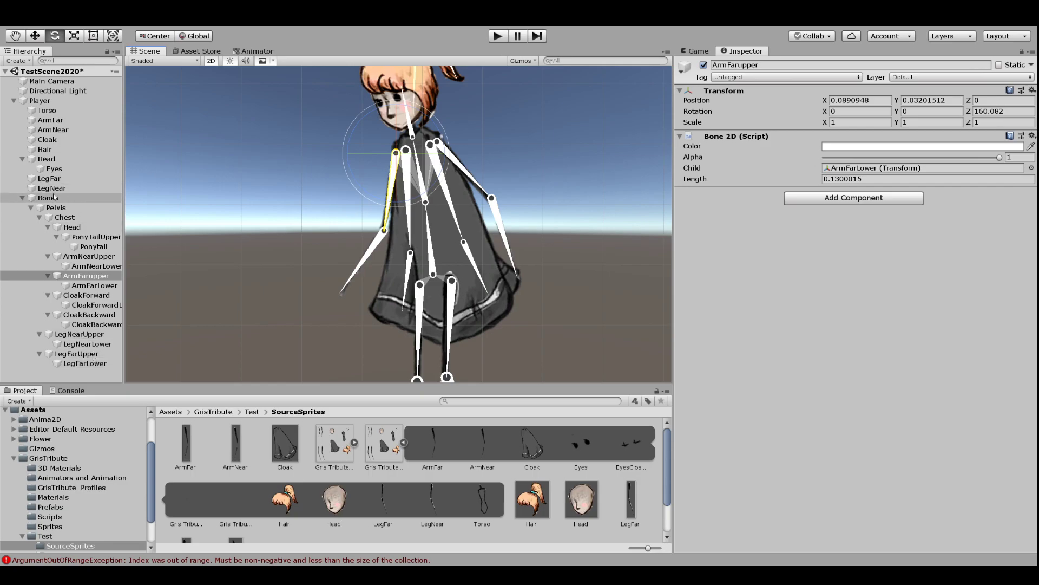
pyautogui.hotkey('ctrl', 'z')
pyautogui.hotkey('ctrl', 'z')
pyautogui.hotkey('ctrl', 'z')
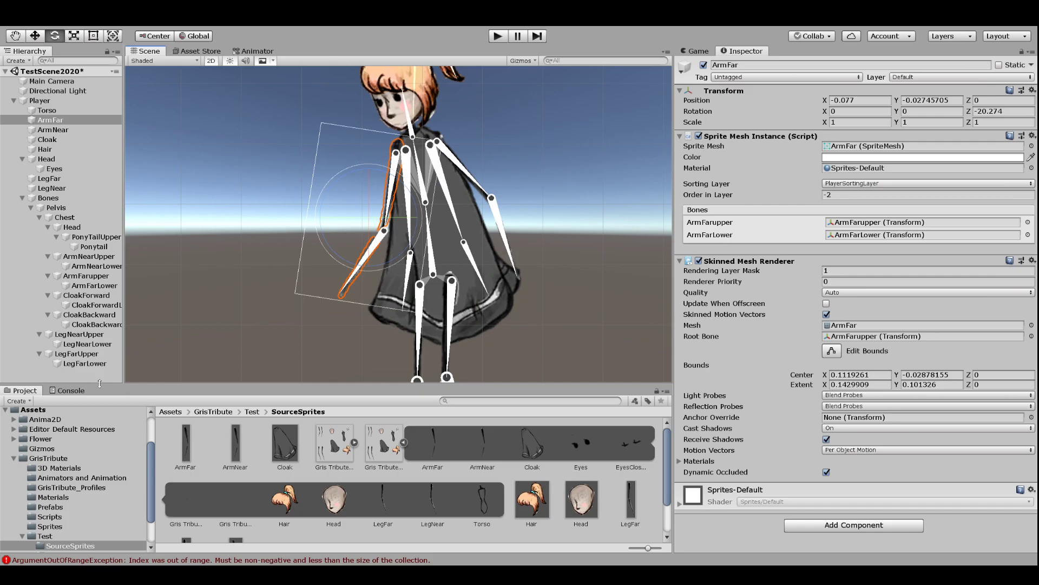
pyautogui.hotkey('ctrl', 'z')
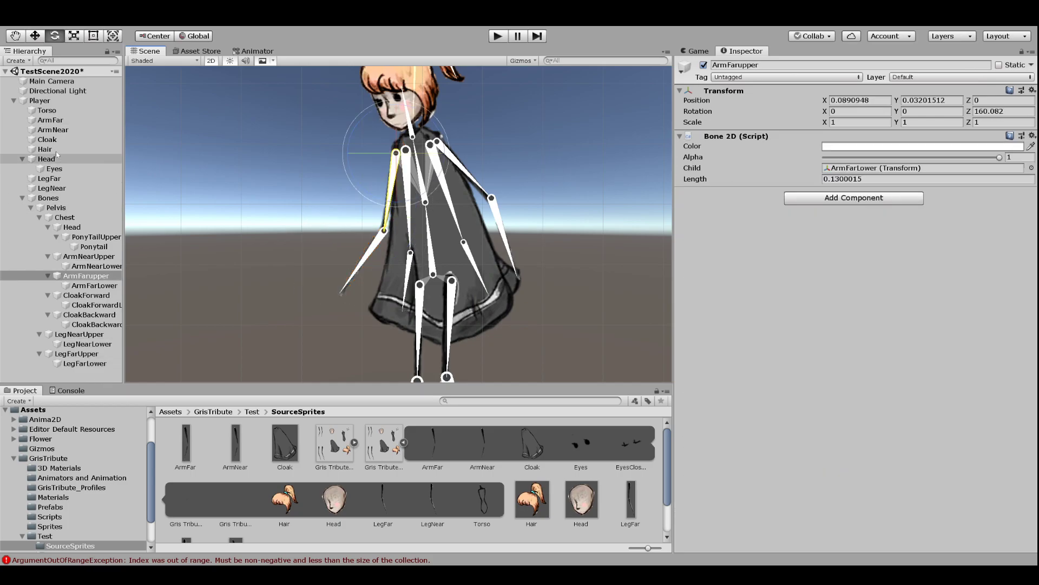
# Check the bones assigned to the ArmFar sprite mesh
pyautogui.click(52, 119)
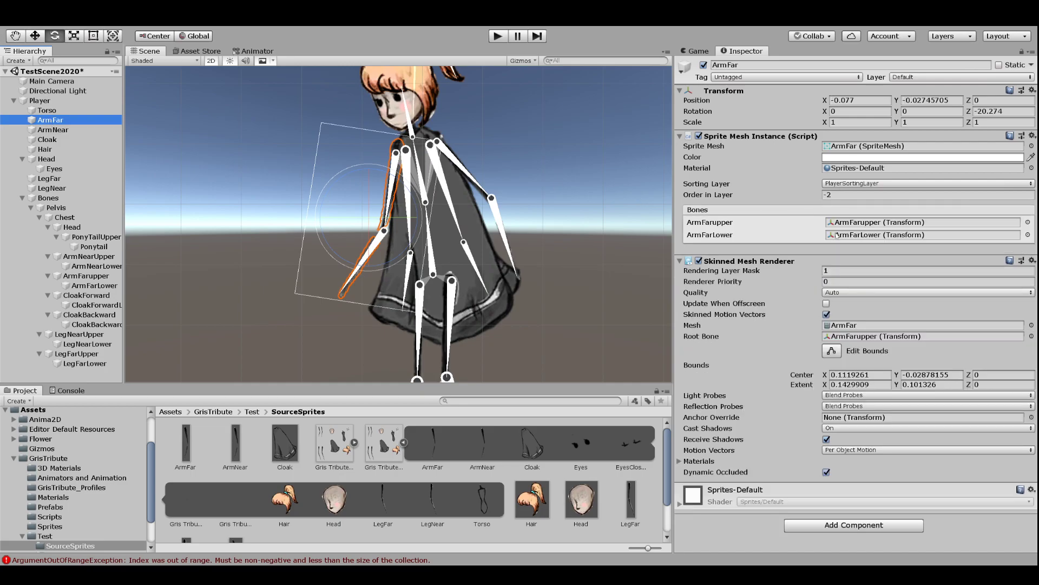
pyautogui.click(781, 235)
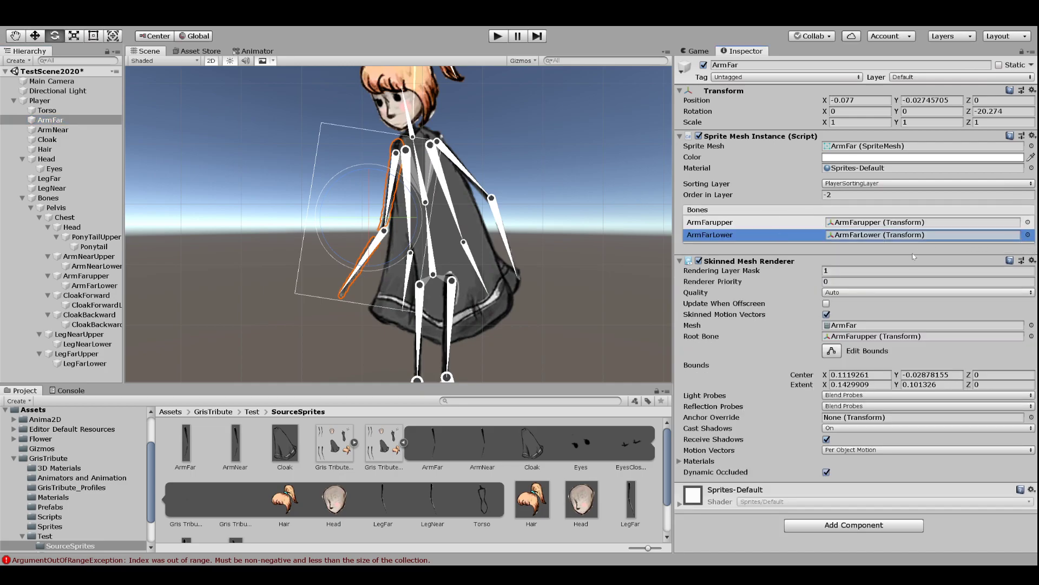
# Try rotating the ArmNear sprite mesh, undo it, and bind ArmNear to the ArmNearUpper and ArmNearLower bones
pyautogui.click(45, 130)
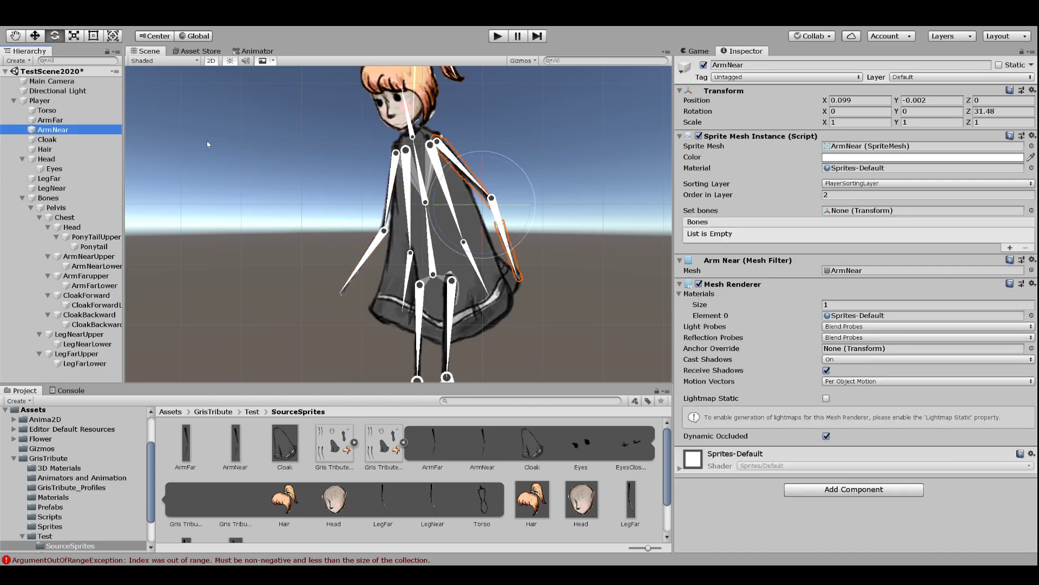
pyautogui.moveTo(528, 225); pyautogui.dragTo(573, 118)
pyautogui.hotkey('ctrl', 'z')
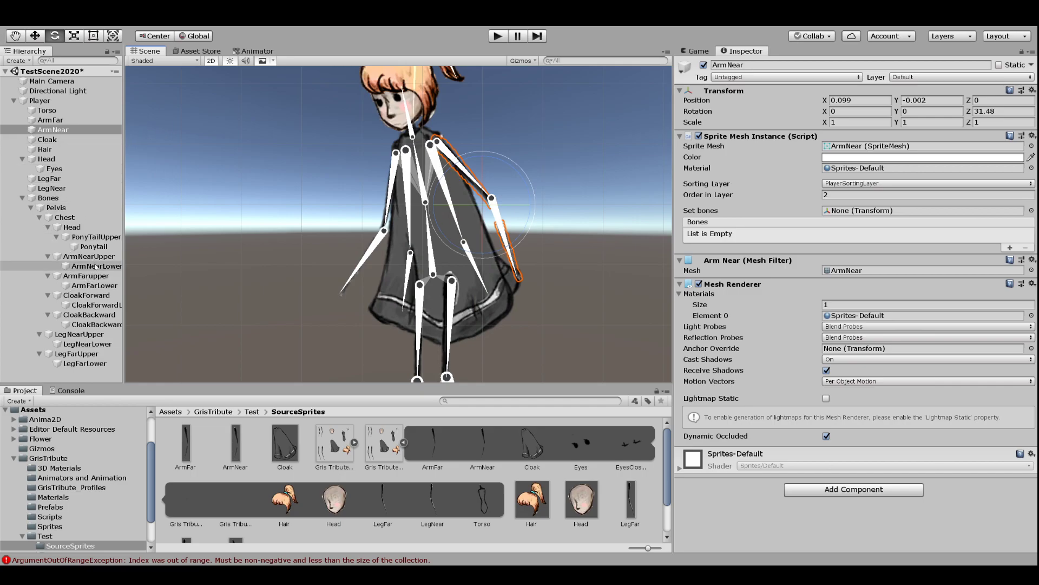
pyautogui.moveTo(96, 266); pyautogui.dragTo(850, 211)
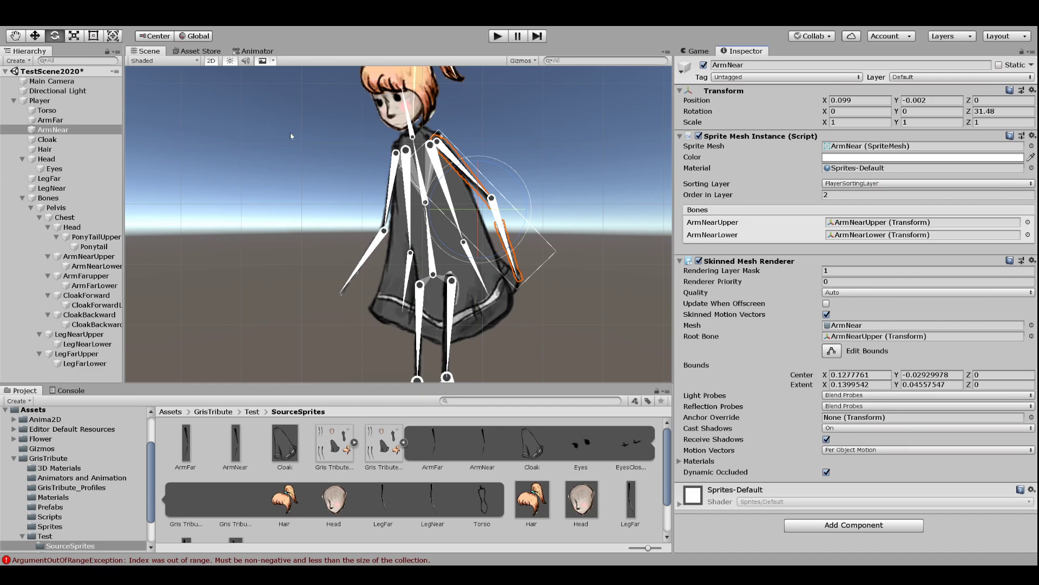
# Test the bound near arm's deformation by rotating the ArmNearUpper bone, and undo the rotation
pyautogui.click(79, 277)
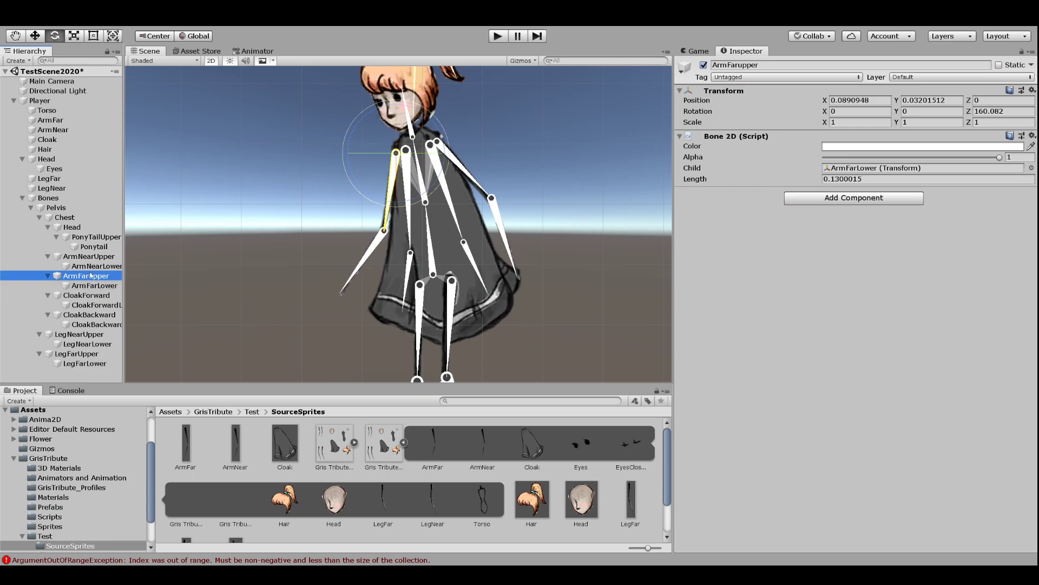
pyautogui.click(89, 257)
pyautogui.moveTo(458, 181); pyautogui.dragTo(533, 165)
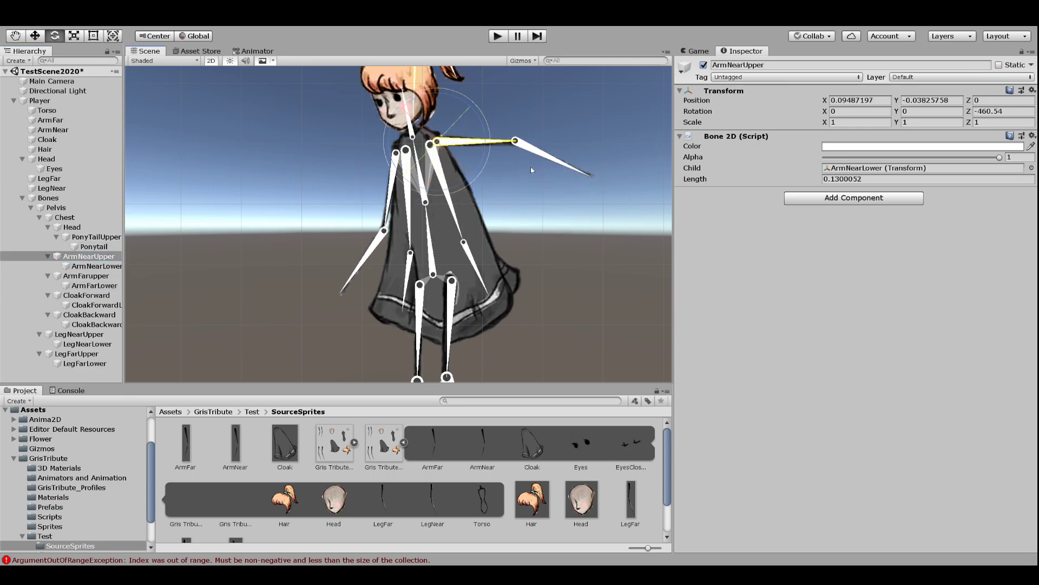
pyautogui.hotkey('ctrl', 'z')
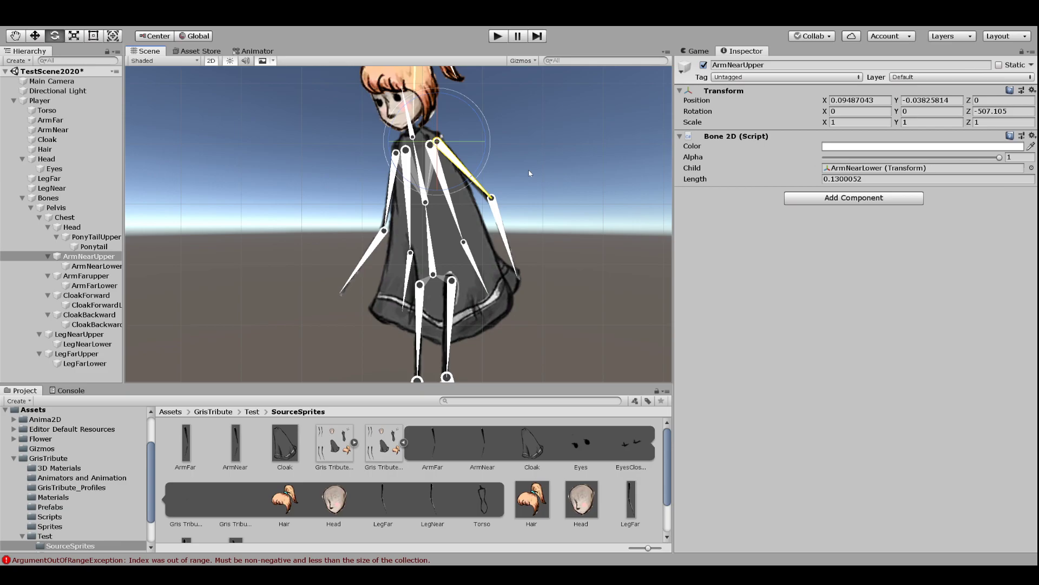
# Try the CloakForward chain as the Cloak sprite mesh's bones, and replace it with CloakBackward and CloakBackwardLower
pyautogui.click(62, 139)
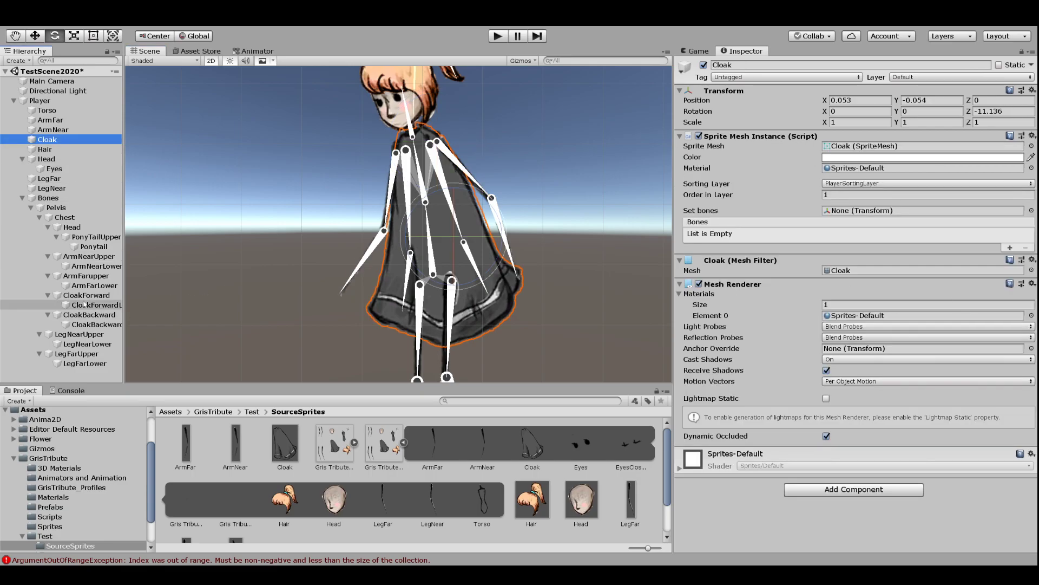
pyautogui.moveTo(85, 297); pyautogui.dragTo(871, 213)
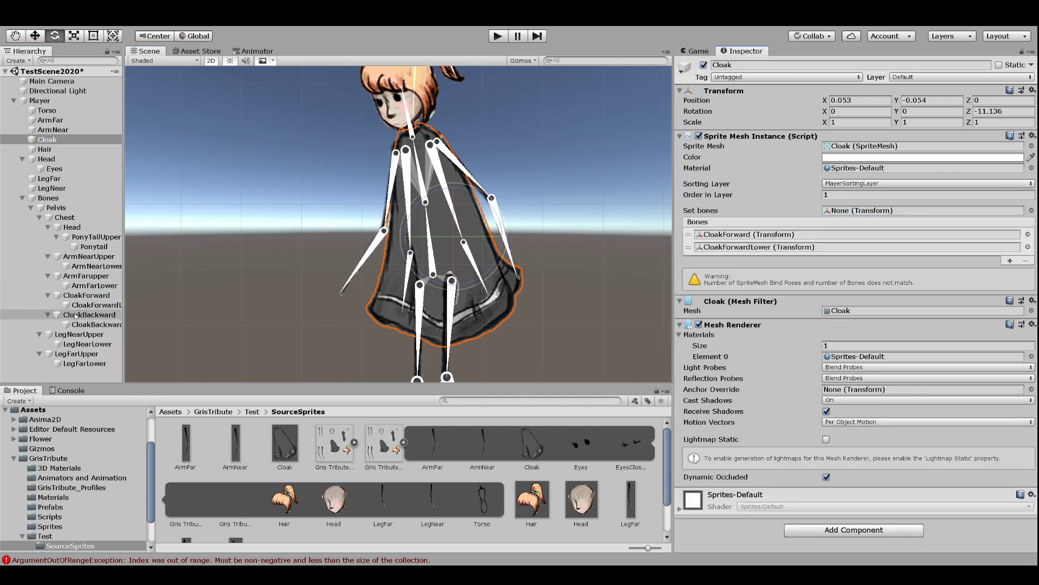
pyautogui.moveTo(75, 315); pyautogui.dragTo(857, 211)
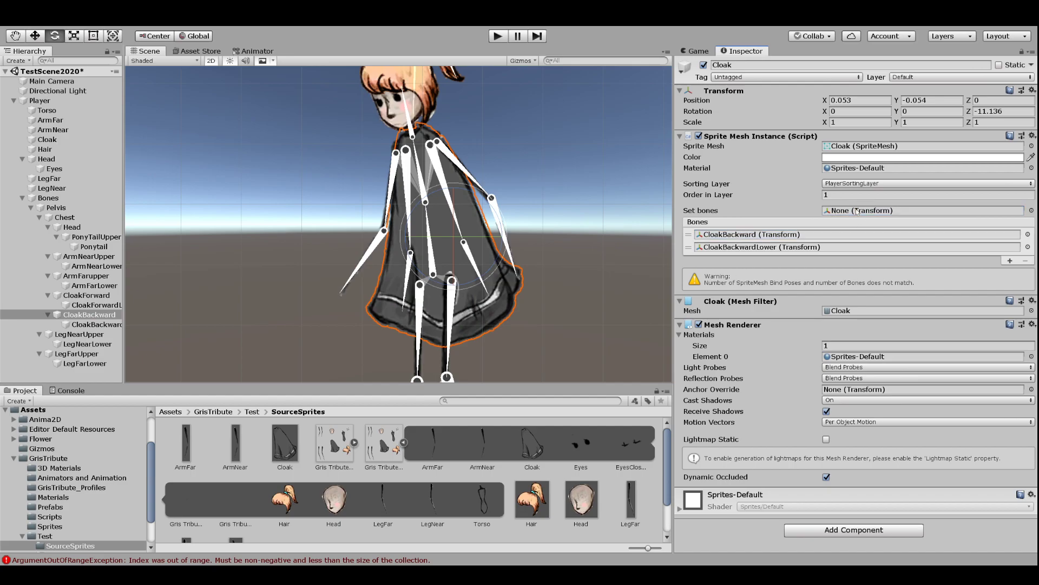
# Add CloakForward and CloakForwardLower to the Cloak's bone list and bind the sprite mesh to all four cloak bones
pyautogui.click(1010, 261)
pyautogui.click(1001, 274)
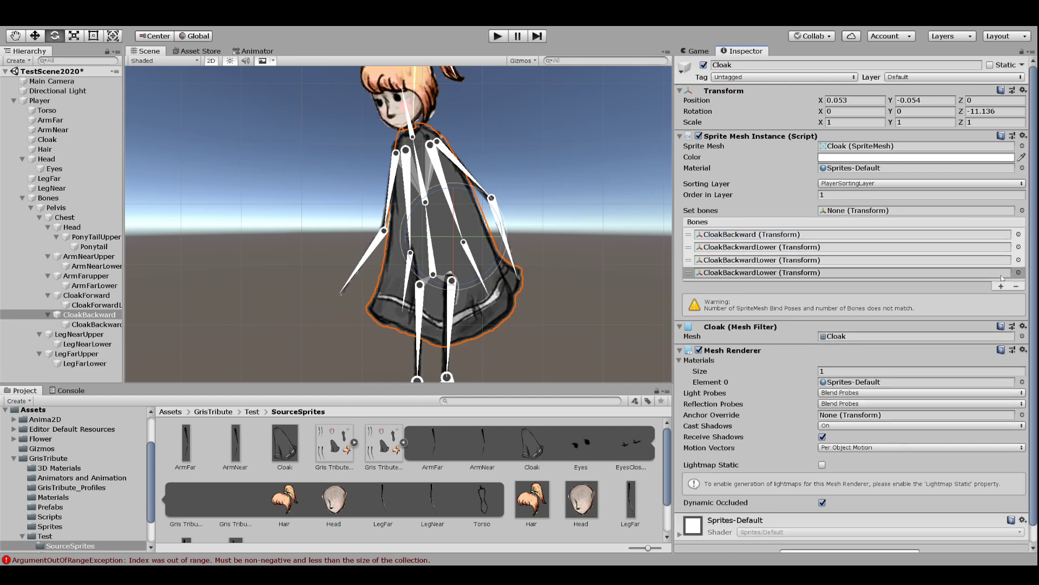
pyautogui.moveTo(87, 295); pyautogui.dragTo(764, 260)
pyautogui.moveTo(95, 304); pyautogui.dragTo(802, 275)
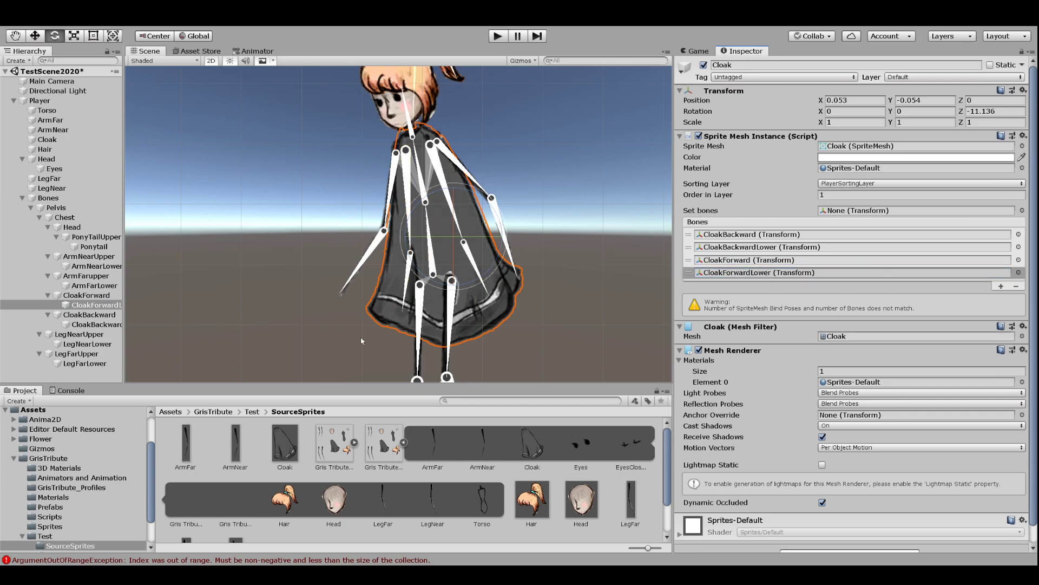
pyautogui.click(51, 141)
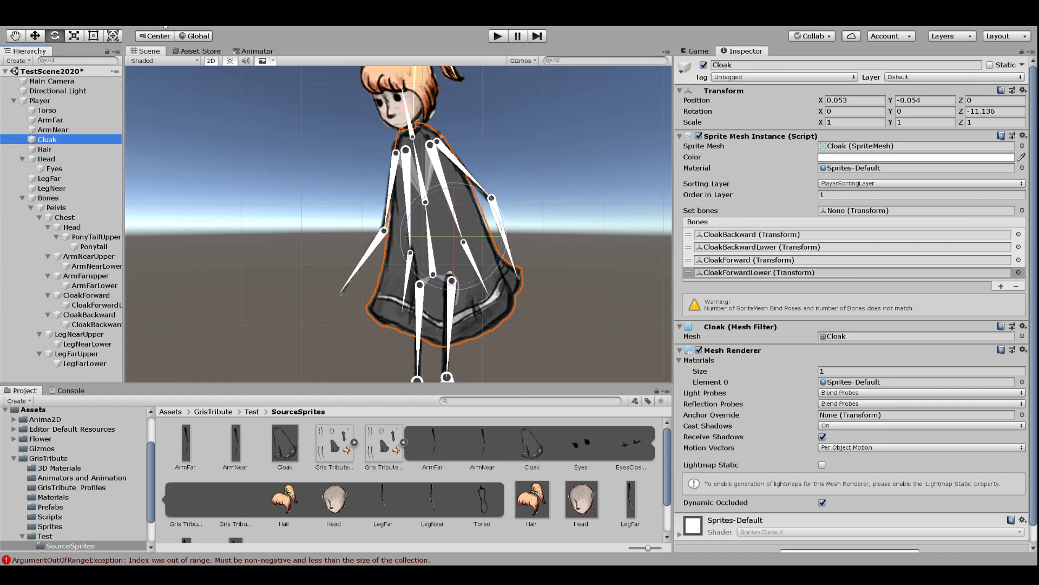
pyautogui.click(352, 35)
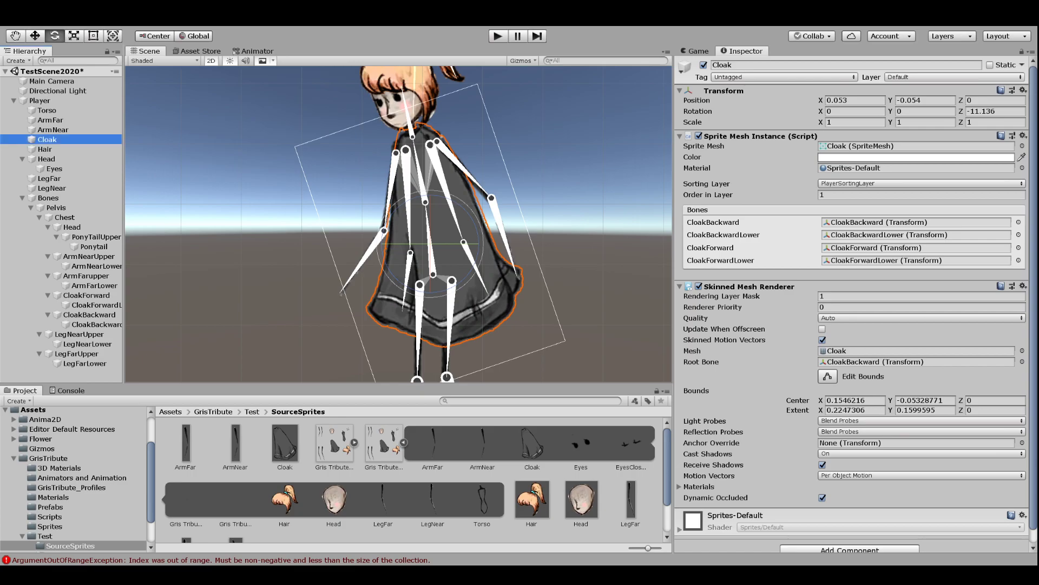
# Test the bound cloak's deformation by rotating the CloakBackward bone outward, and select CloakBackwardLower
pyautogui.click(453, 217)
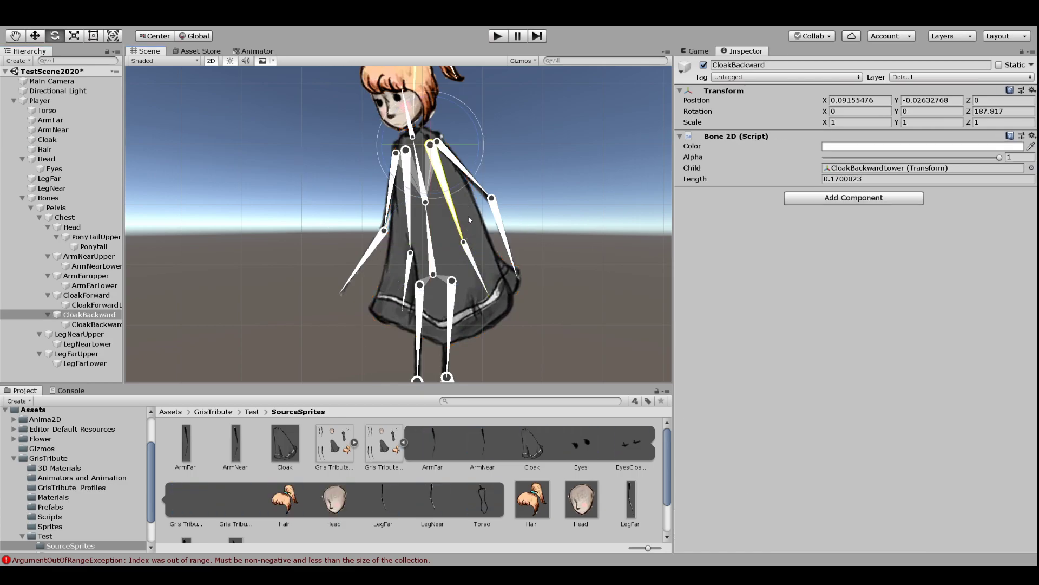
pyautogui.moveTo(463, 180); pyautogui.dragTo(518, 273)
pyautogui.click(482, 255)
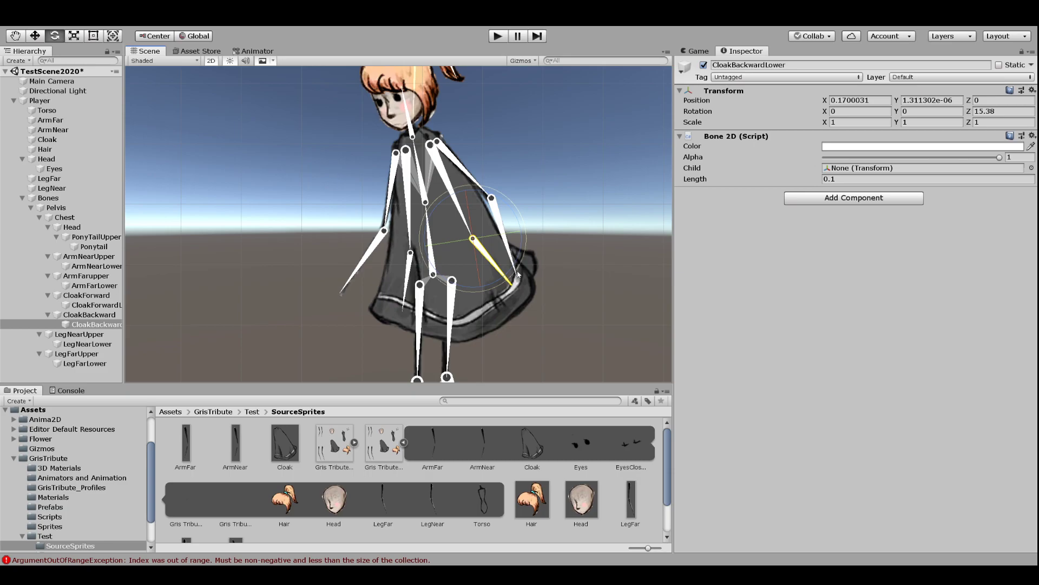